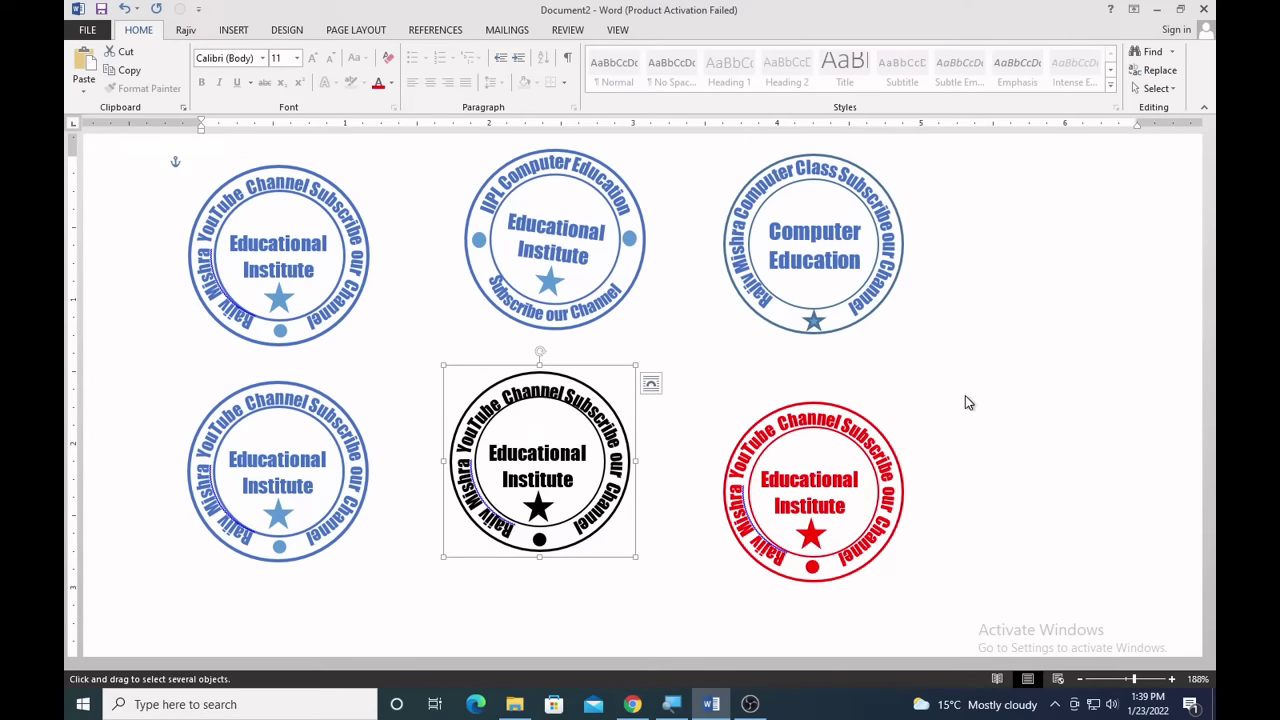
Duplicate the red Educational Institute stamp, placing the copy below the black stamp.
scroll(1130, 355, "down", 2)
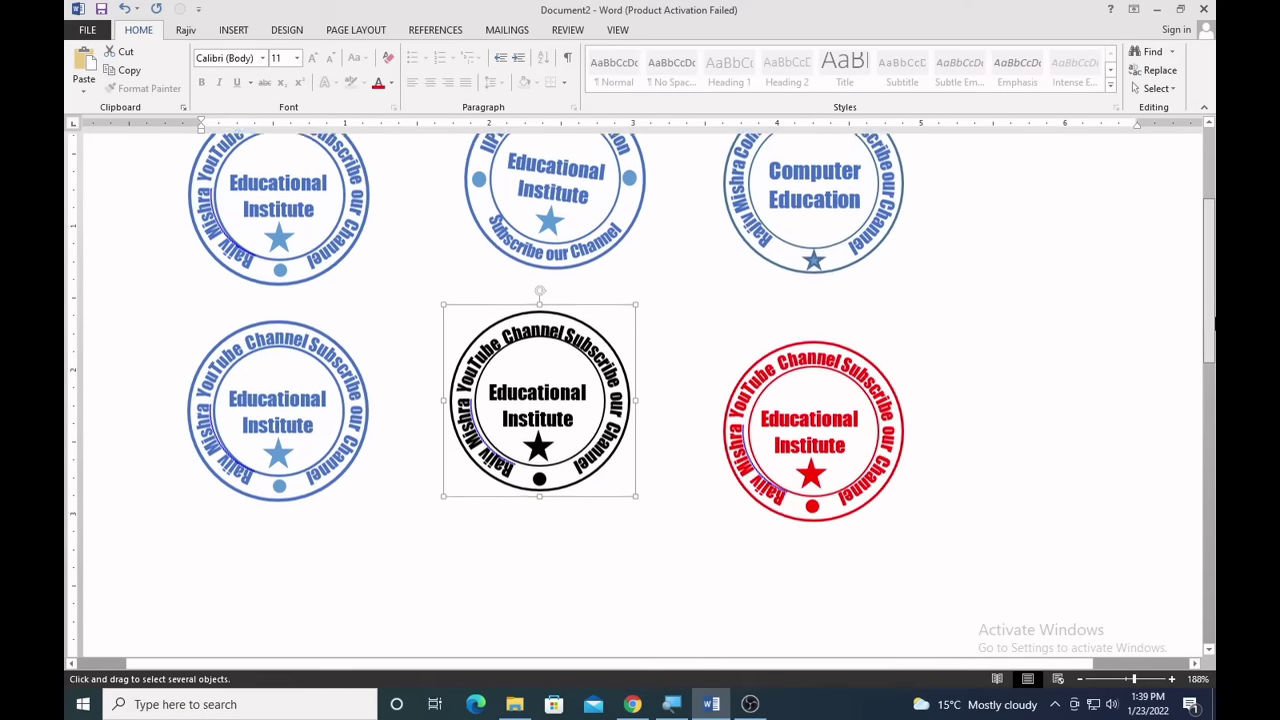
scroll(640, 390, "down", 5)
scroll(640, 390, "down", 4)
scroll(640, 390, "down", 5)
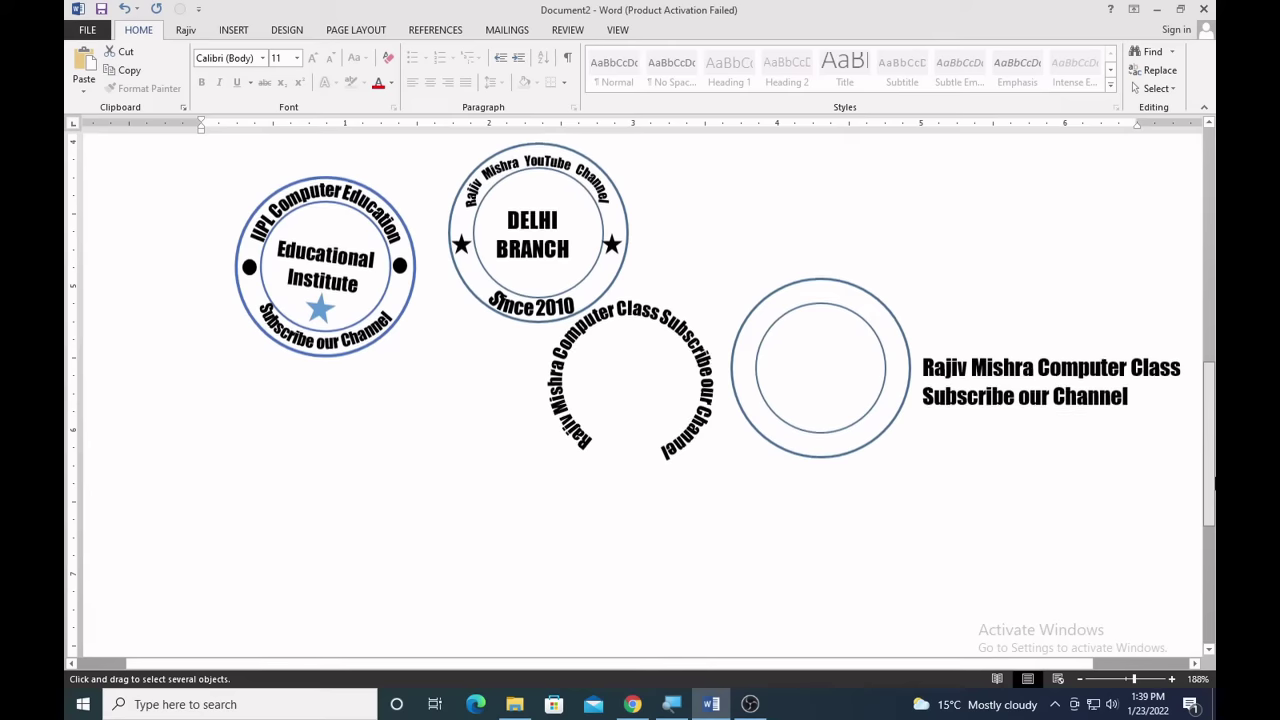
scroll(640, 390, "up", 4)
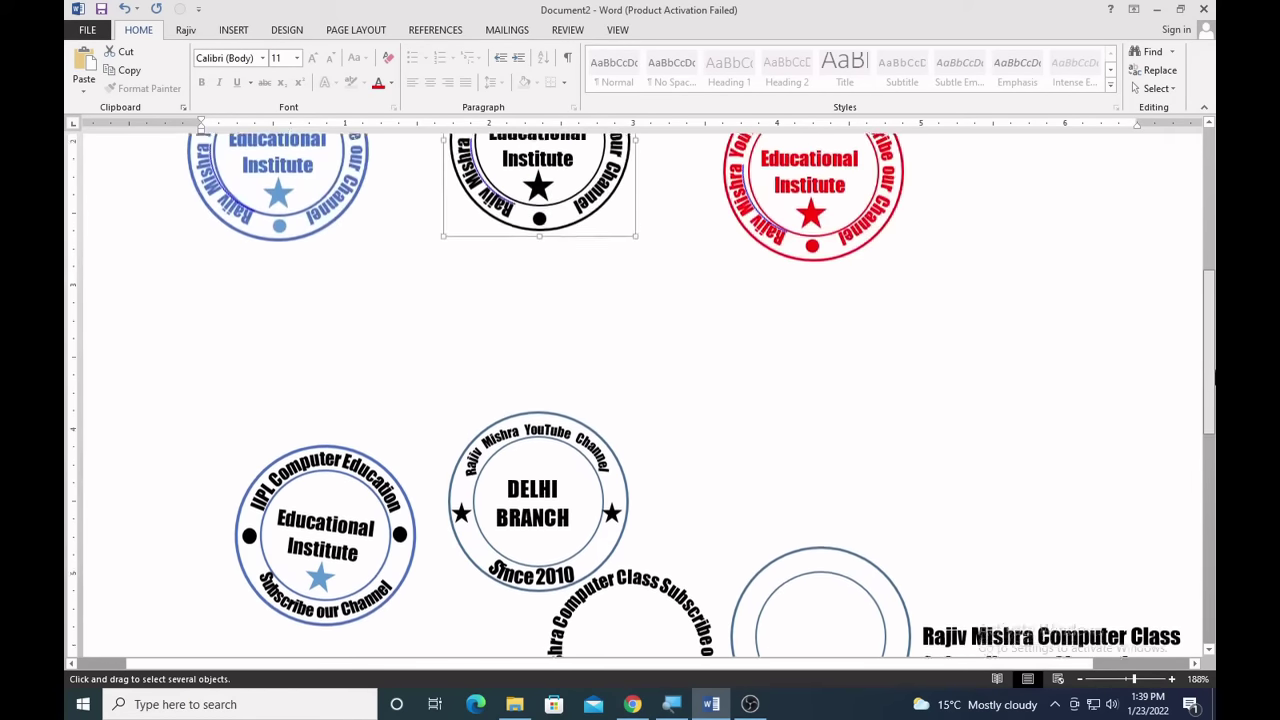
scroll(640, 390, "up", 4)
scroll(700, 395, "up", 1)
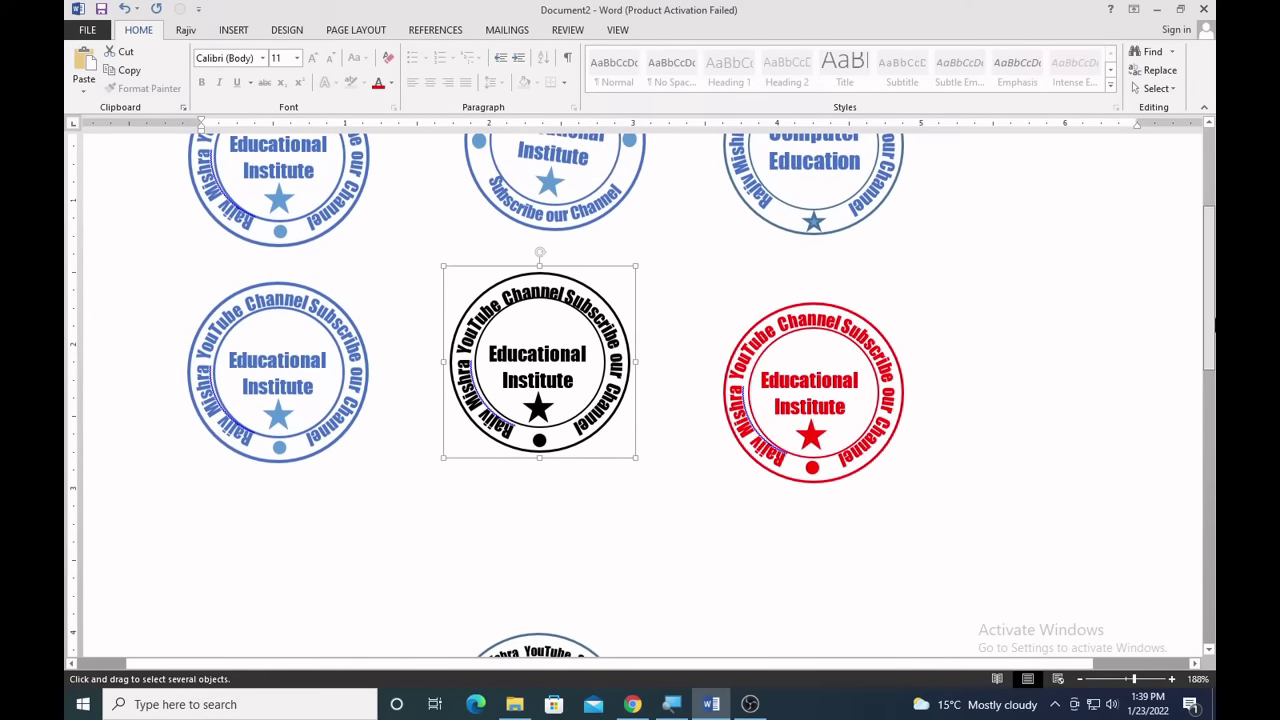
scroll(700, 395, "up", 2)
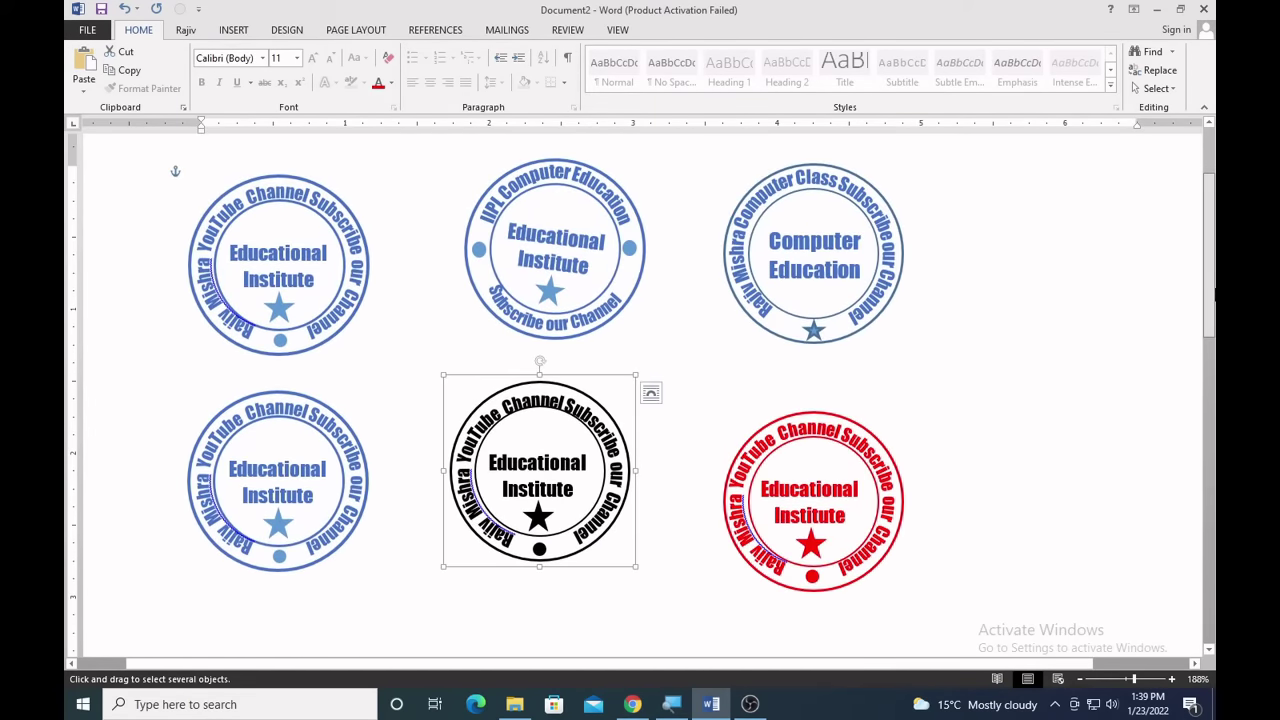
scroll(1211, 460, "down", 2)
scroll(1211, 460, "down", 2)
scroll(1211, 460, "down", 1)
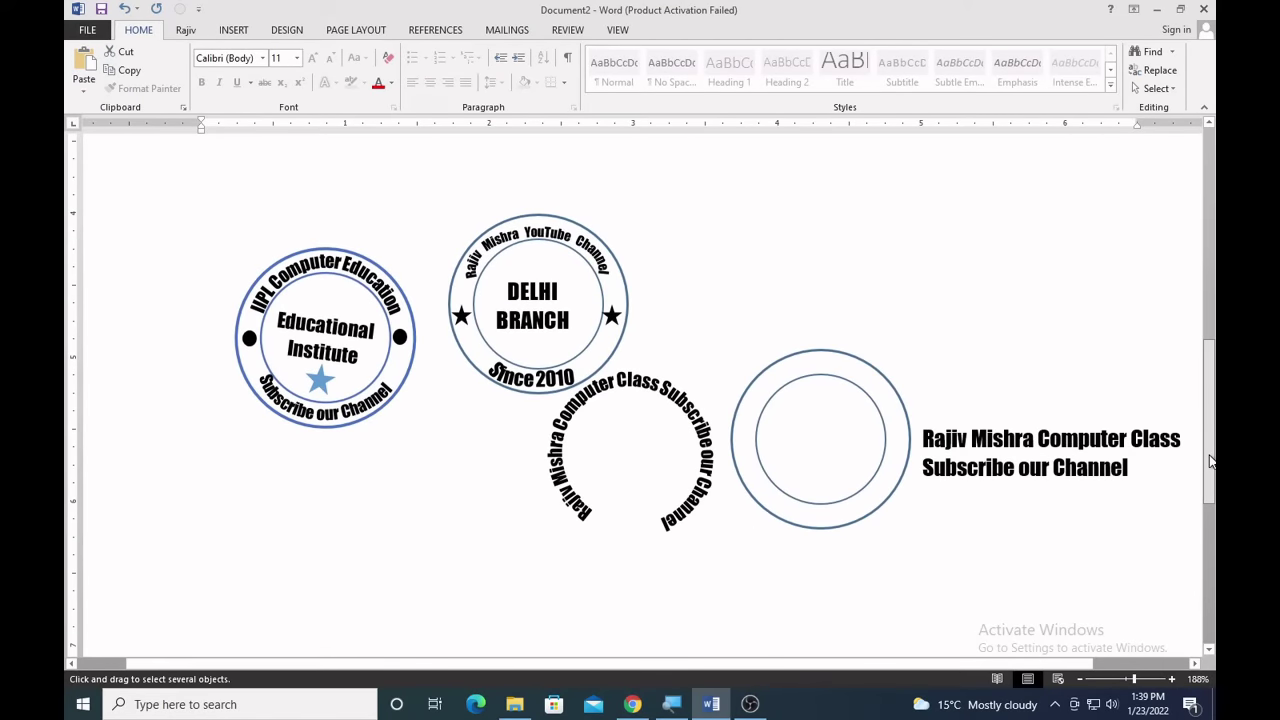
scroll(1211, 460, "up", 2)
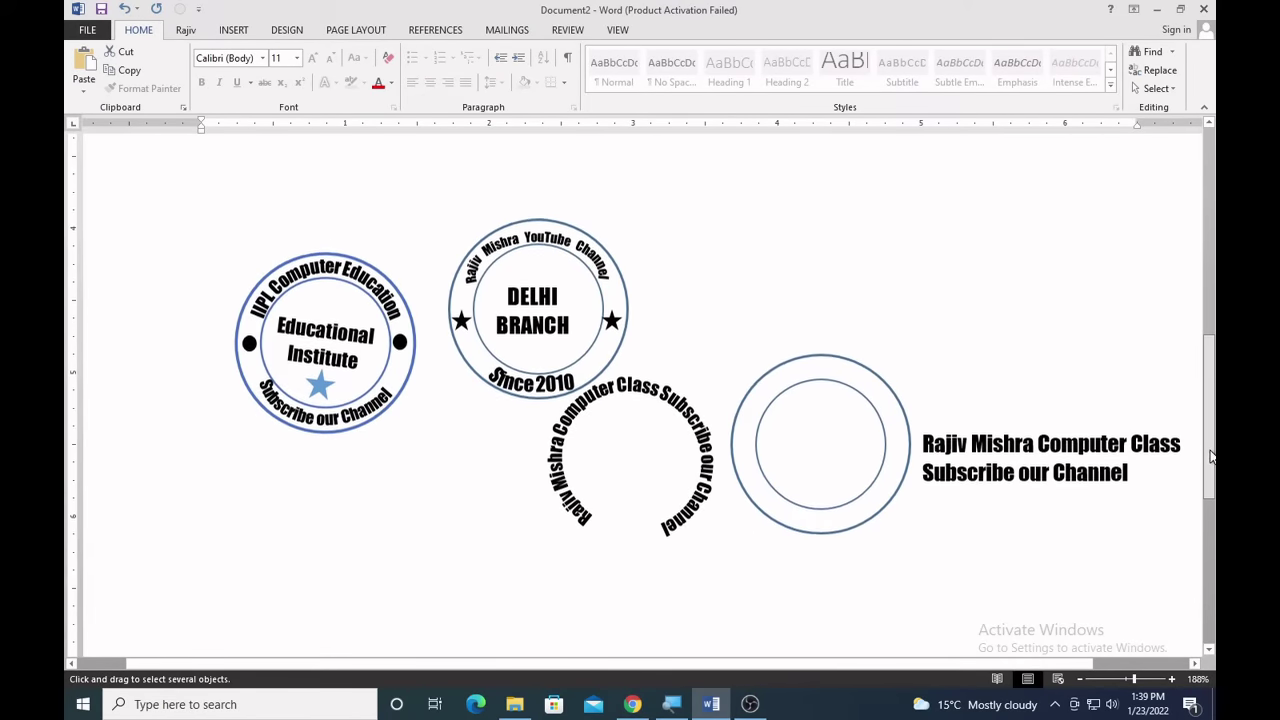
scroll(1211, 460, "up", 3)
scroll(1211, 460, "down", 1)
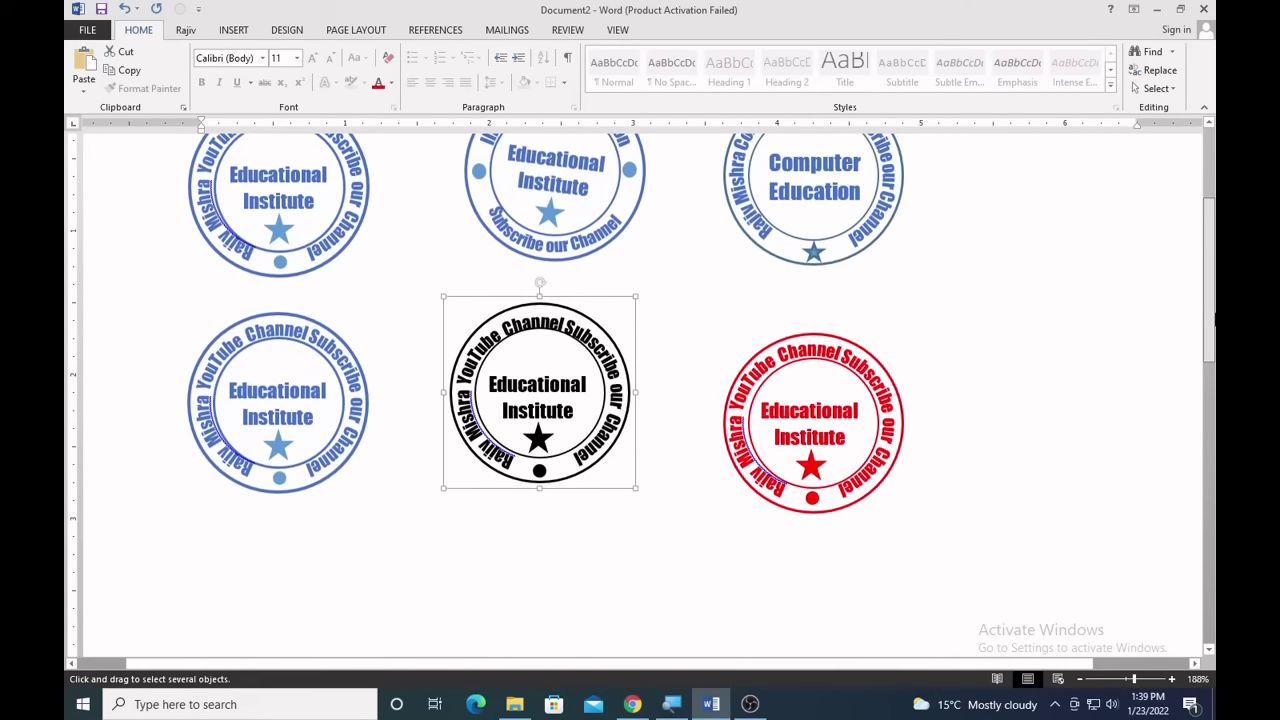
left_click(740, 427)
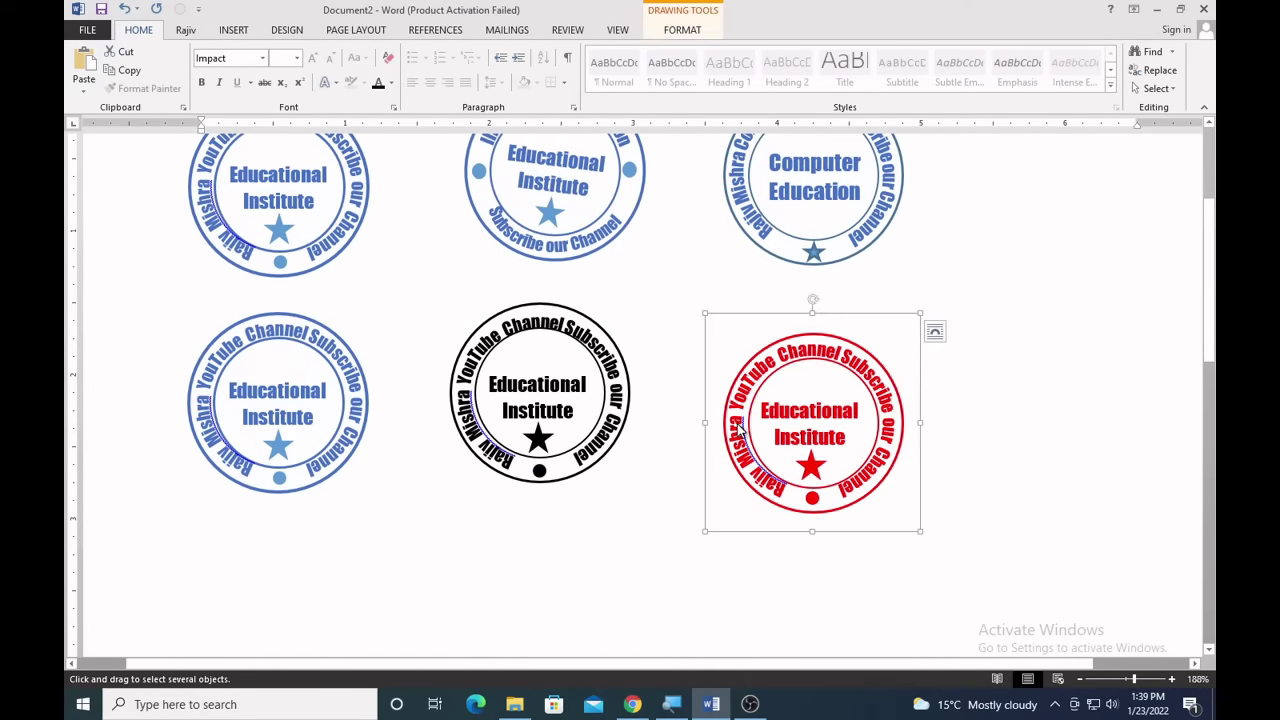
left_click_drag(738, 427, 358, 560)
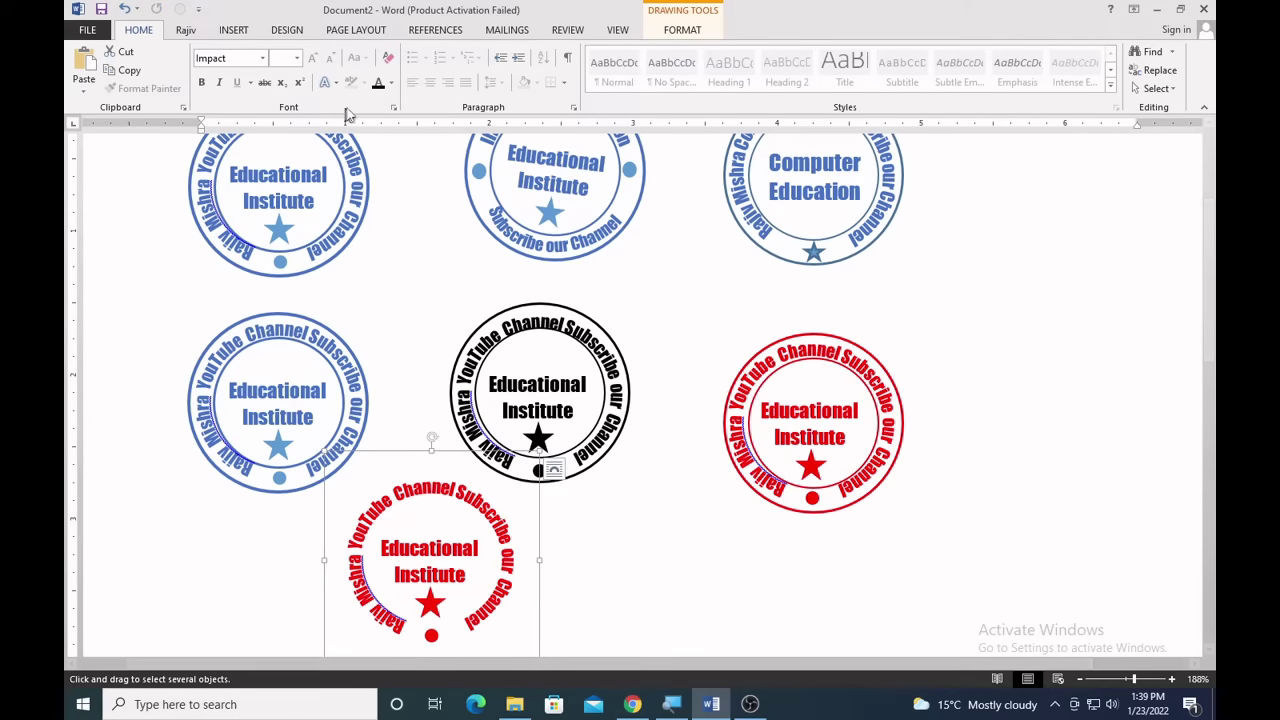
Set the copied stamp's font colour to black, then deselect it.
left_click(375, 92)
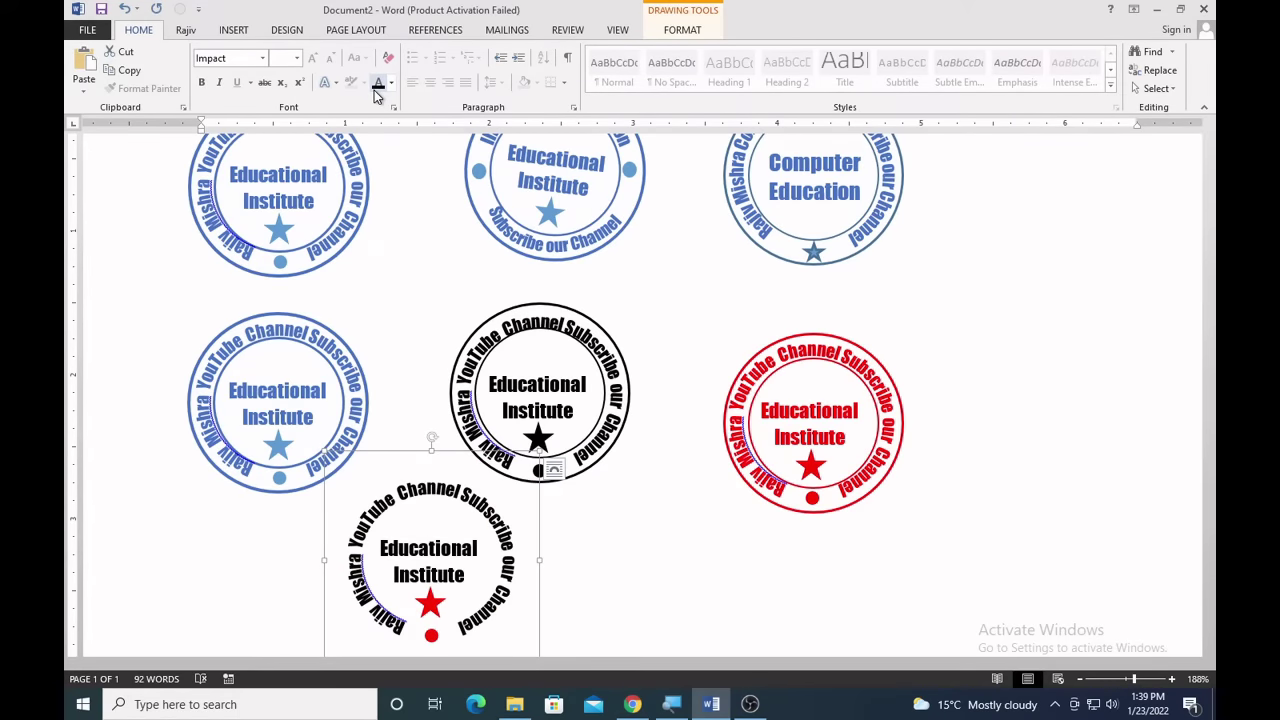
scroll(1100, 320, "down", 2)
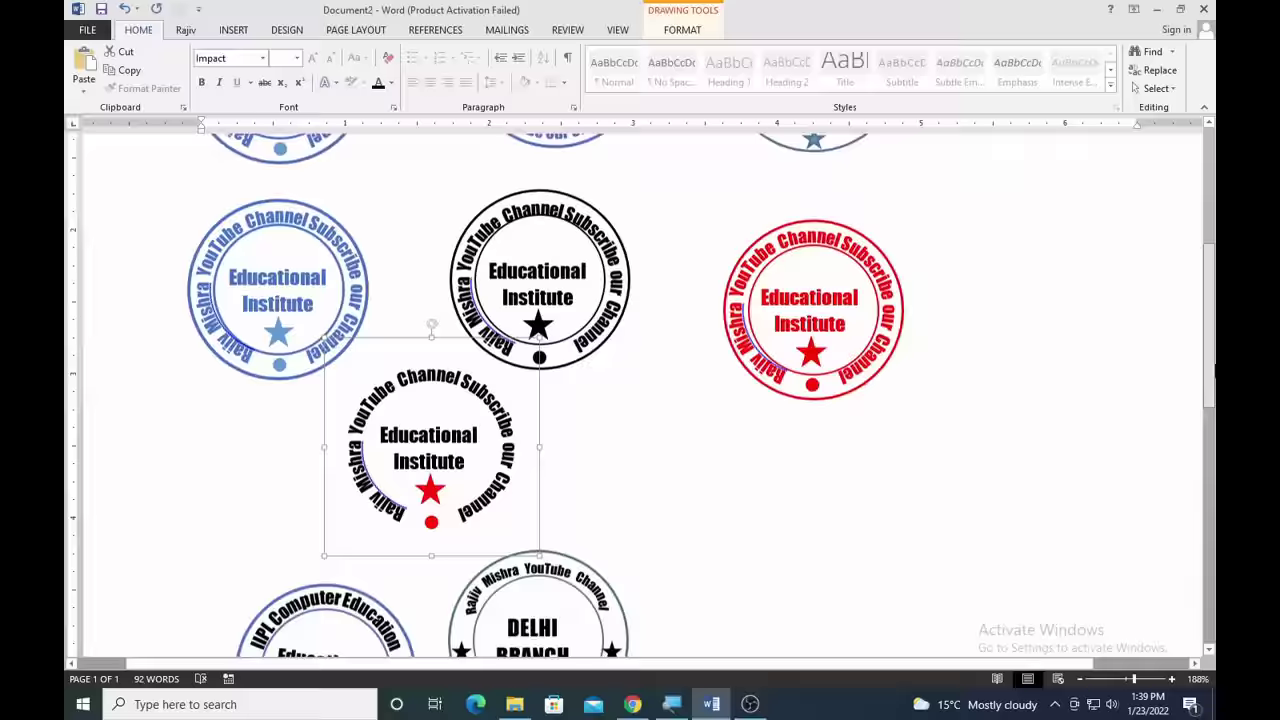
scroll(829, 434, "down", 2)
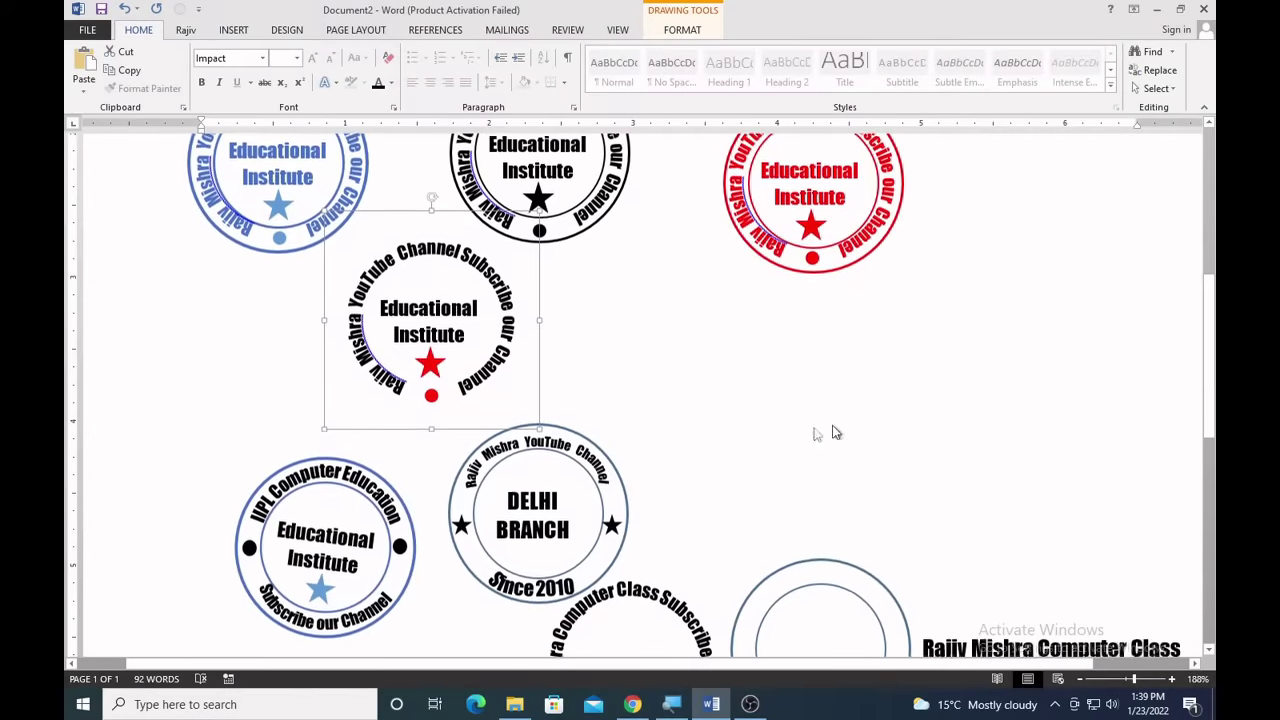
double_click(431, 370)
left_click(637, 409)
scroll(772, 418, "up", 4)
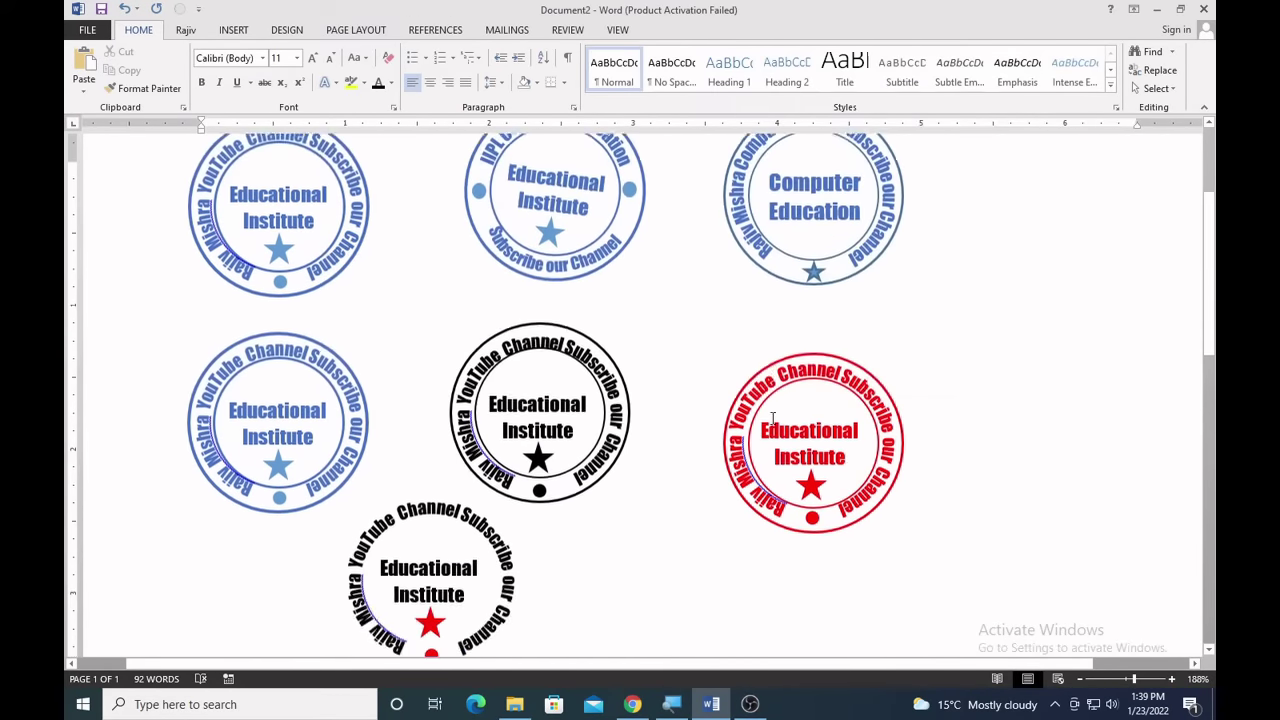
scroll(772, 418, "up", 1)
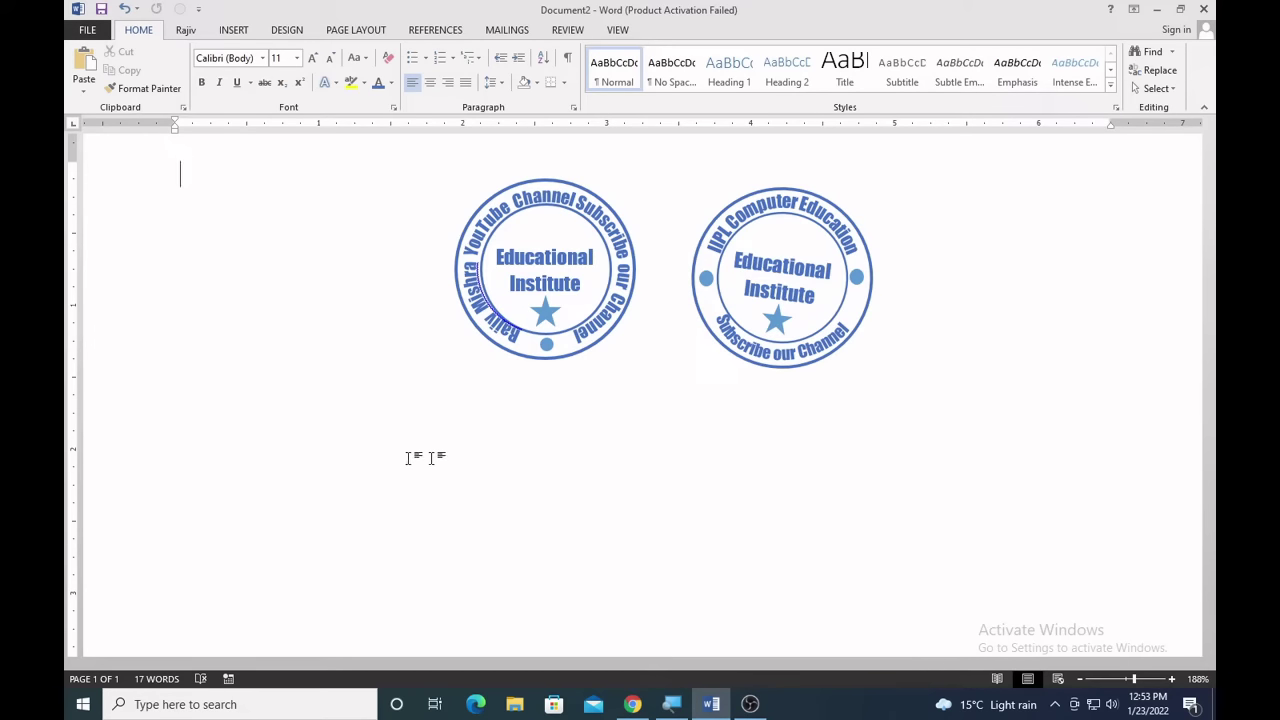
Draw a brace shape left of the stamps, then undo it.
left_click(234, 30)
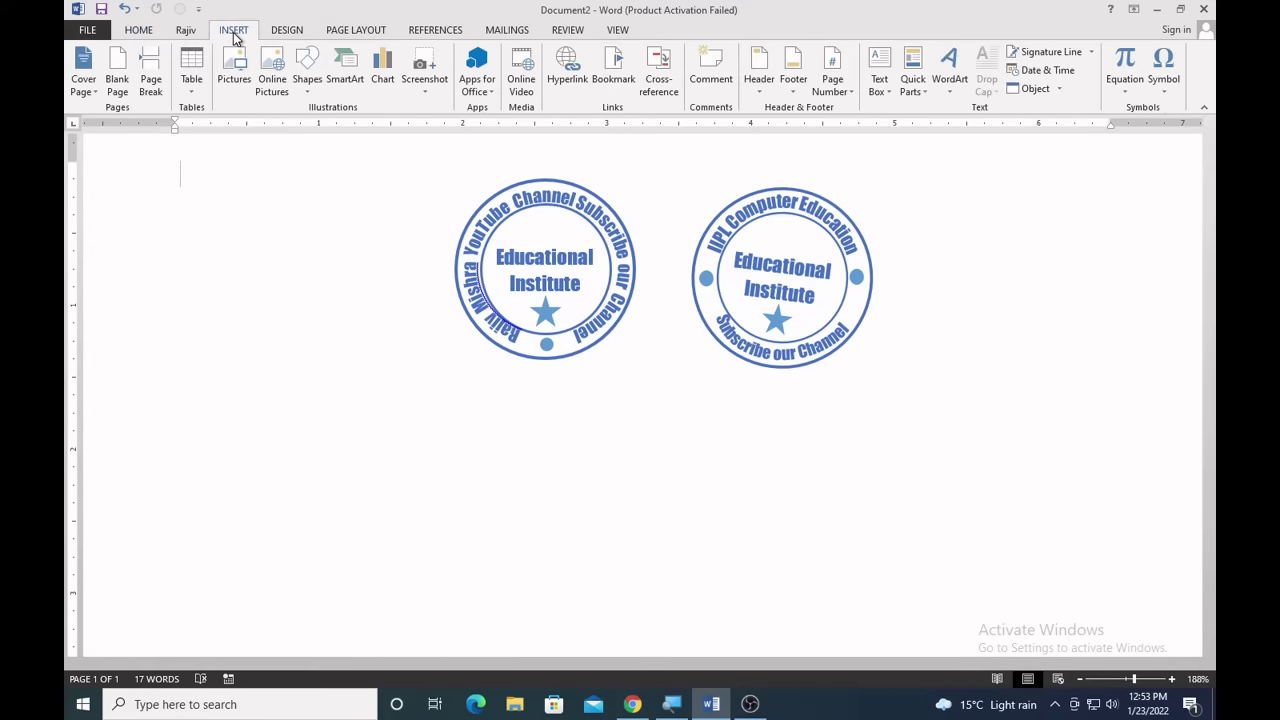
left_click(305, 92)
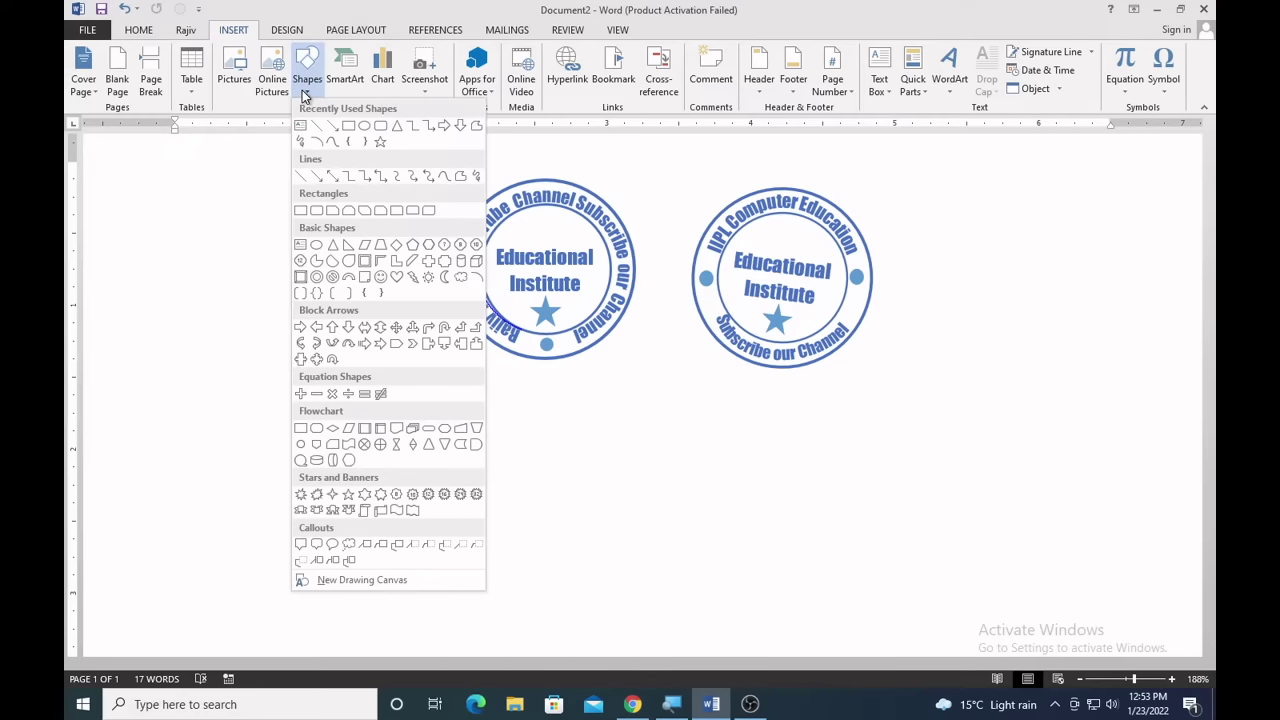
left_click(364, 143)
left_click_drag(197, 371, 361, 511)
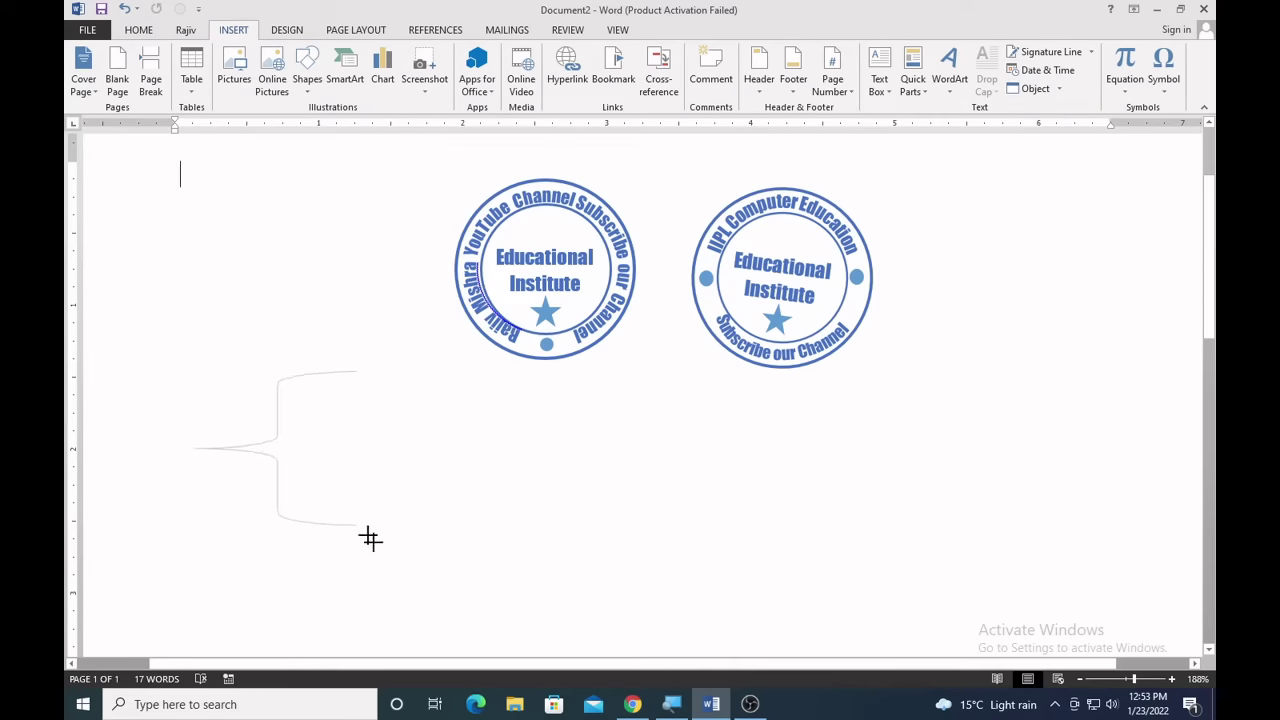
key("ctrl+z")
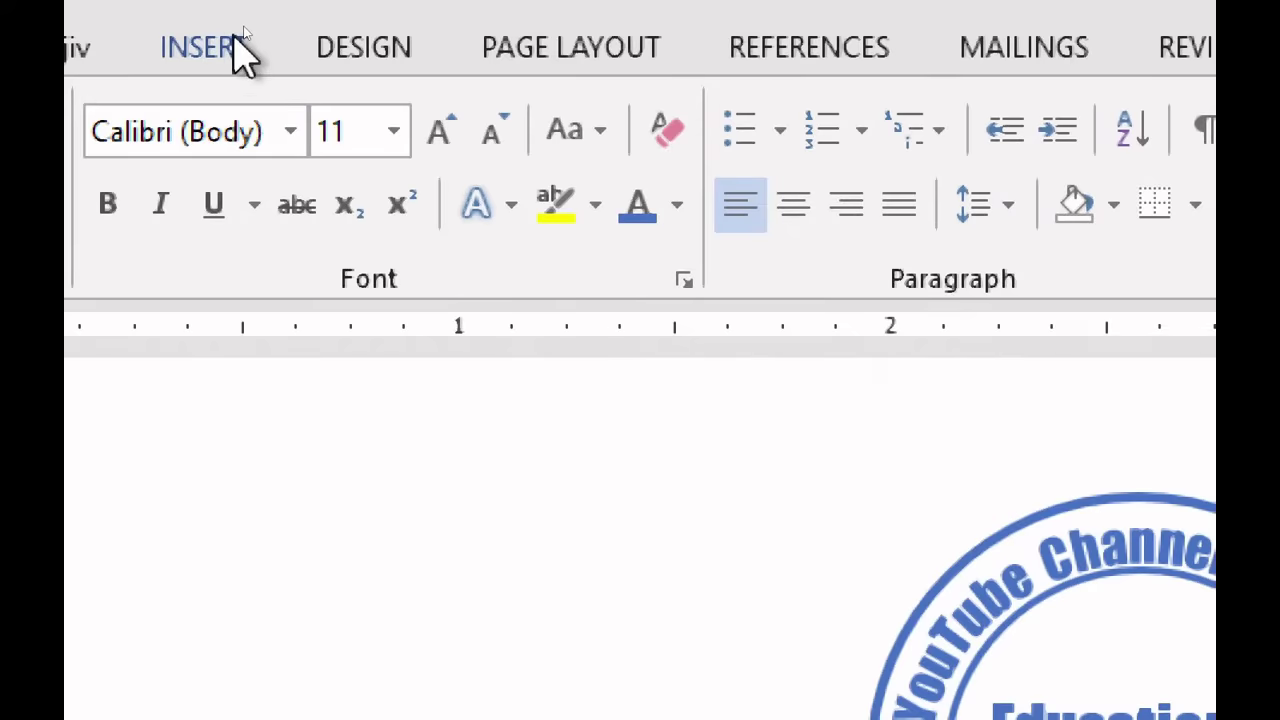
Pick the Oval shape from the Insert Shapes gallery.
left_click(235, 38)
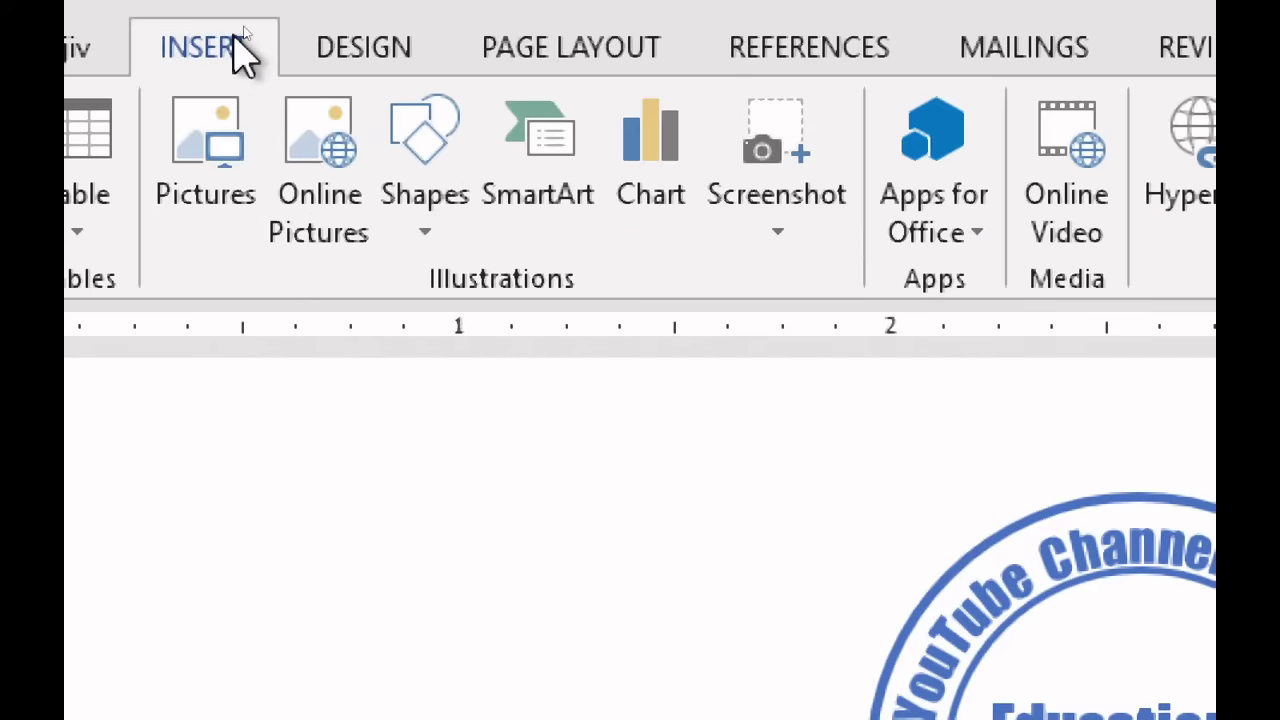
left_click(430, 240)
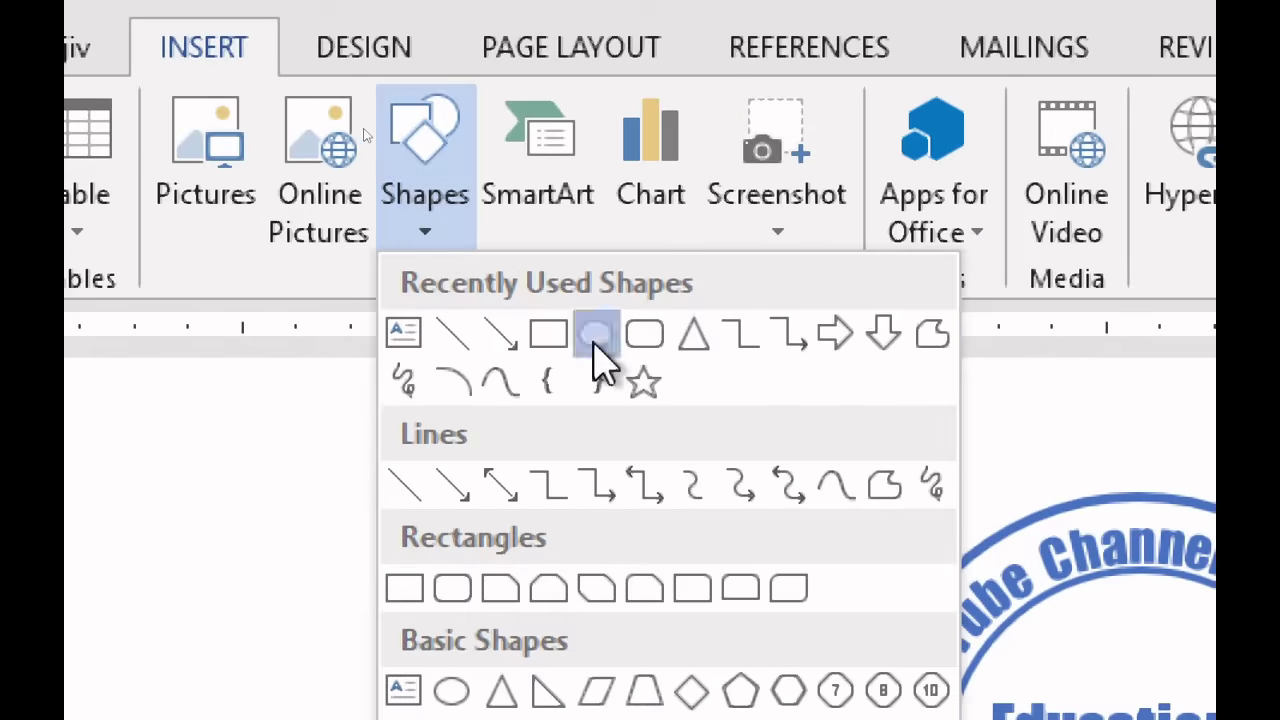
left_click(594, 336)
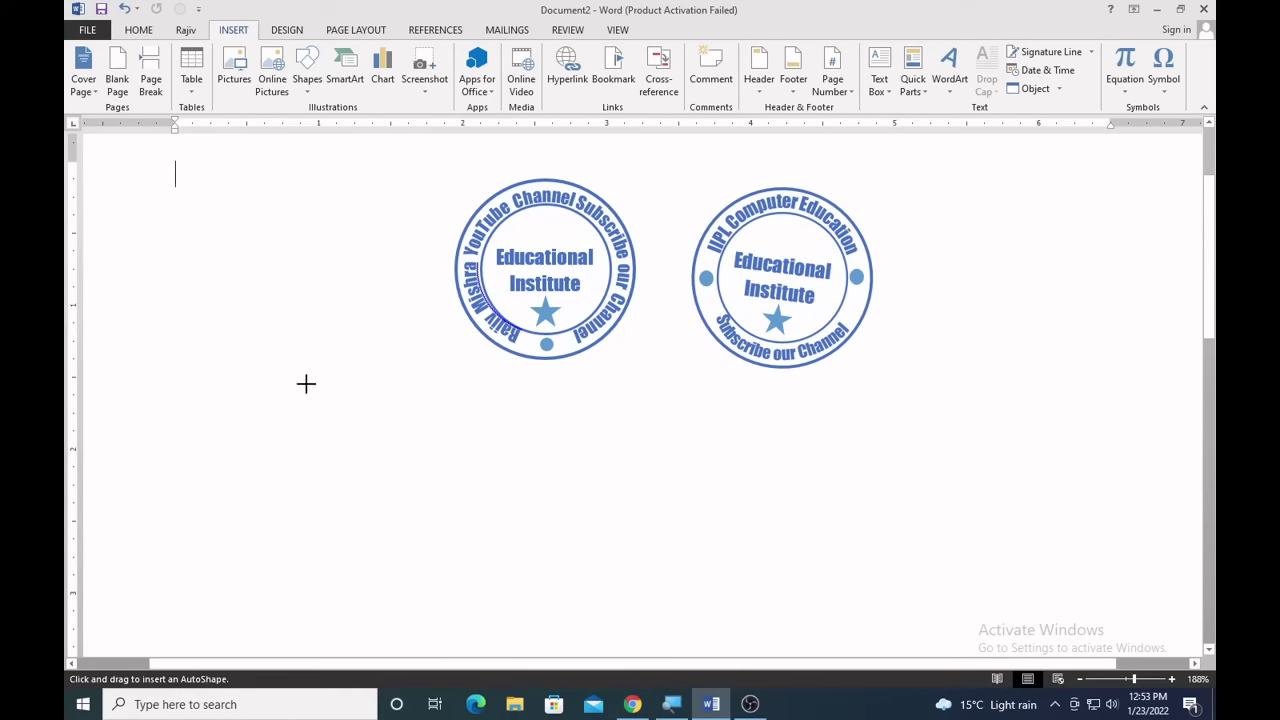
Draw a circle below the blue stamps and set its Shape Fill to No Fill, keeping the outline colour.
mouse_move(281, 391)
left_mouse_down()
mouse_move(505, 590)
mouse_move(423, 495)
left_mouse_up()
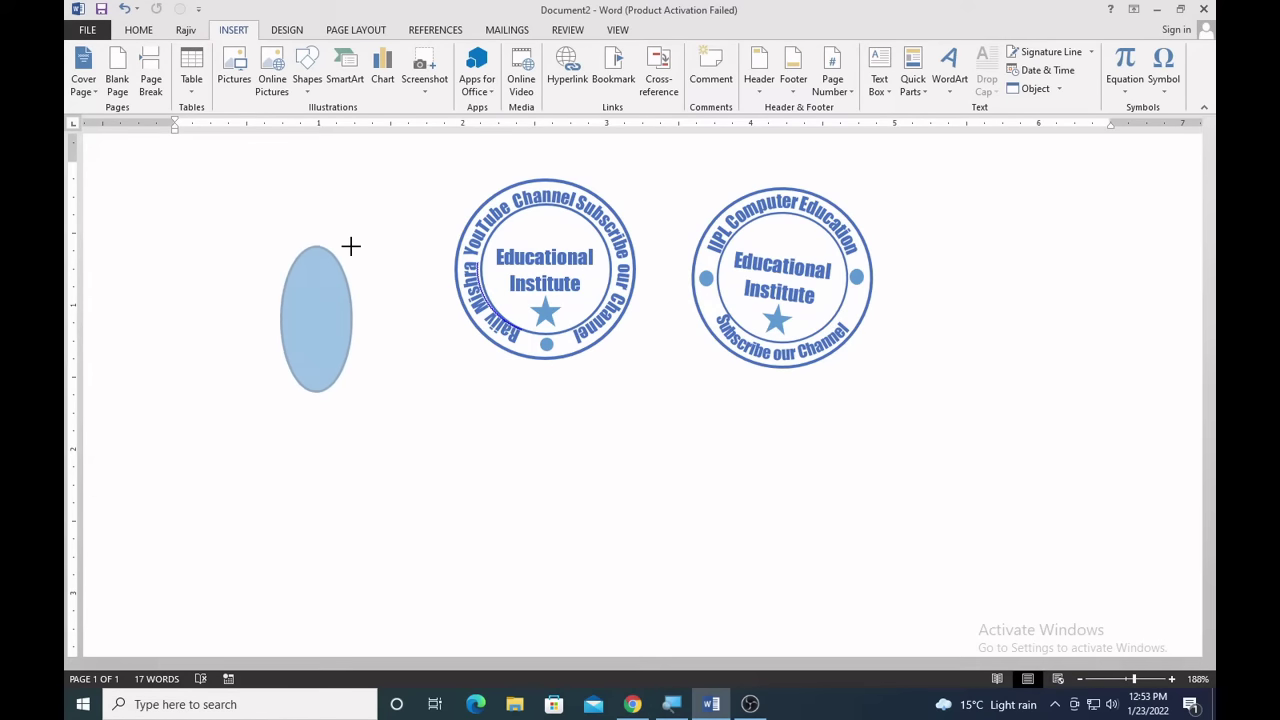
mouse_move(423, 495)
left_mouse_down()
mouse_move(251, 211)
mouse_move(199, 431)
mouse_move(349, 490)
mouse_move(511, 583)
mouse_move(503, 571)
left_mouse_up()
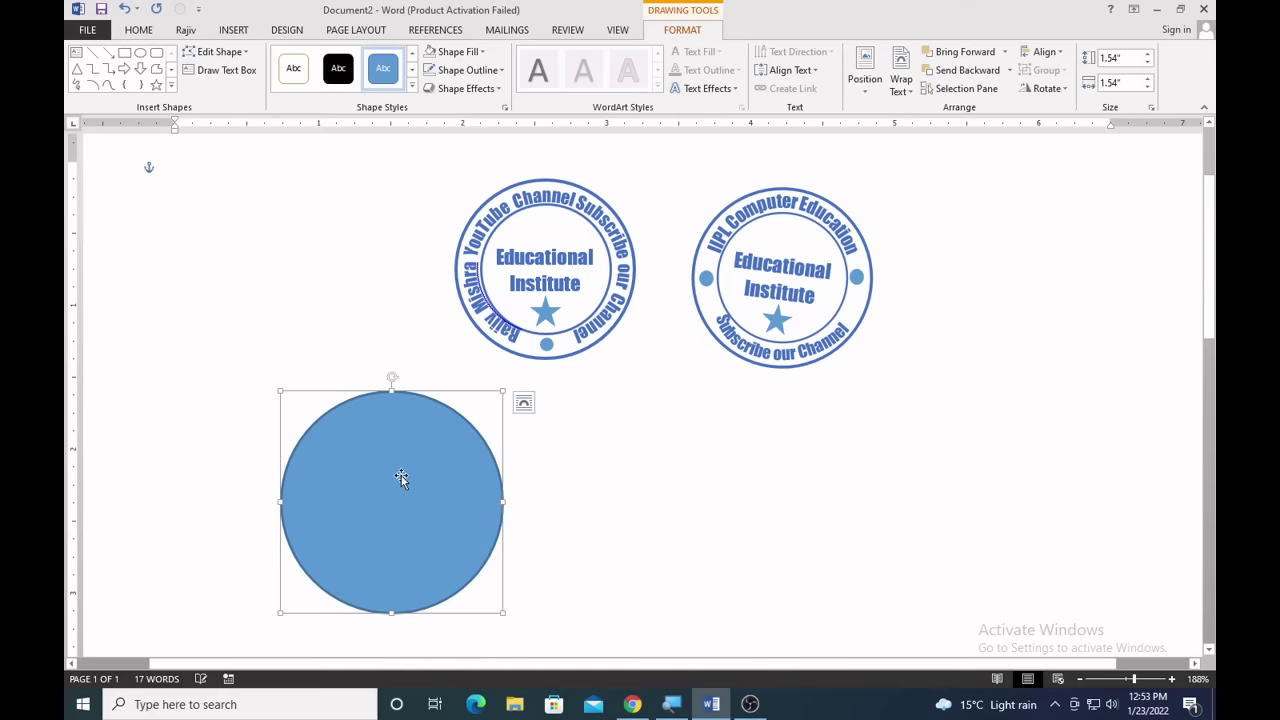
left_click(438, 55)
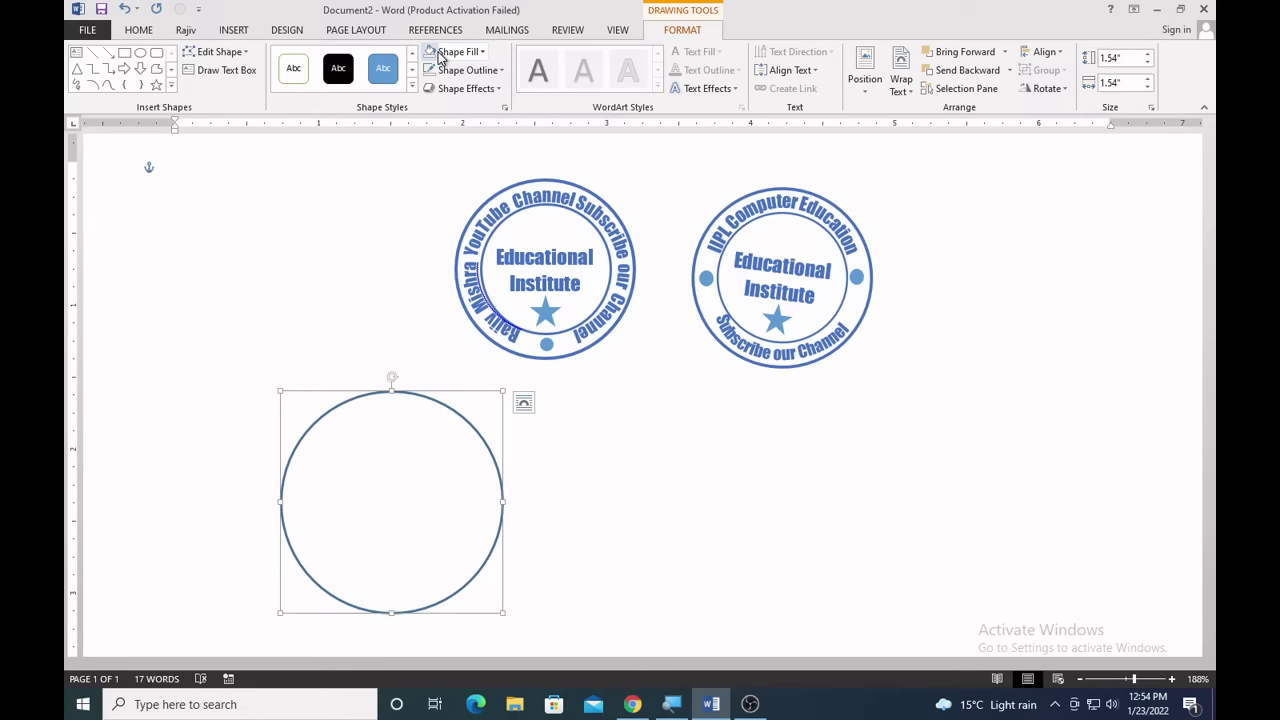
left_click(445, 67)
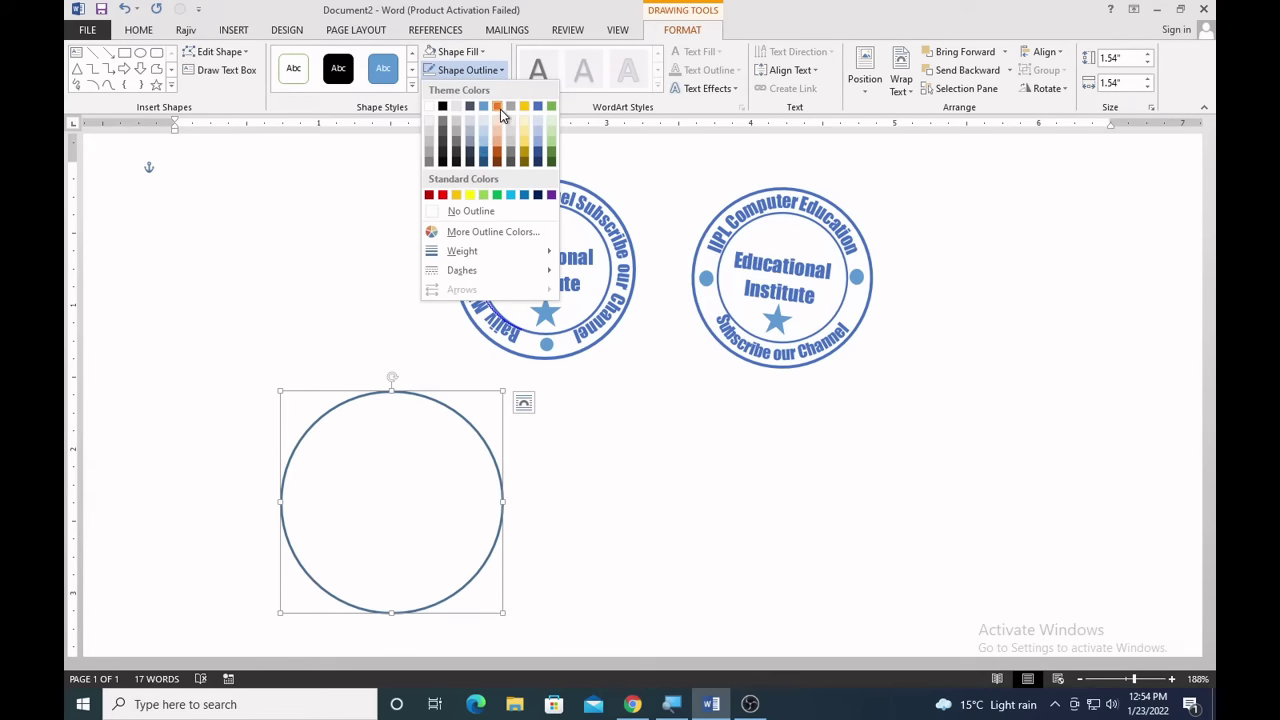
left_click(1012, 522)
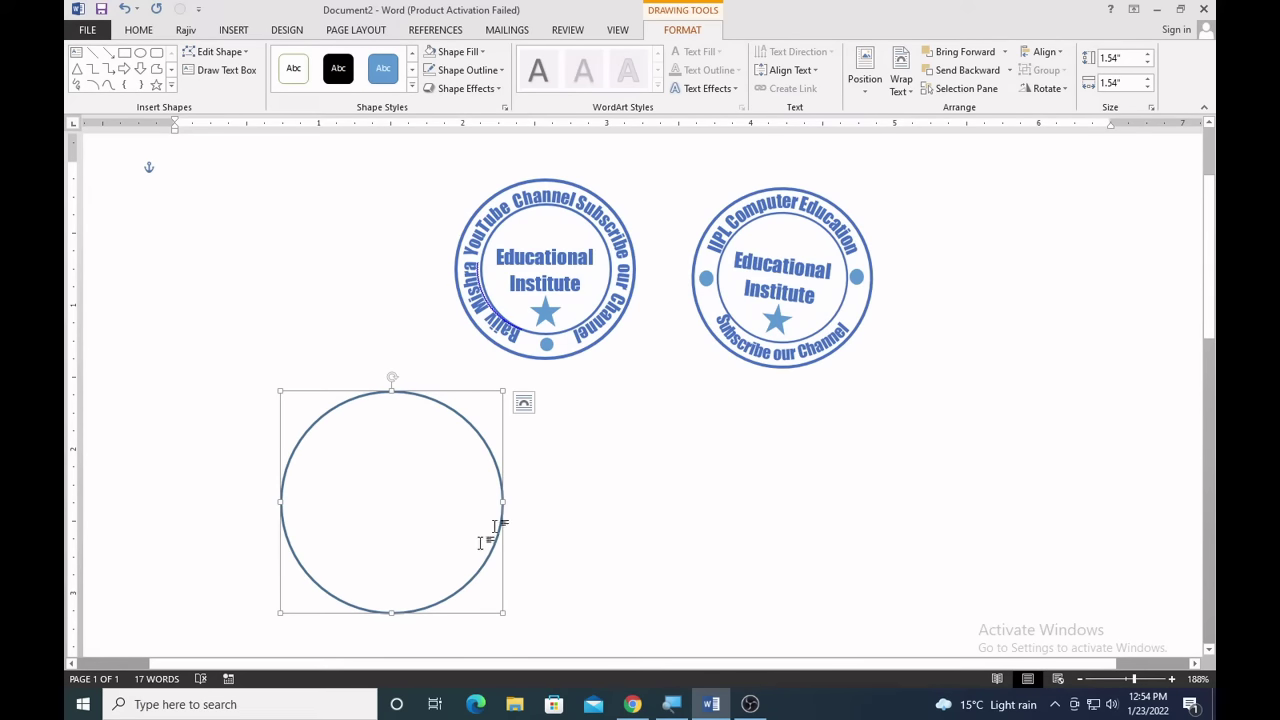
Set the circle's Shape Height and Shape Width both to 1.24 inches.
left_click(1123, 60)
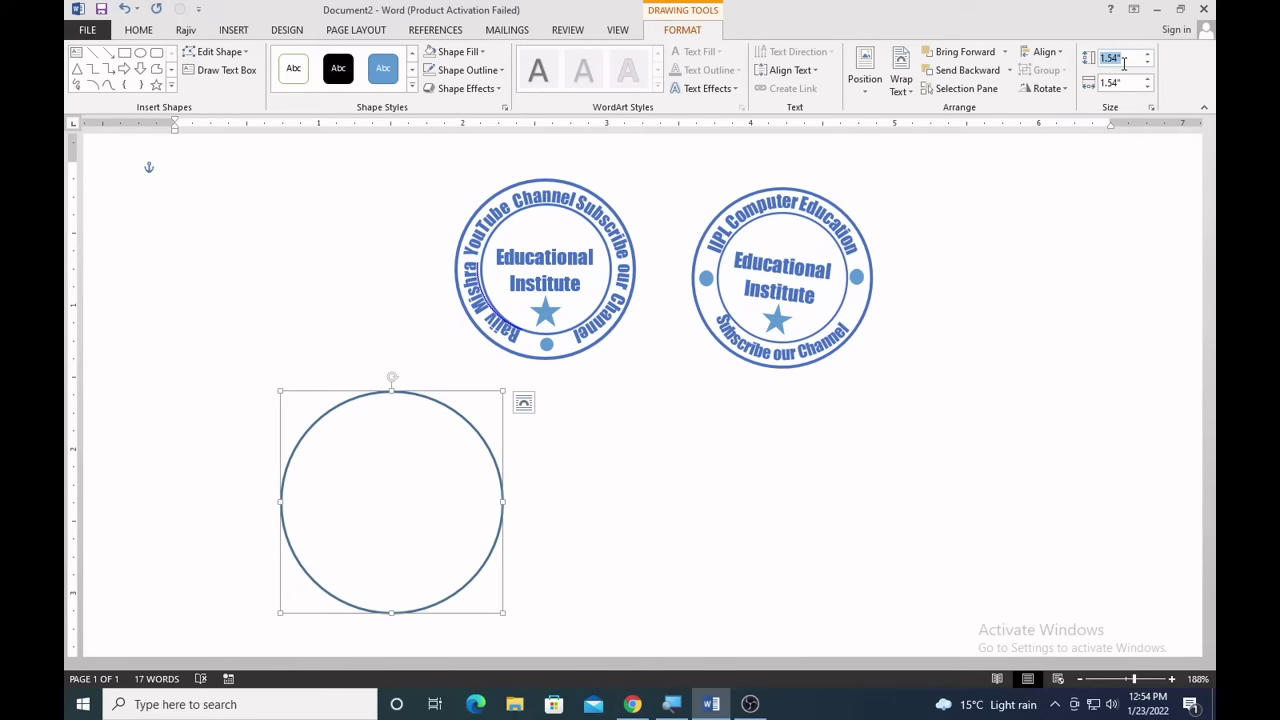
type("1")
left_click(1120, 82)
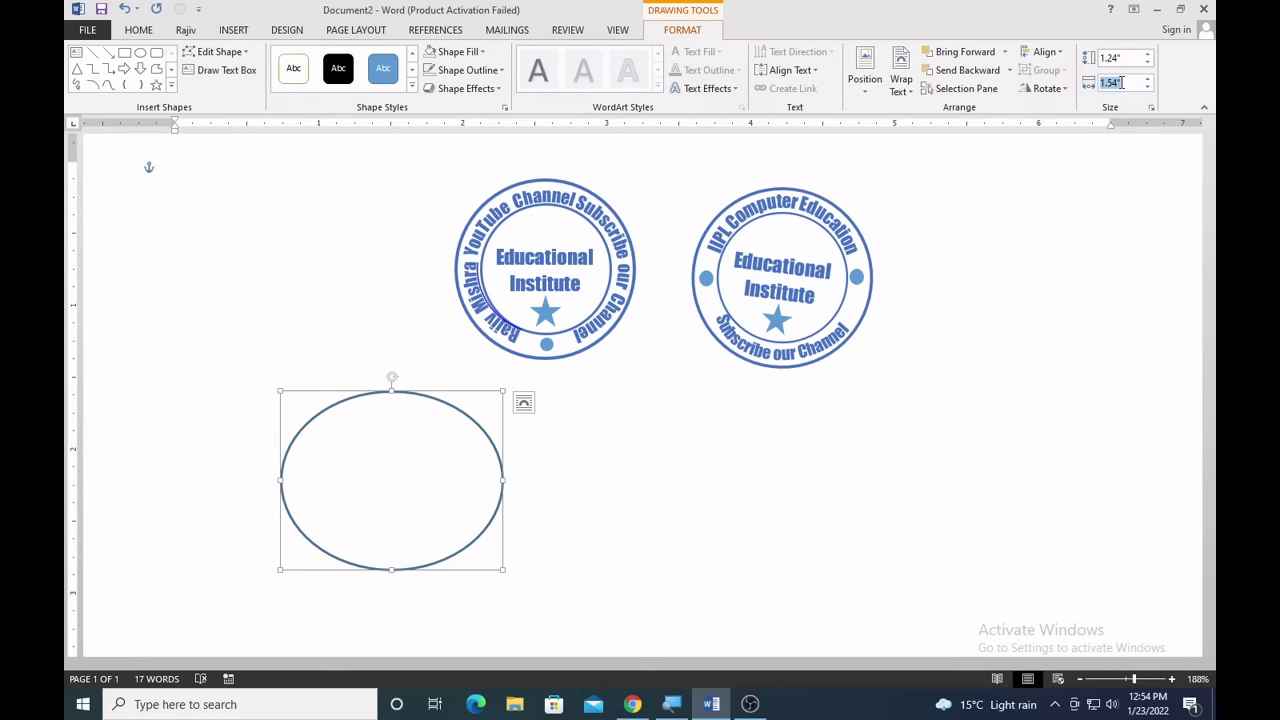
type("1")
key("Return")
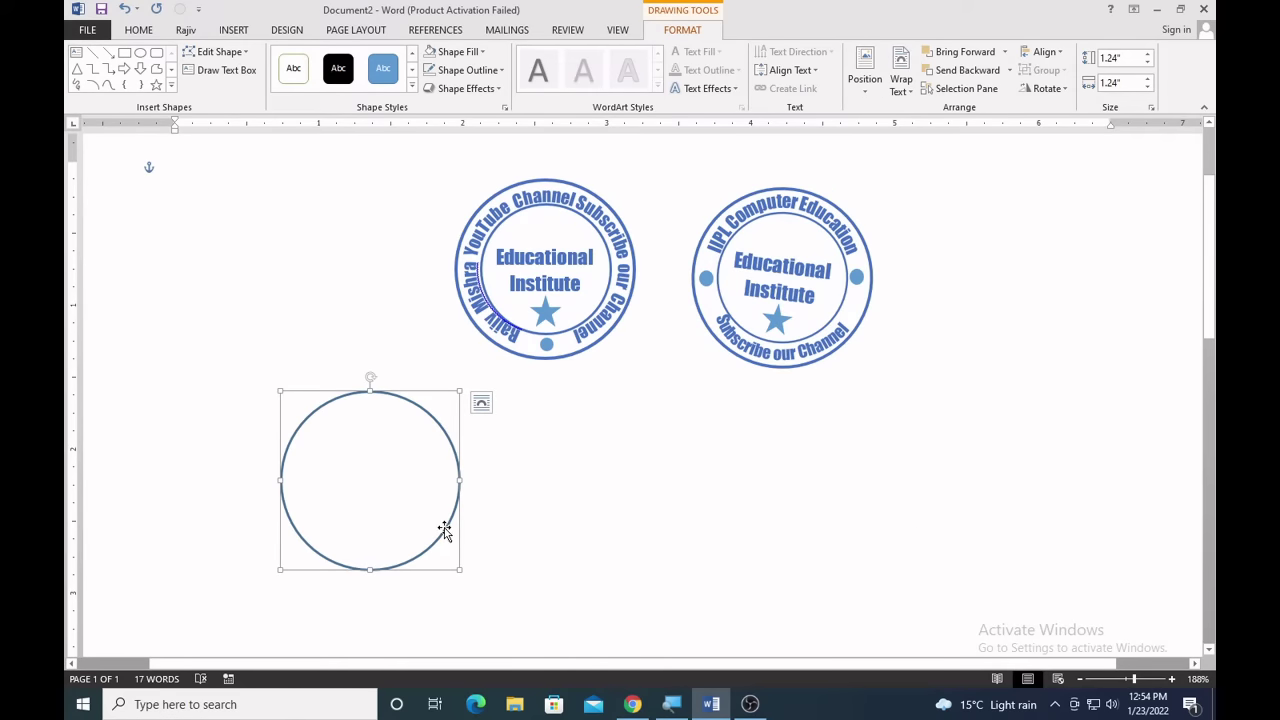
Duplicate the 1.24-inch circle, discarding a first dragged copy.
left_click_drag(444, 531, 638, 537, "ctrl")
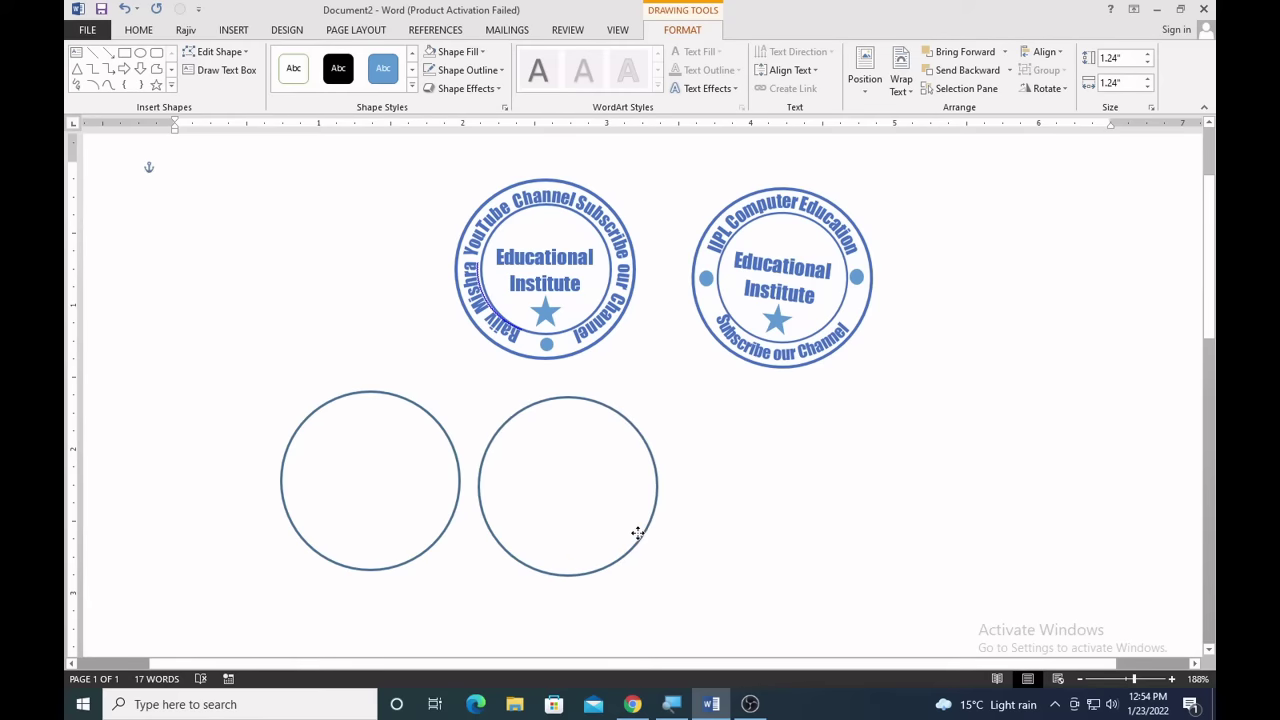
key("ctrl+z")
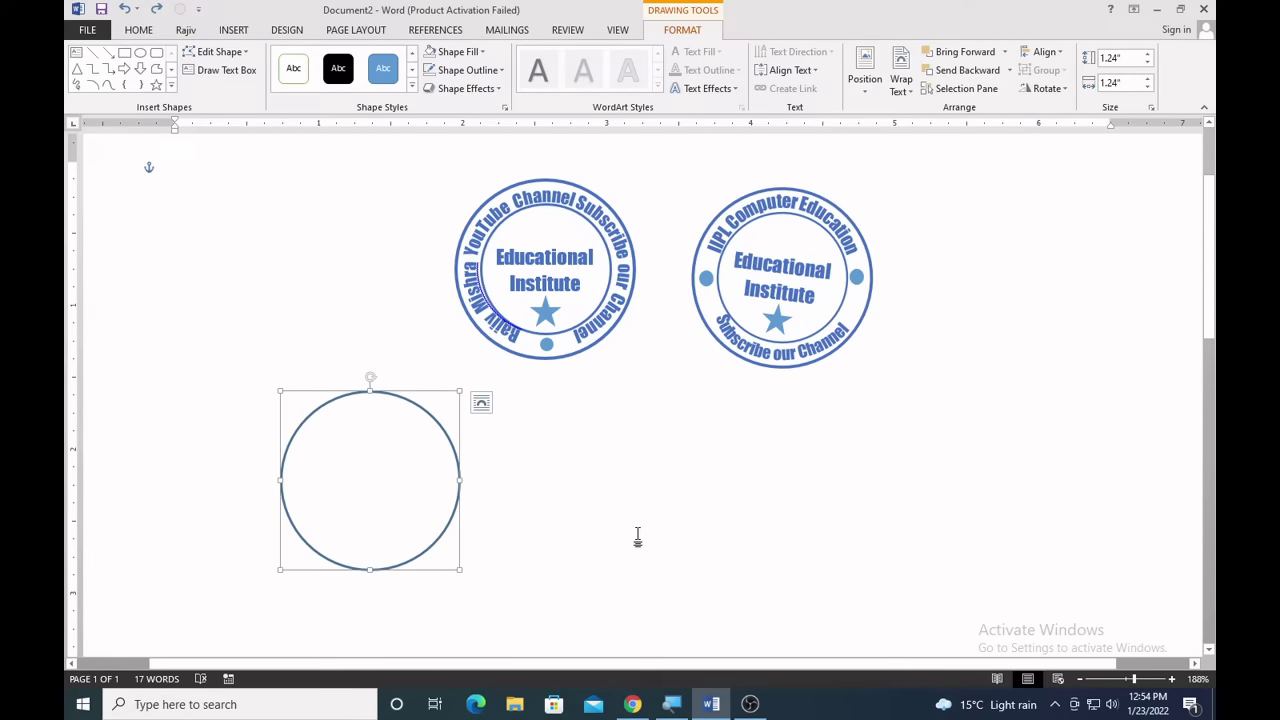
key("ctrl+v")
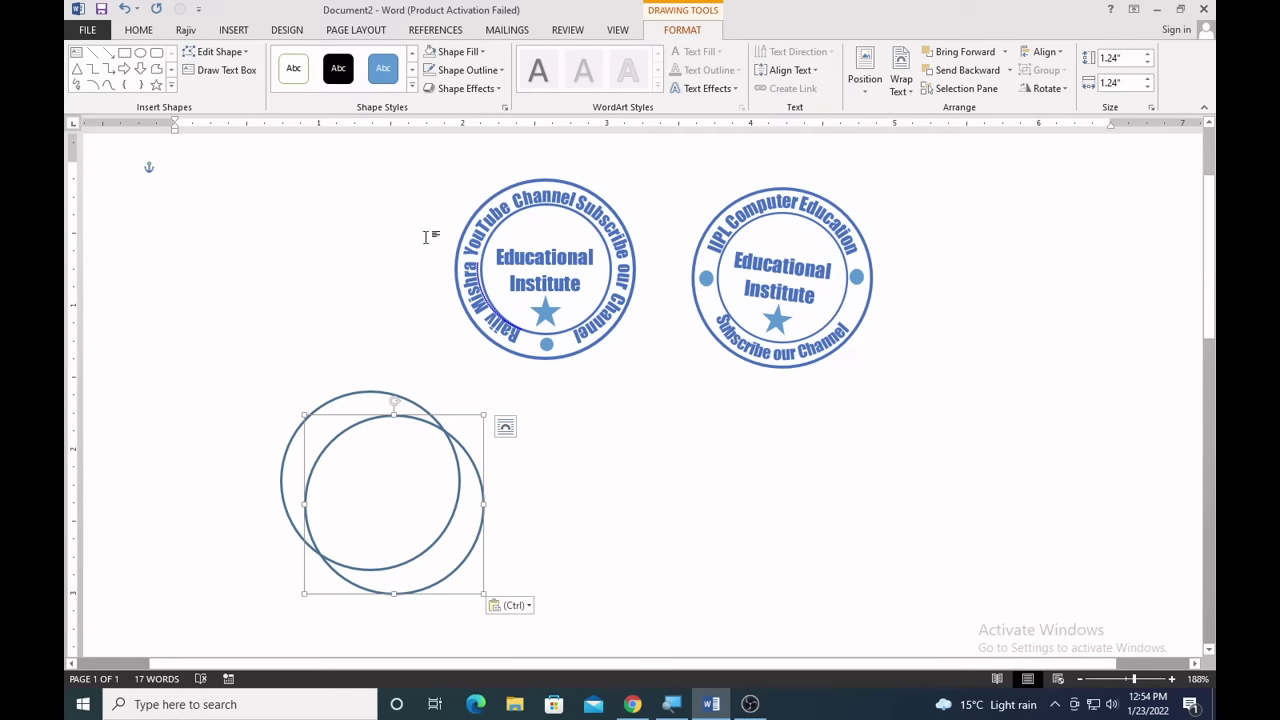
Give the duplicate circle a thinner ¾ pt outline weight.
left_click(463, 72)
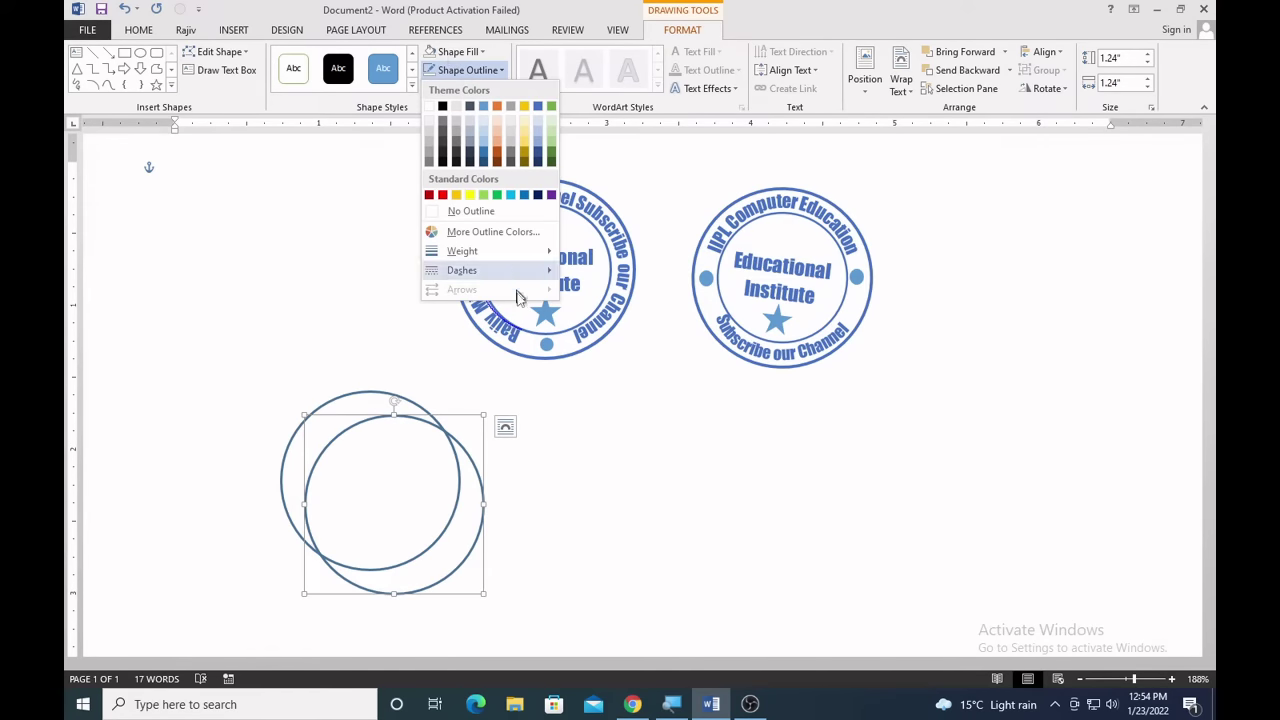
mouse_move(510, 254)
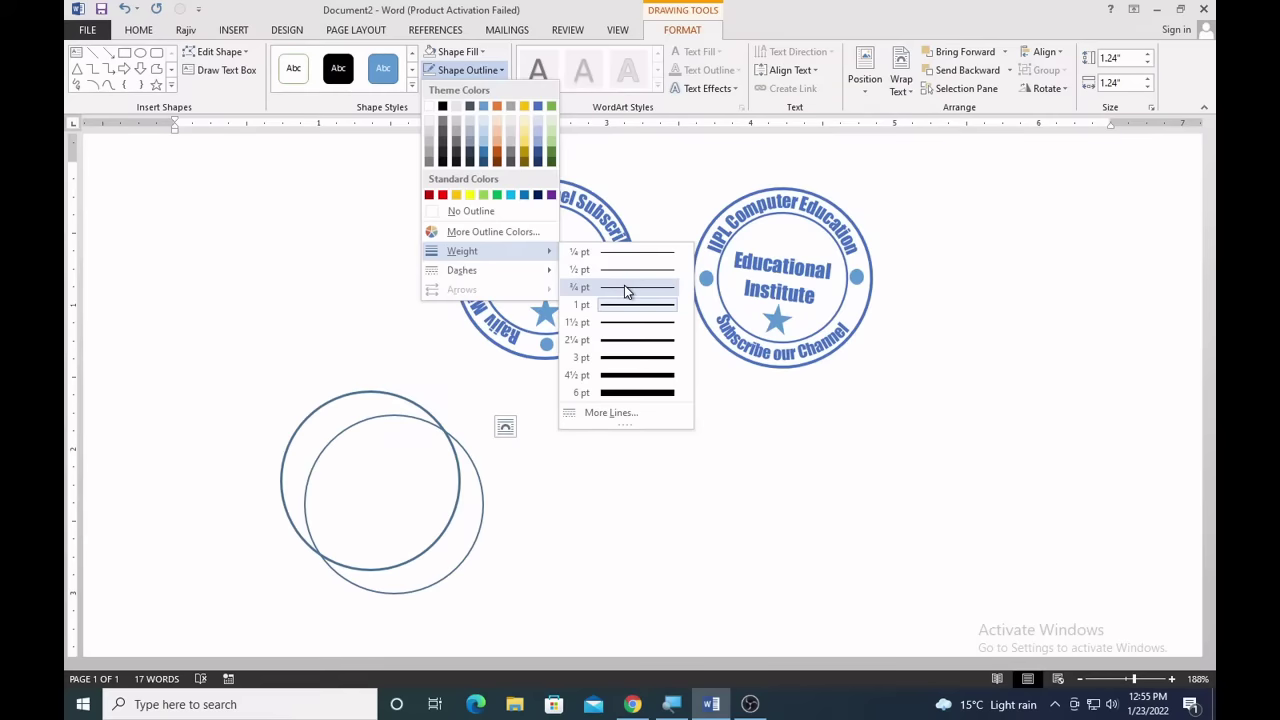
left_click(636, 157)
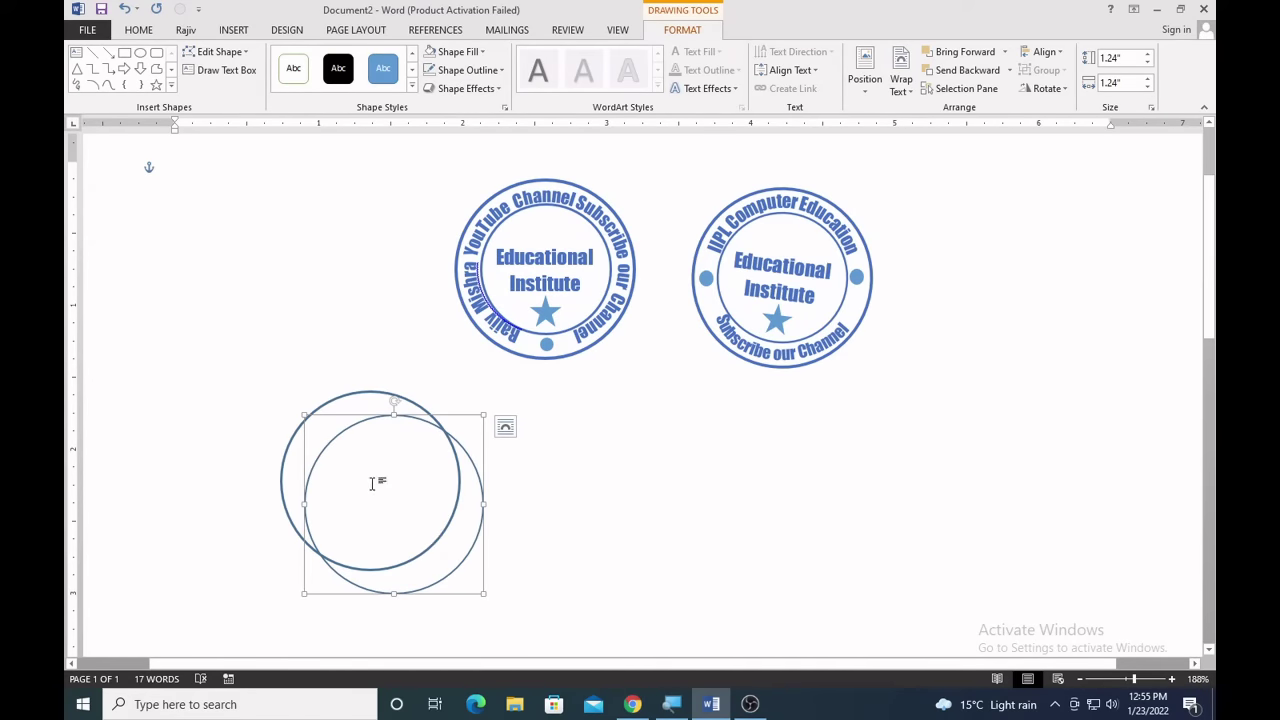
Resize the copied circle to 0.9 inches high by 0.9 inches wide.
left_click(1128, 60)
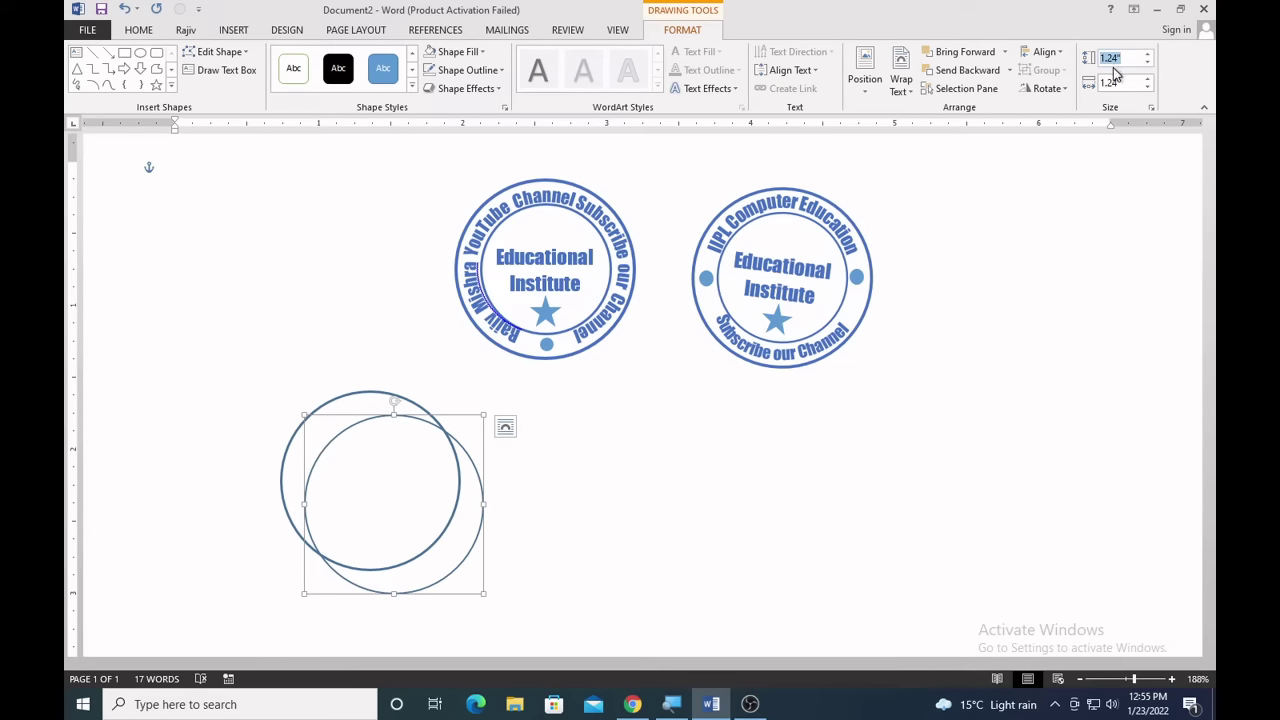
type(".9")
key("Return")
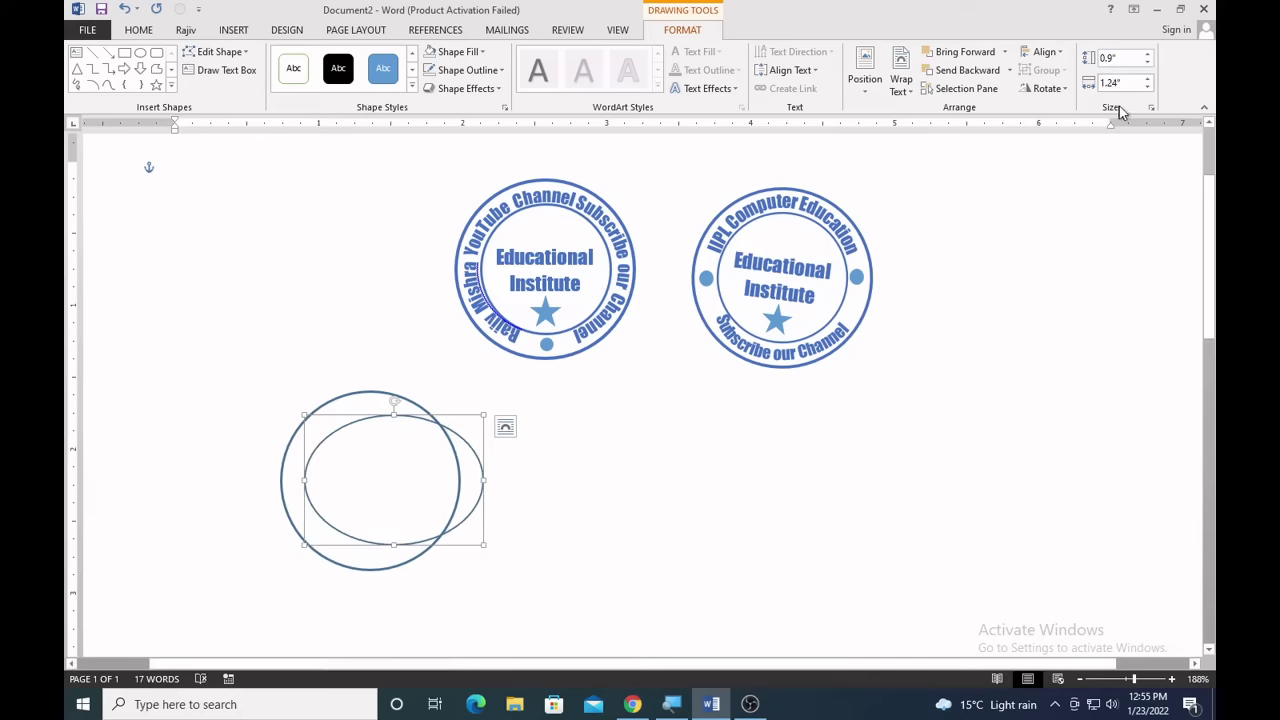
left_click(1130, 85)
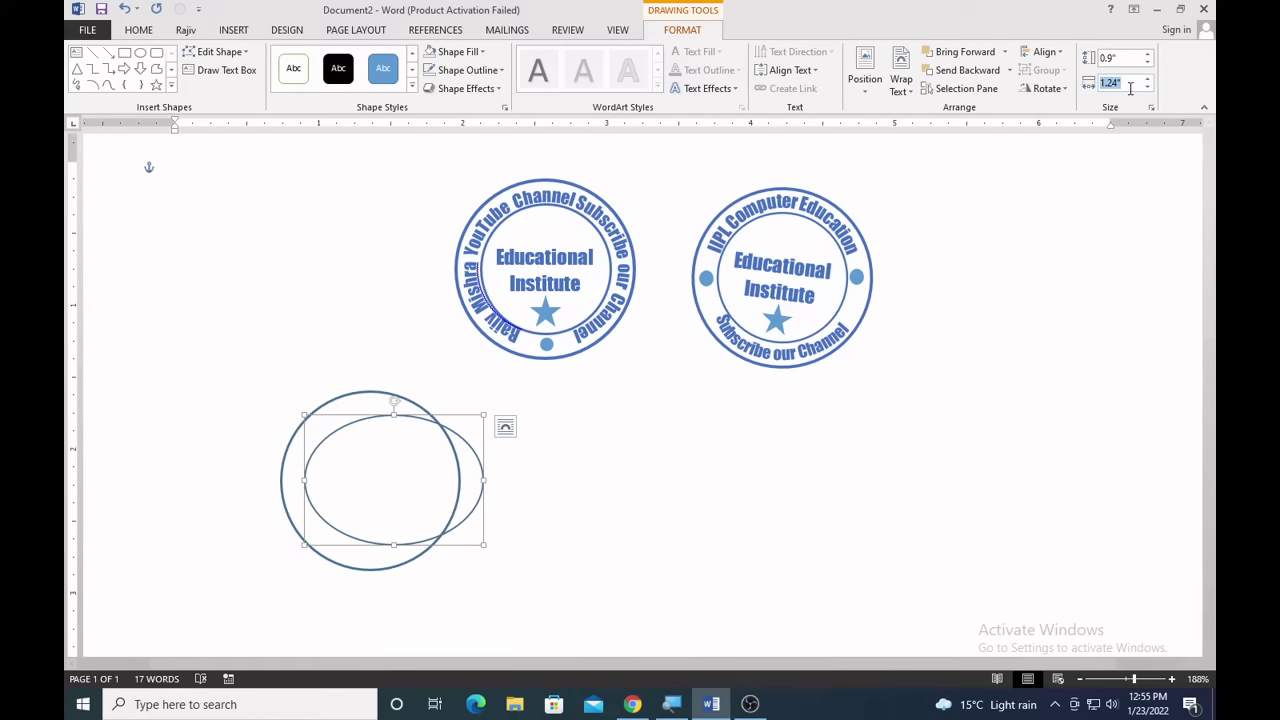
type(".9")
key("Return")
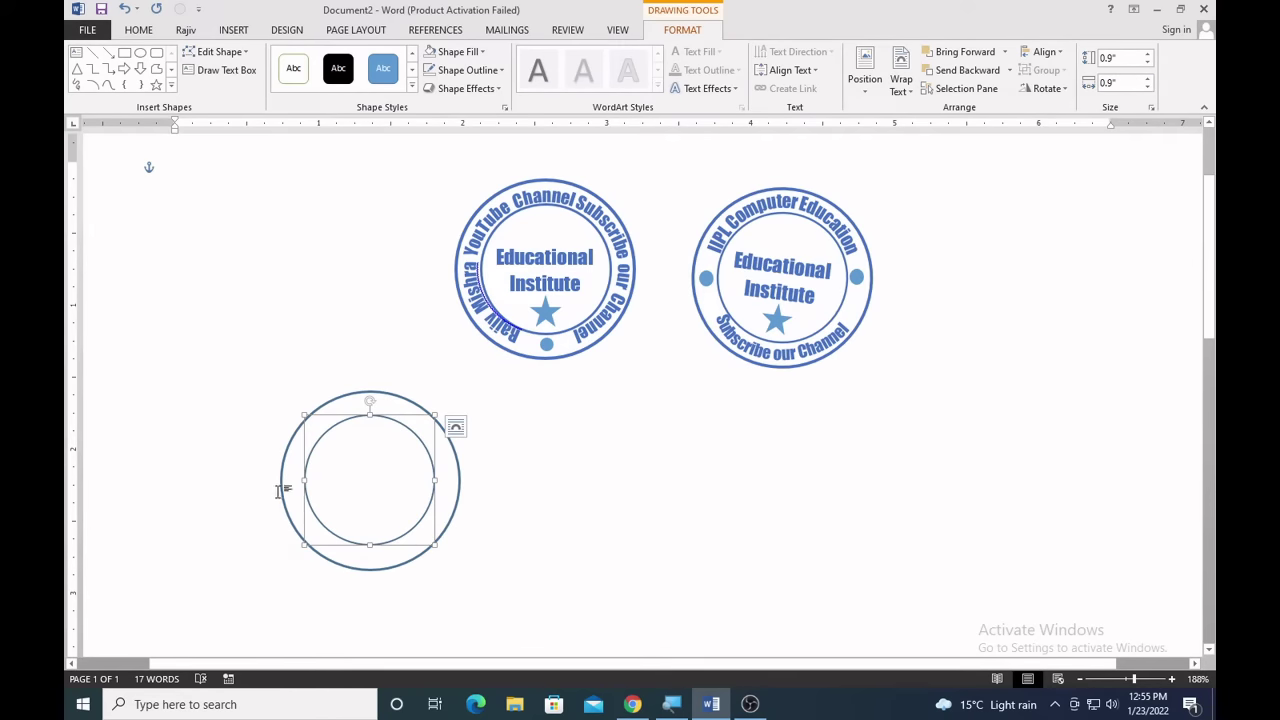
Select both the inner and outer circles together.
left_click(290, 479, "shift")
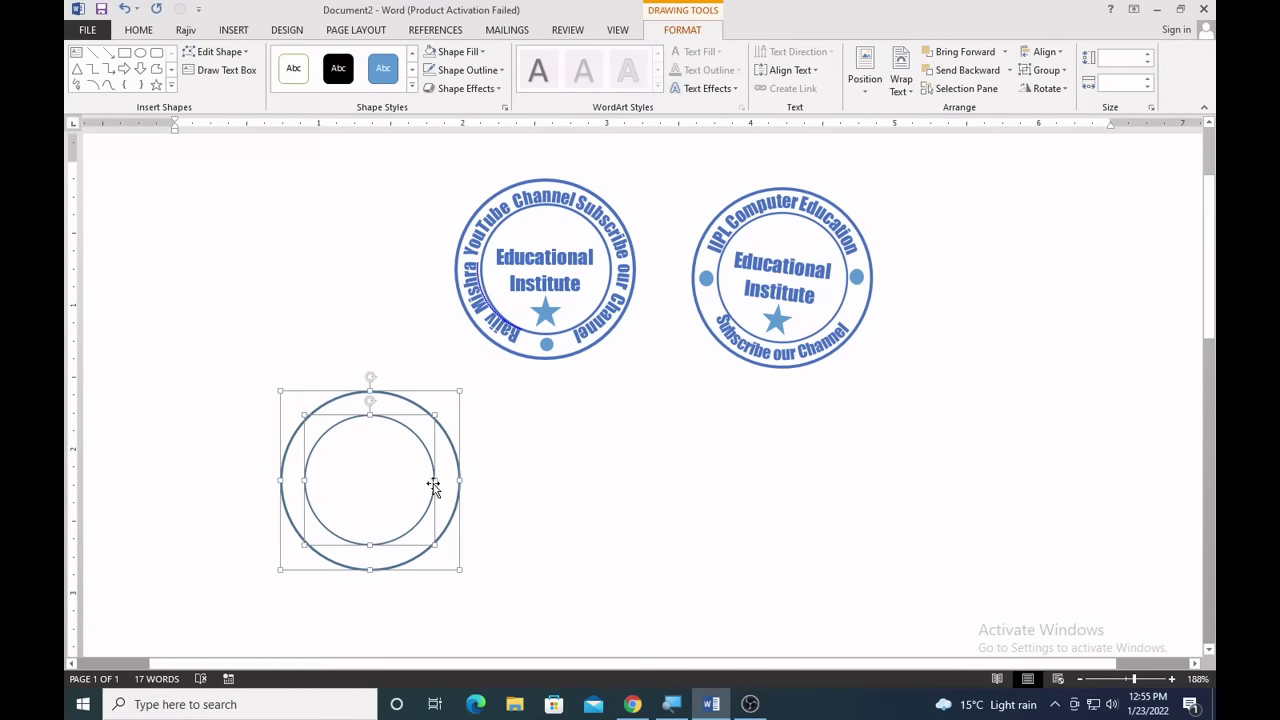
left_click(571, 474)
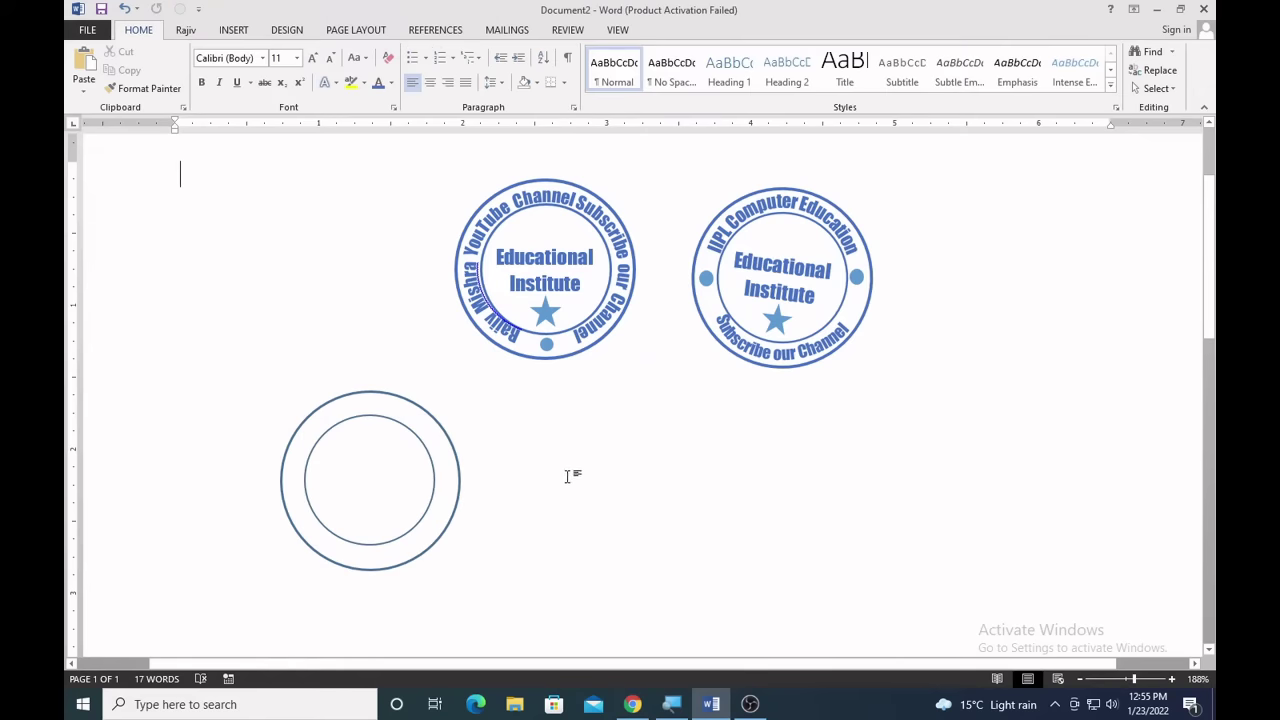
left_click(415, 444)
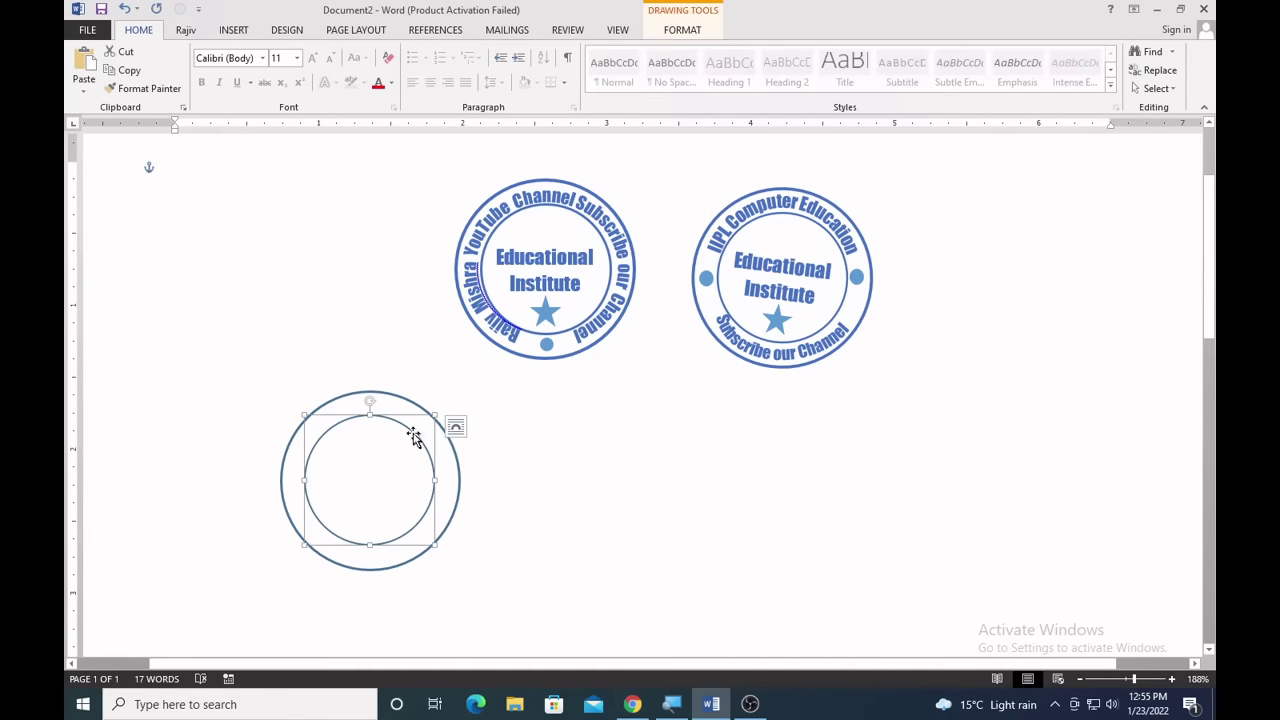
left_click(404, 403, "shift")
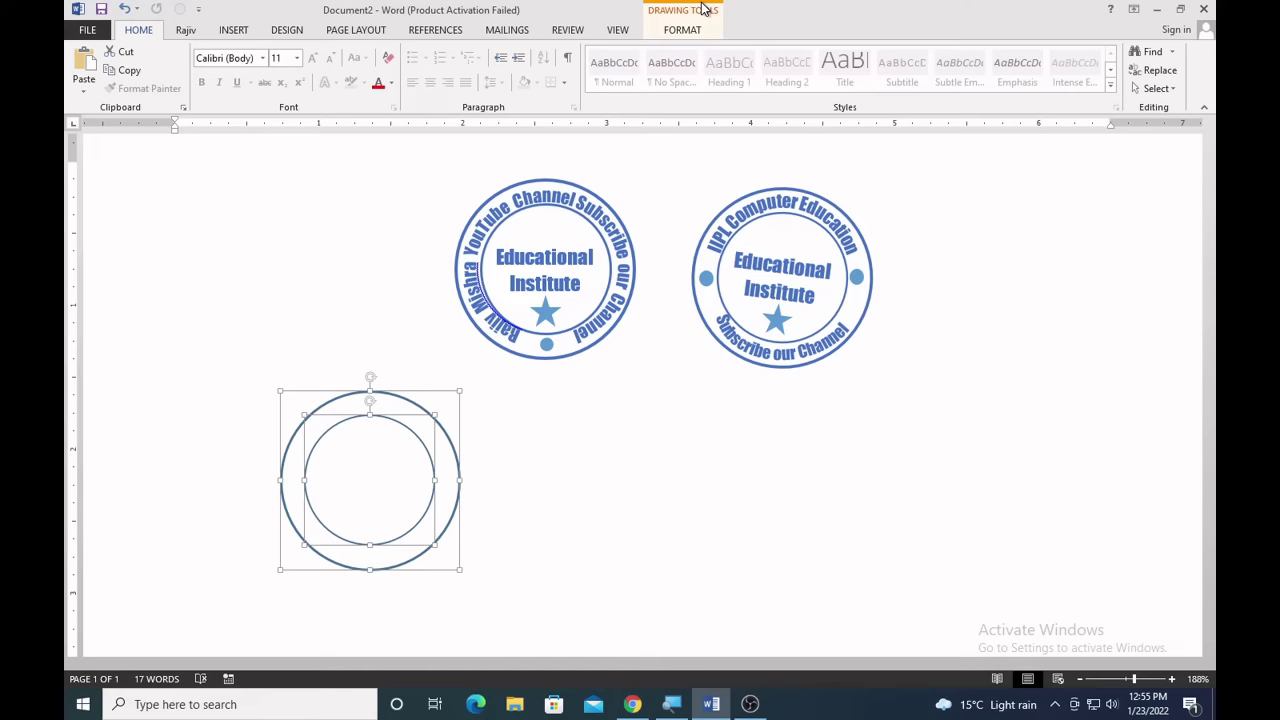
Apply Align Center and then Align Middle to the two selected circles.
left_click(703, 9)
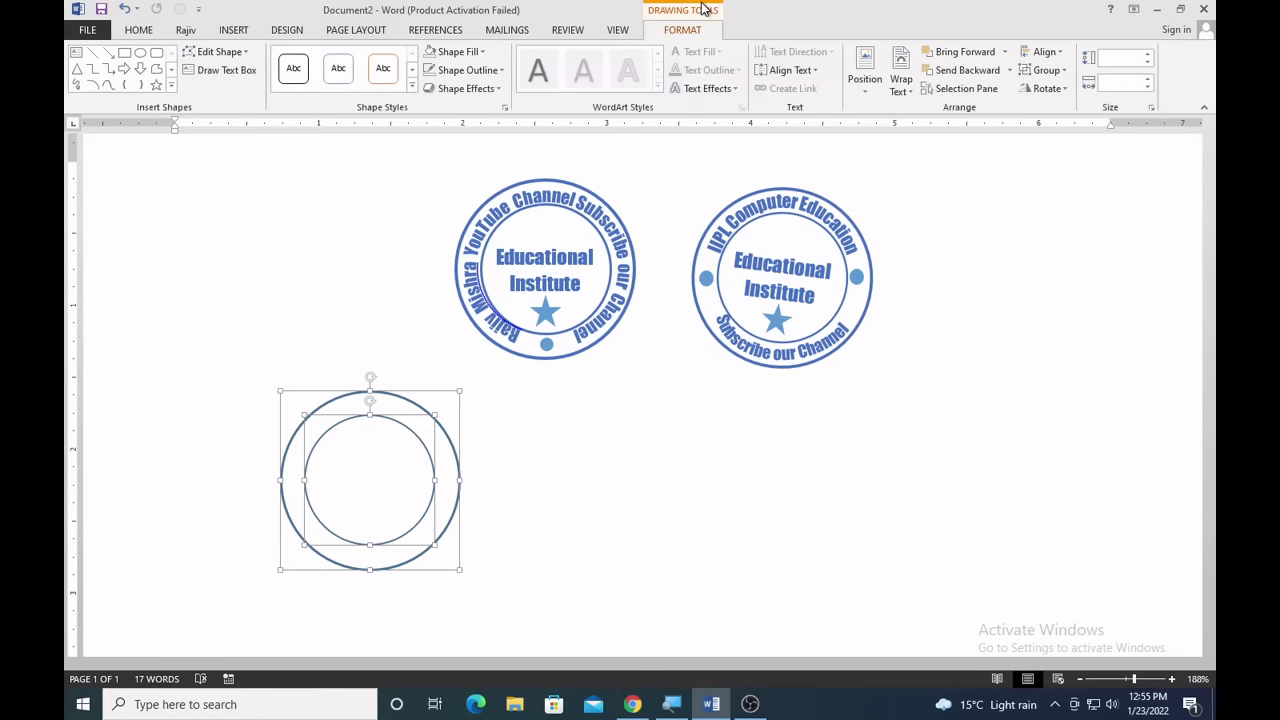
left_click(1034, 55)
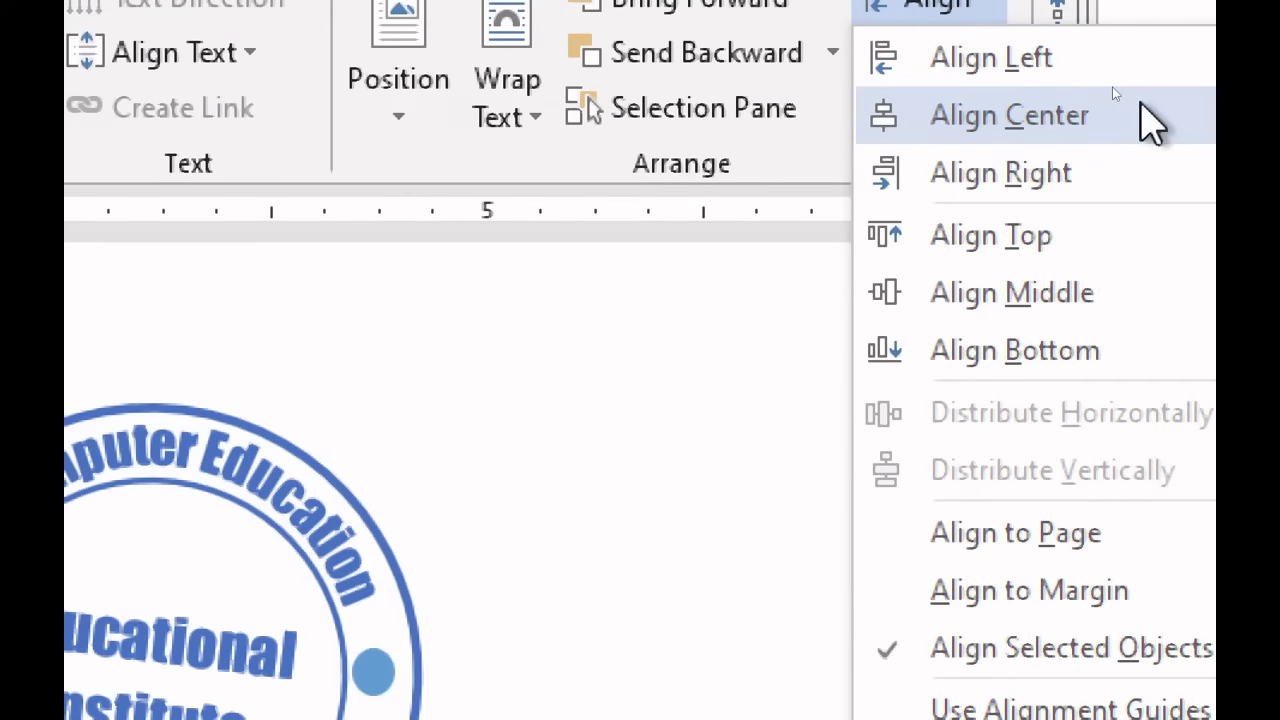
left_click(1140, 112)
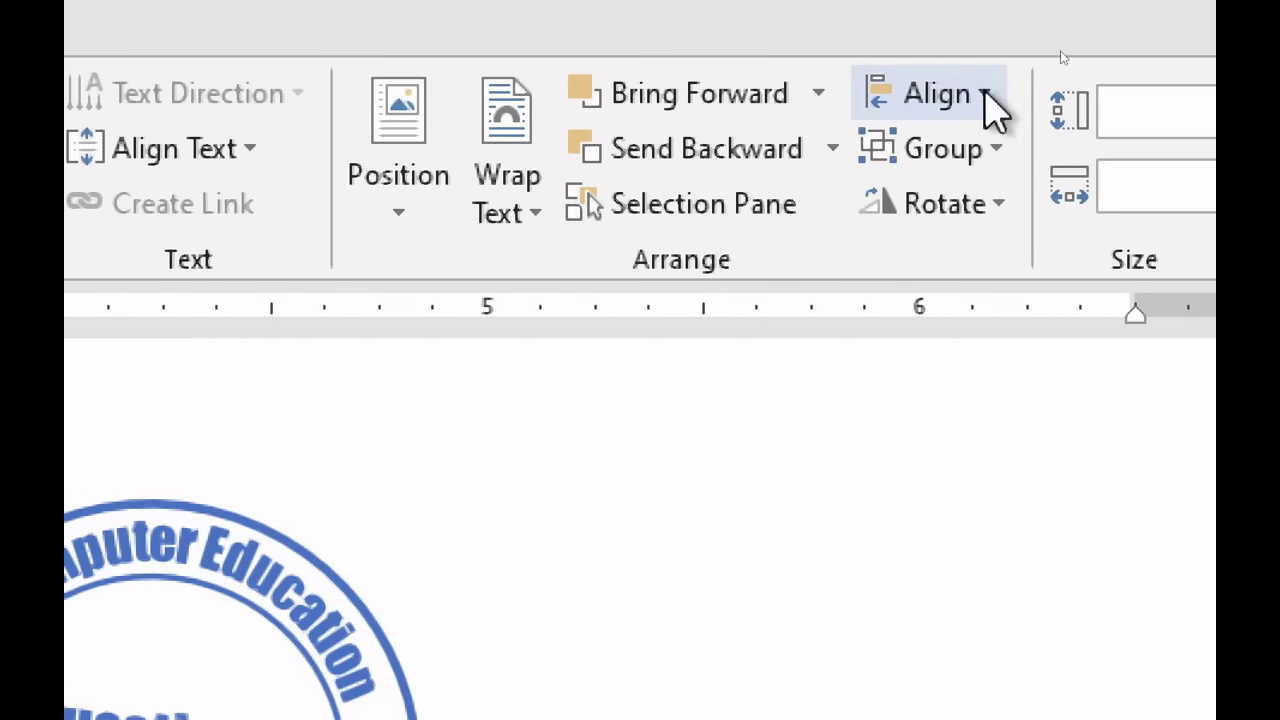
left_click(985, 95)
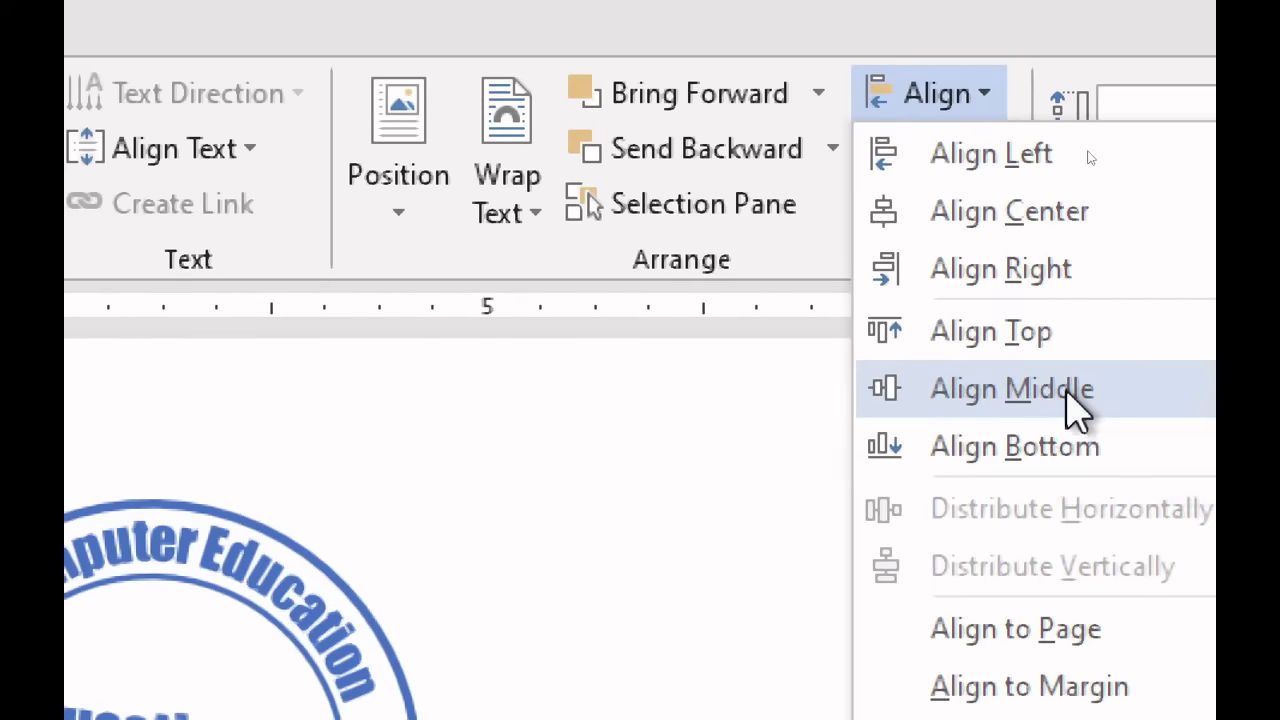
left_click(1072, 395)
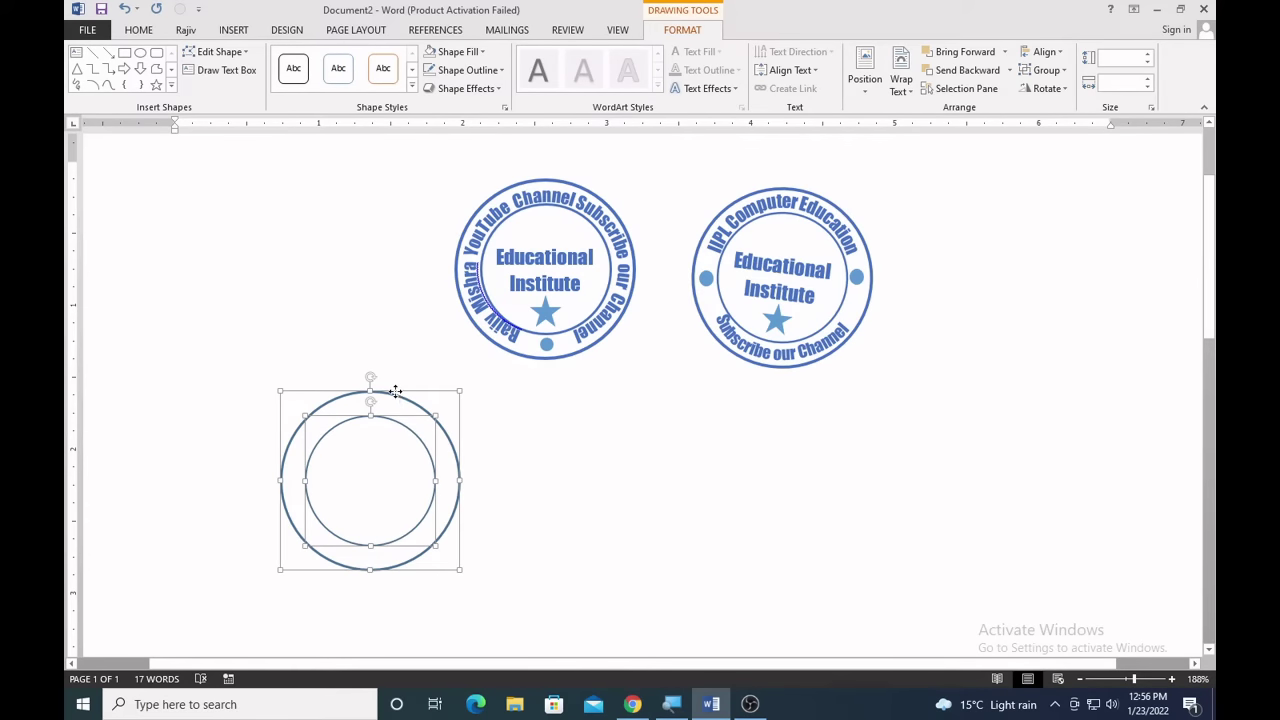
Group the two circles using the right-click Group command.
right_click(396, 391)
mouse_move(489, 512)
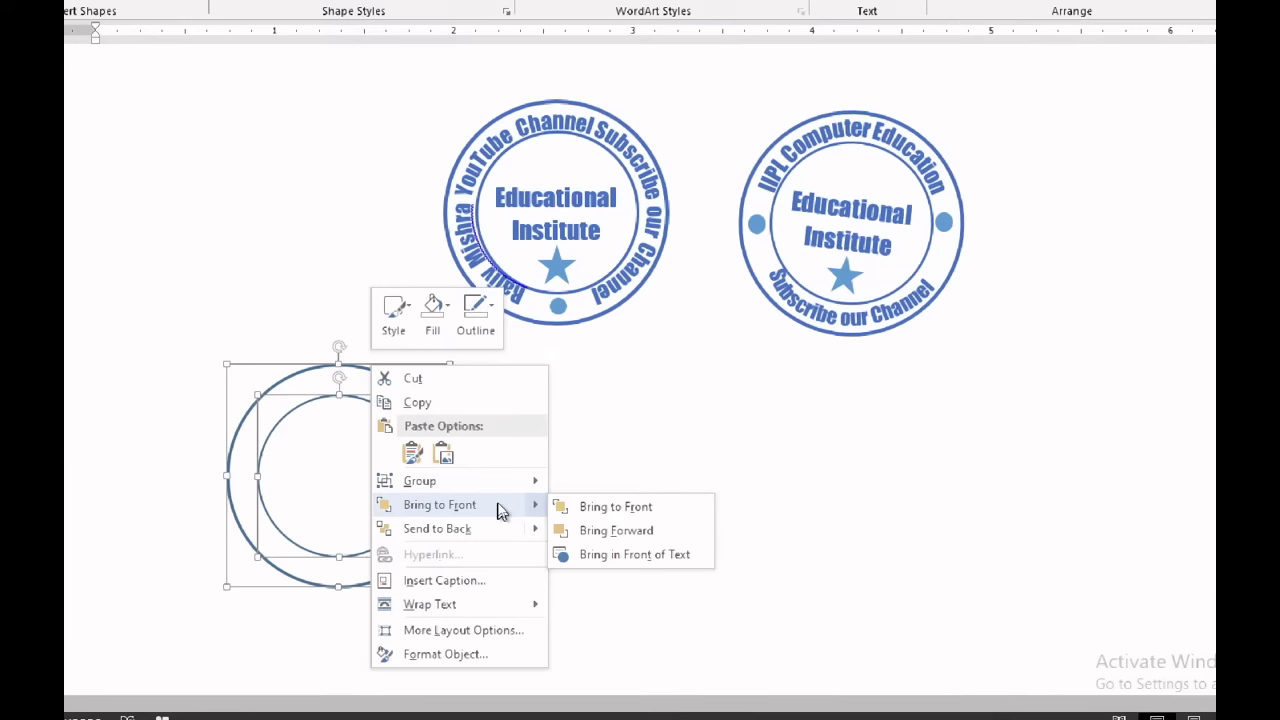
mouse_move(497, 488)
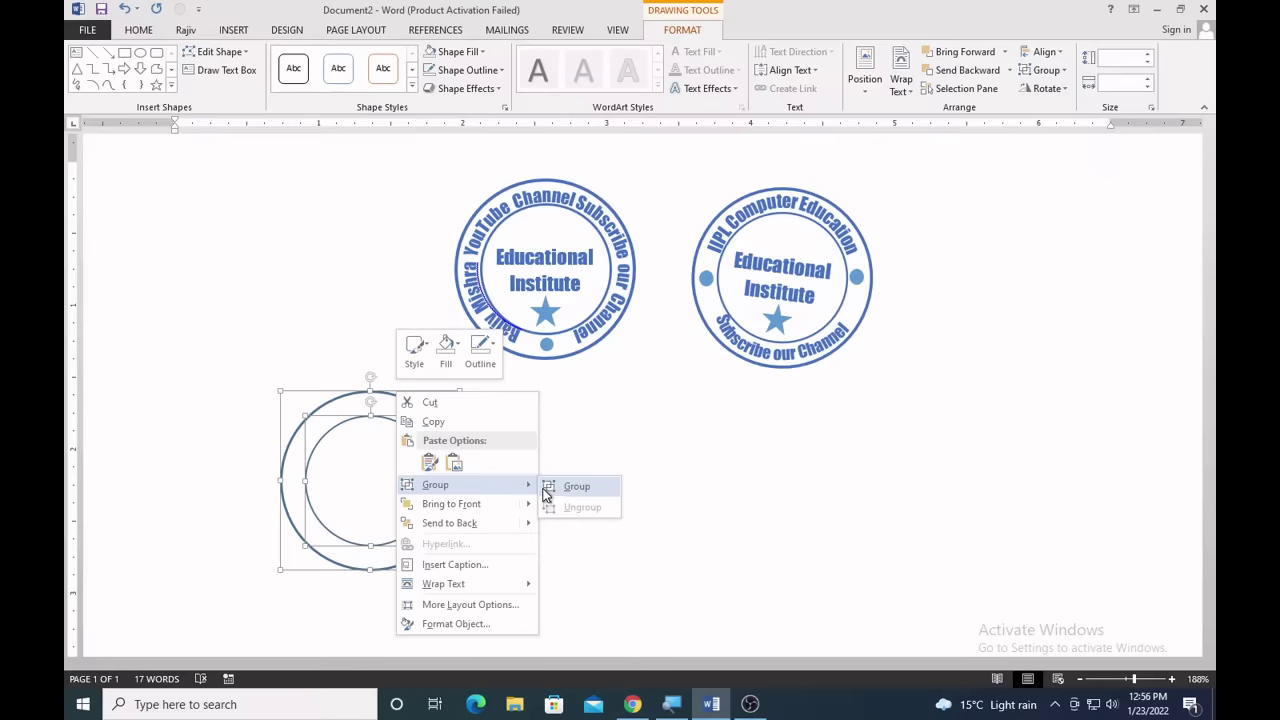
left_click(546, 494)
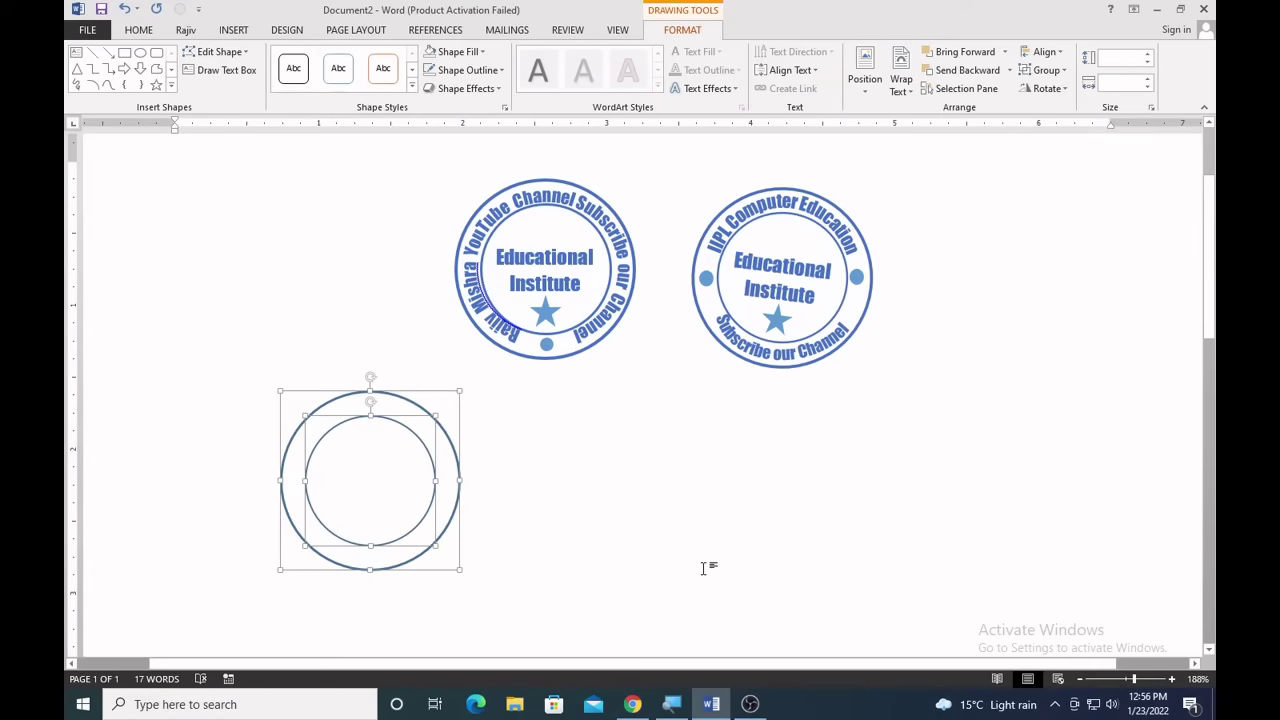
left_click(543, 528)
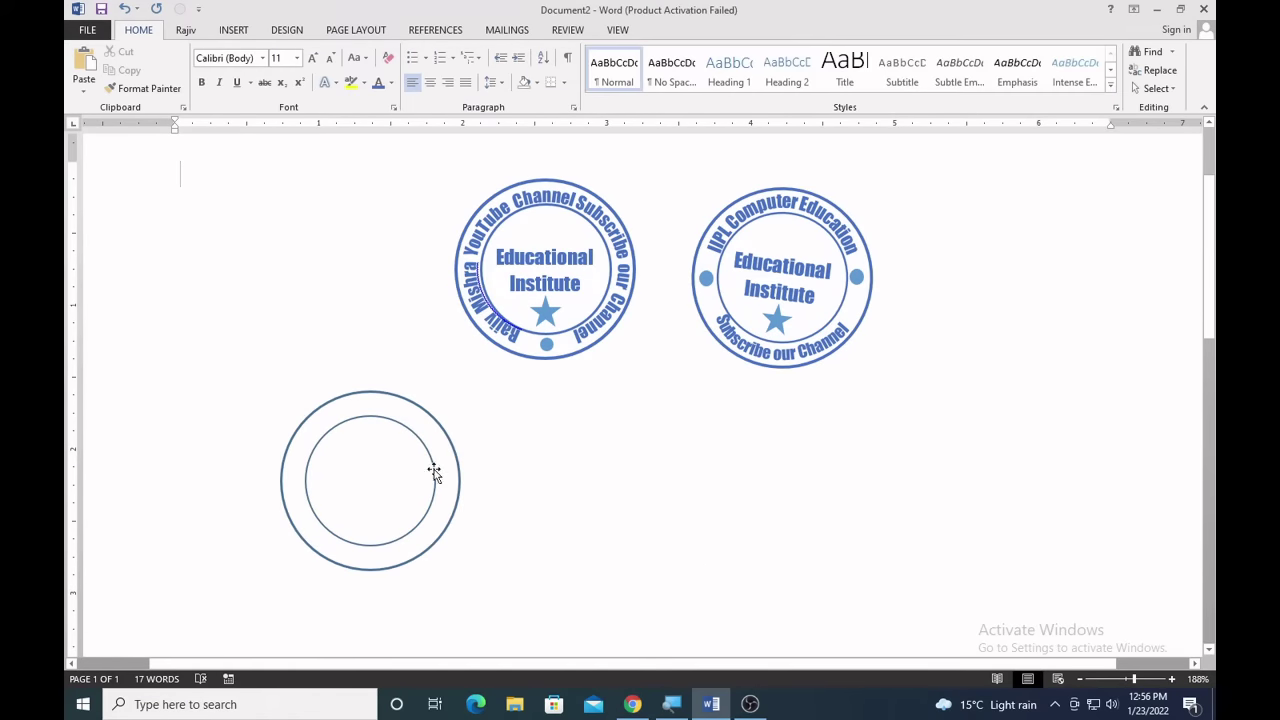
Reselect the outer and inner circles, group them again, and open the Home Select menu.
left_click(427, 466)
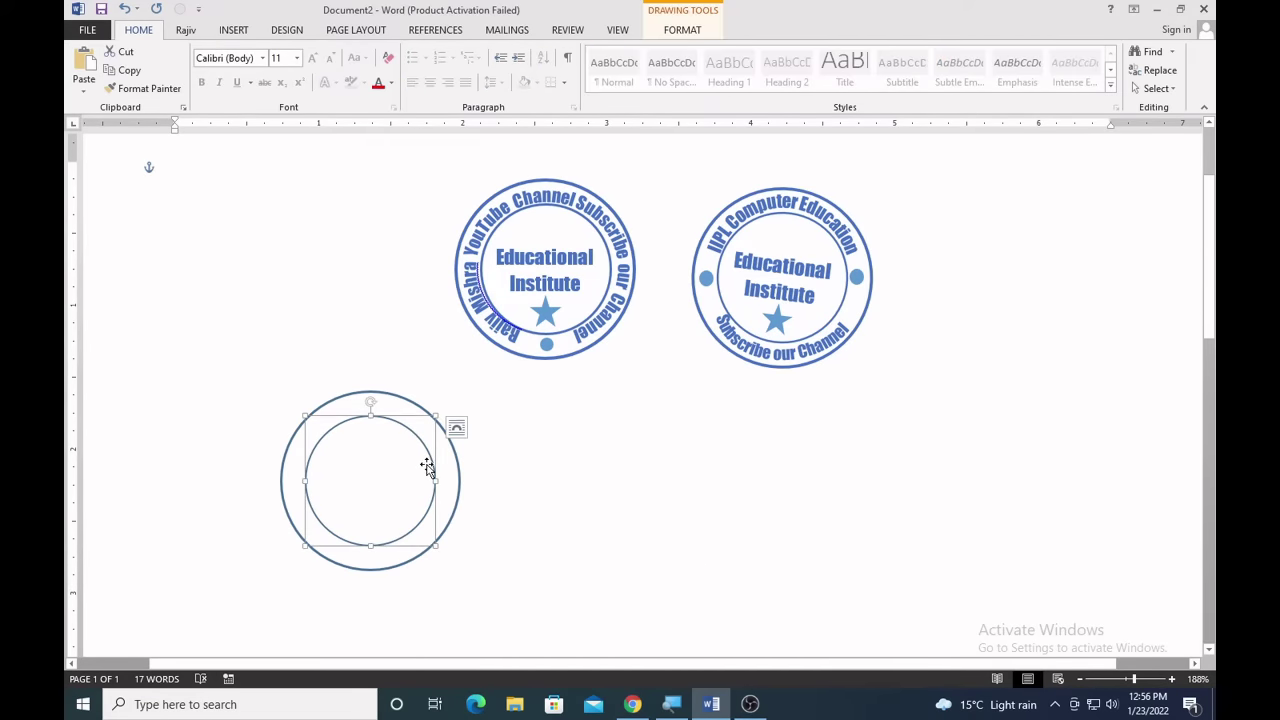
left_click(435, 422)
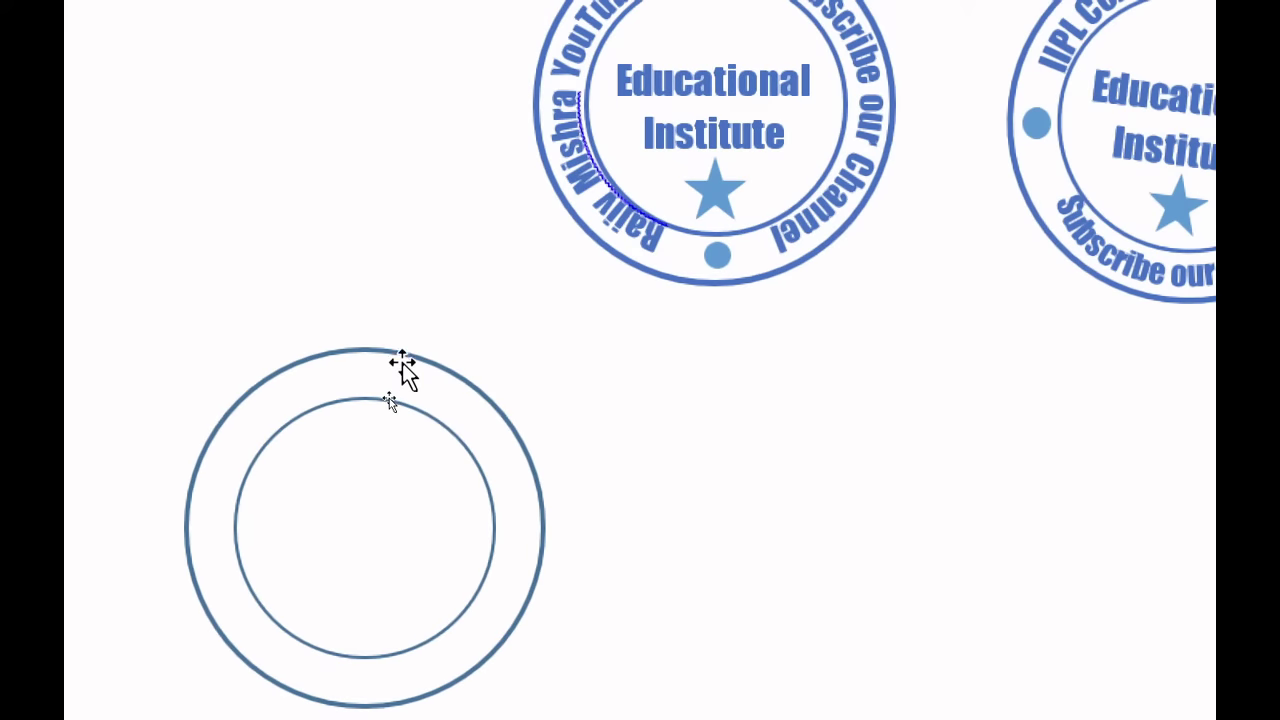
left_click(412, 357)
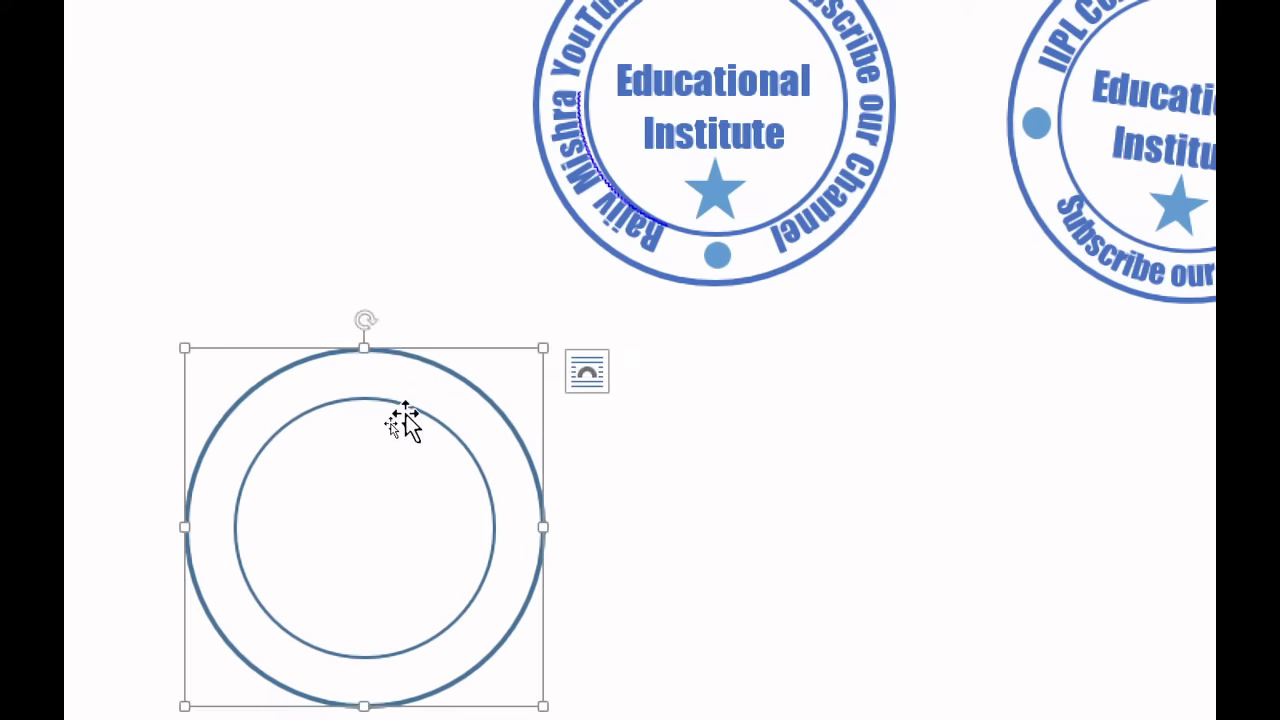
left_click(406, 418, "shift")
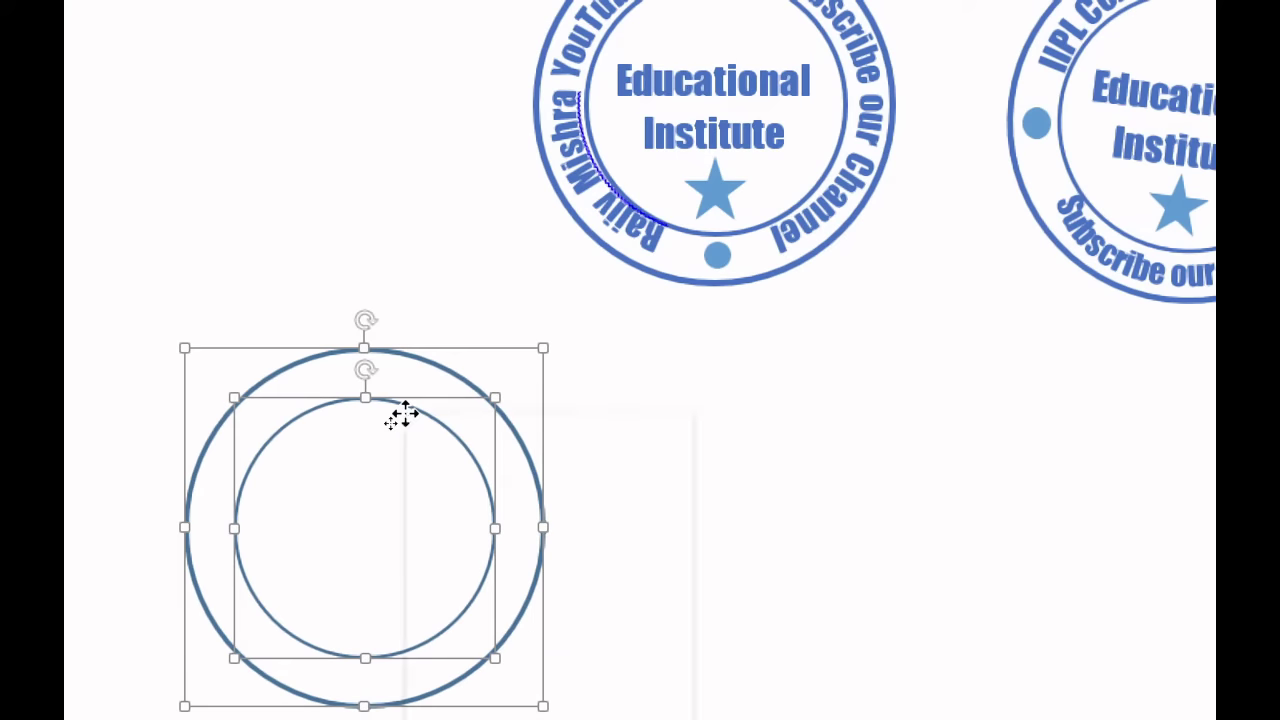
right_click(404, 414)
mouse_move(551, 622)
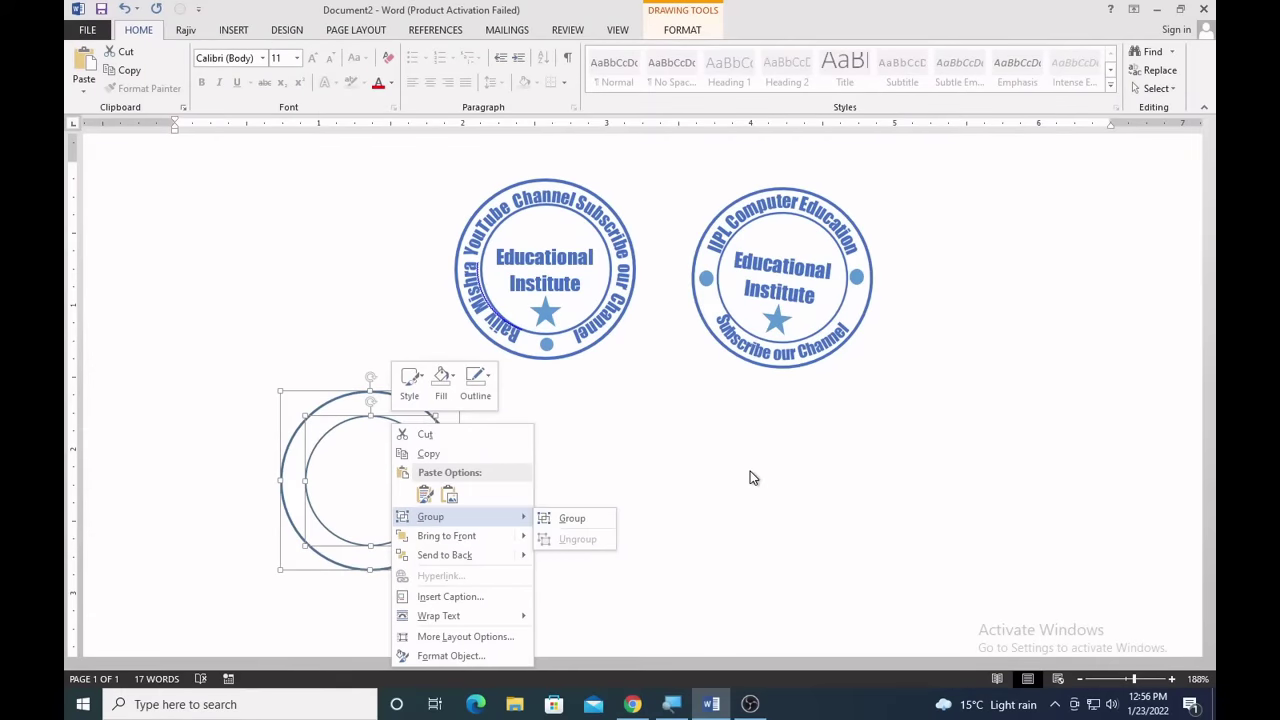
left_click(750, 470)
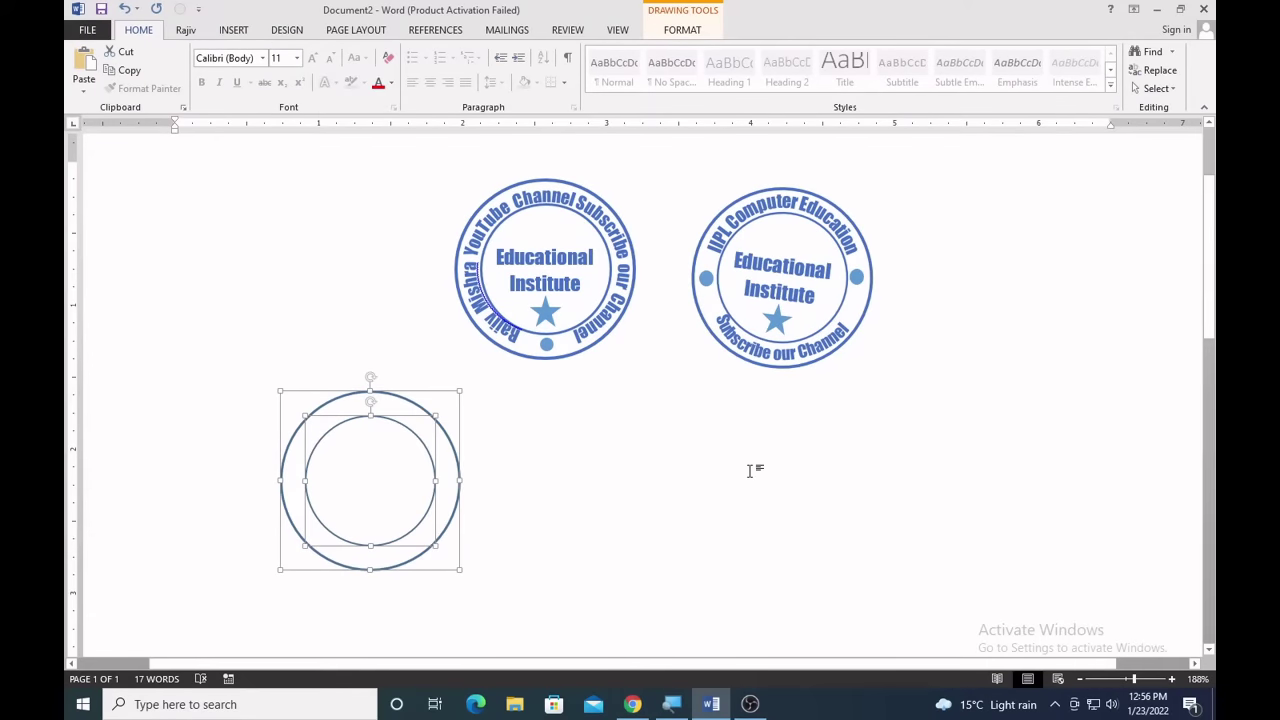
left_click(690, 480)
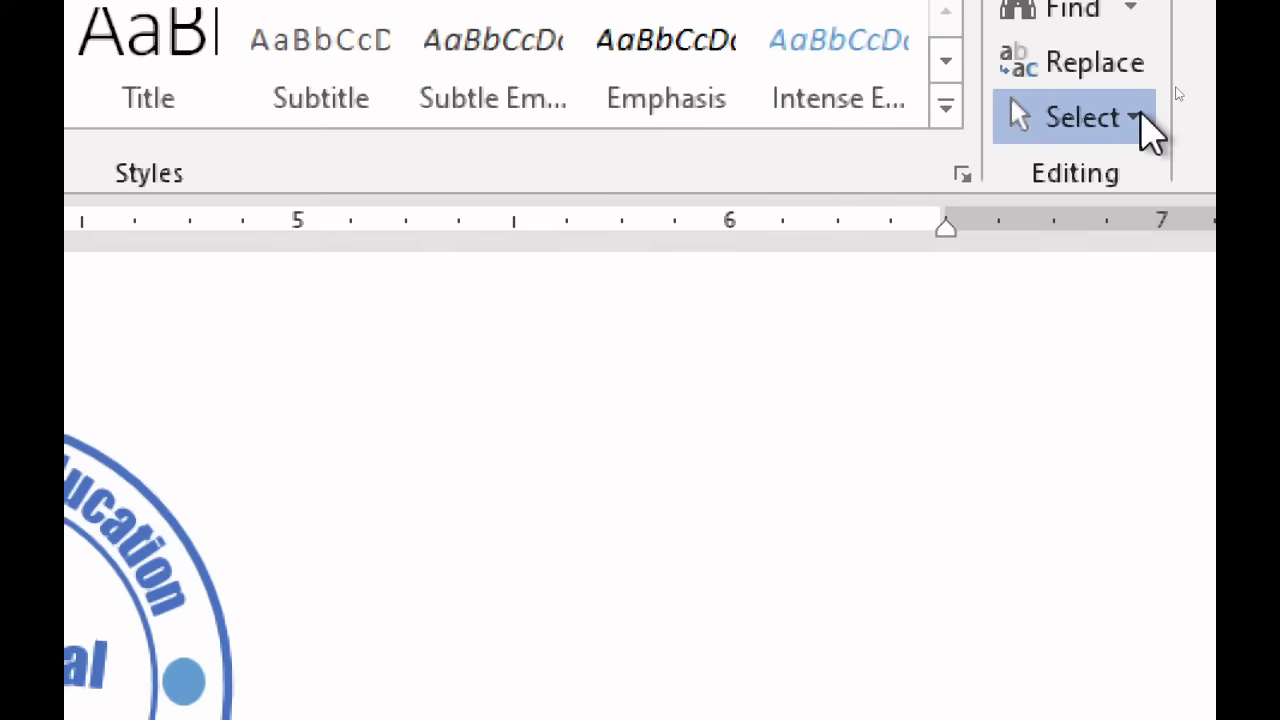
left_click(1141, 114)
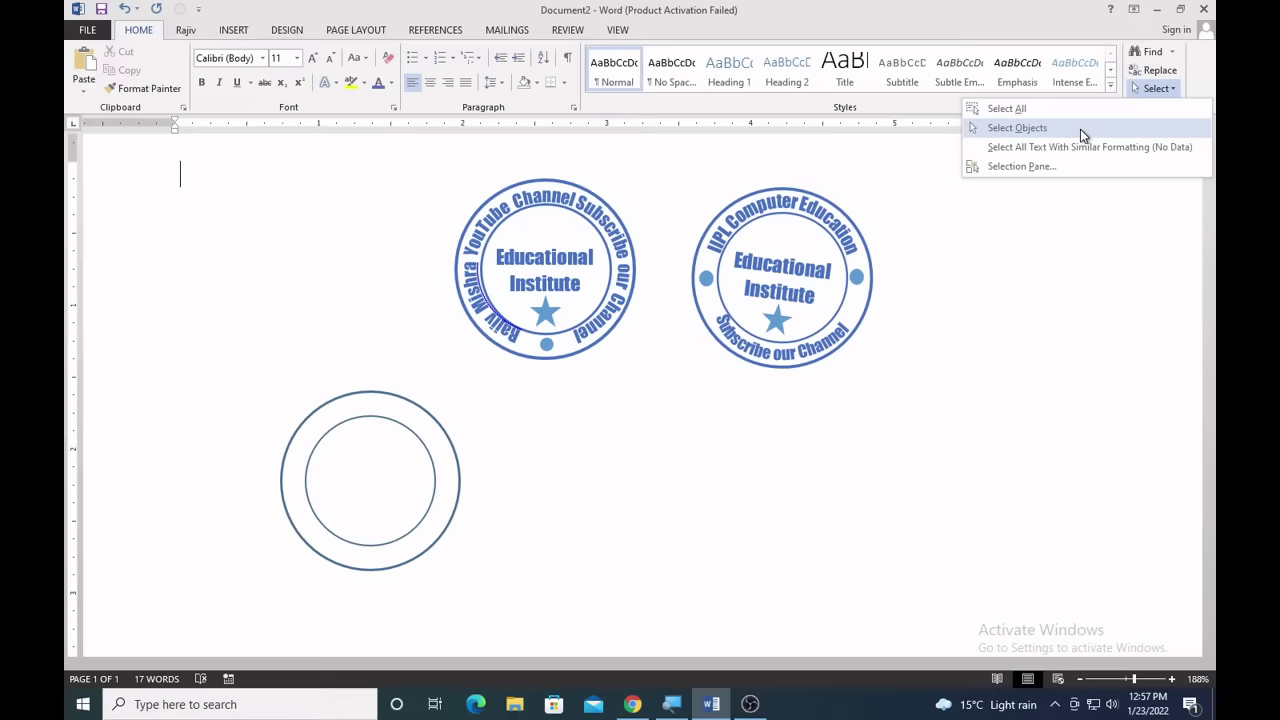
Area-select both circles with Select Objects and group them into one double ring.
left_click(1080, 129)
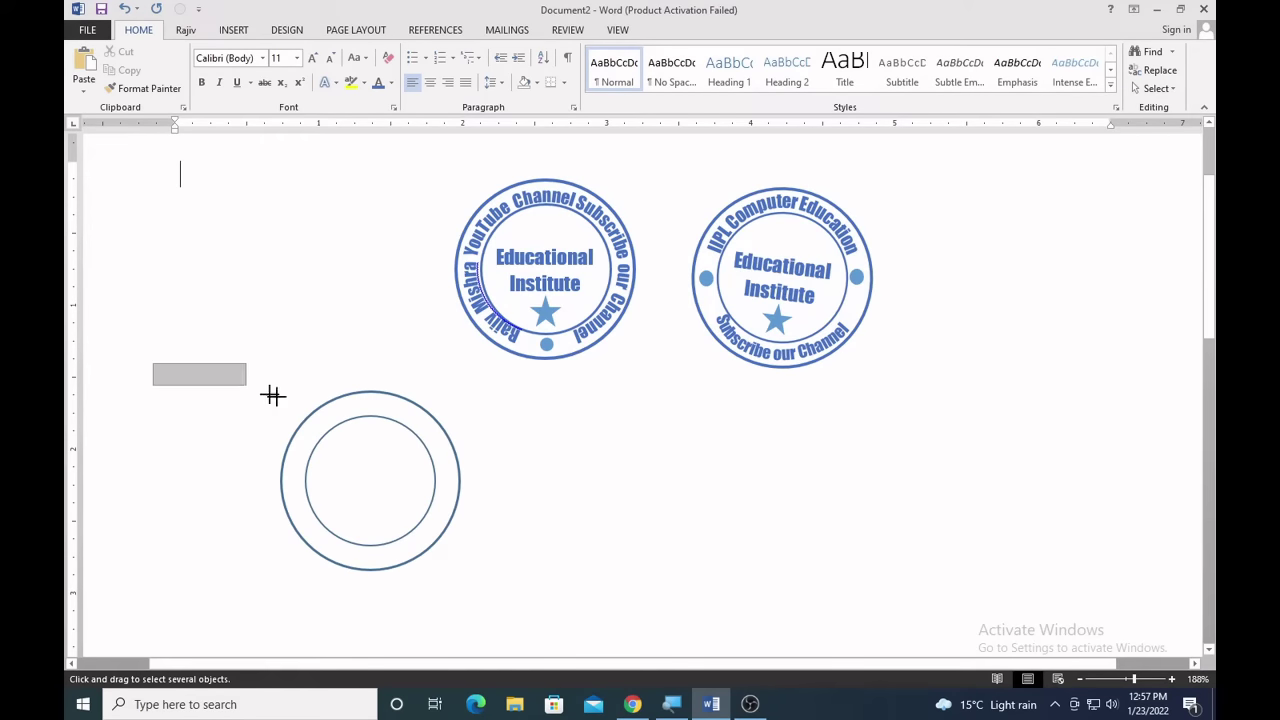
left_click_drag(273, 395, 495, 594)
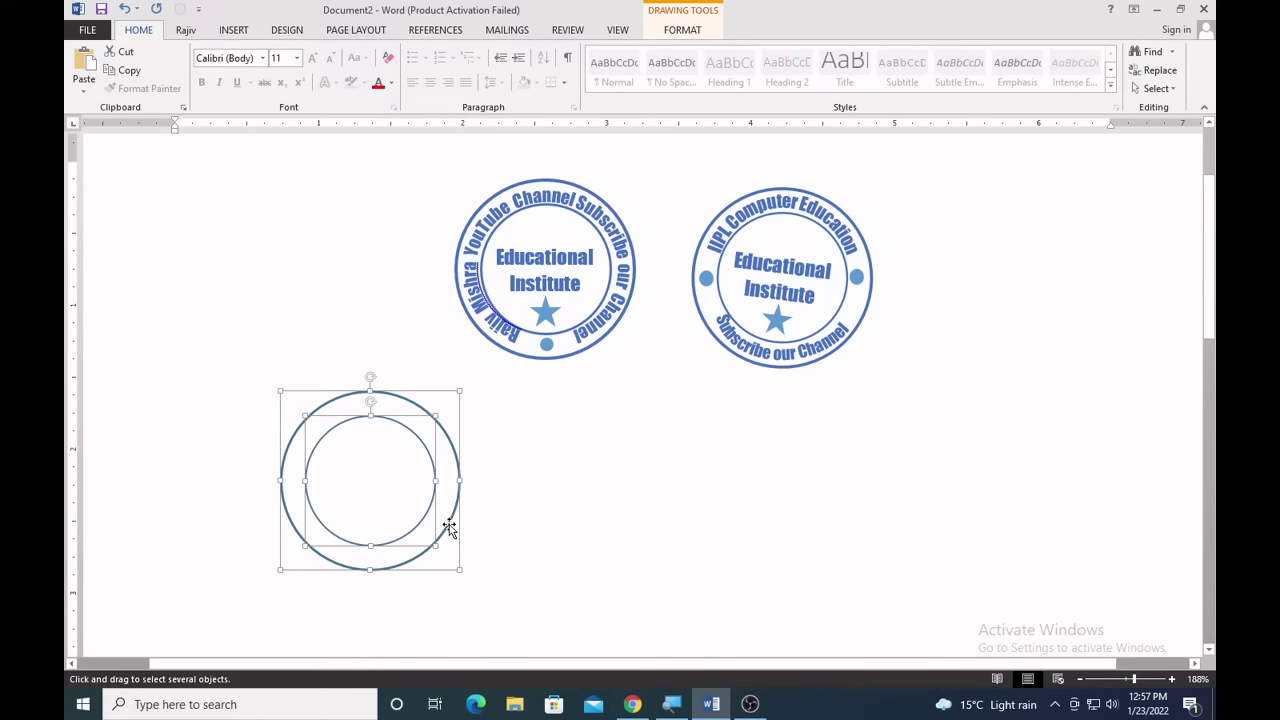
right_click(449, 528)
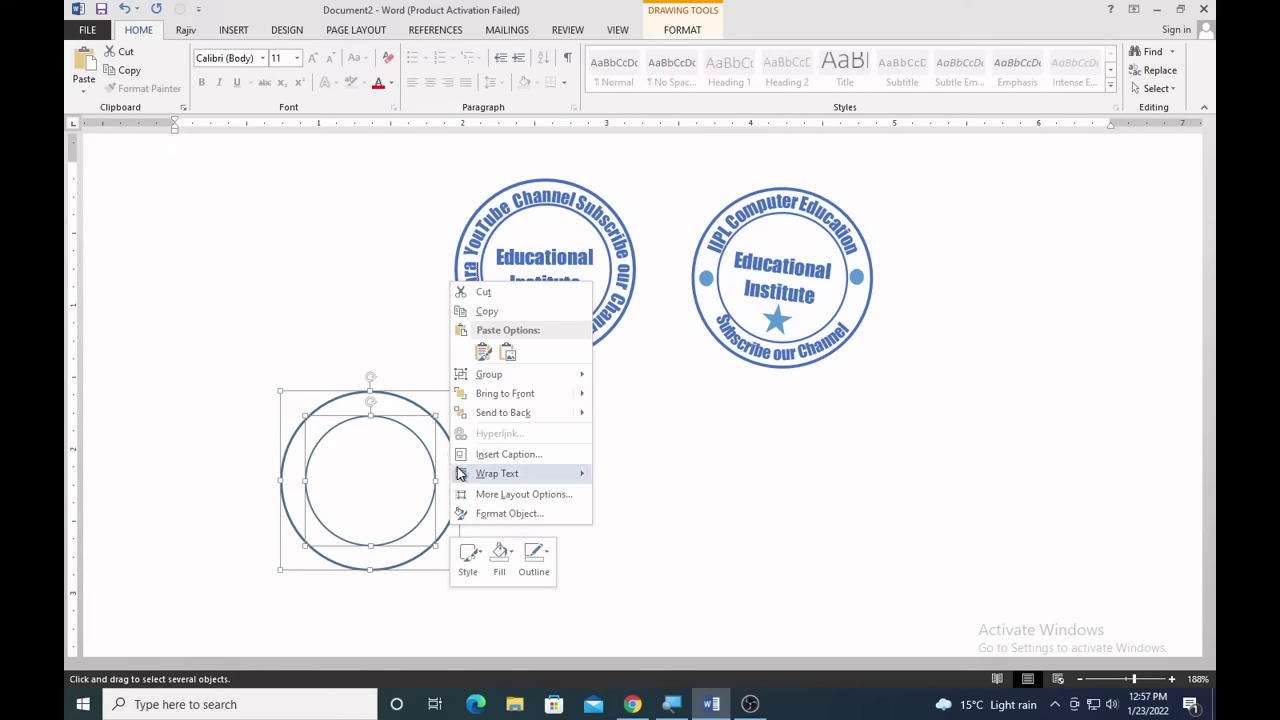
mouse_move(462, 473)
mouse_move(505, 393)
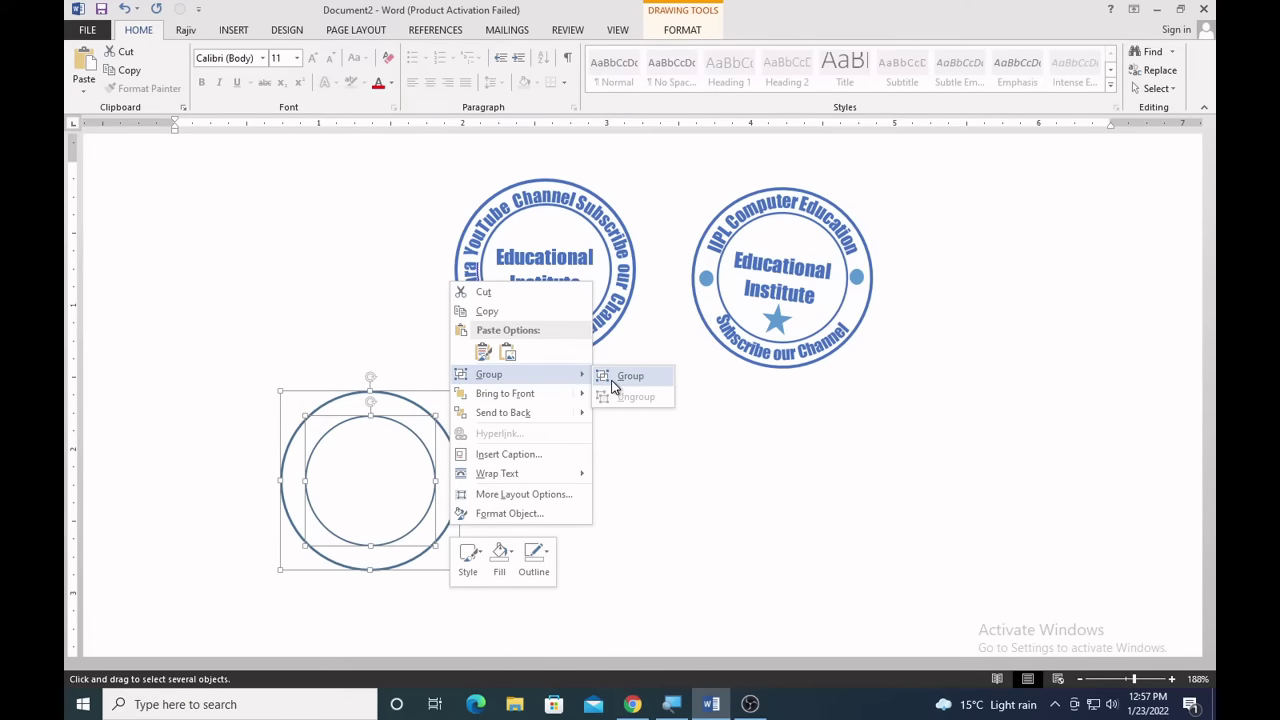
left_click(614, 387)
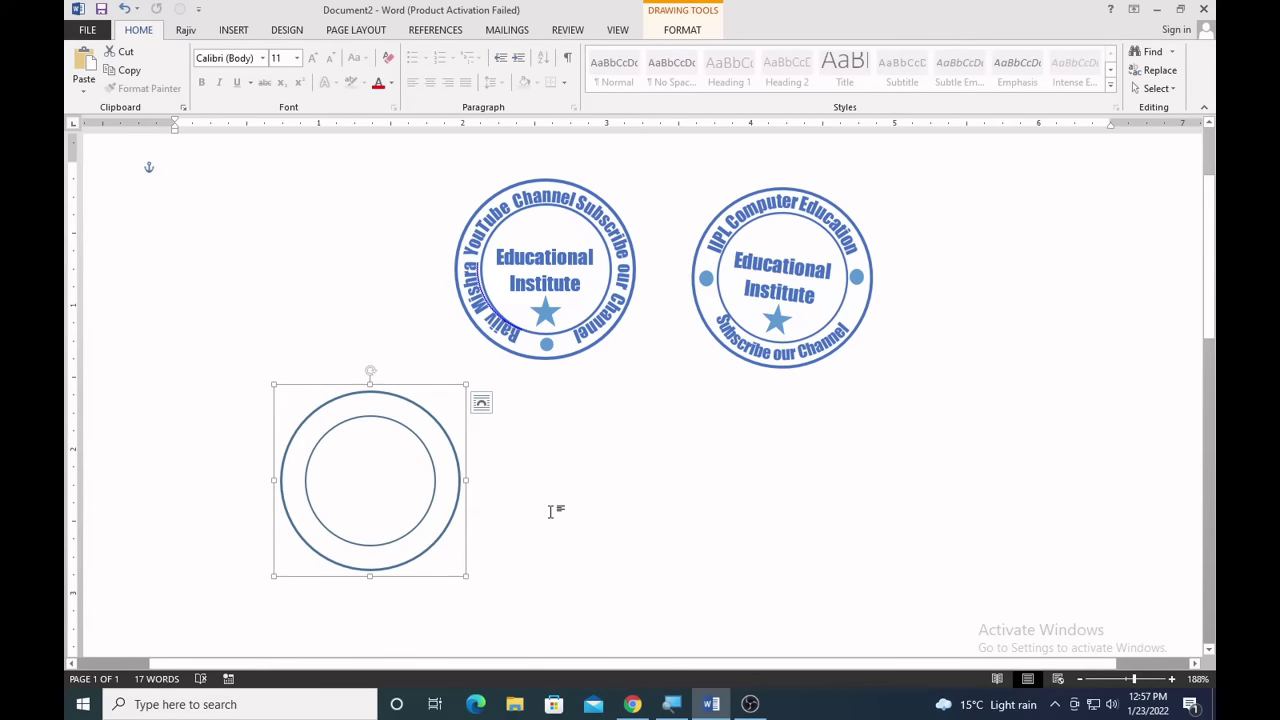
left_click(447, 555)
Ctrl-drag a copy of the double ring to the right, level with the first.
left_click(425, 558)
left_click_drag(425, 558, 1043, 544)
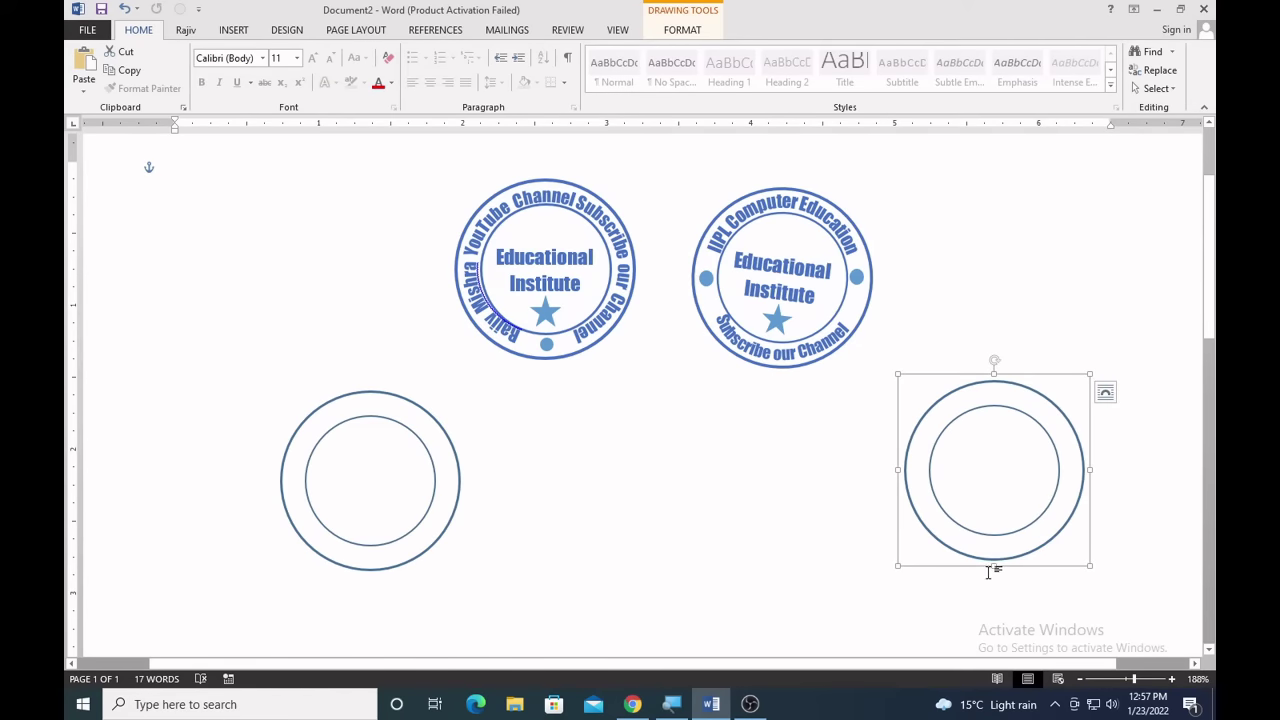
left_click(515, 463)
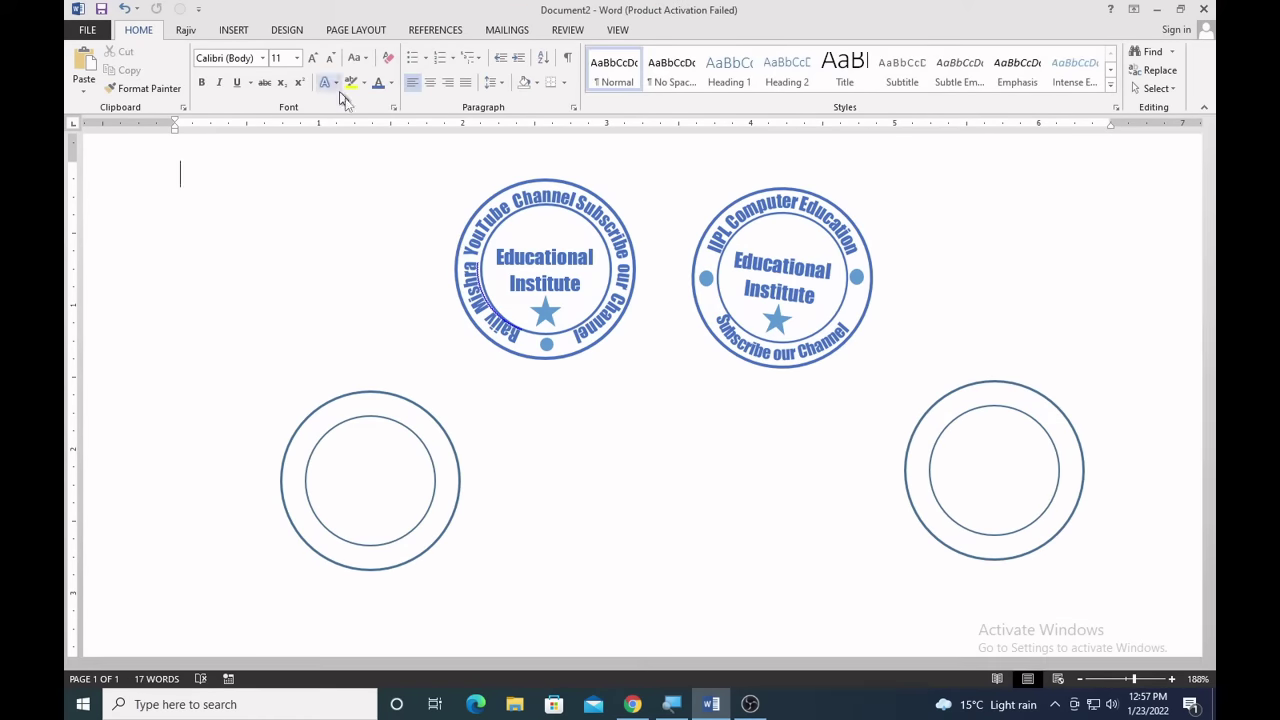
Insert a Simple Text Box with the computer class name and 'Subscrive our Channel' lines.
left_click(232, 31)
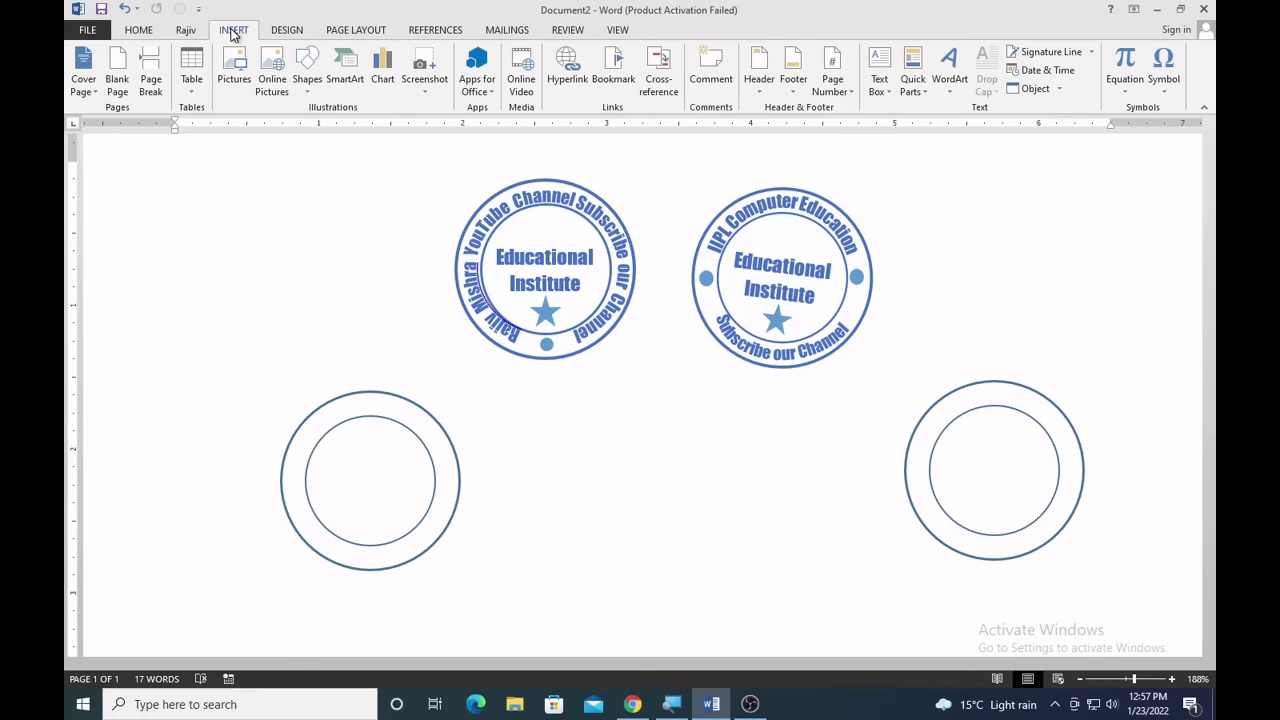
left_click(876, 93)
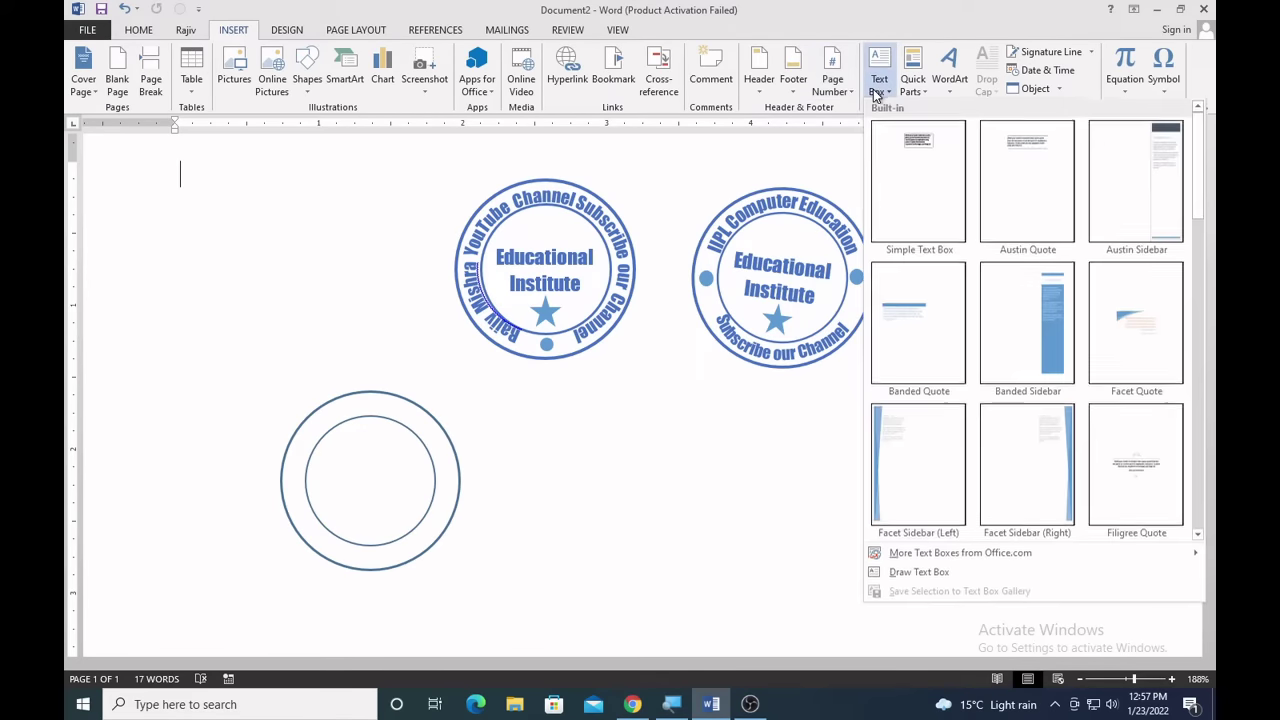
left_click(906, 148)
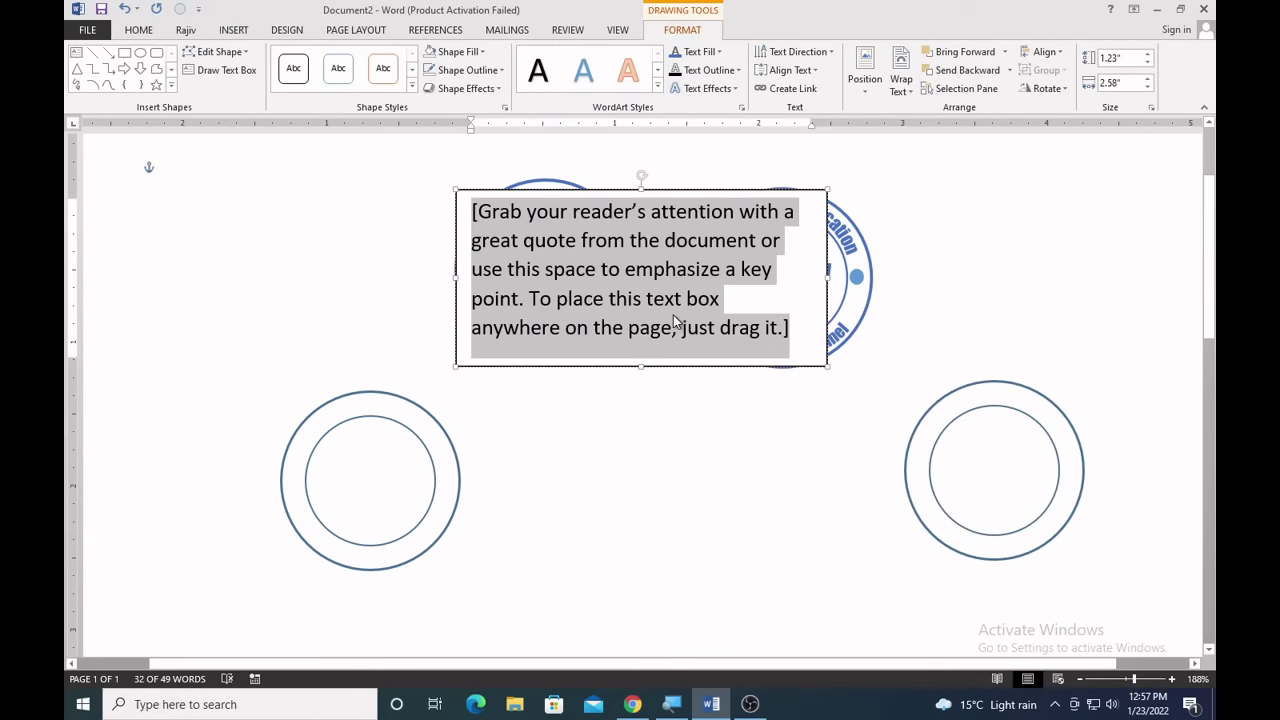
type("R")
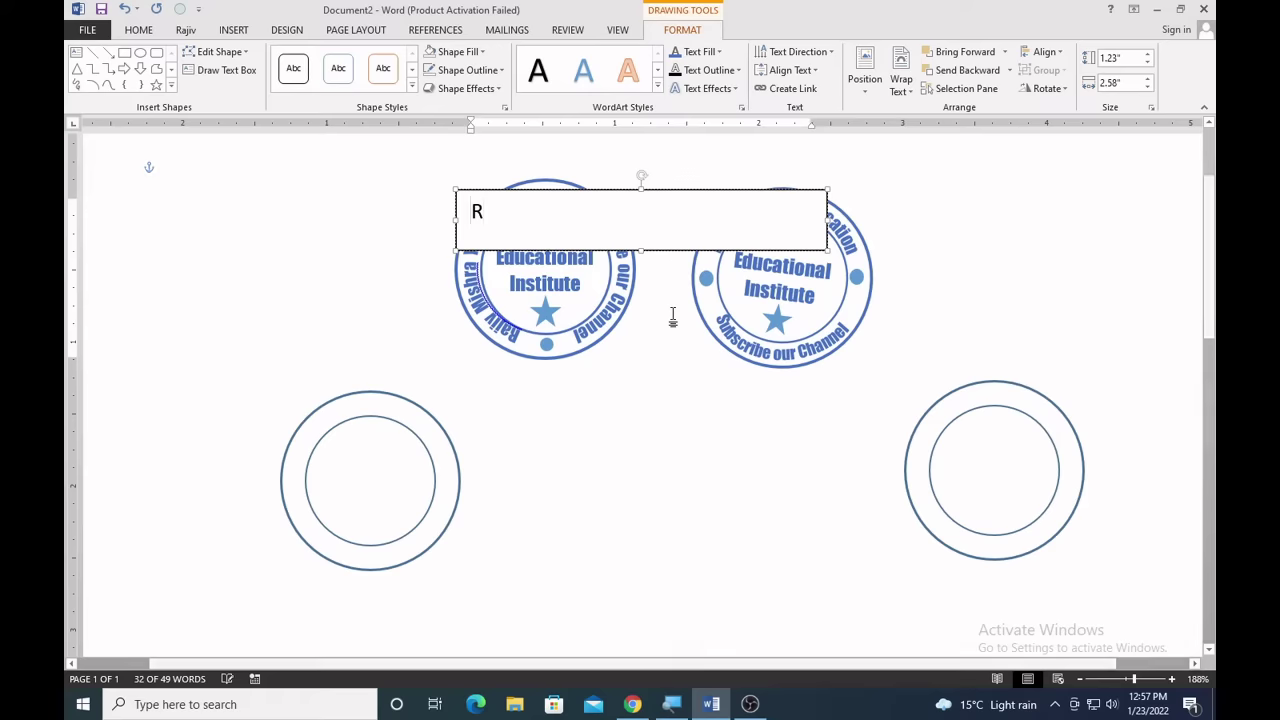
type("aji")
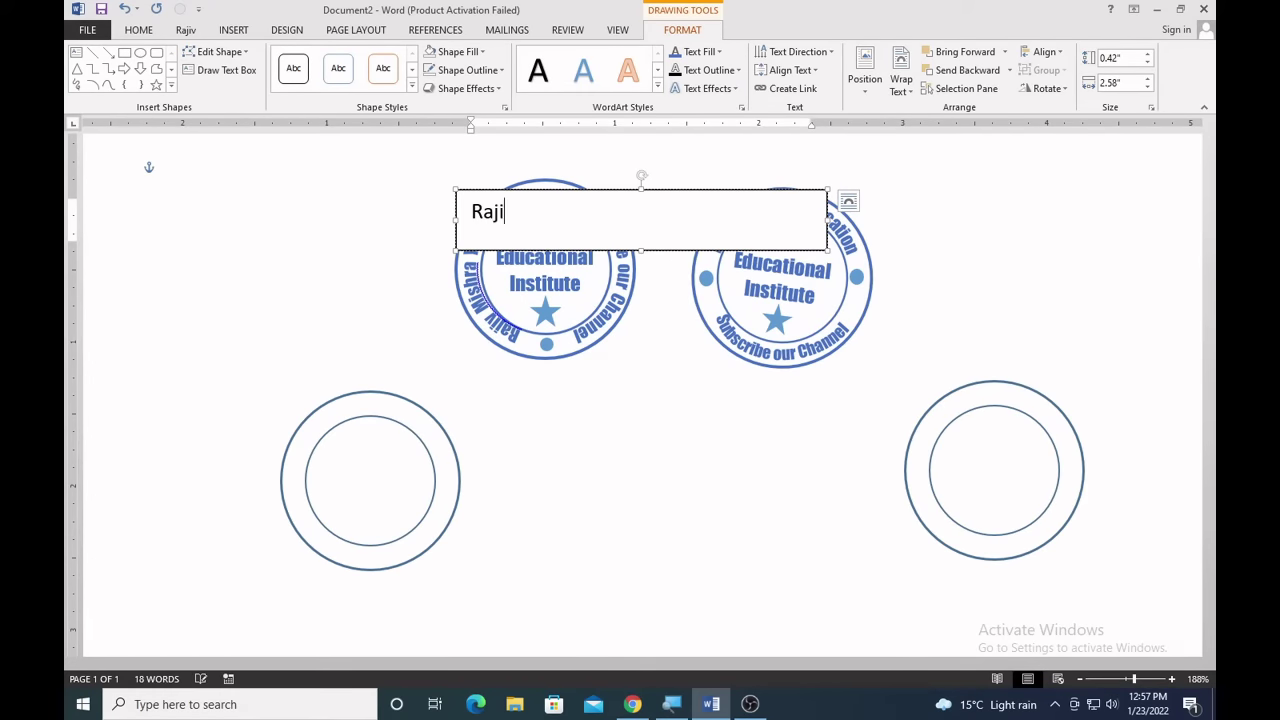
type("v Mis")
type("hra Com")
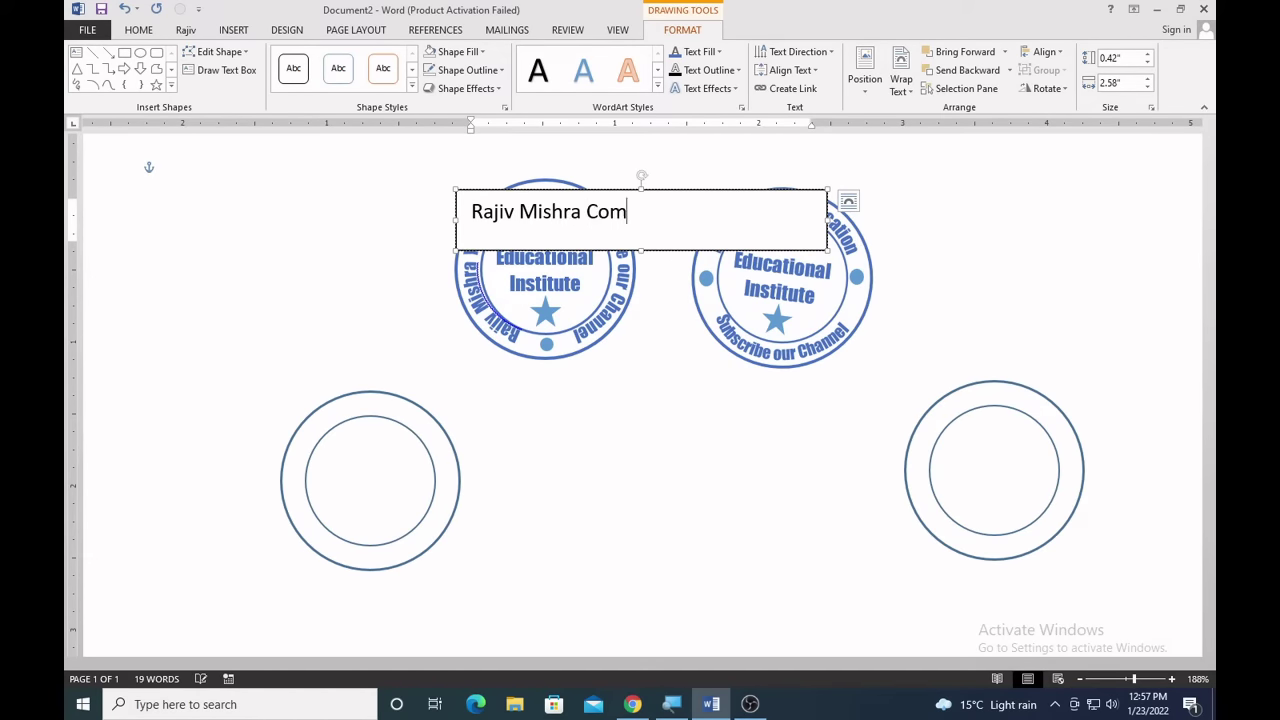
type("puter")
type(" Class")
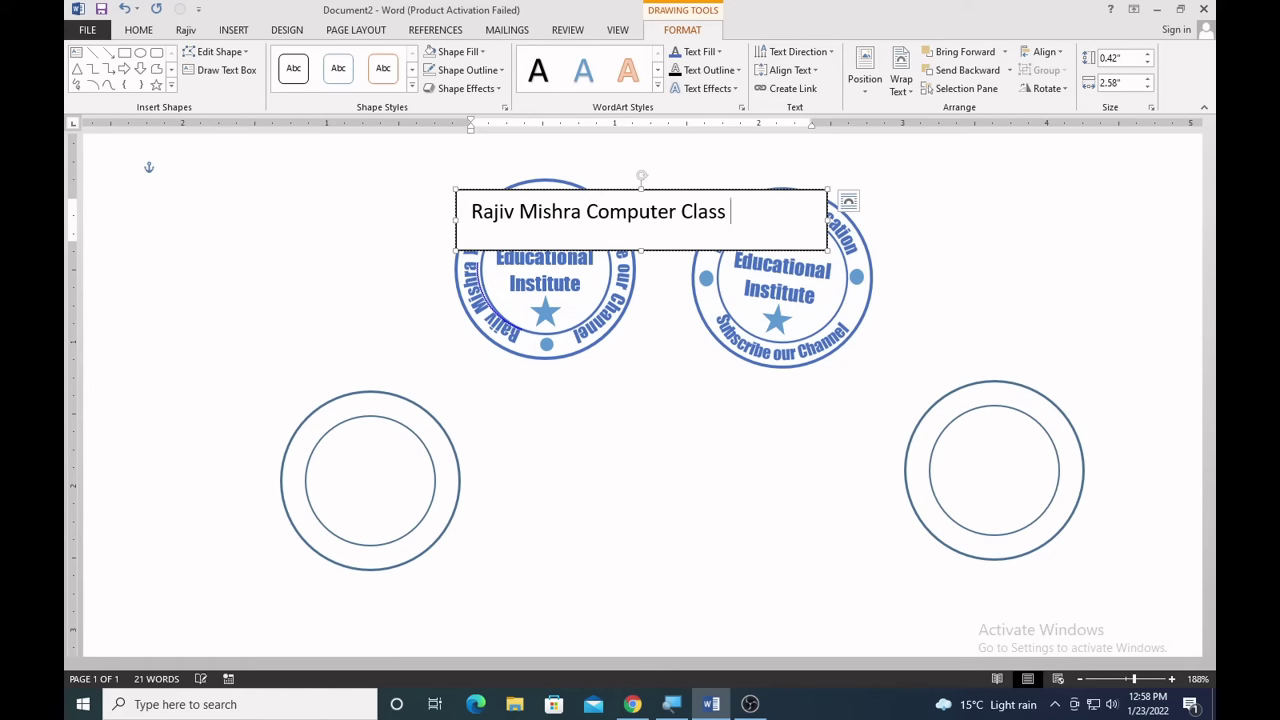
type("bscri")
type("ve our ")
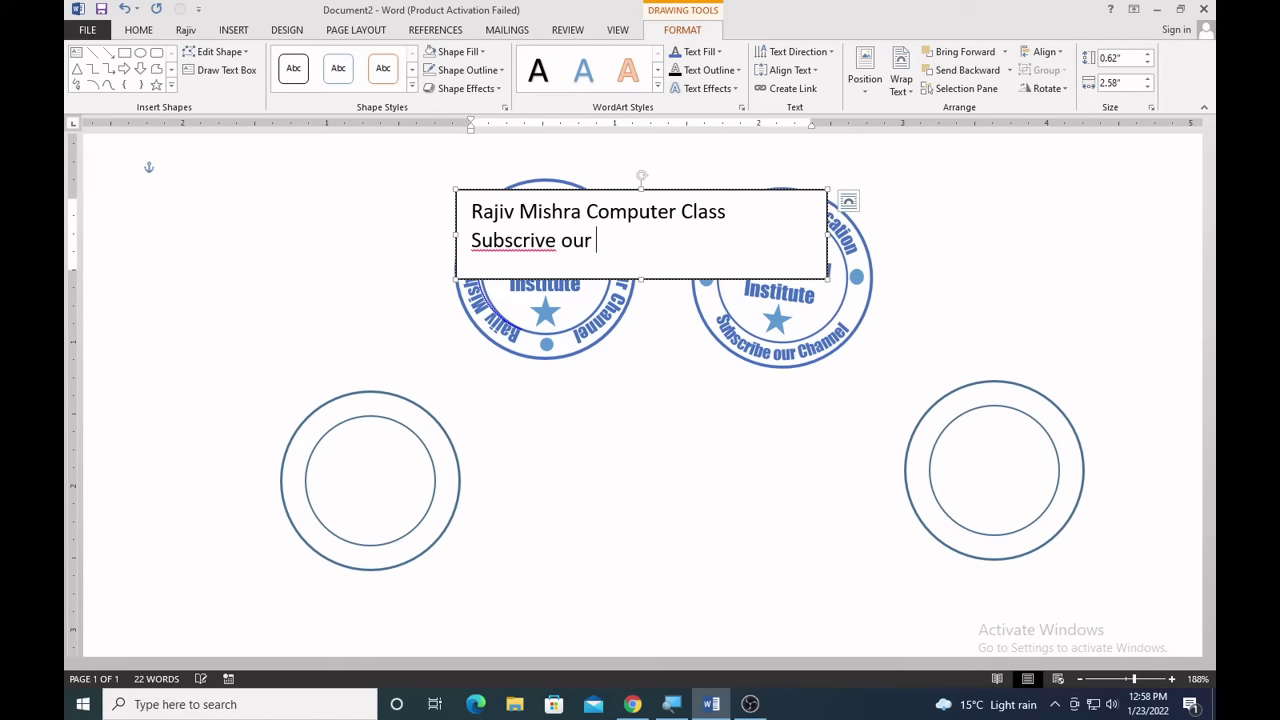
type("Cha")
type("nnel")
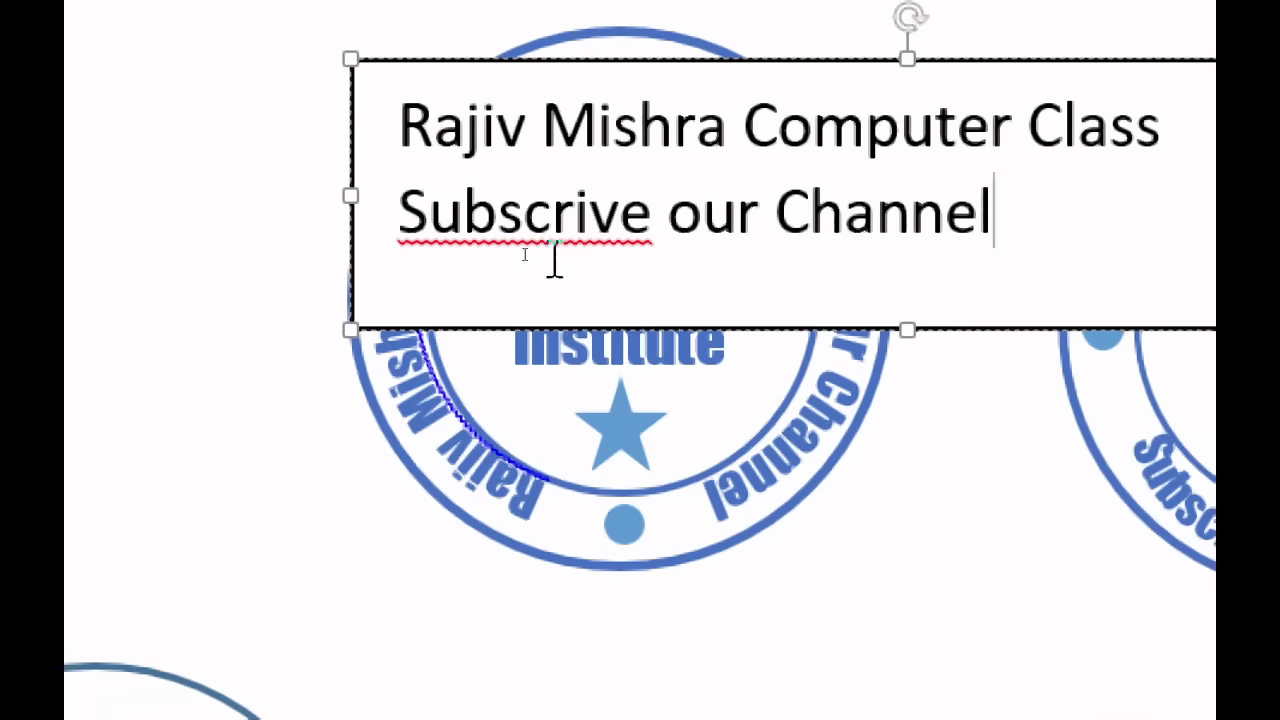
Correct the typo 'Subscrive' to 'Subscribe' in the second line.
left_click(610, 268)
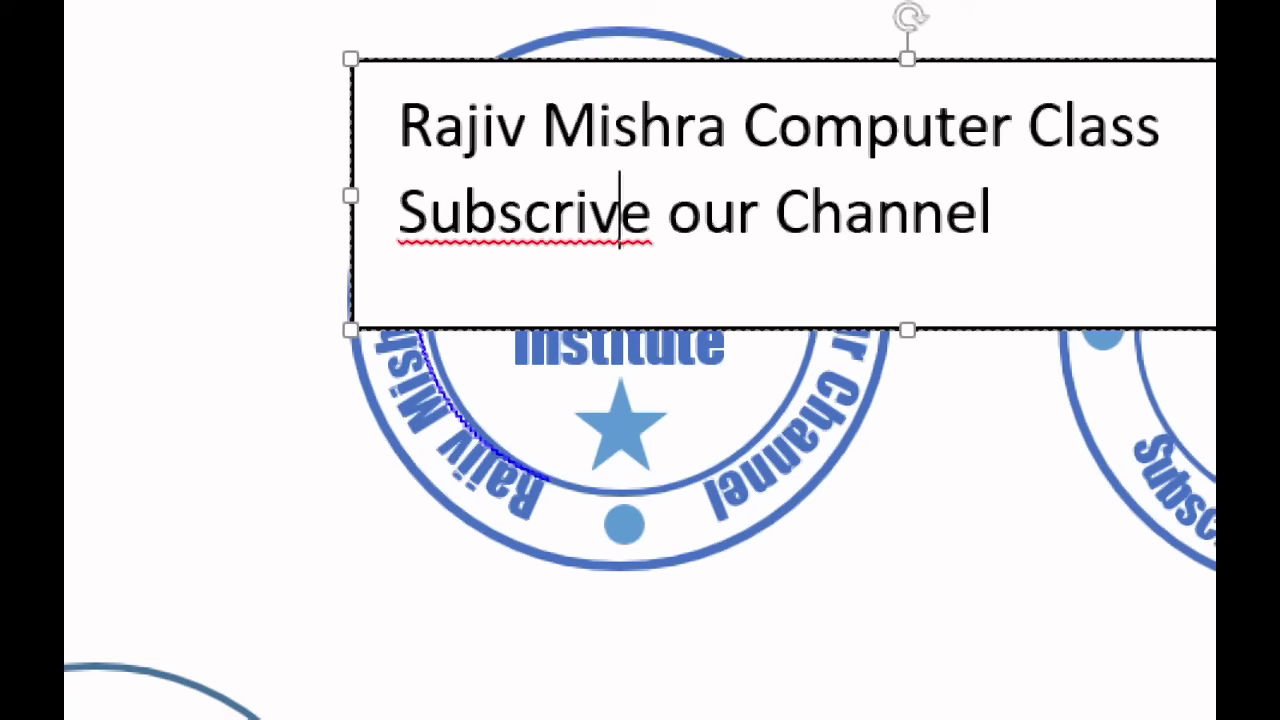
key("BackSpace")
type("b")
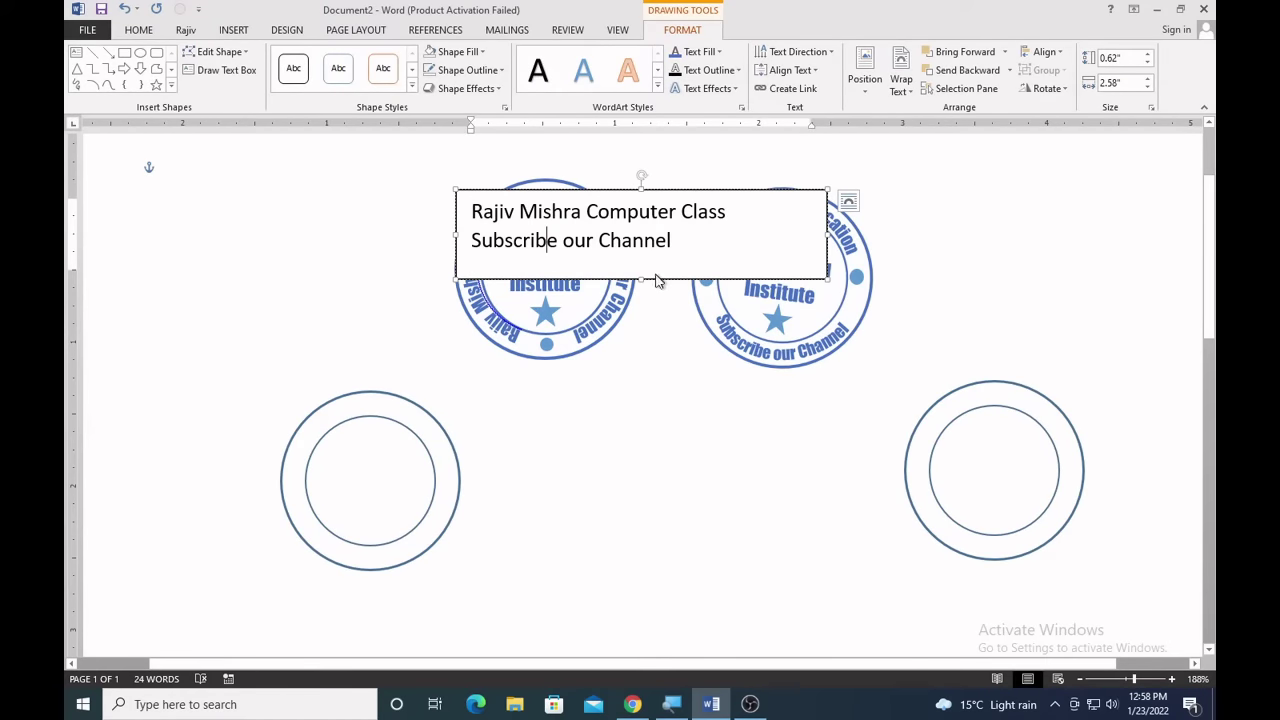
left_click(657, 280)
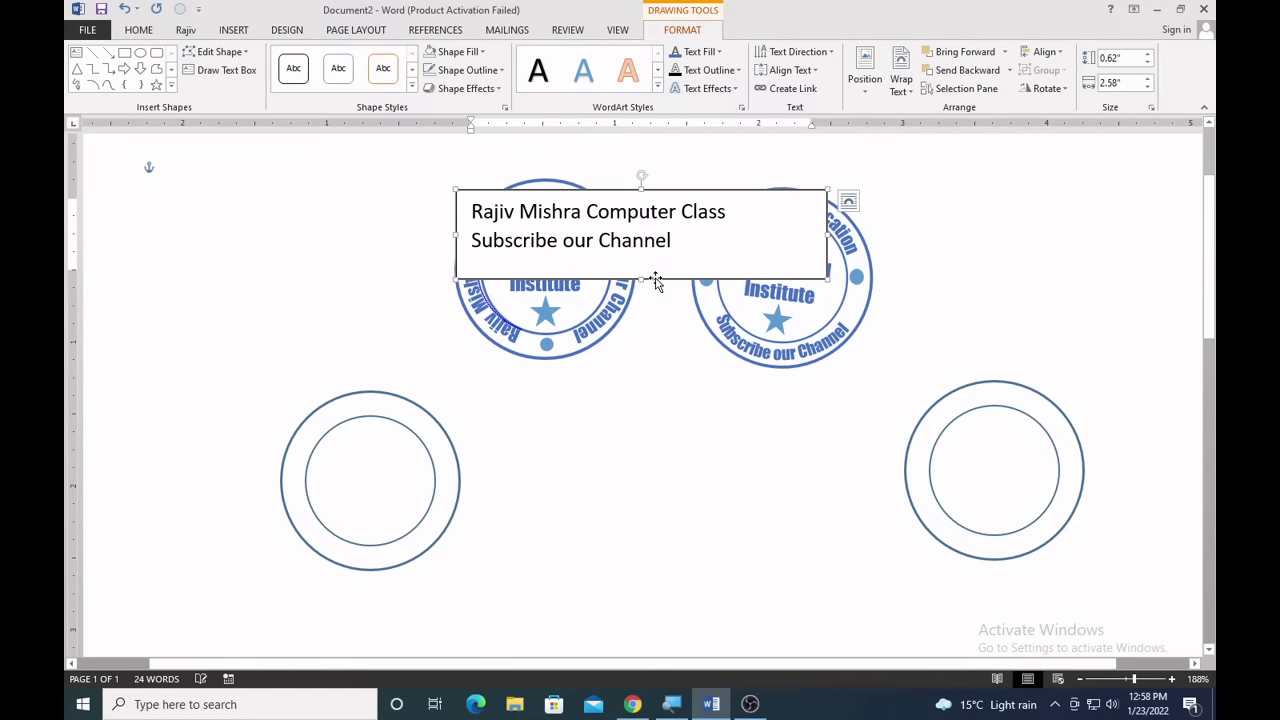
Remove the text box's fill and outline, and move it between the two lower rings.
left_click(455, 52)
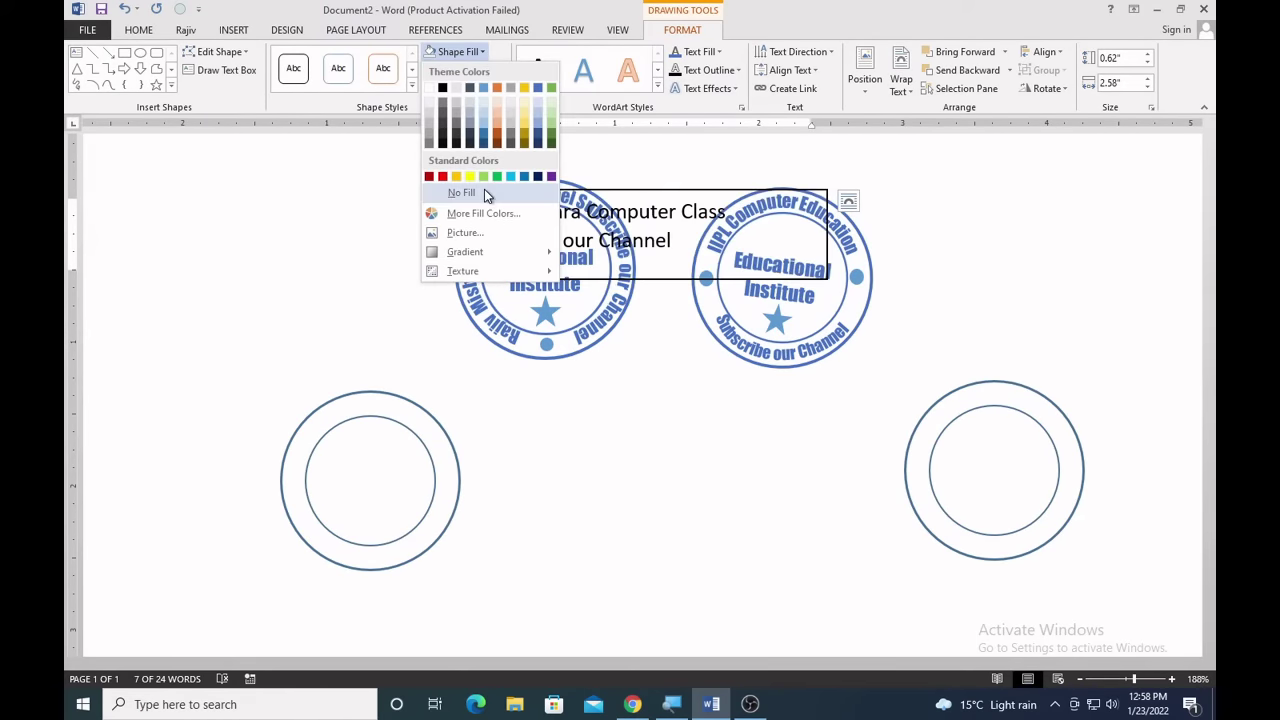
left_click(484, 192)
left_click(472, 70)
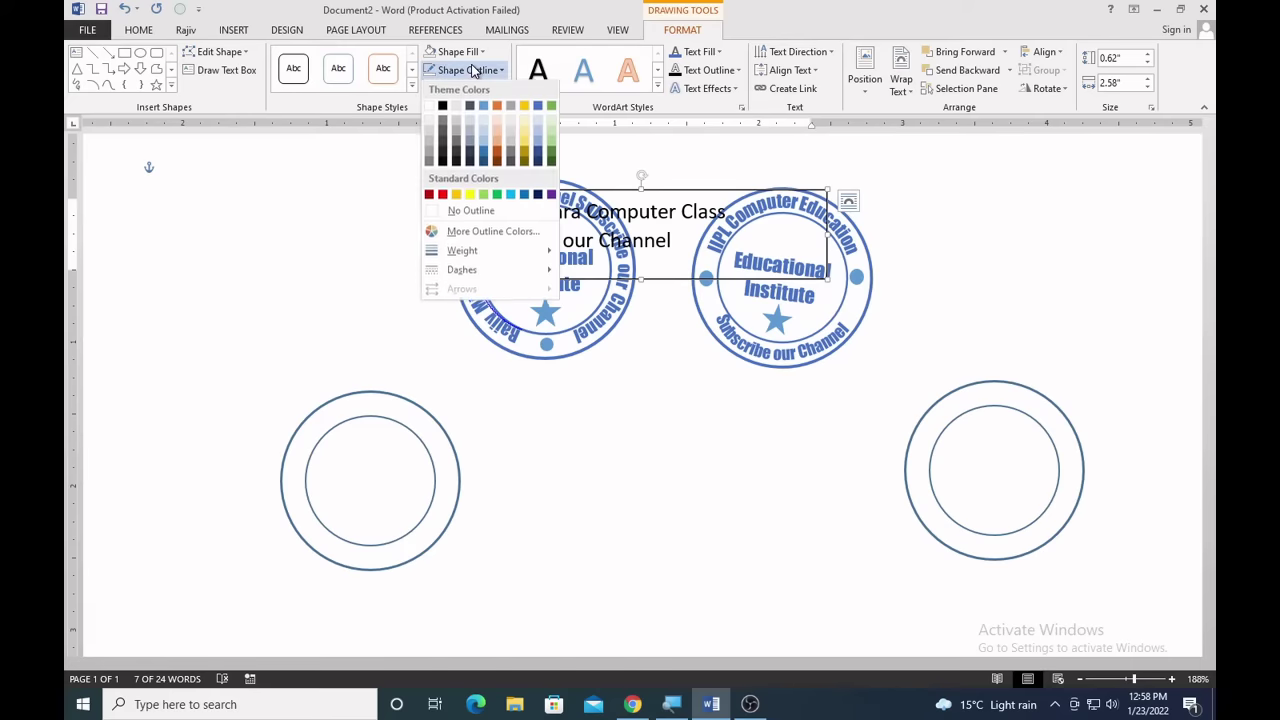
left_click(502, 216)
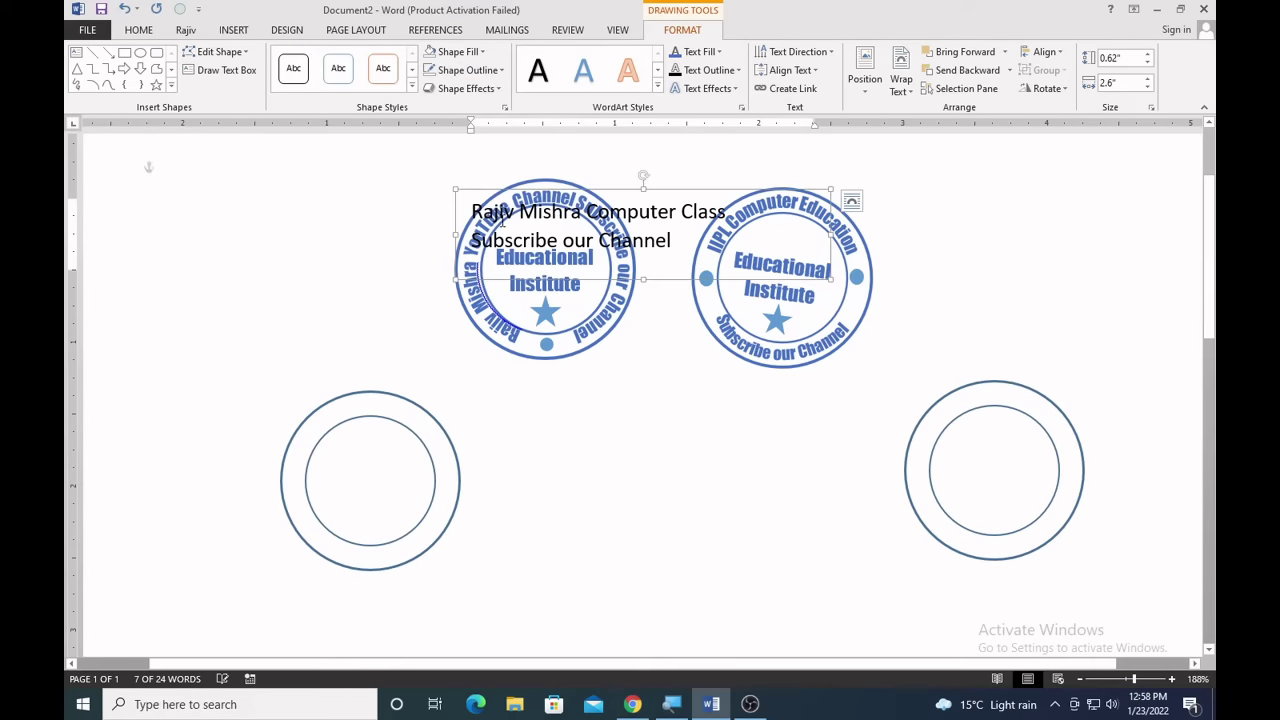
left_click_drag(671, 288, 703, 526)
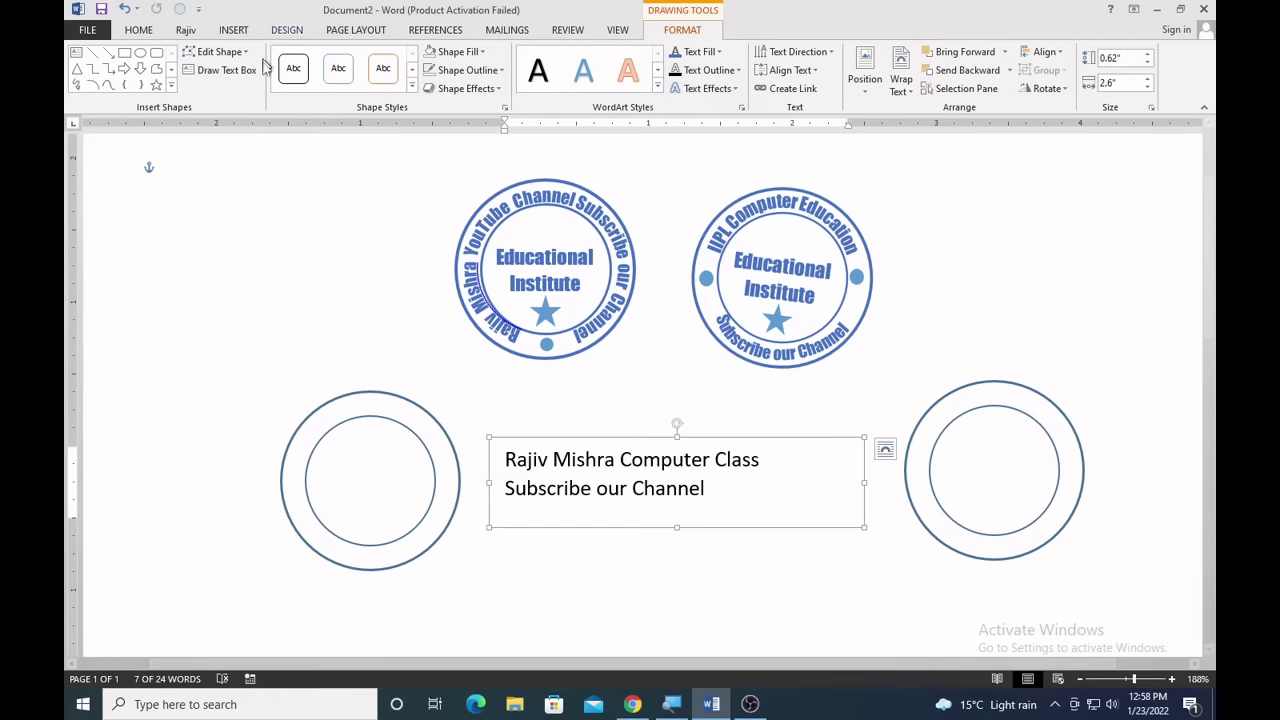
Set the text box lettering to the Impact font.
left_click(138, 29)
left_click(239, 60)
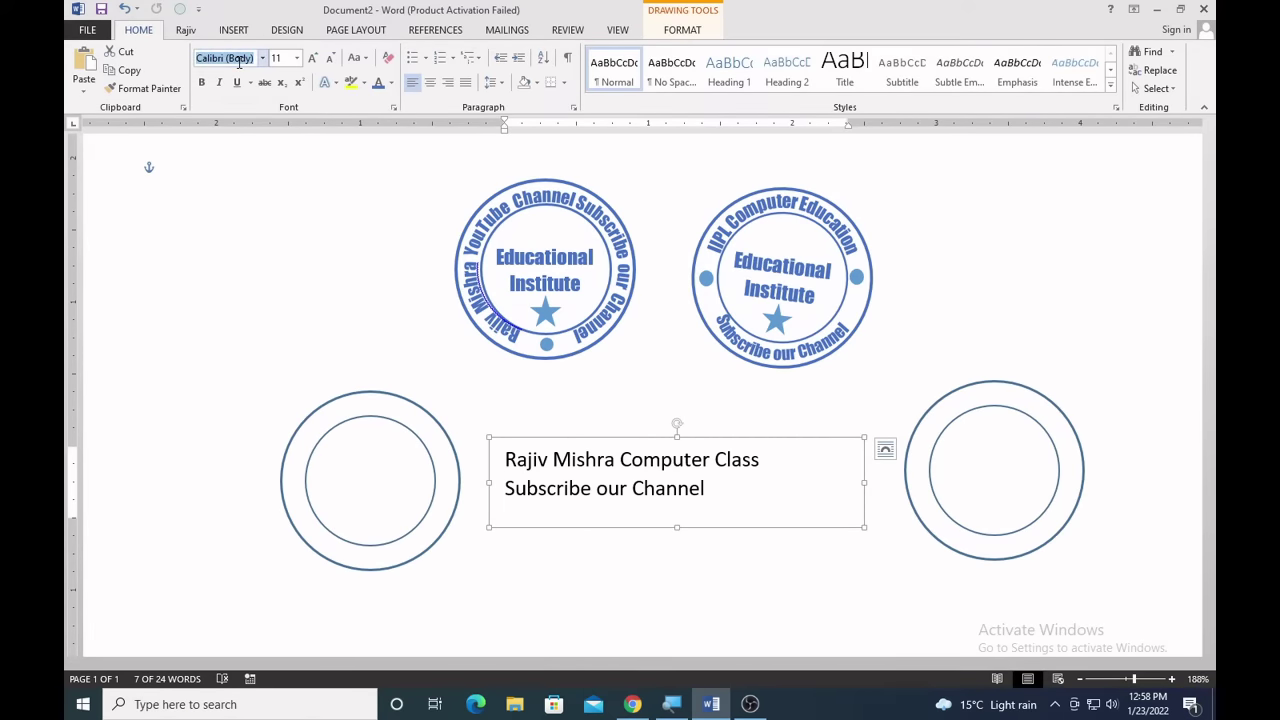
type("Impact")
key("Return")
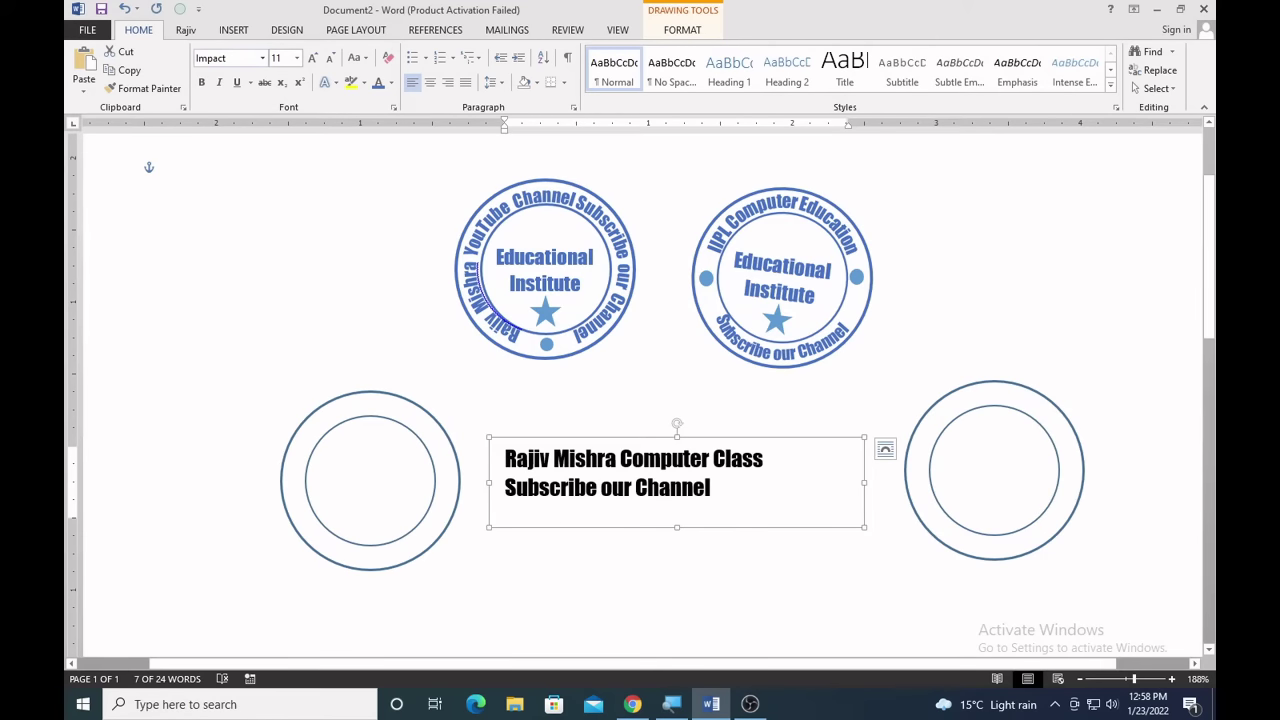
Place a copy of the text box right of the stamps and nudge the original slightly up-left.
left_click_drag(747, 533, 1118, 365, "ctrl")
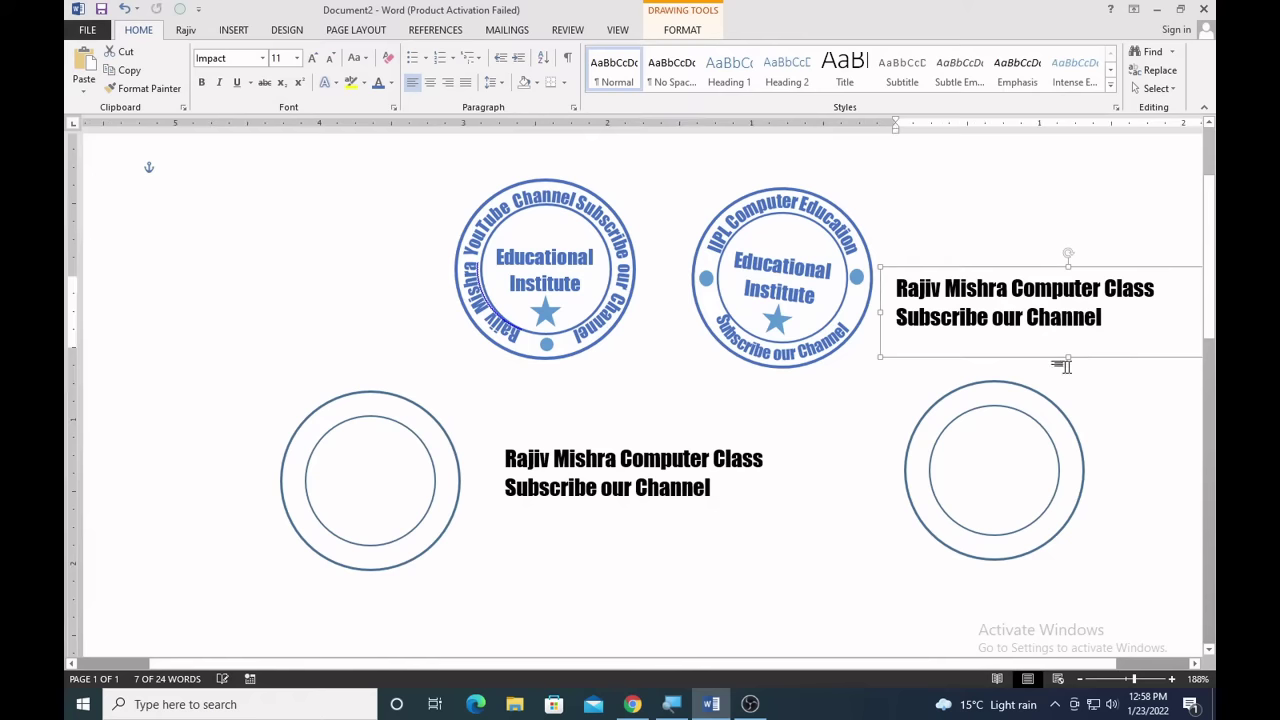
left_click(659, 488)
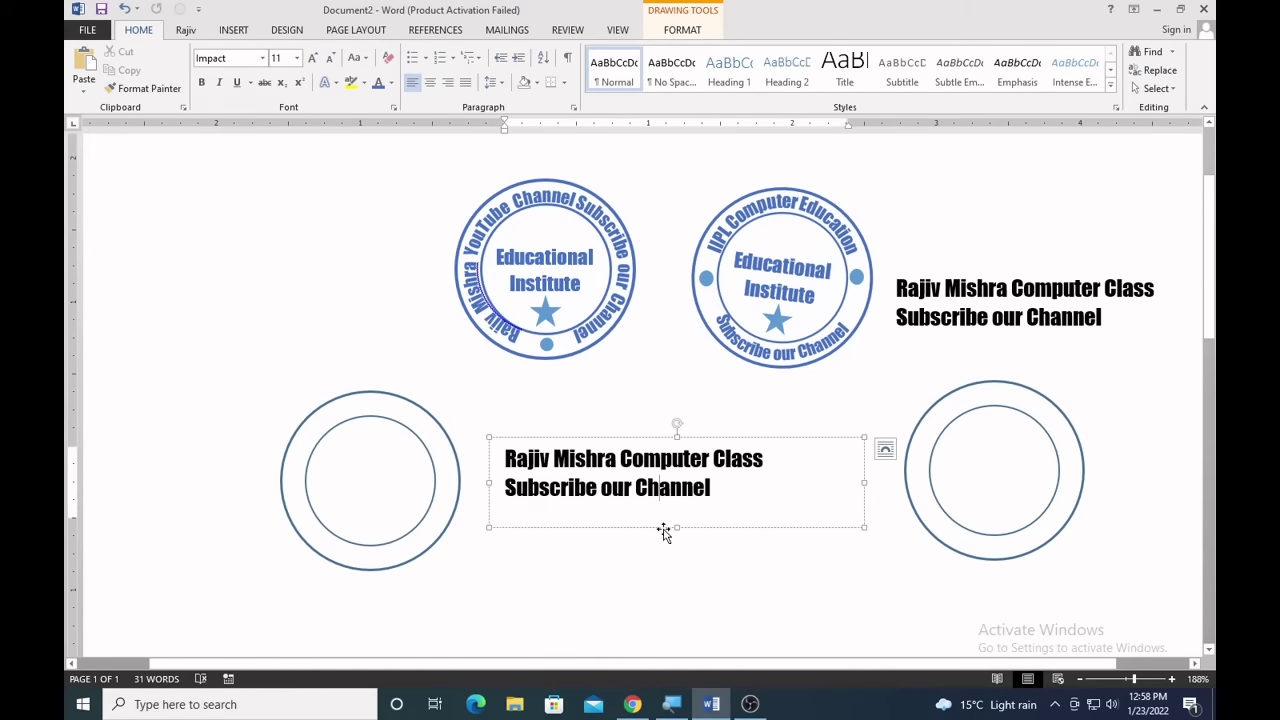
left_click_drag(663, 532, 648, 524)
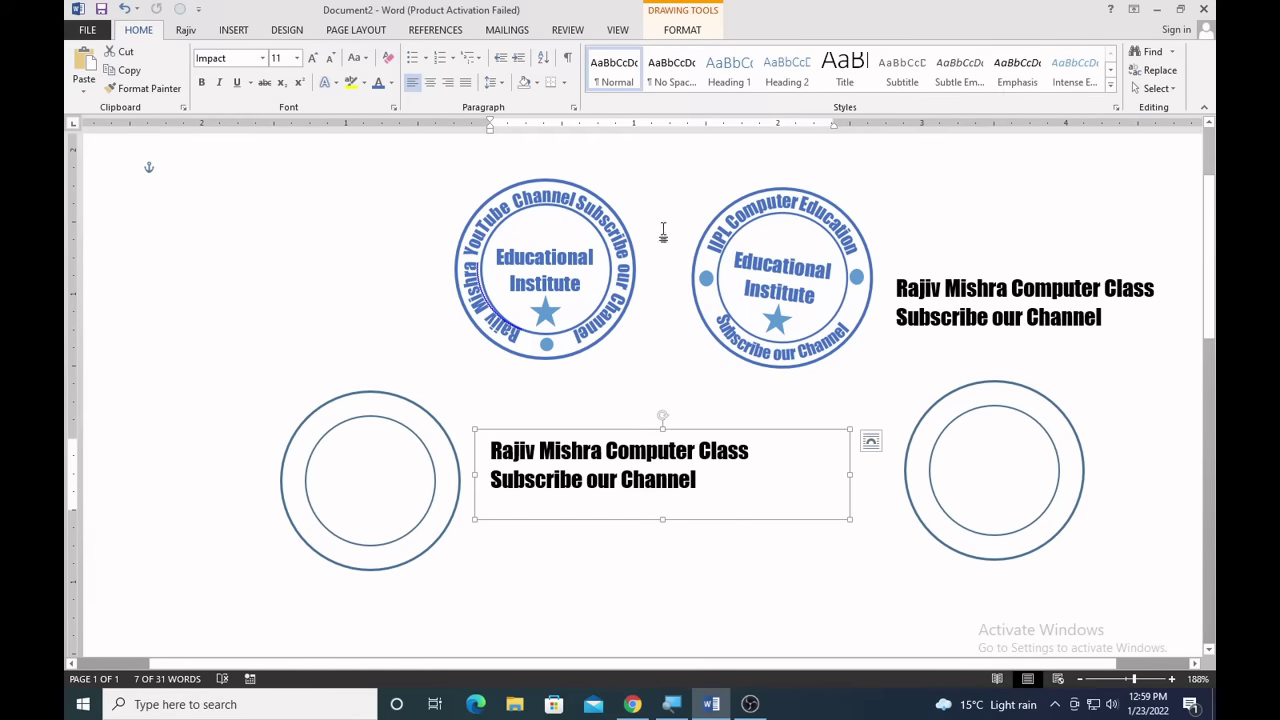
left_click(683, 8)
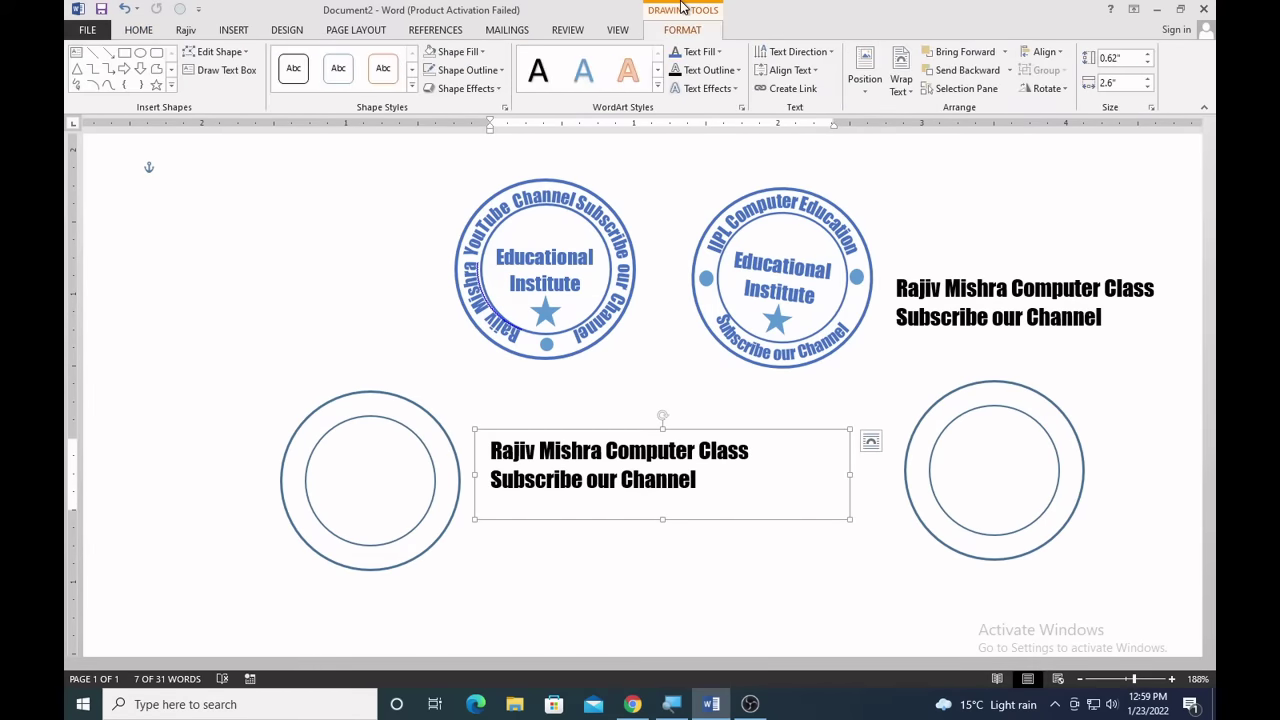
Apply the Circle text transform, move it onto the left ring, and wrap it In Front of Text.
left_click(710, 90)
mouse_move(741, 292)
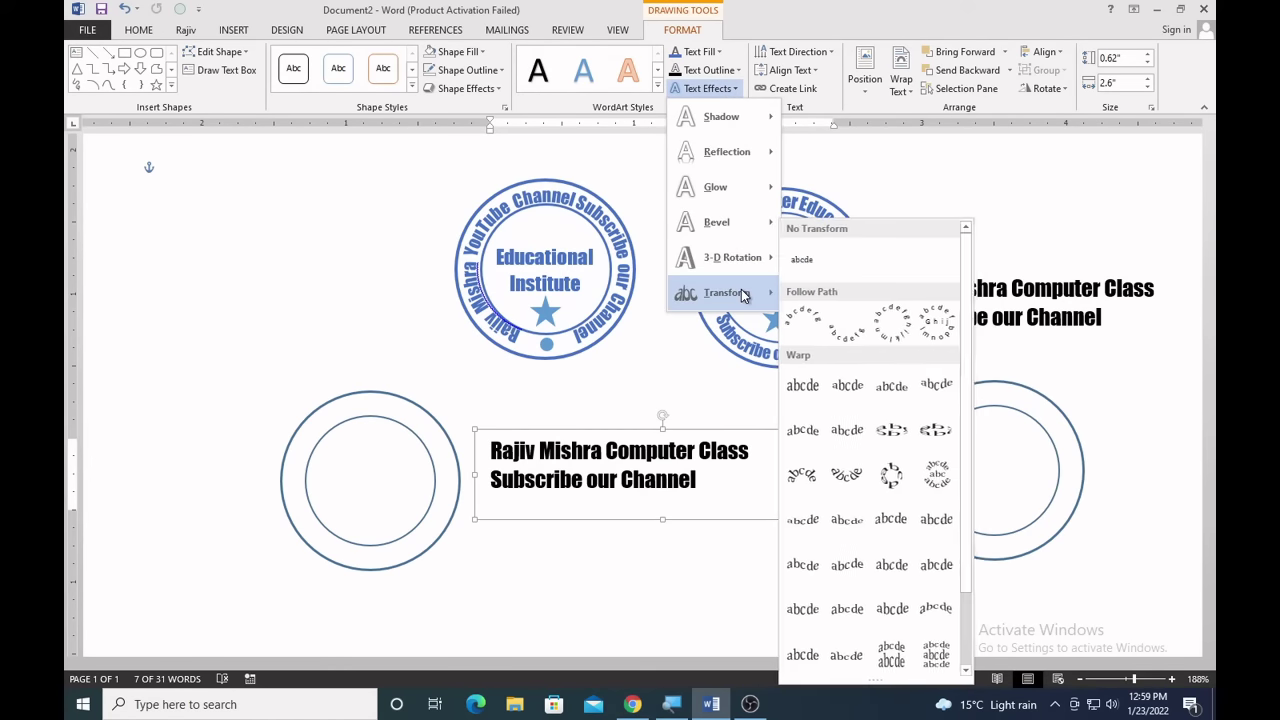
left_click(884, 323)
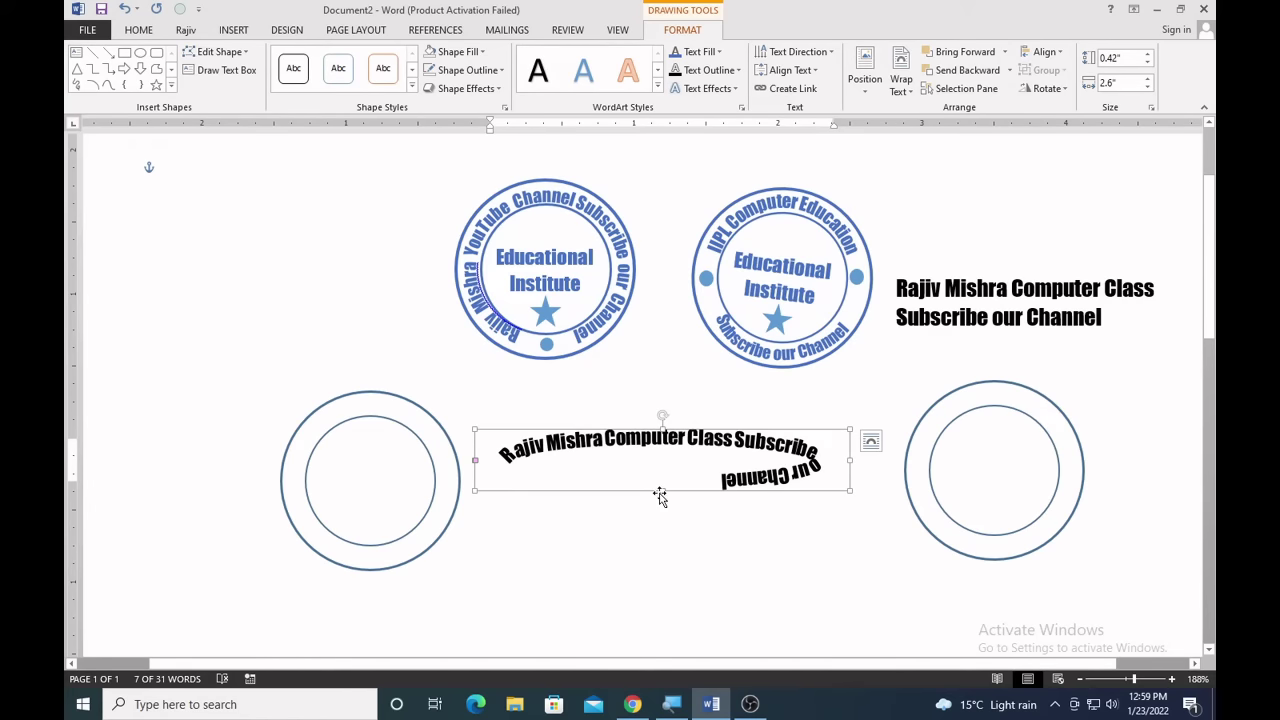
mouse_move(660, 495)
left_mouse_down()
mouse_move(481, 491)
mouse_move(609, 508)
left_mouse_up()
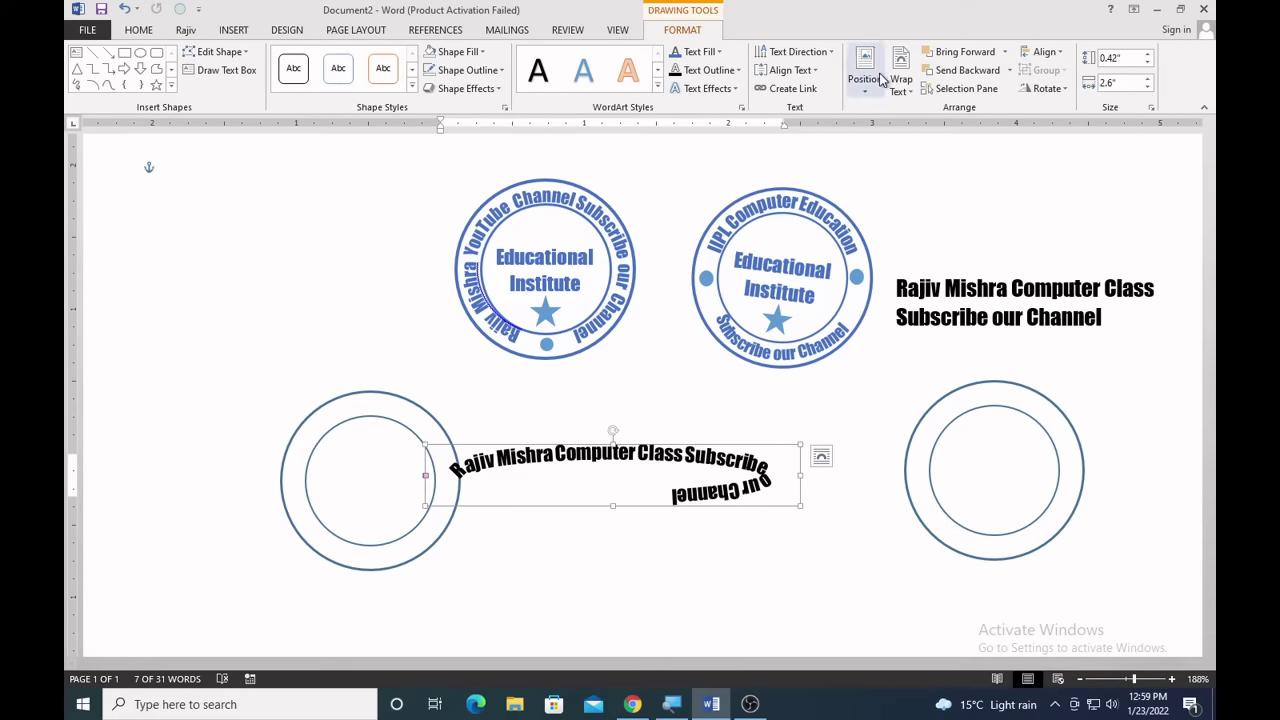
left_click(901, 84)
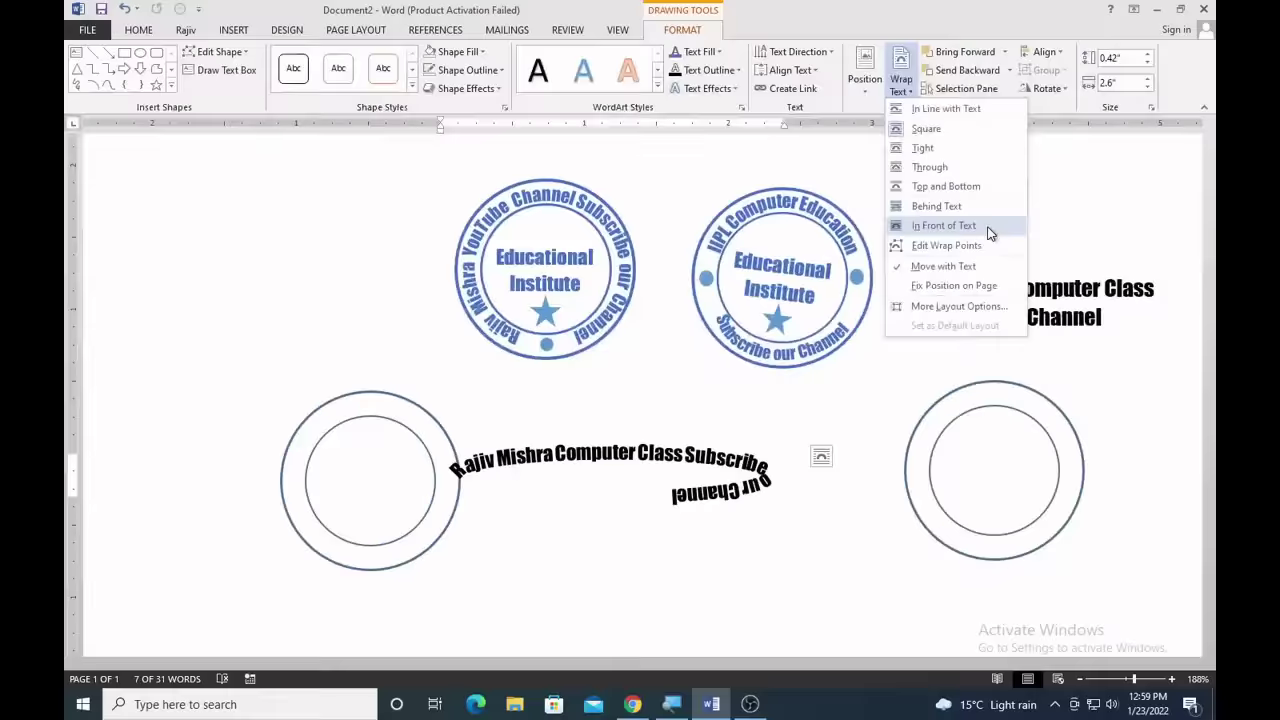
left_click(990, 228)
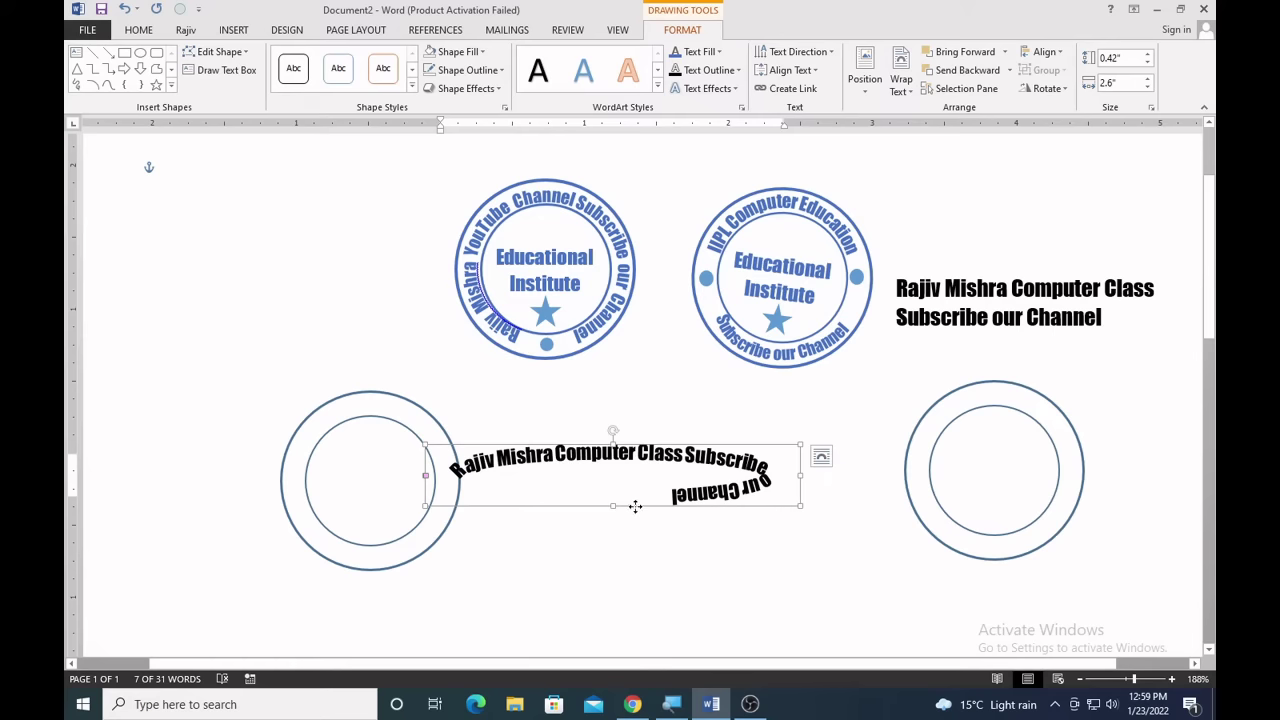
Move and resize the circle-curved text into a ring between the left stamp's inner and outer circles.
left_click_drag(635, 507, 418, 469)
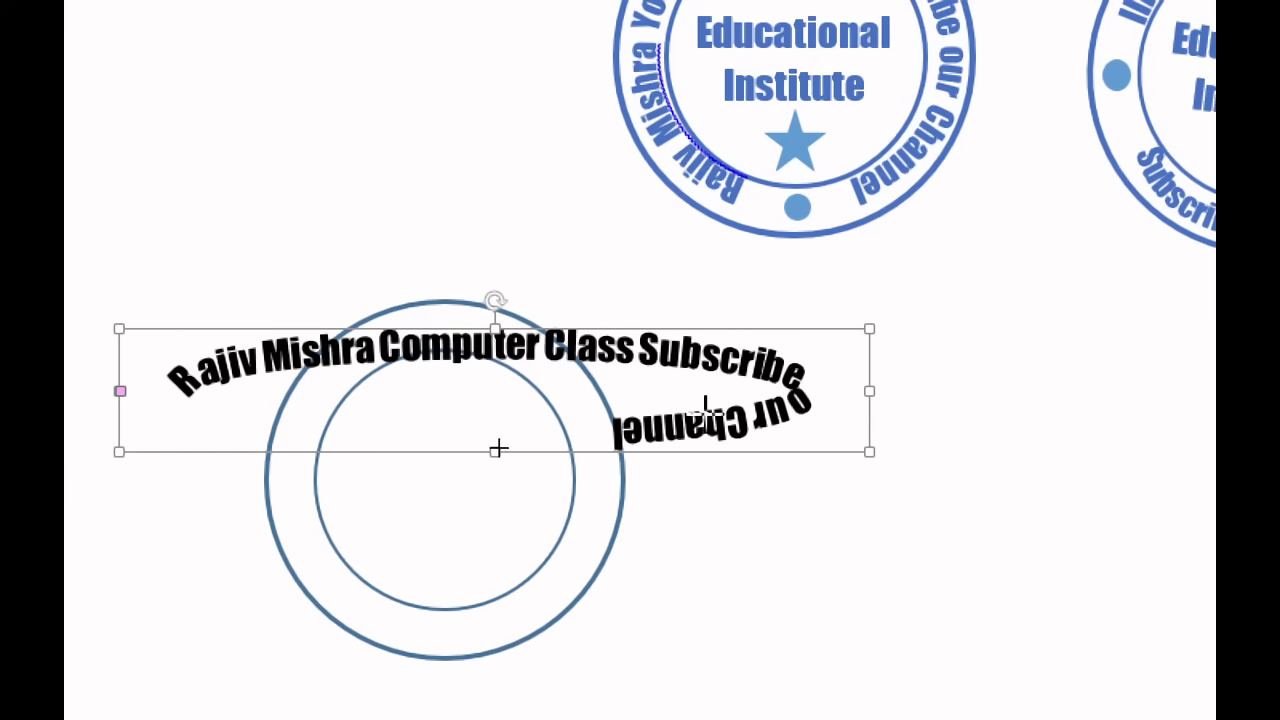
left_click_drag(705, 410, 610, 423)
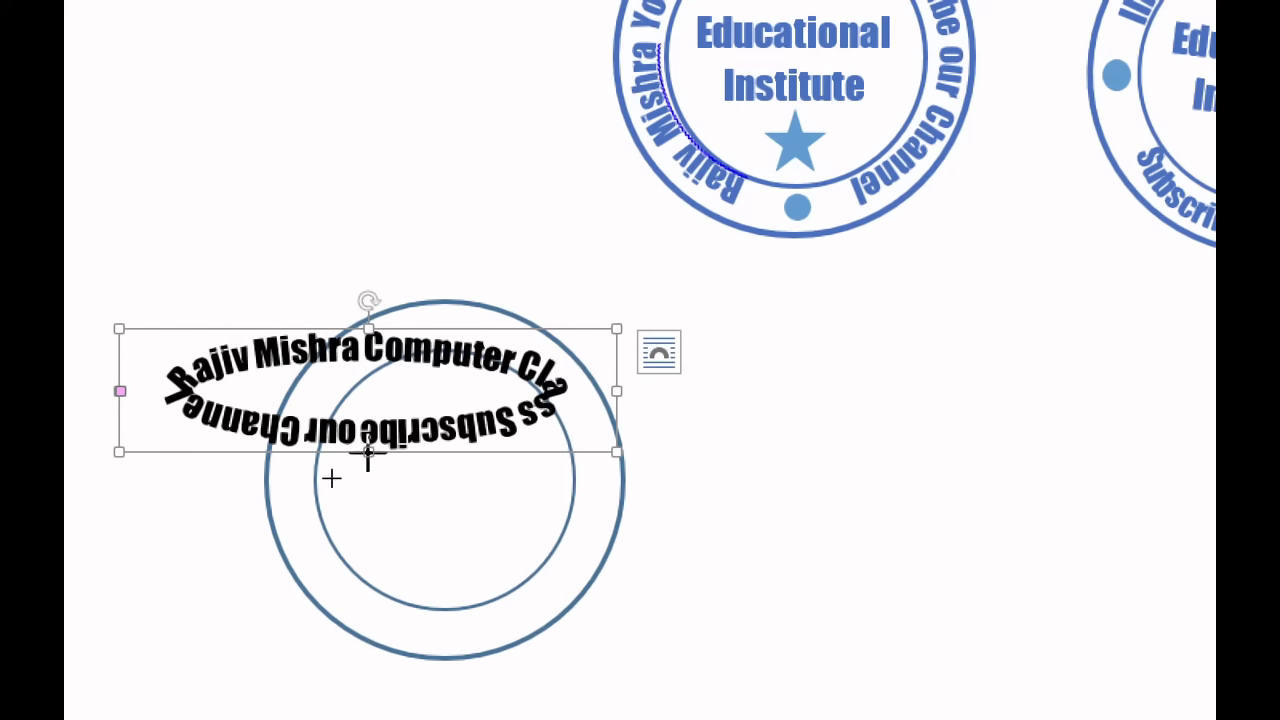
left_click_drag(368, 452, 377, 608)
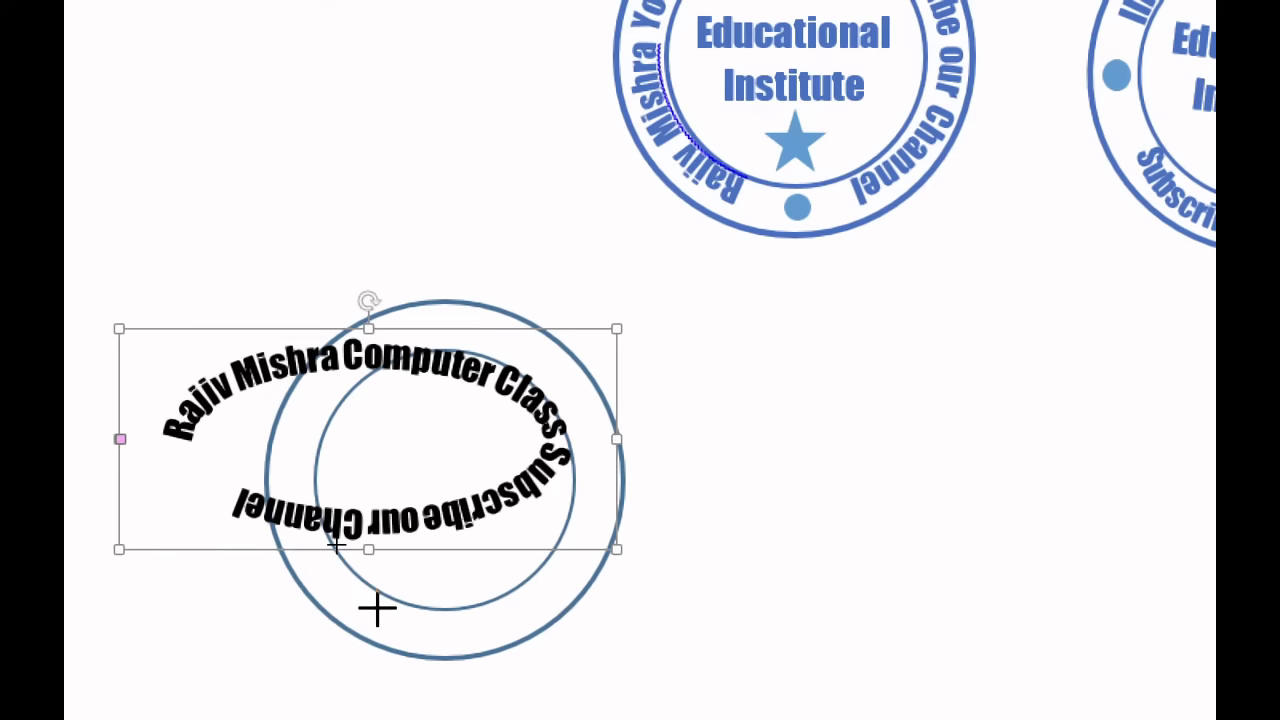
left_click_drag(377, 608, 388, 643)
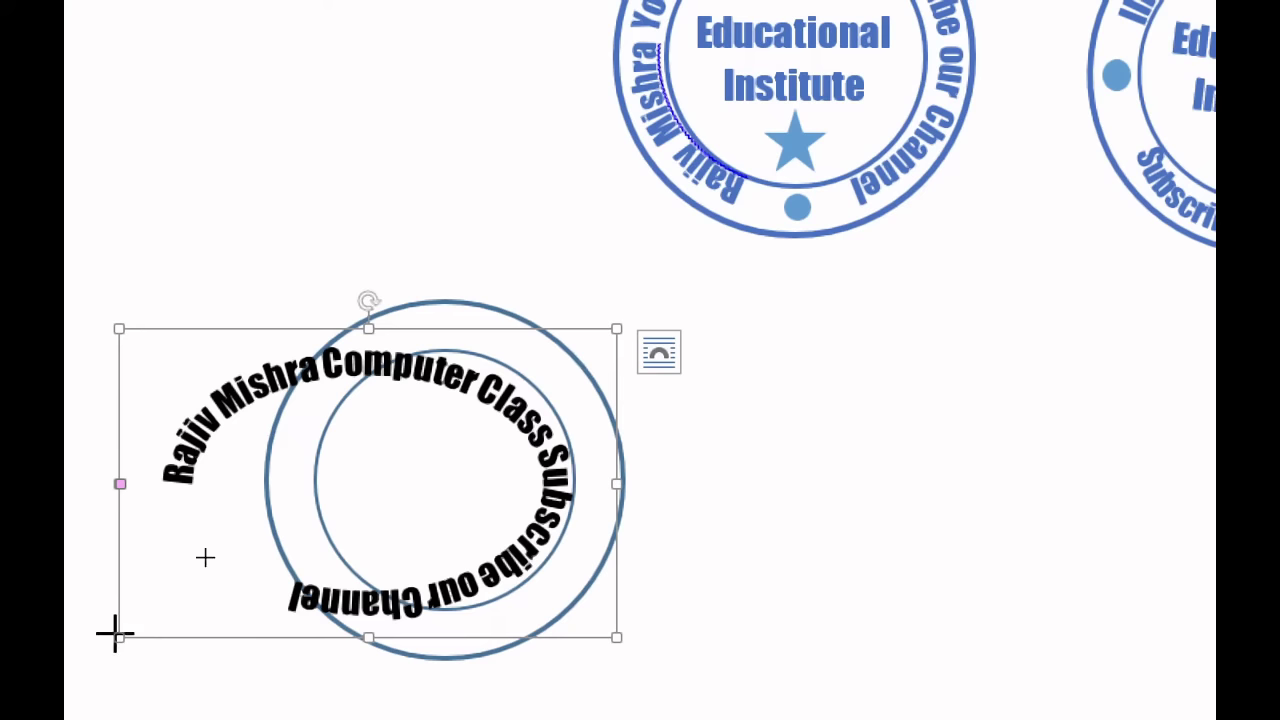
left_click_drag(115, 632, 266, 607)
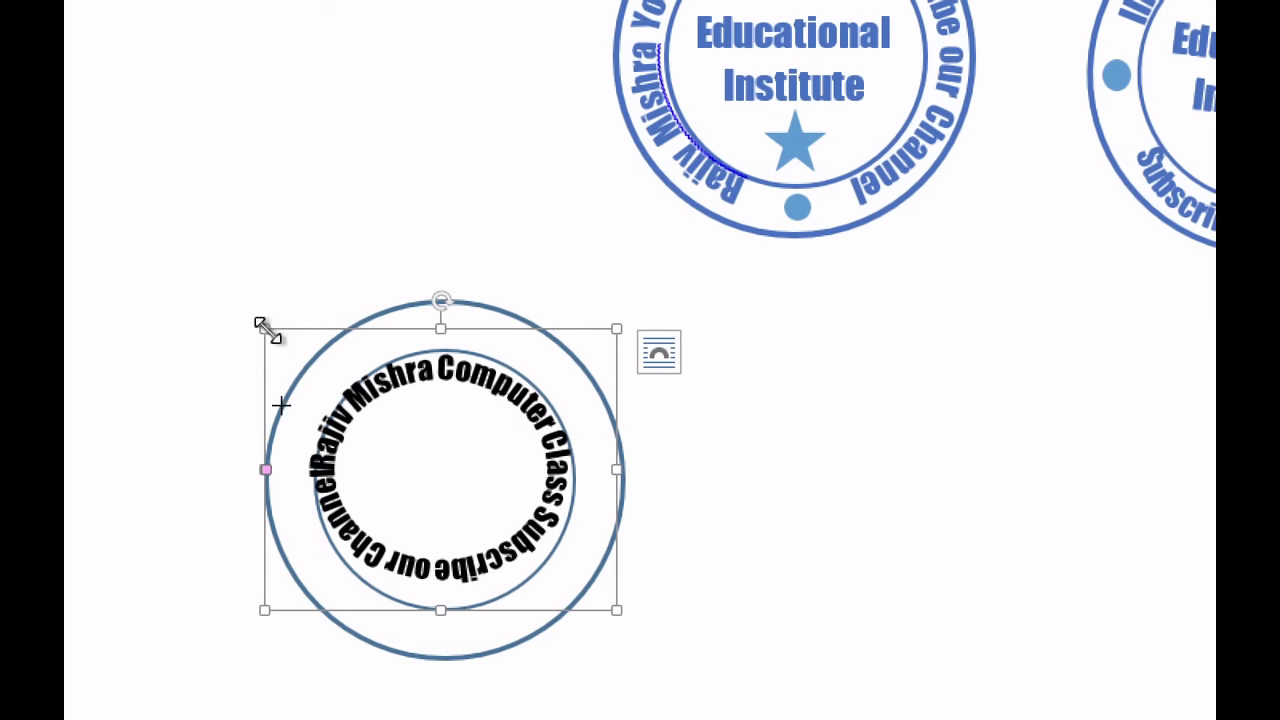
left_click_drag(264, 328, 238, 285)
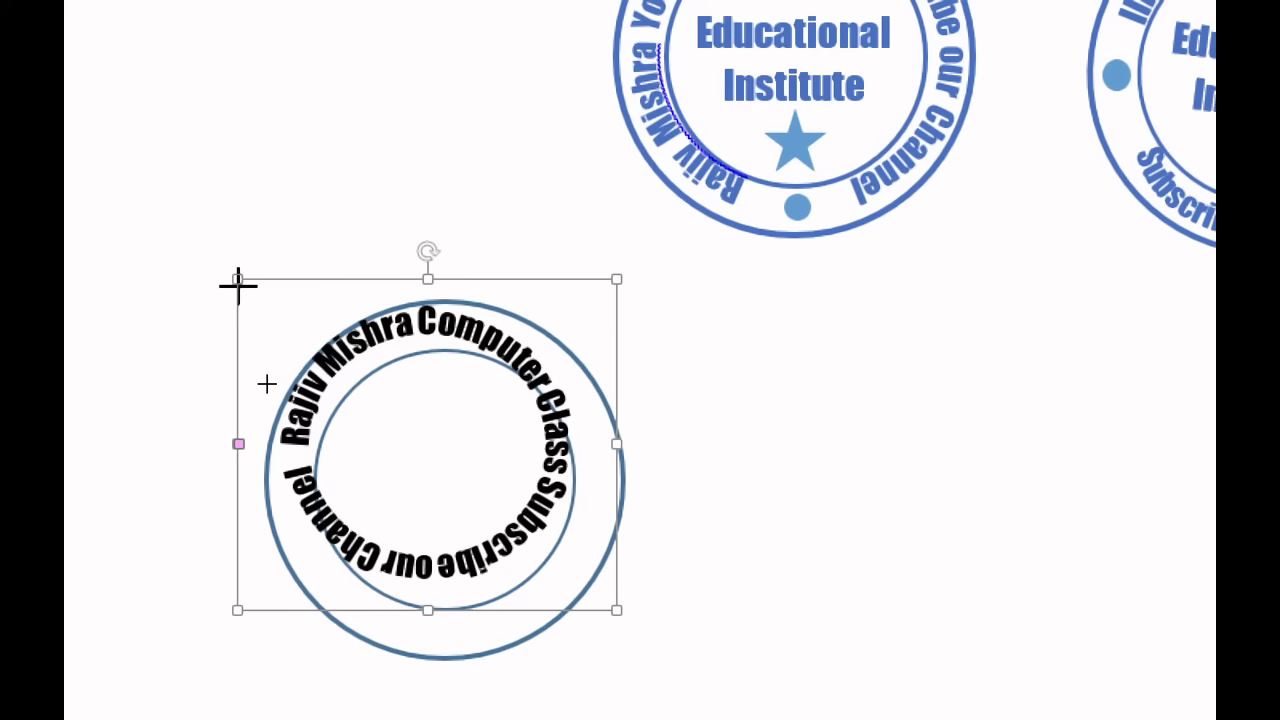
left_click_drag(238, 285, 244, 285)
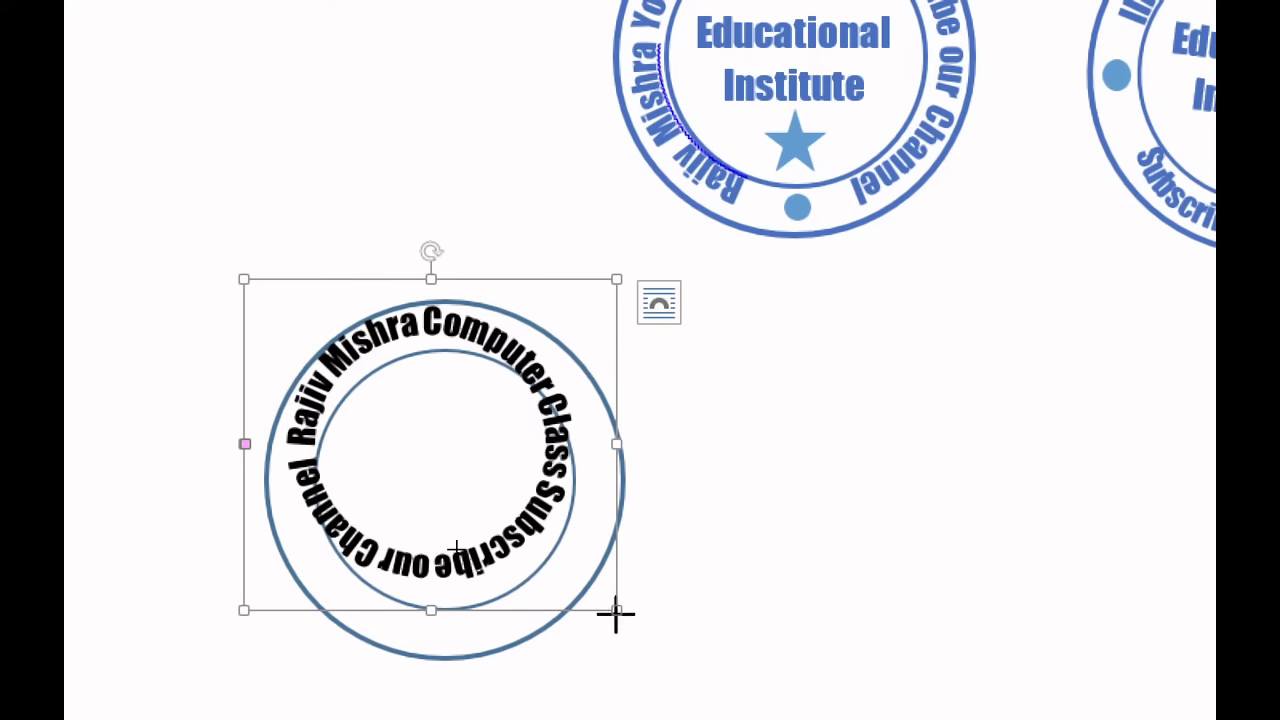
left_click_drag(616, 614, 651, 655)
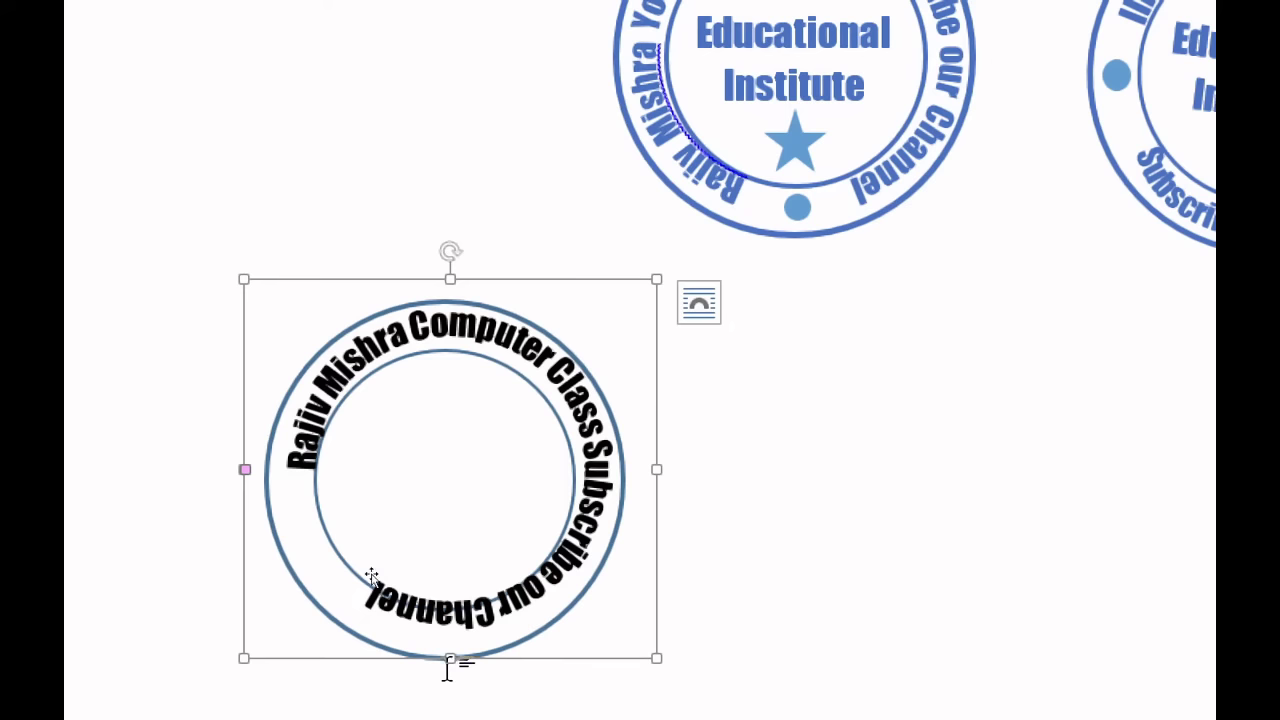
left_click_drag(447, 660, 445, 678)
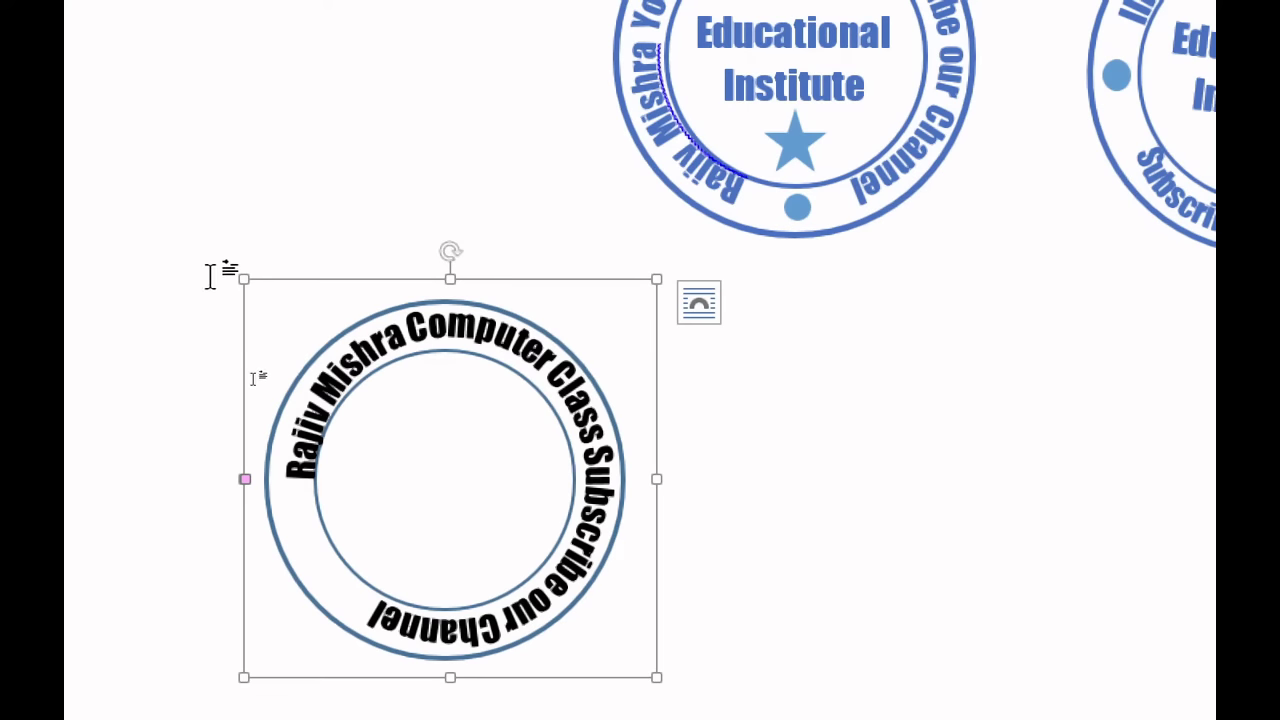
key("Left")
key("Left")
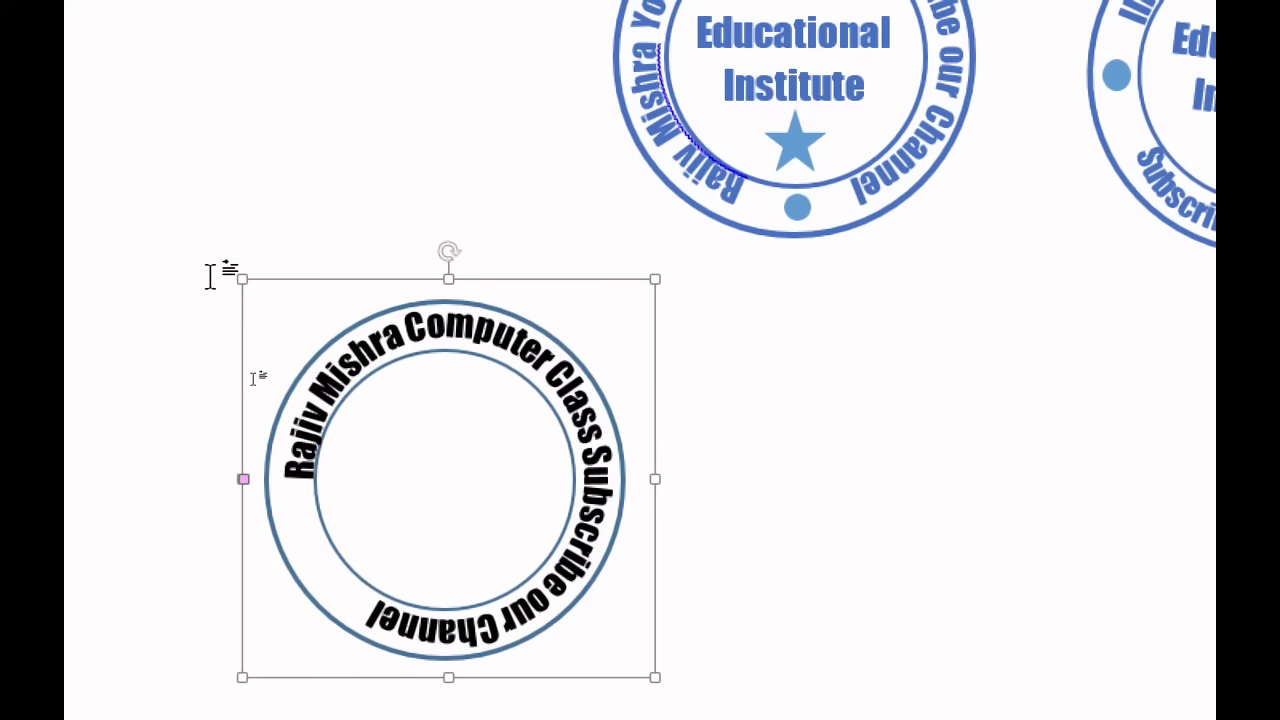
key("Left")
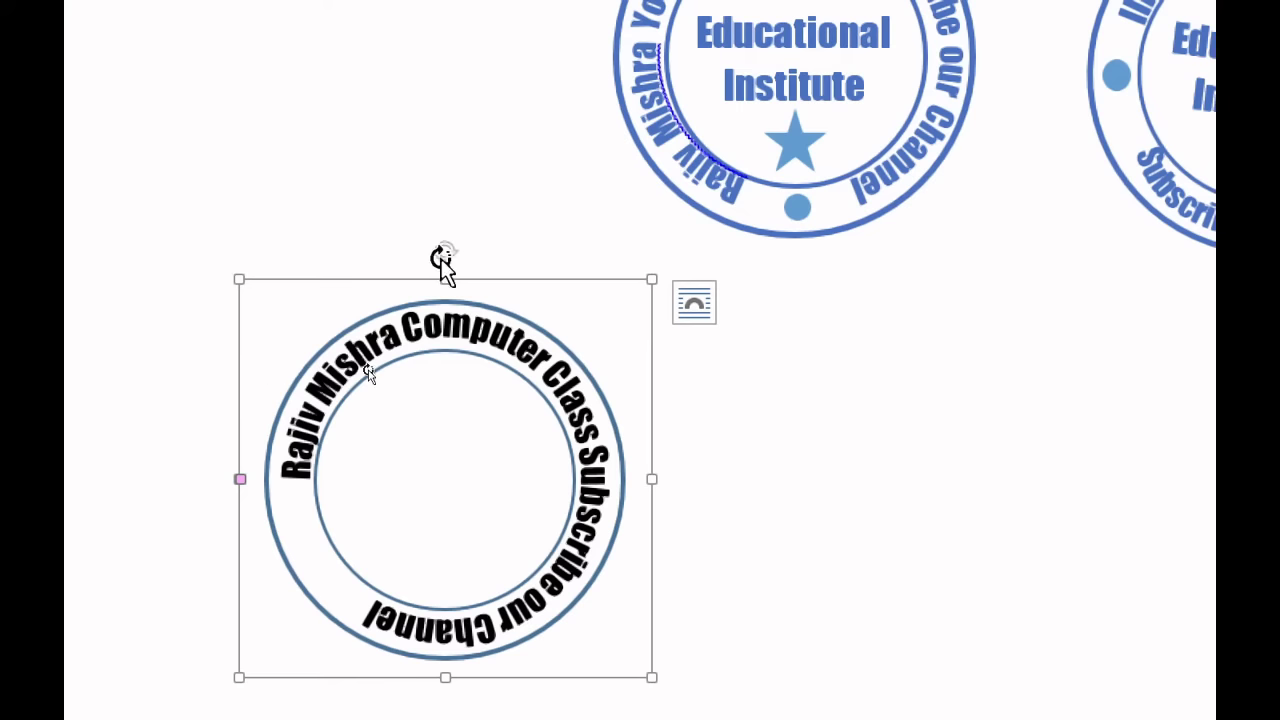
Rotate the text ring so the words start at the lower left.
left_click_drag(444, 258, 340, 260)
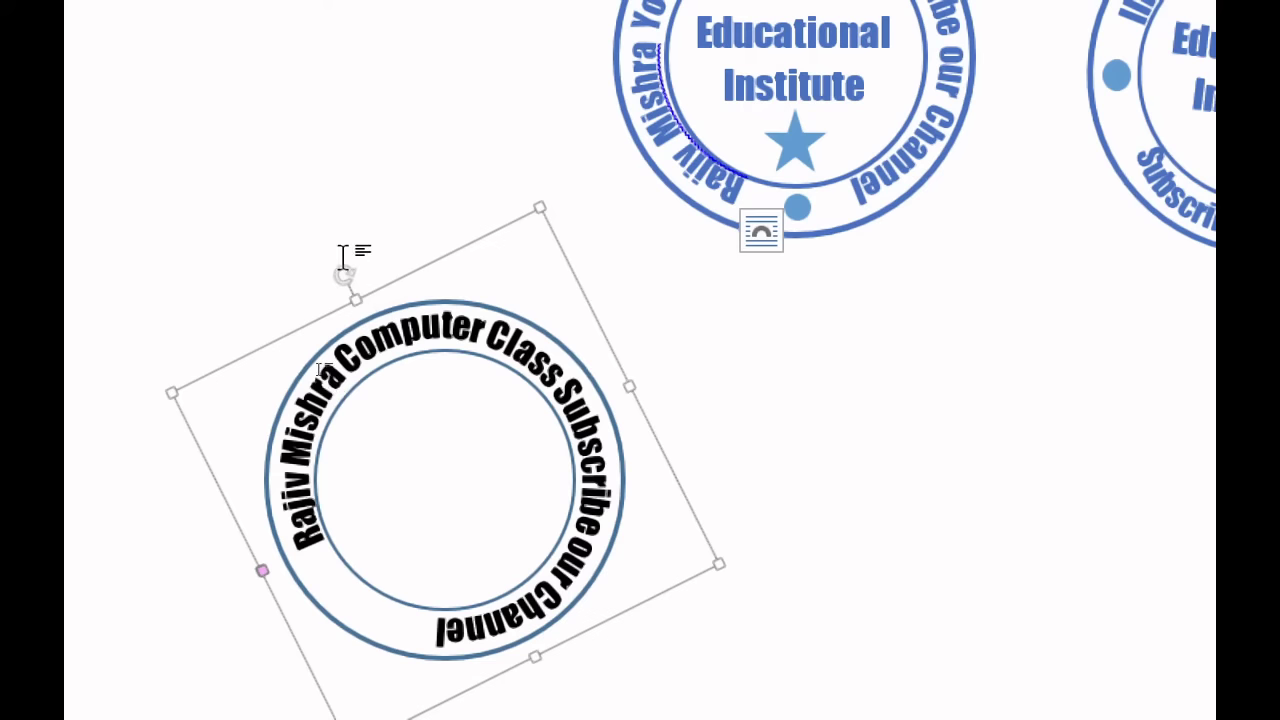
left_click_drag(348, 276, 326, 284)
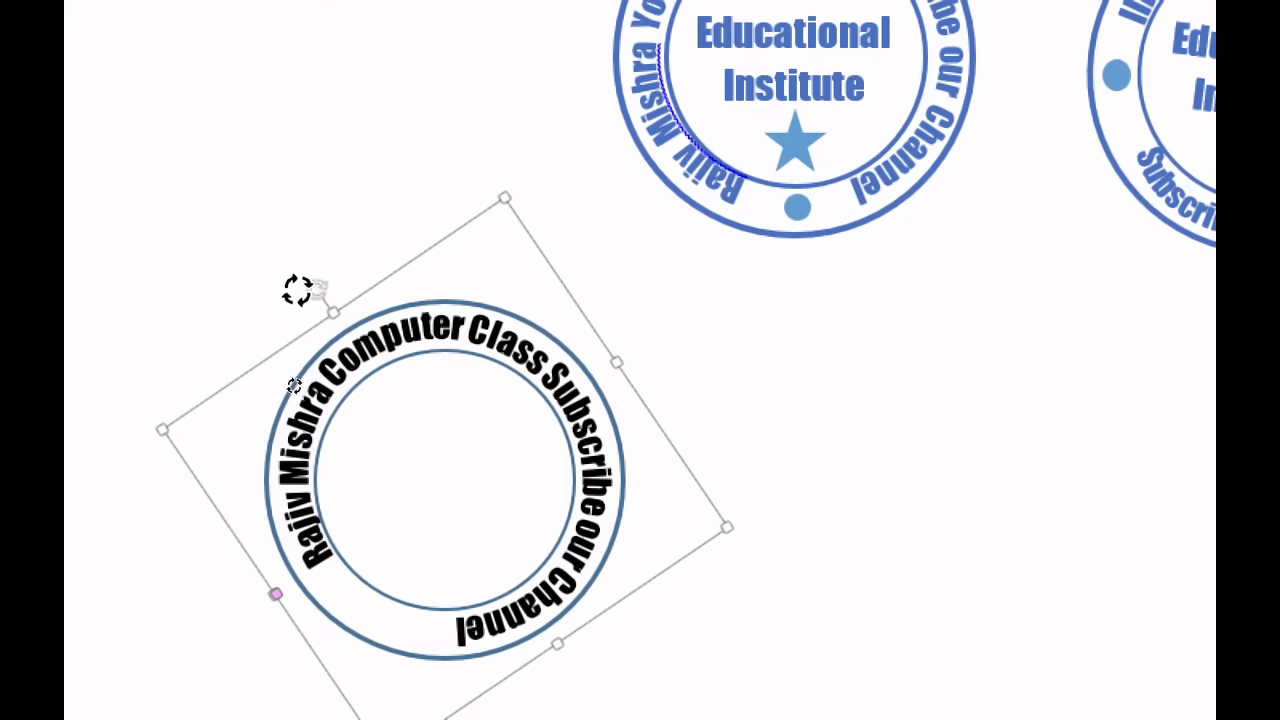
left_click_drag(318, 284, 245, 330)
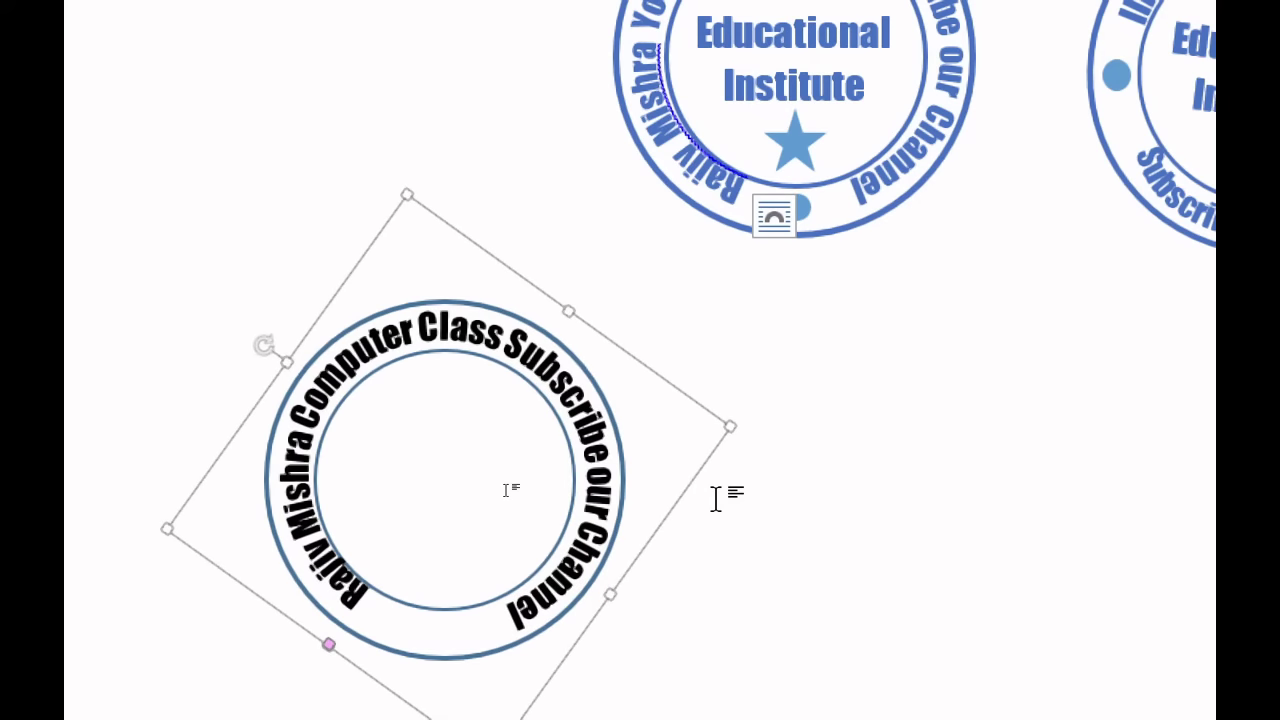
Nudge the text ring with the arrow keys until it sits centred between the circles.
key("Left")
key("Left")
key("Left")
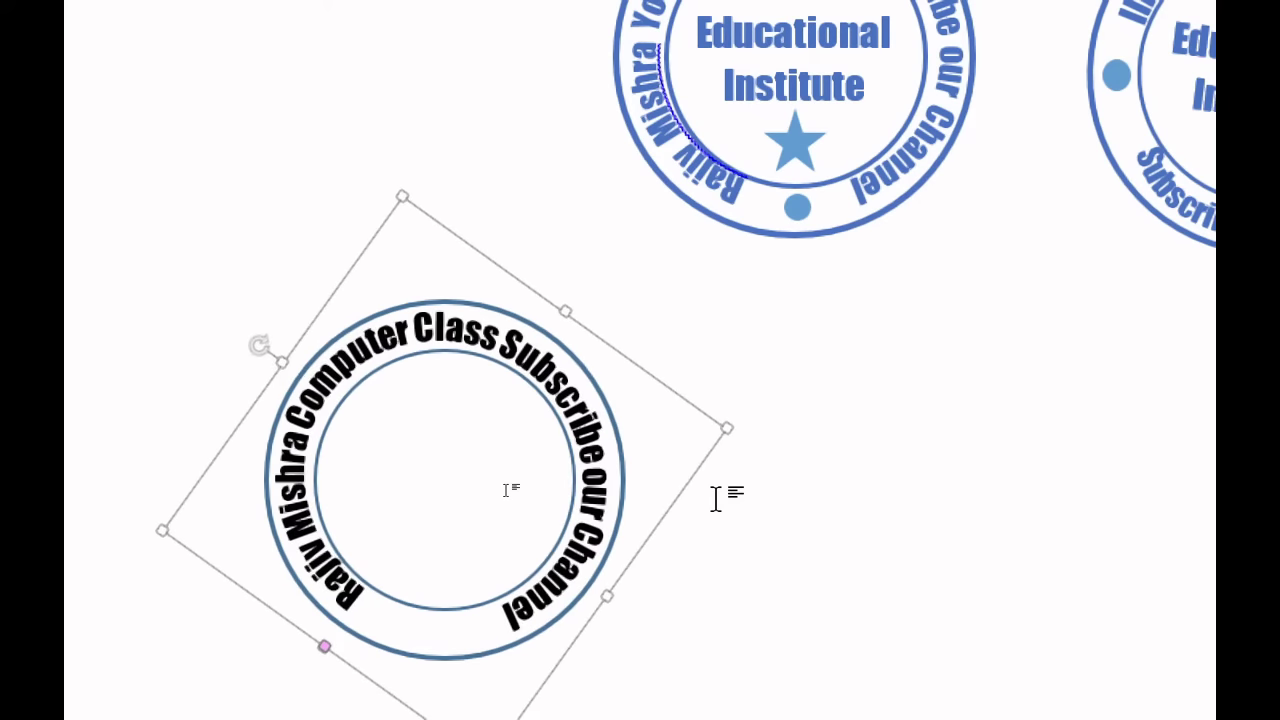
key("Down")
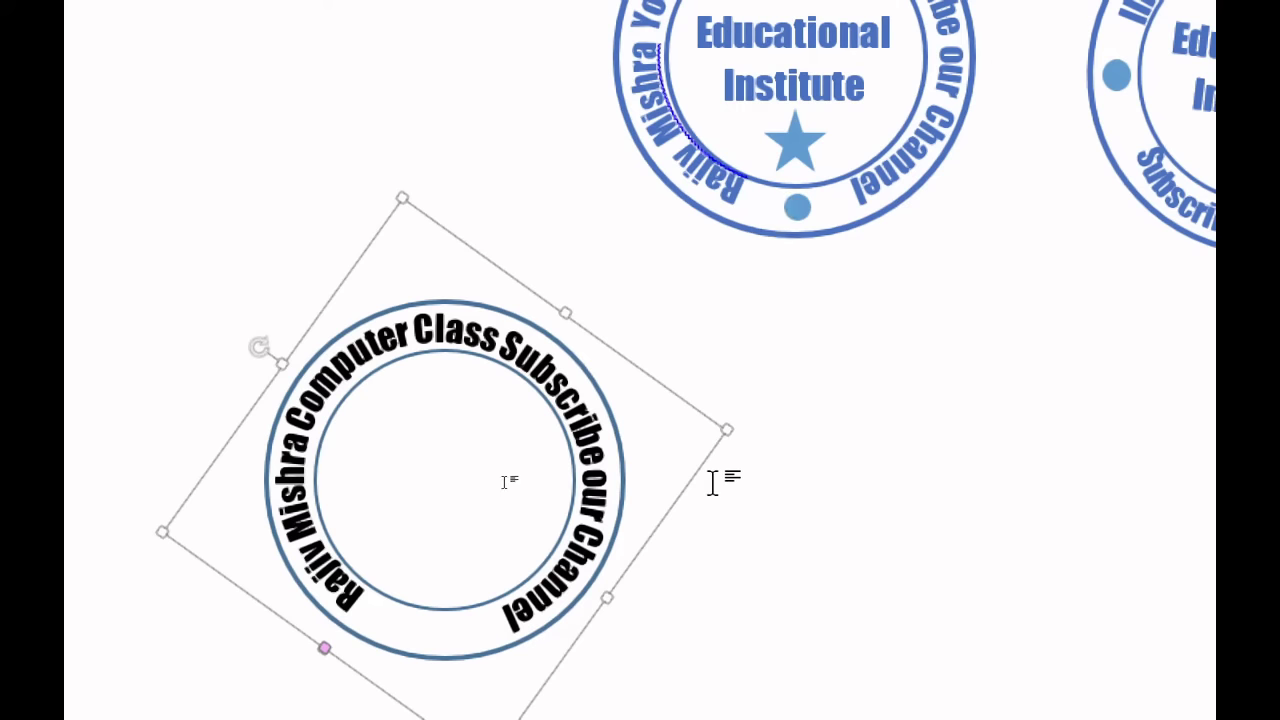
key("Right")
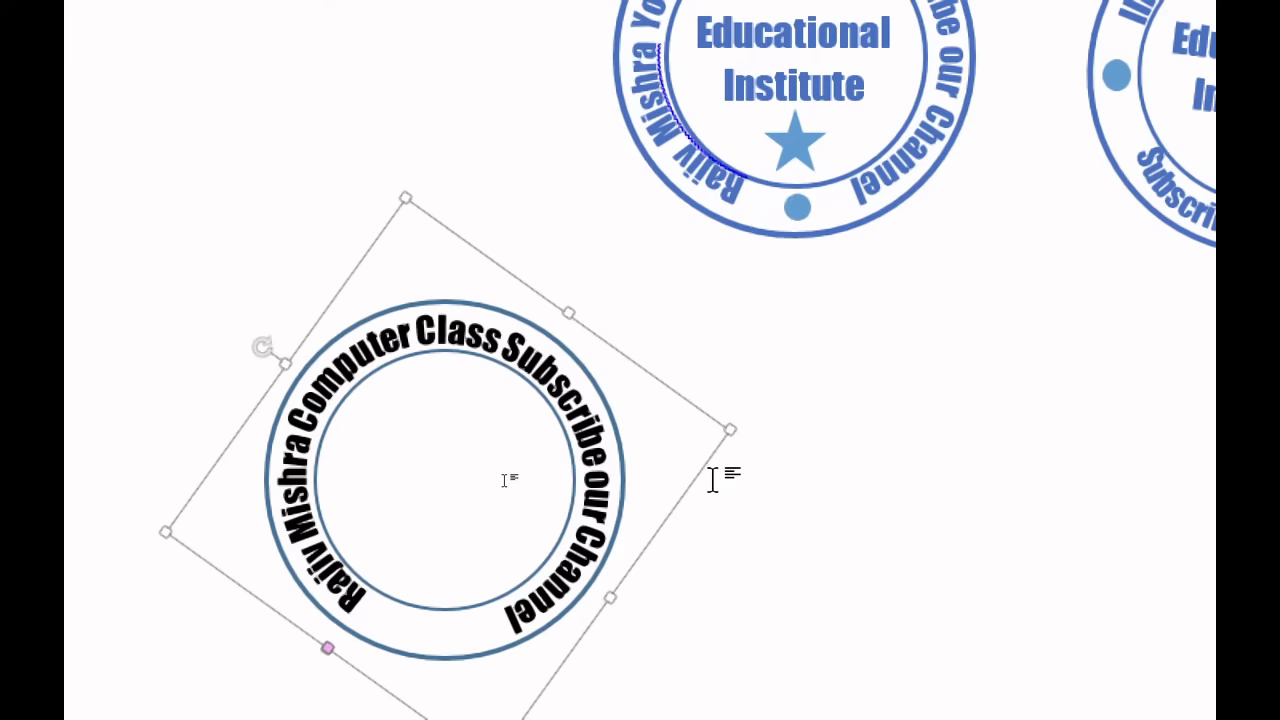
key("Up")
key("Left")
key("Up")
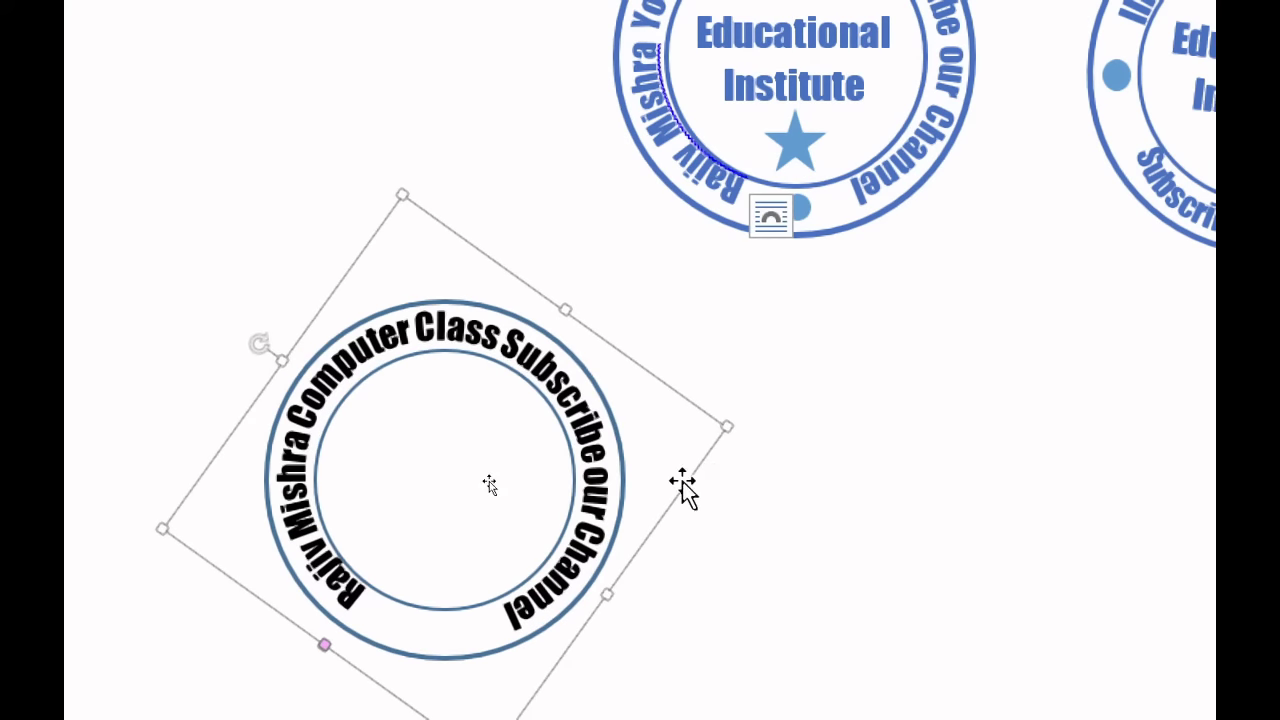
key("Left")
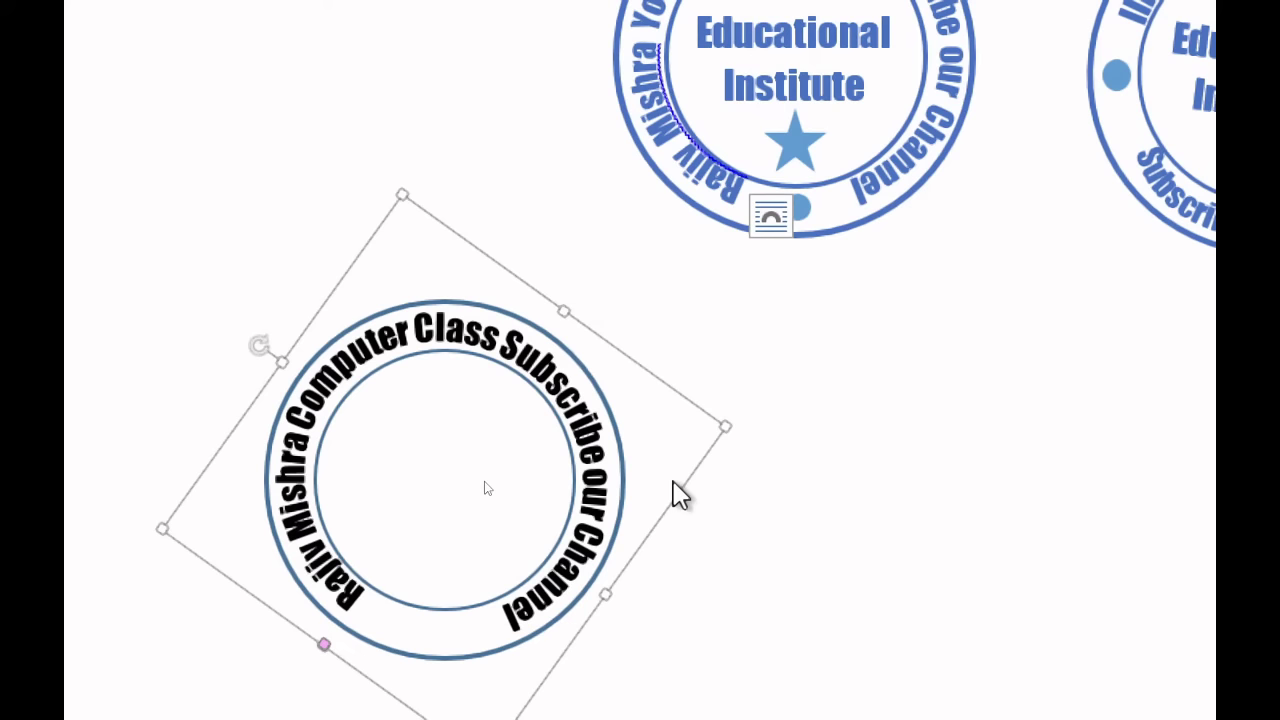
key("Right")
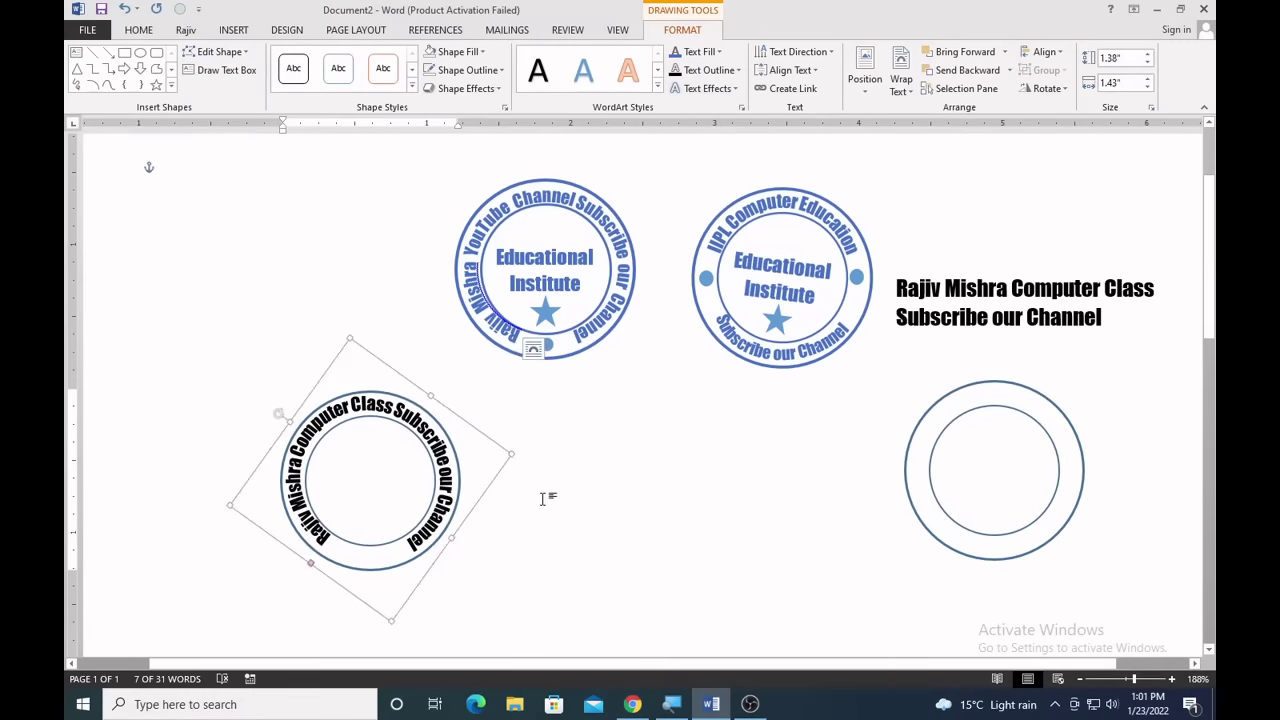
left_click(543, 497)
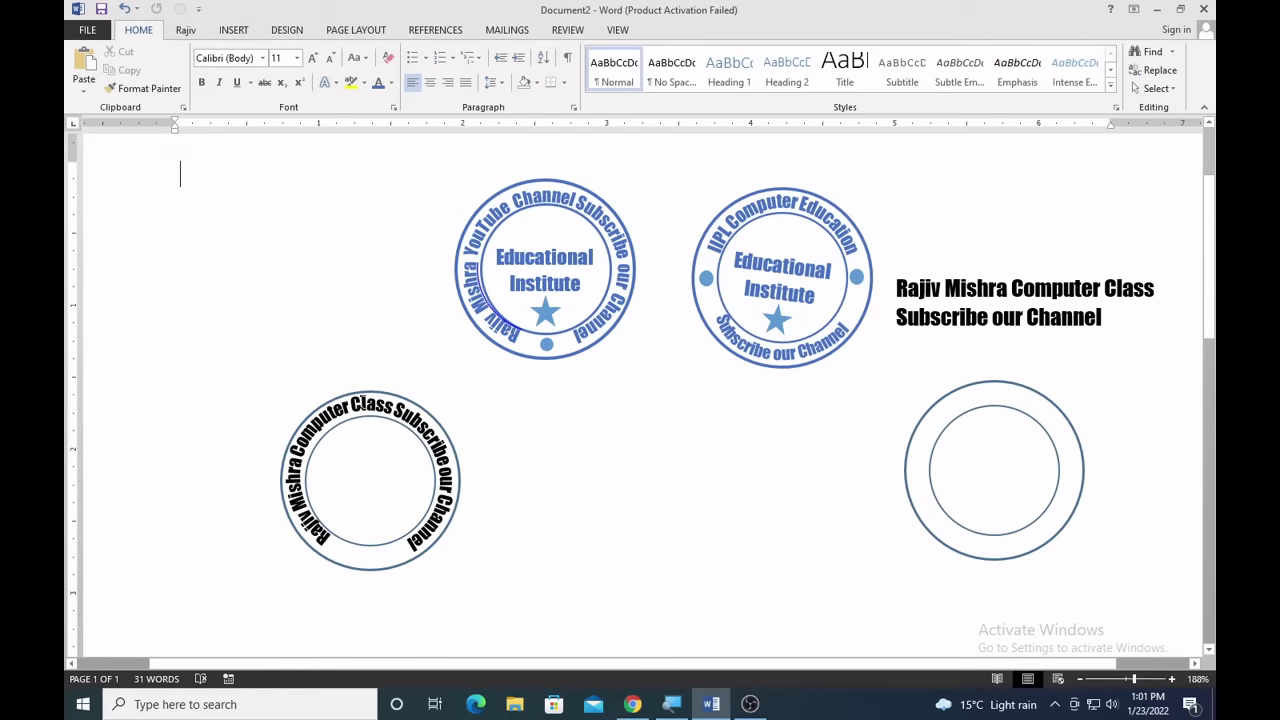
left_click(360, 400)
key("ctrl+a")
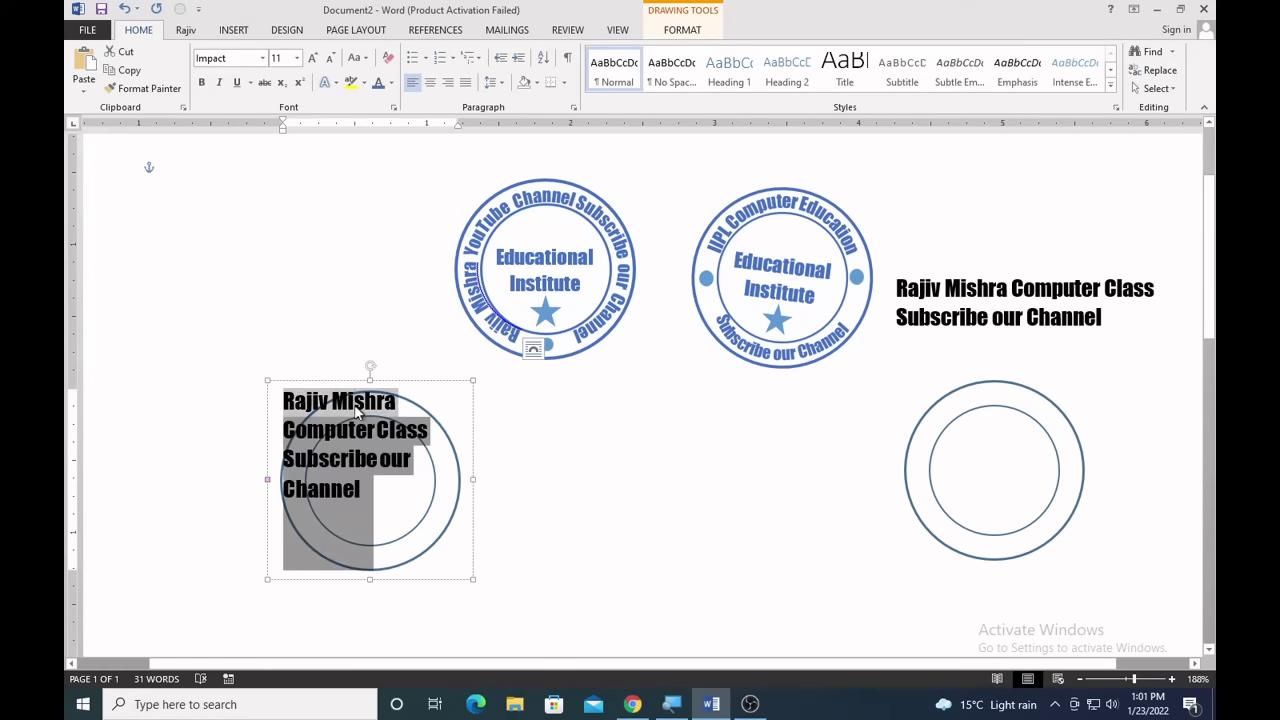
left_click(221, 60)
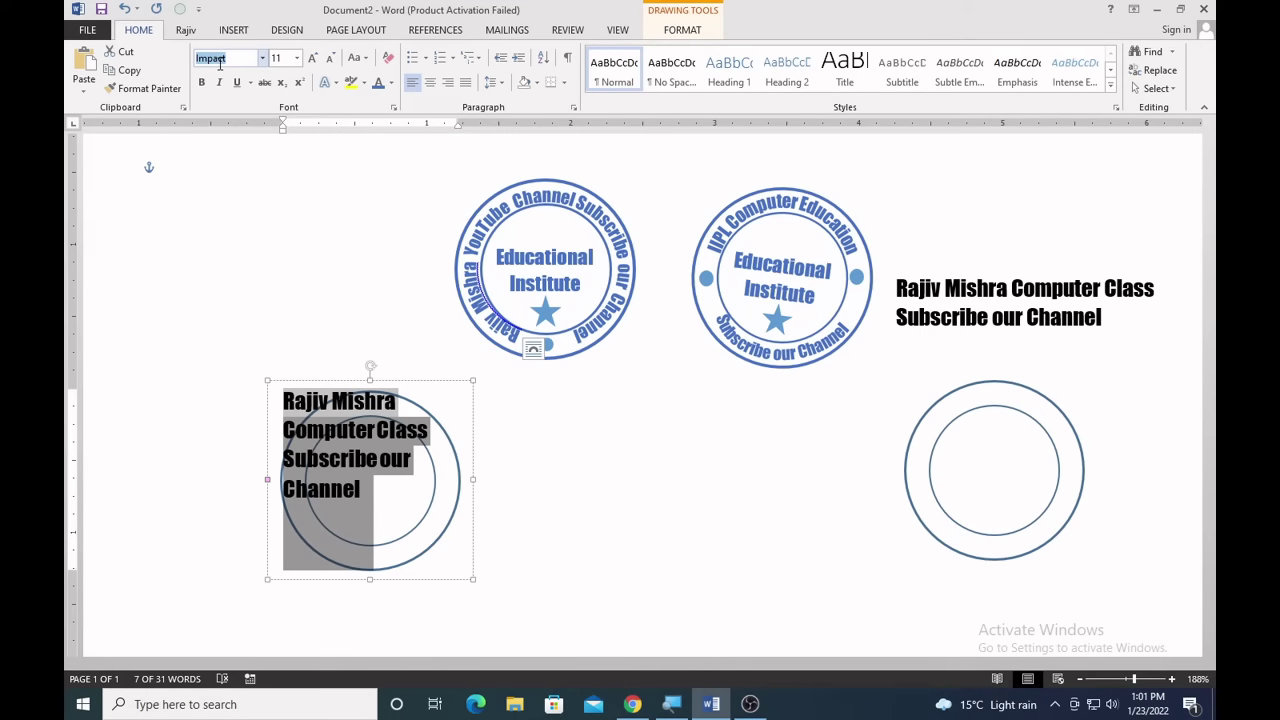
type("Arial")
key("Return")
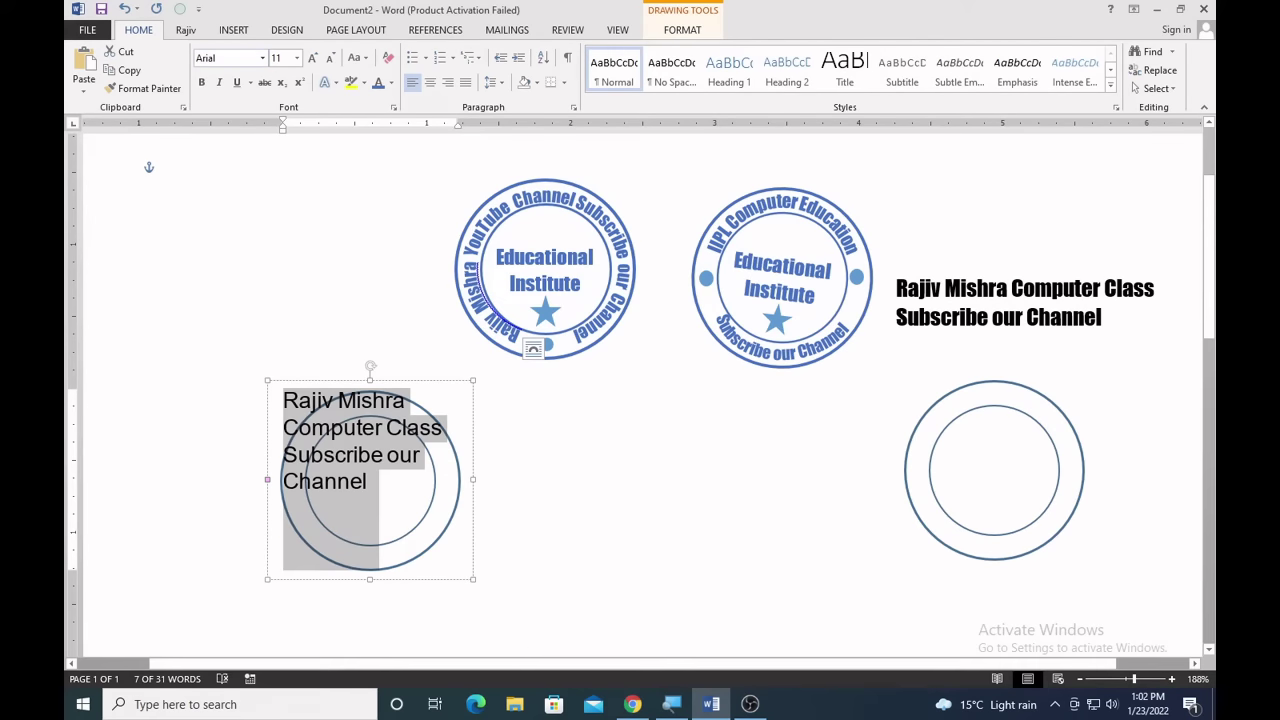
left_click(606, 516)
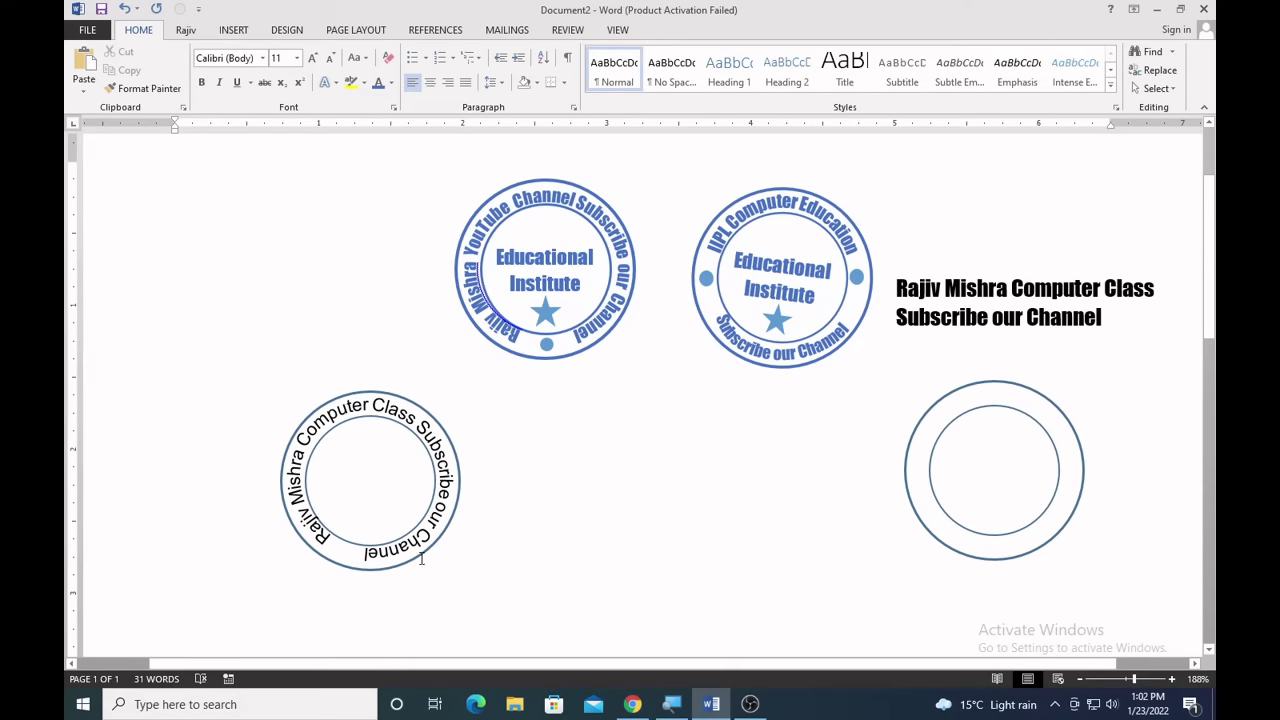
key("ctrl+z")
left_click(546, 520)
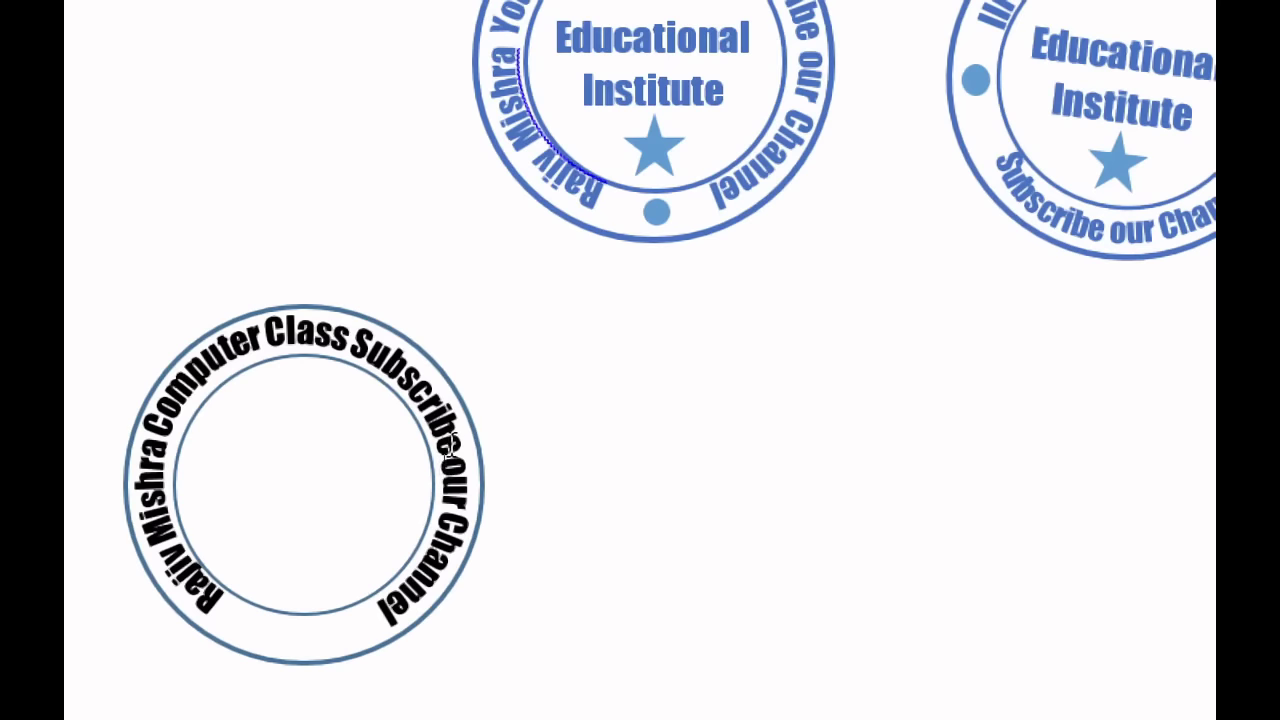
left_click(442, 461)
left_click(409, 397)
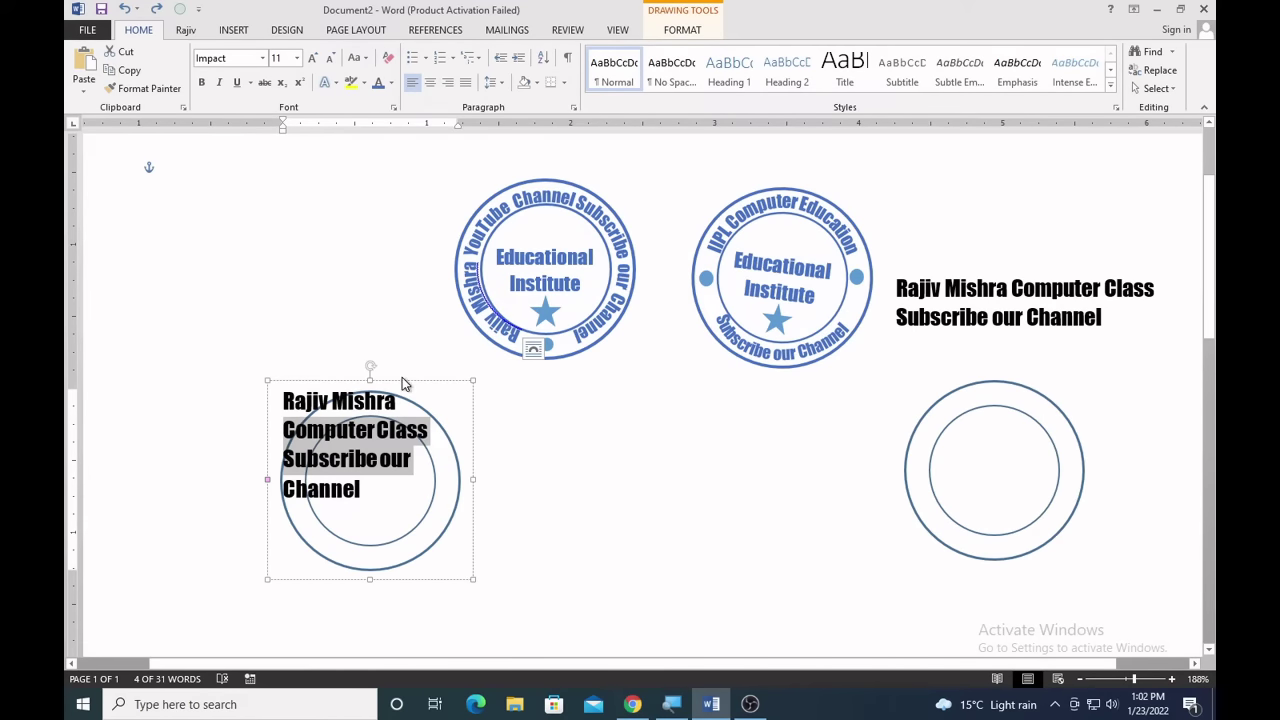
Copy the arched slogan beside the first stamp, then exit text editing so it shows curved.
left_click_drag(703, 426, 790, 386)
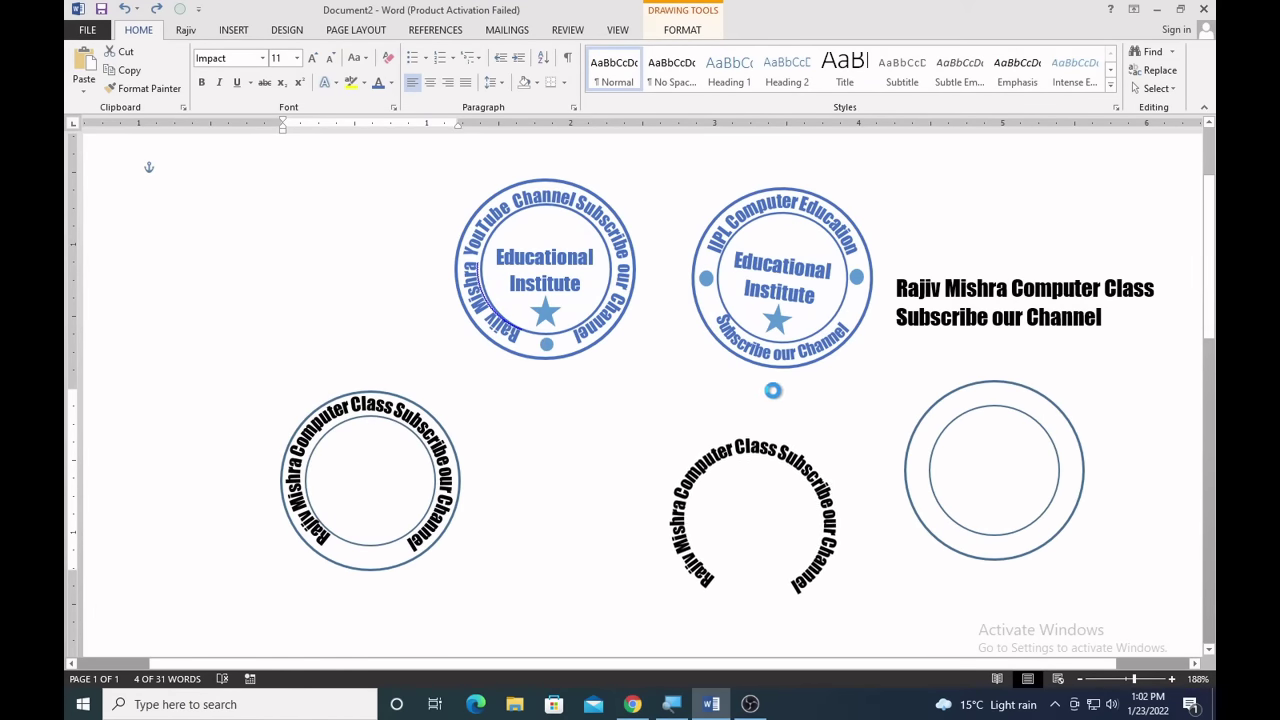
left_click(790, 386)
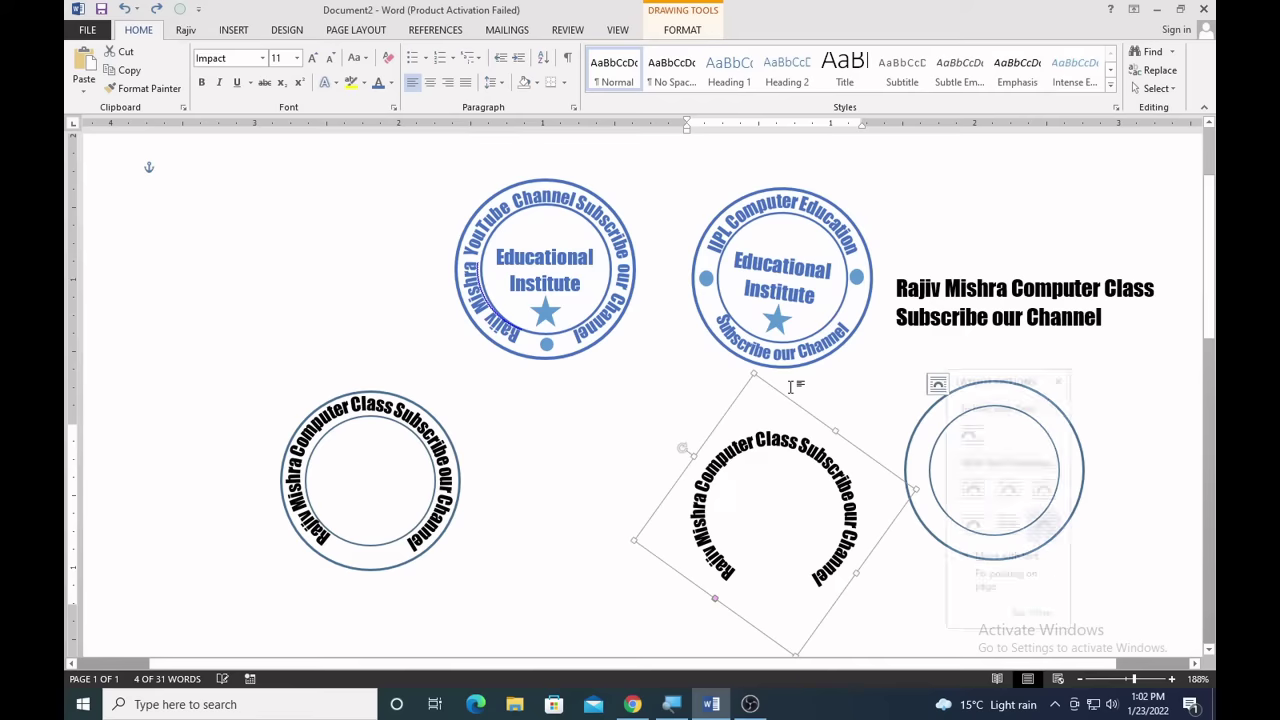
left_click(623, 490)
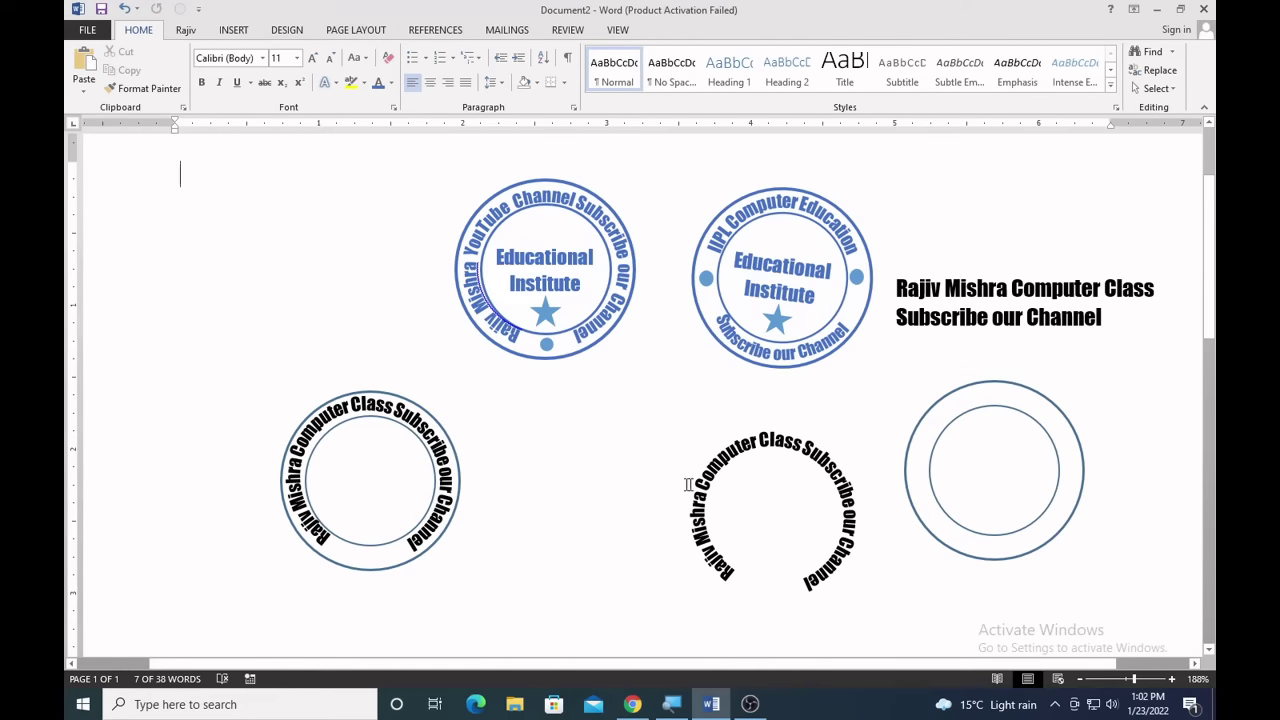
double_click(737, 468)
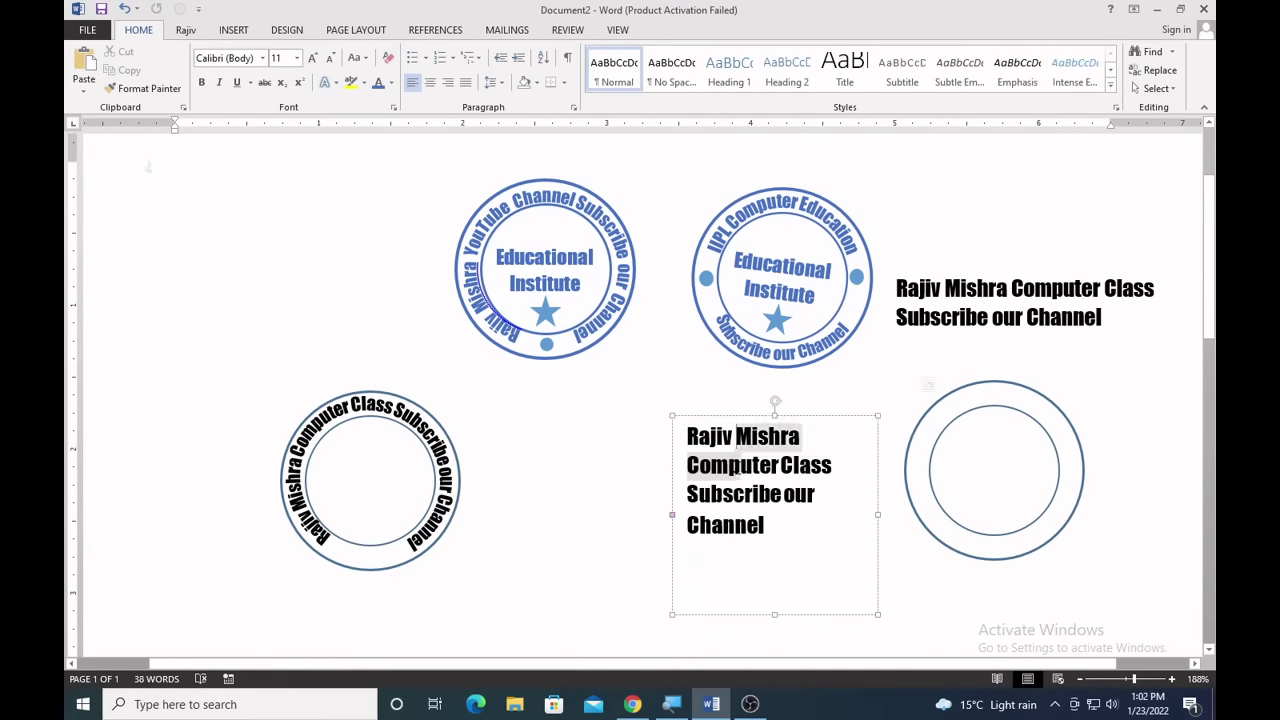
left_click(601, 479)
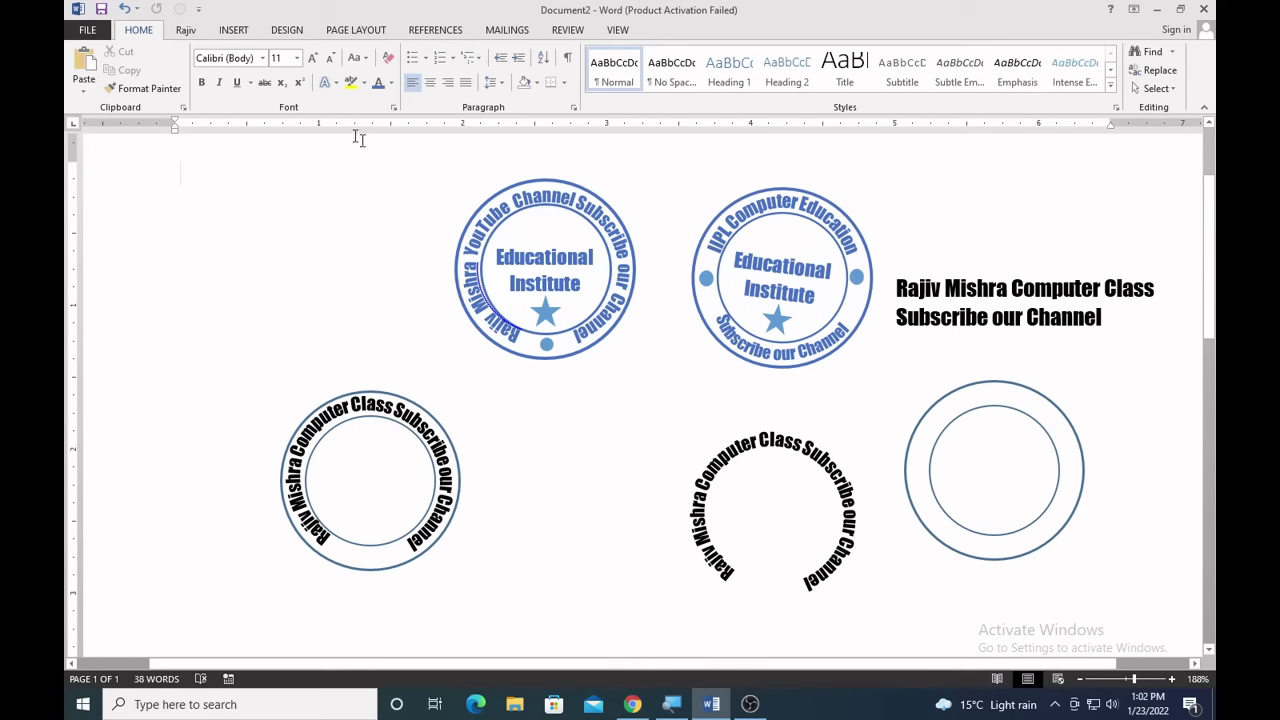
Draw a small 5-point star at the bottom of the left double ring.
left_click(240, 36)
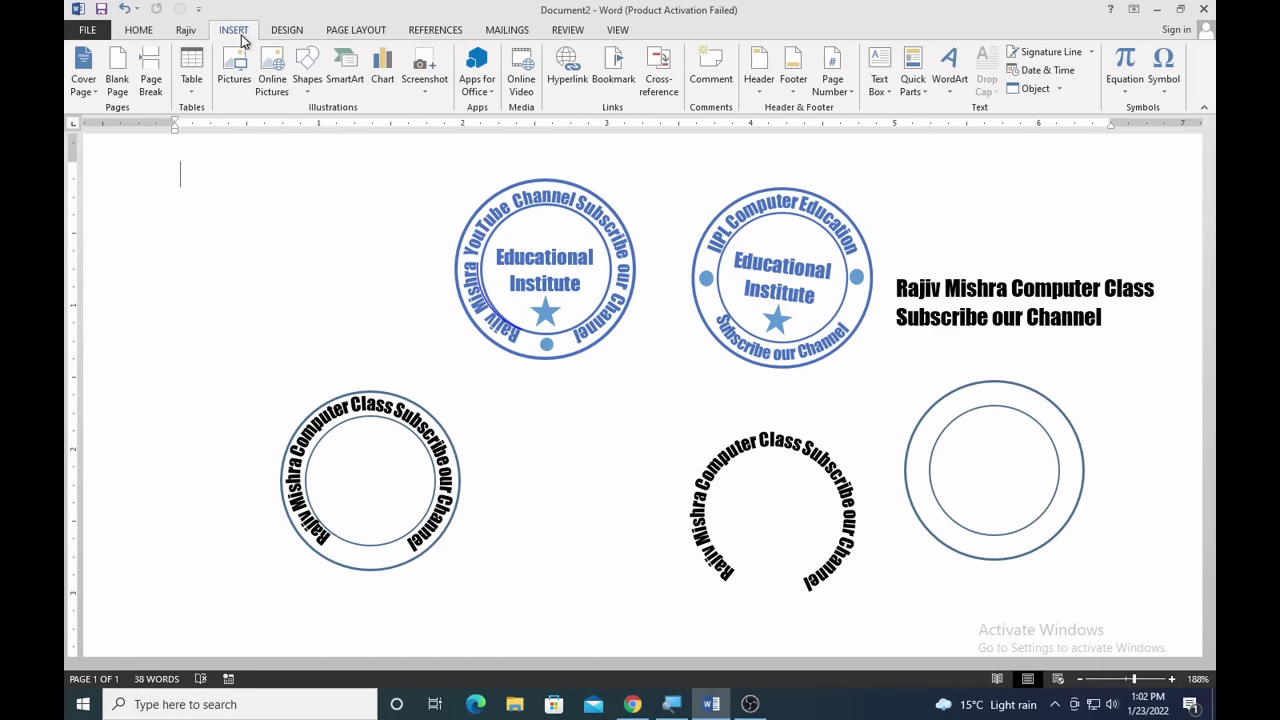
left_click(307, 80)
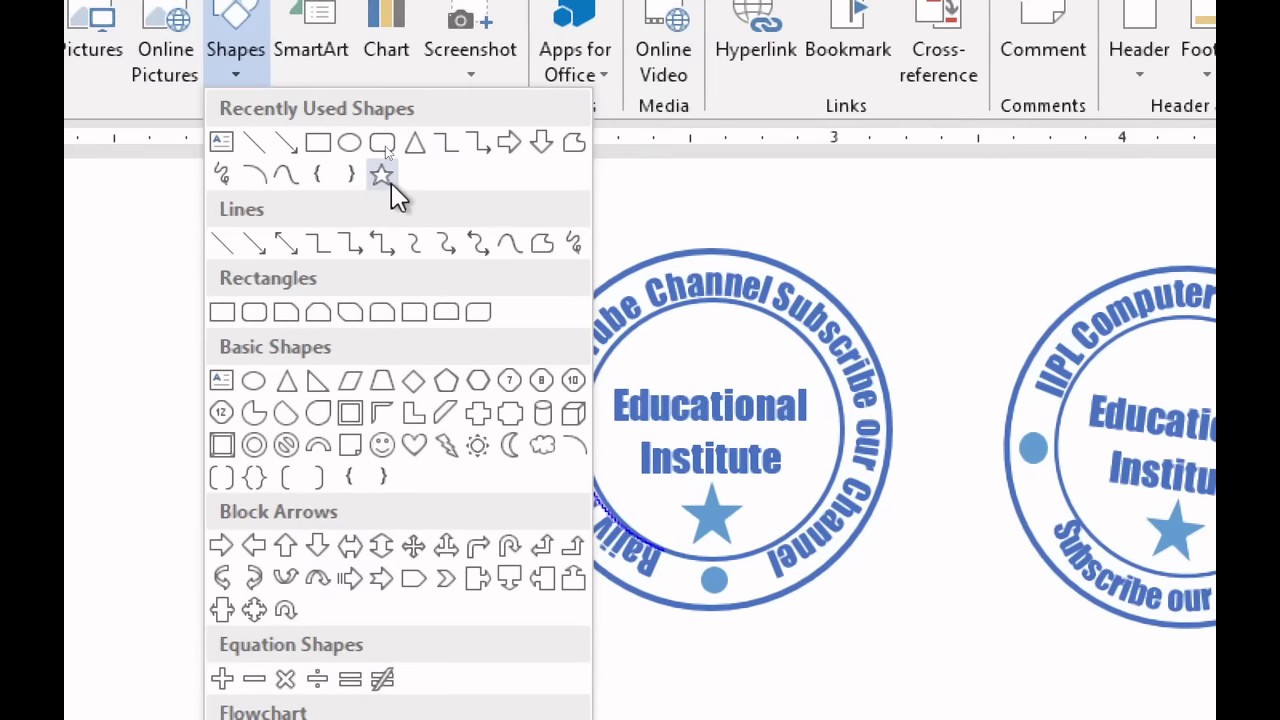
left_click(391, 186)
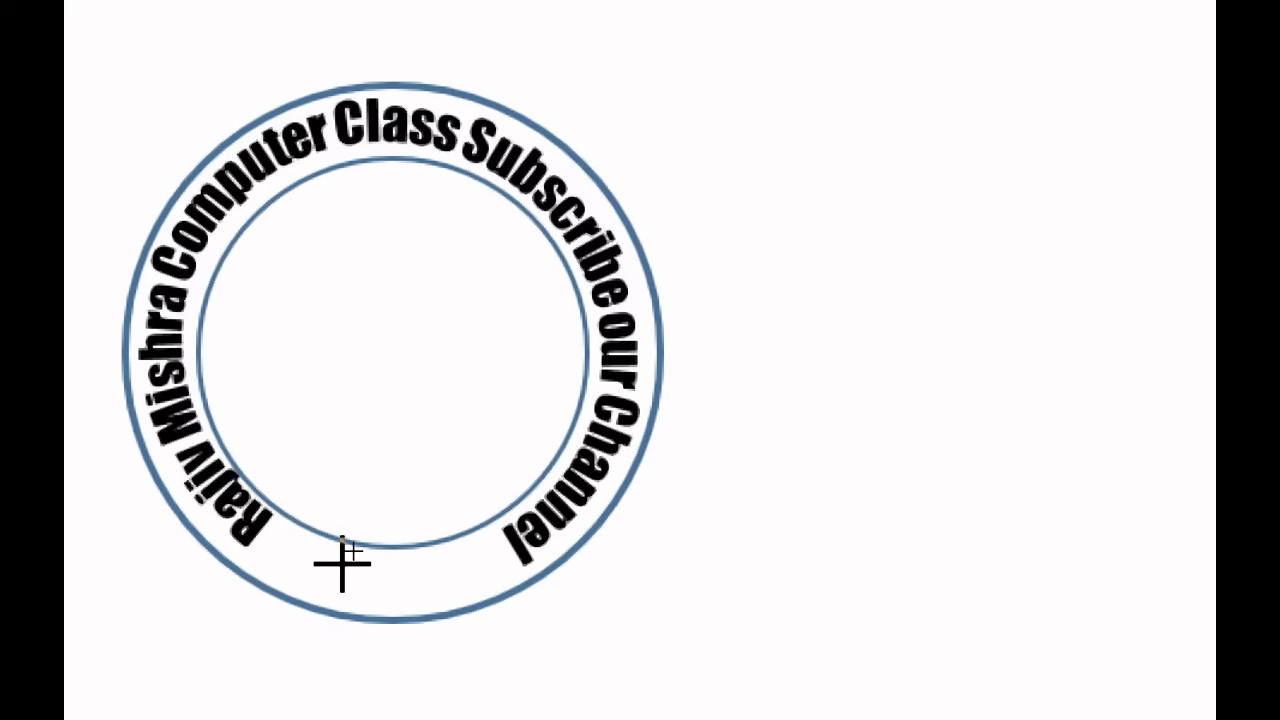
mouse_move(340, 562)
left_mouse_down()
mouse_move(394, 606)
mouse_move(370, 566)
left_mouse_up()
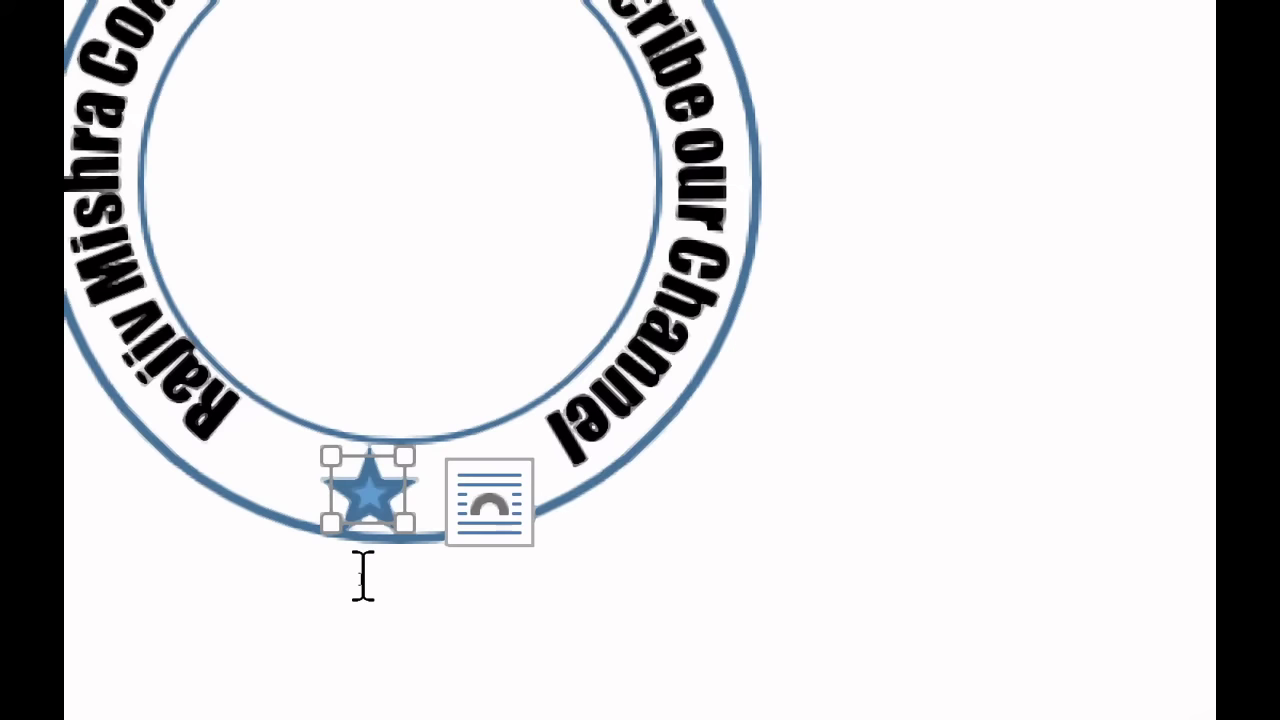
Nudge the star with arrow keys until it's centred between the lettering's ends.
key("Right")
key("Up")
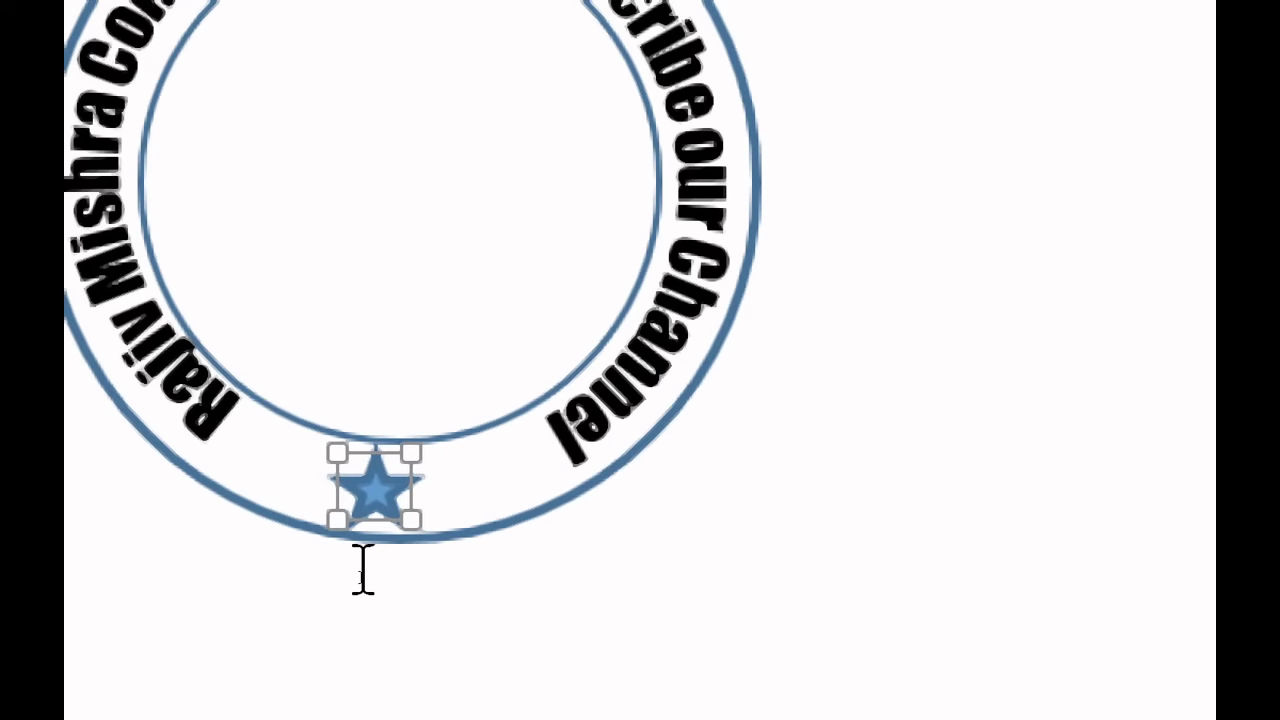
key("Right")
key("Right")
key("Right")
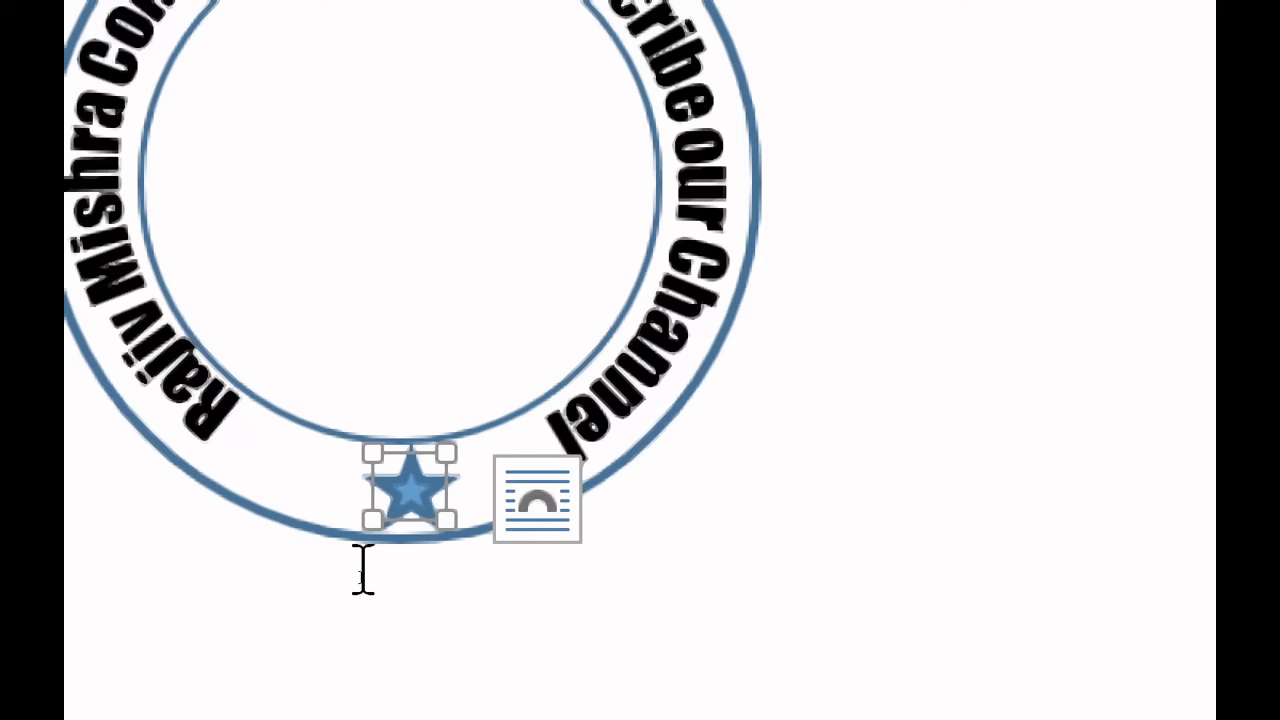
key("Right")
key("Left")
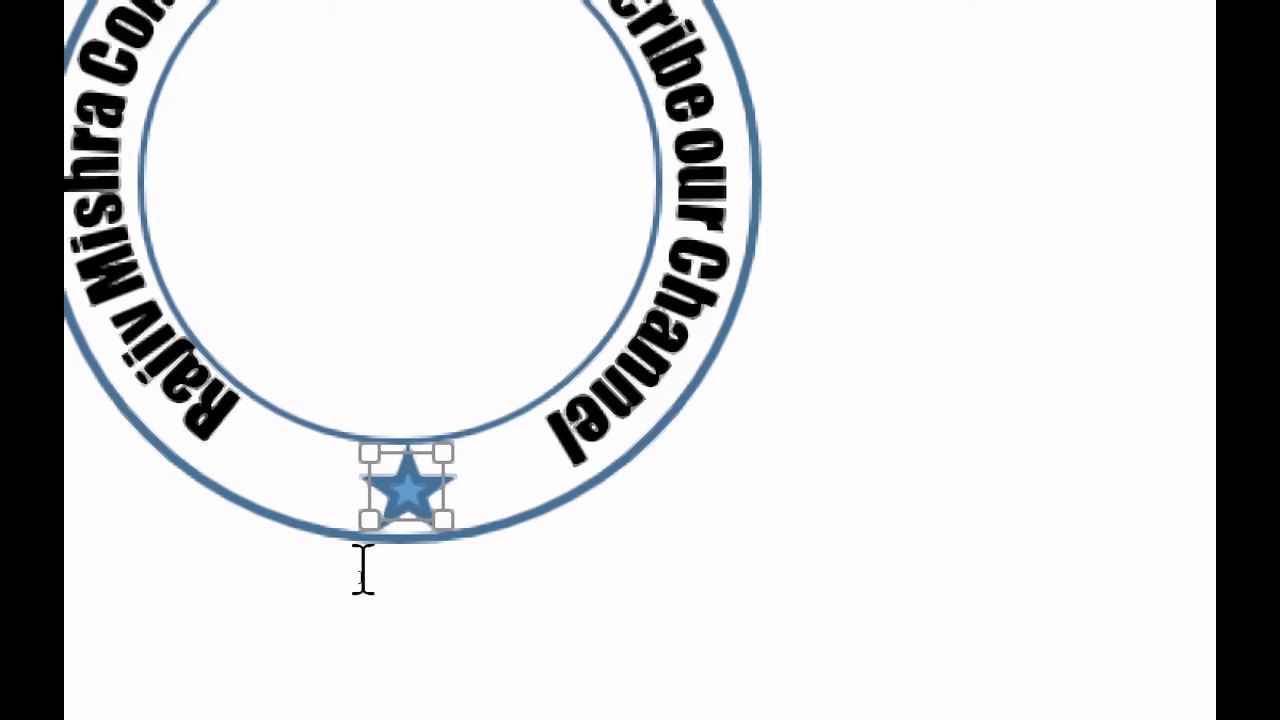
key("Left")
key("Left")
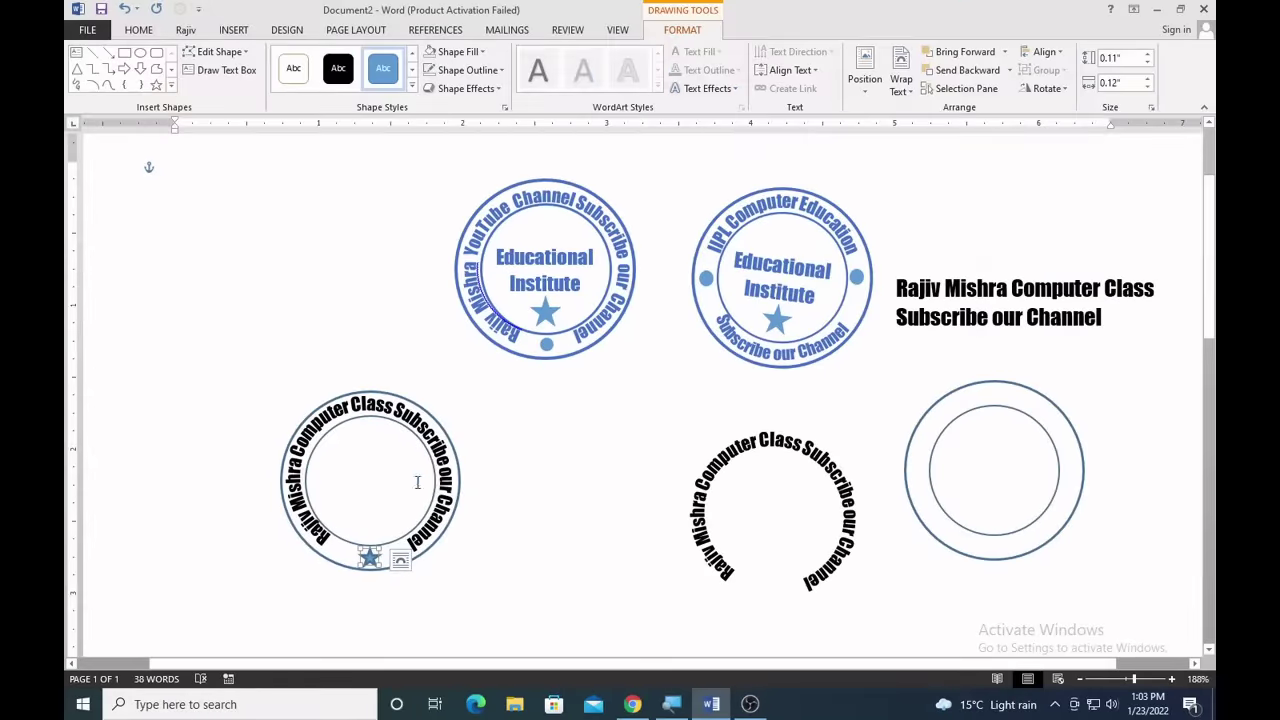
double_click(417, 483)
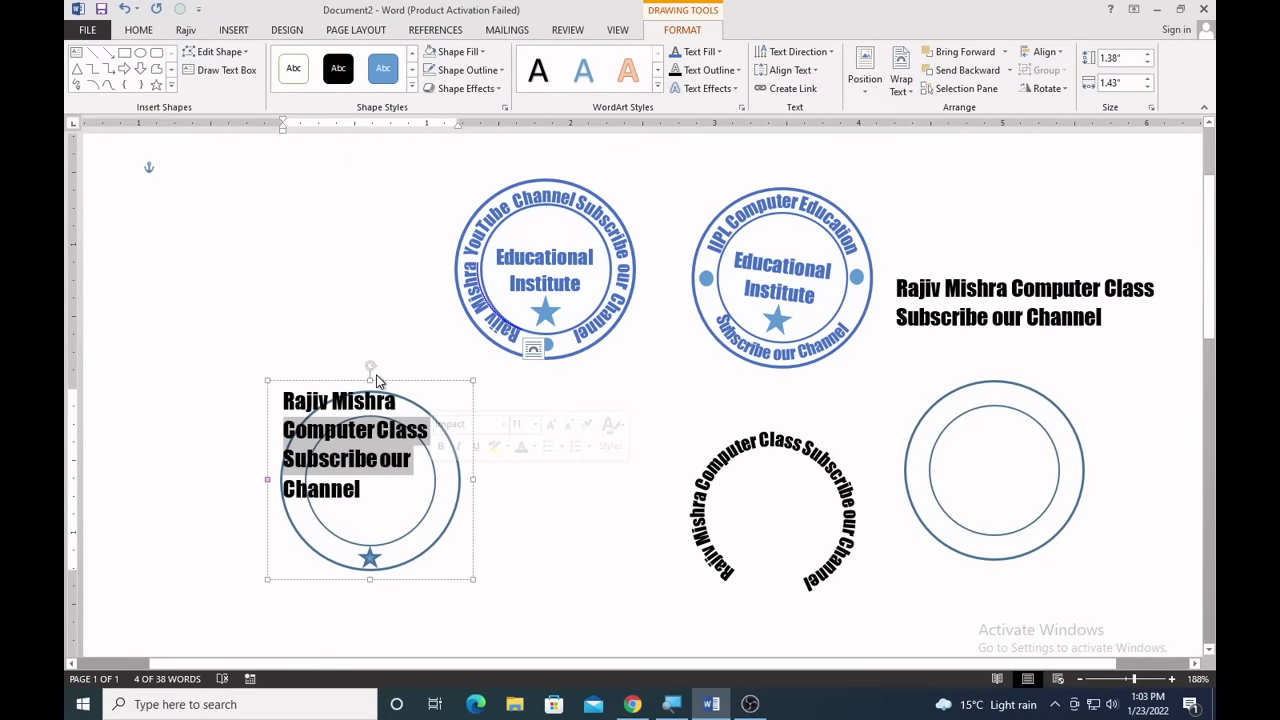
left_click(379, 380)
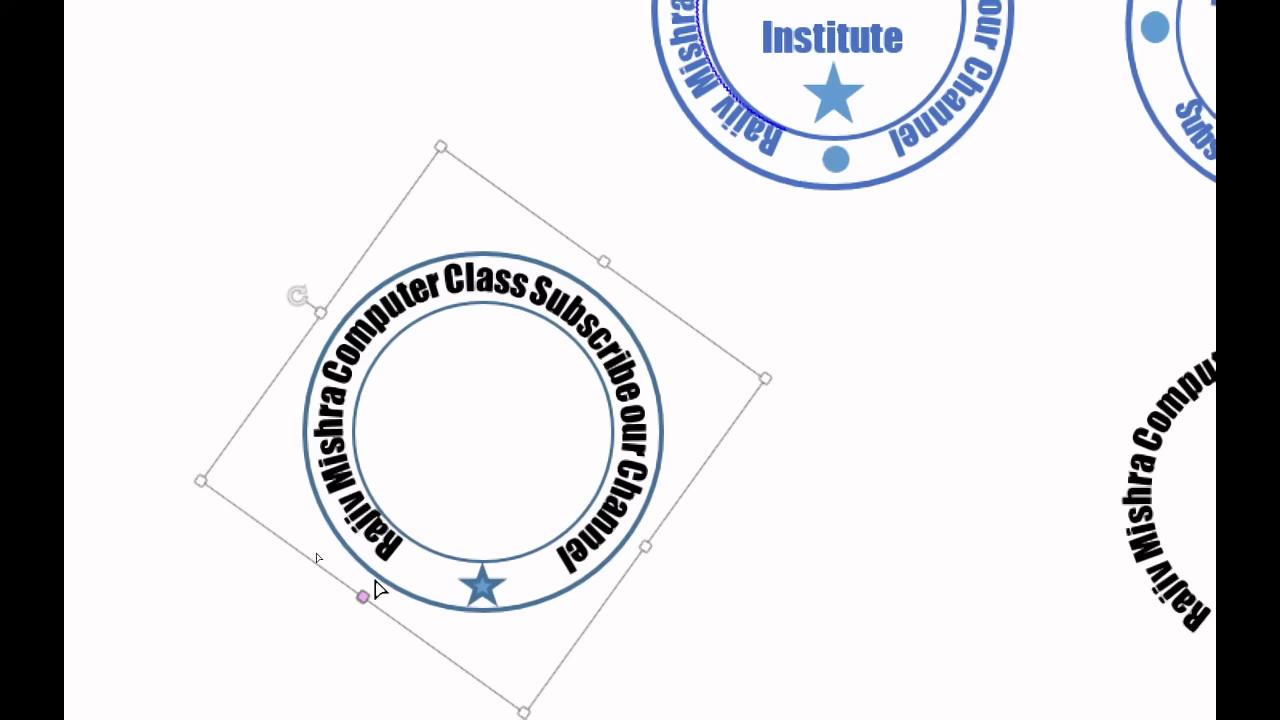
left_click_drag(368, 599, 380, 575)
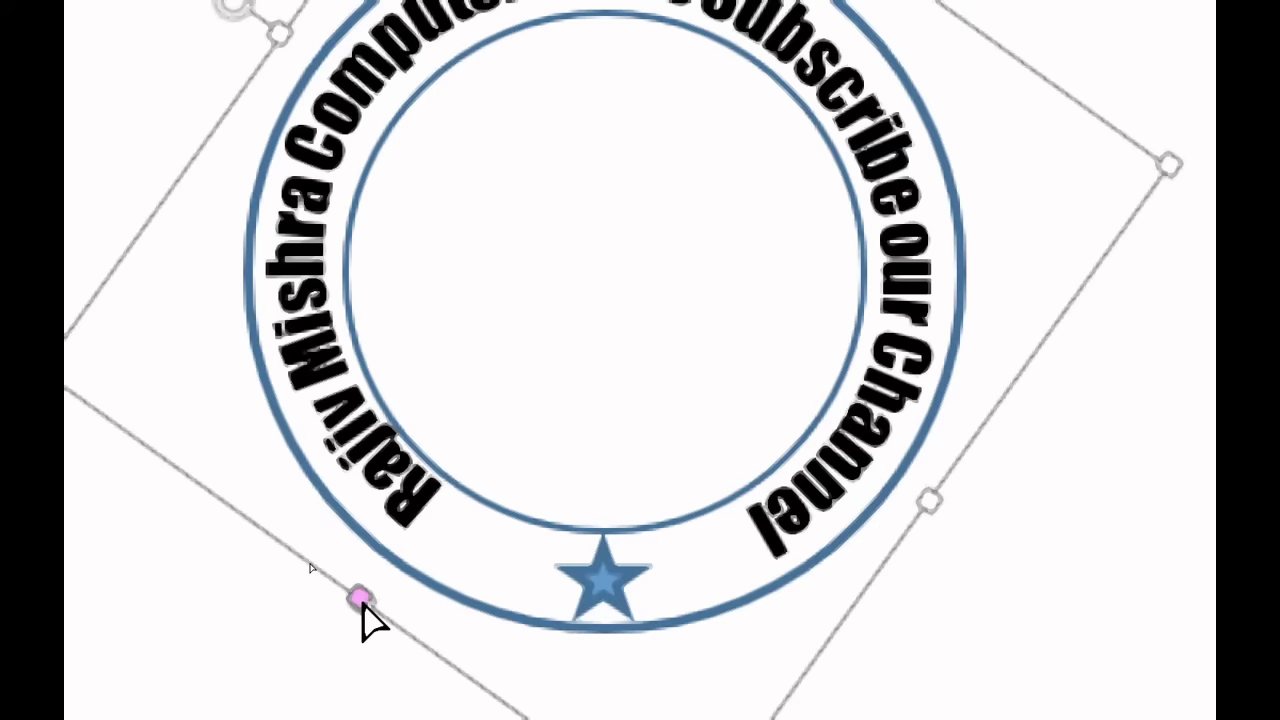
mouse_move(362, 598)
left_mouse_down()
mouse_move(385, 575)
mouse_move(197, 292)
mouse_move(237, 97)
left_mouse_up()
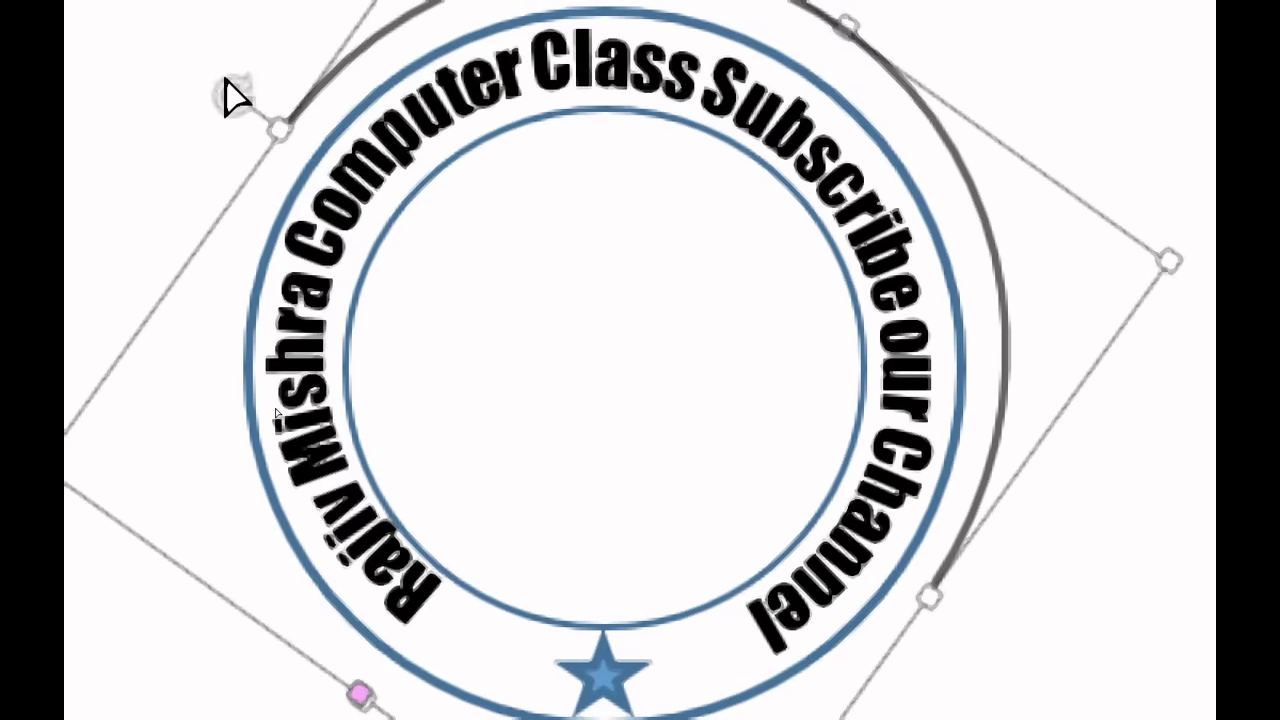
left_click_drag(237, 97, 230, 90)
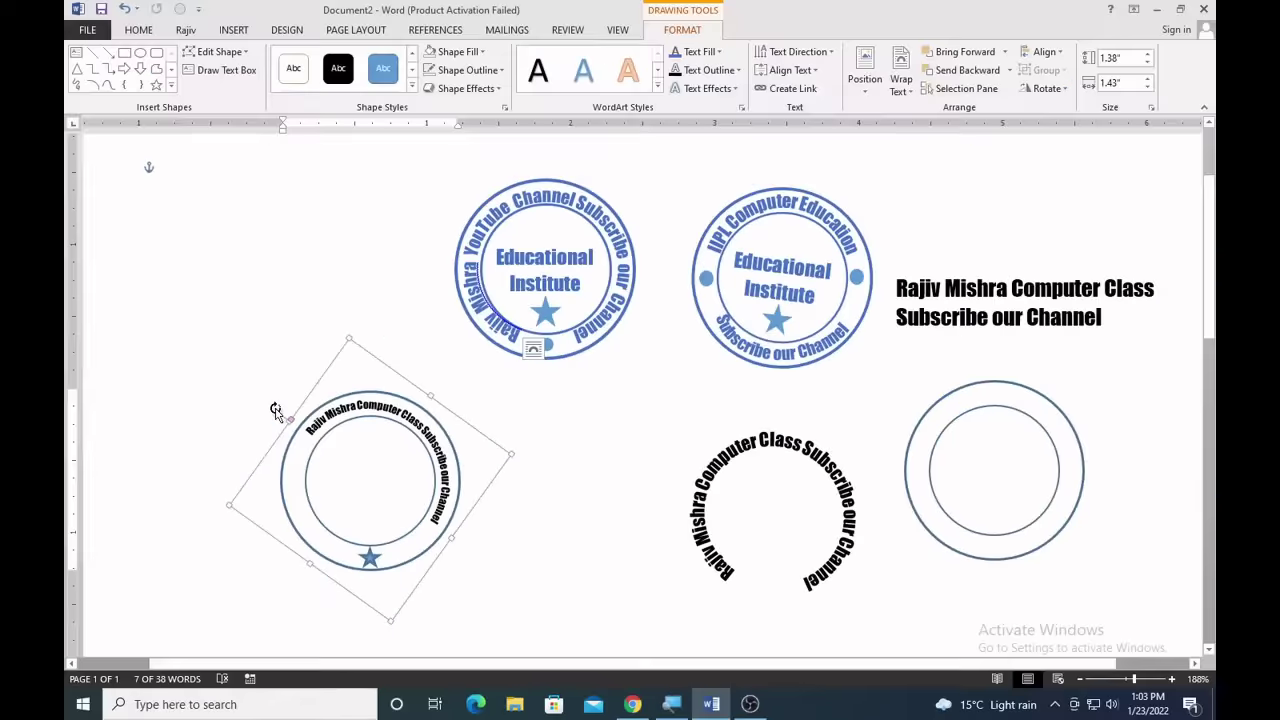
key("ctrl+z")
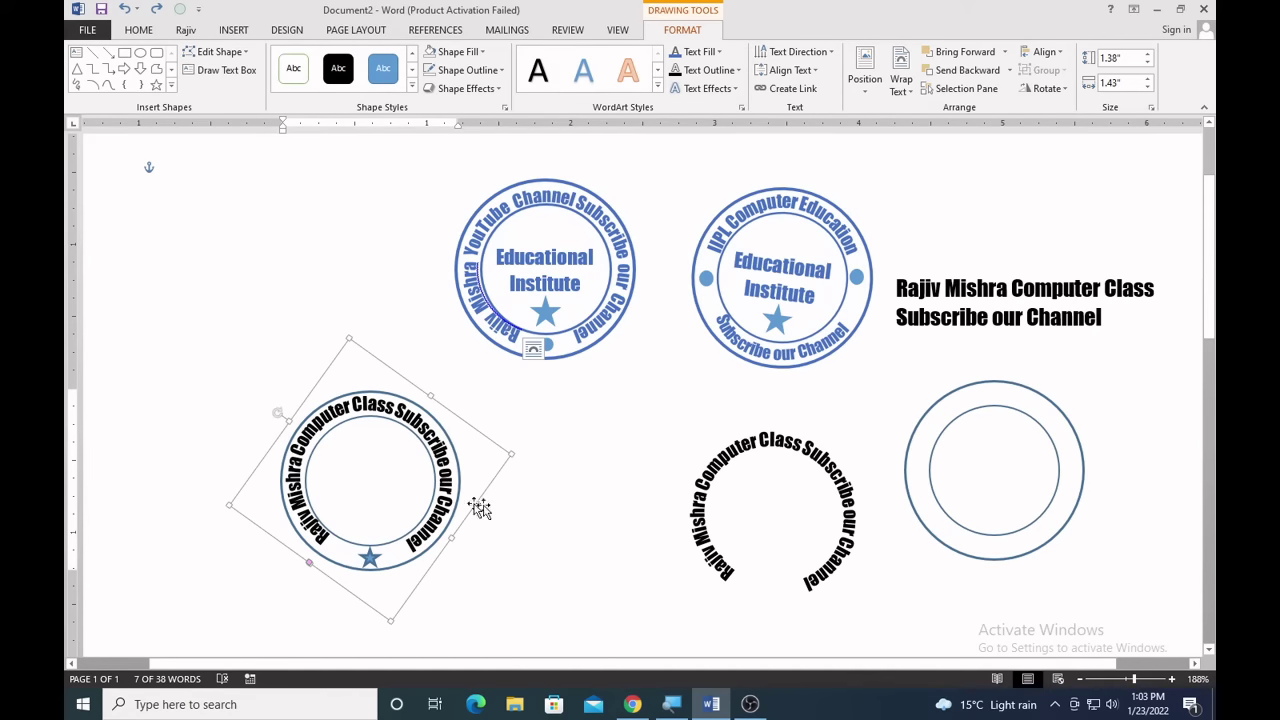
Copy the flat two-line slogan text box onto the left stamp, undoing an accidental arched-text duplicate.
triple_click(716, 530)
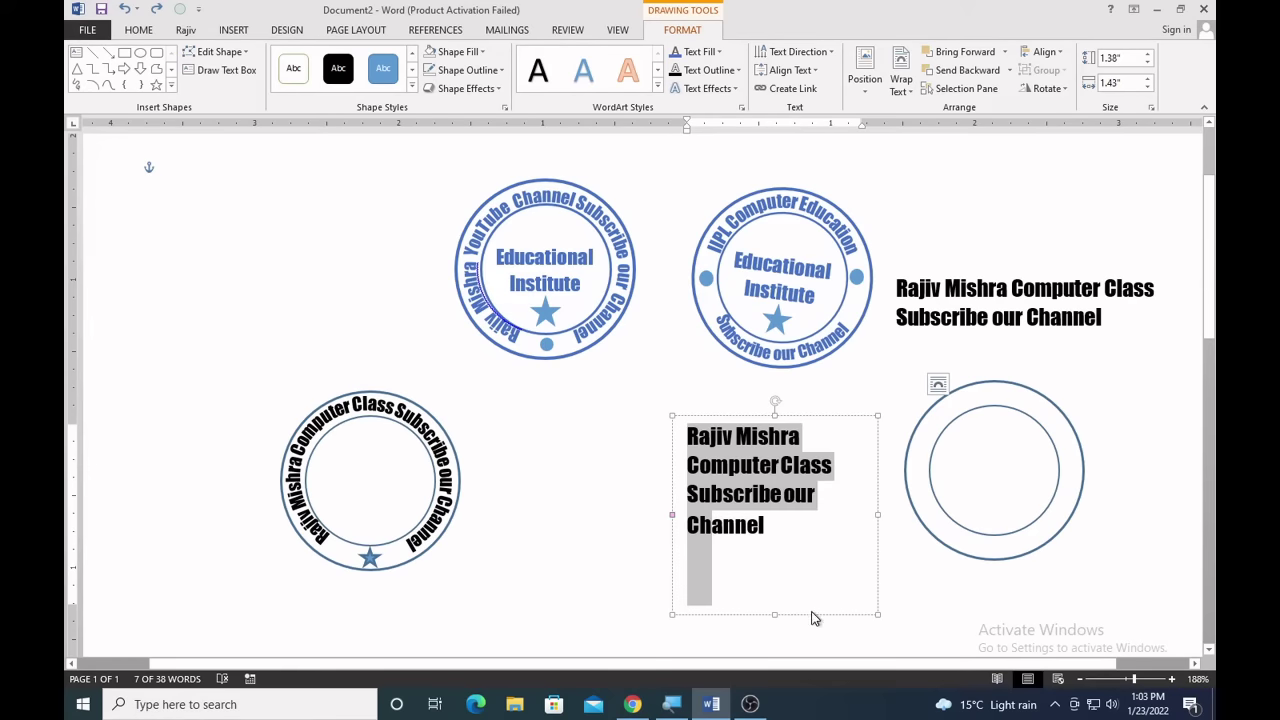
left_click_drag(771, 618, 534, 551)
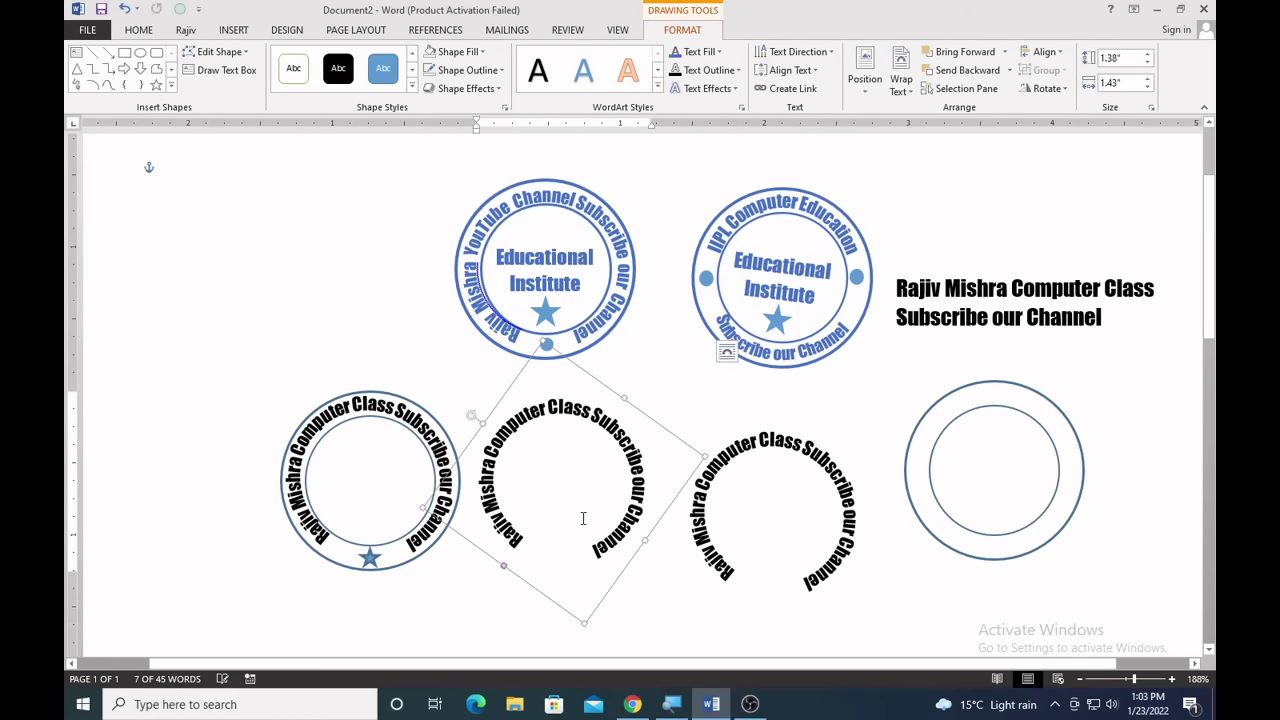
key("ctrl+z")
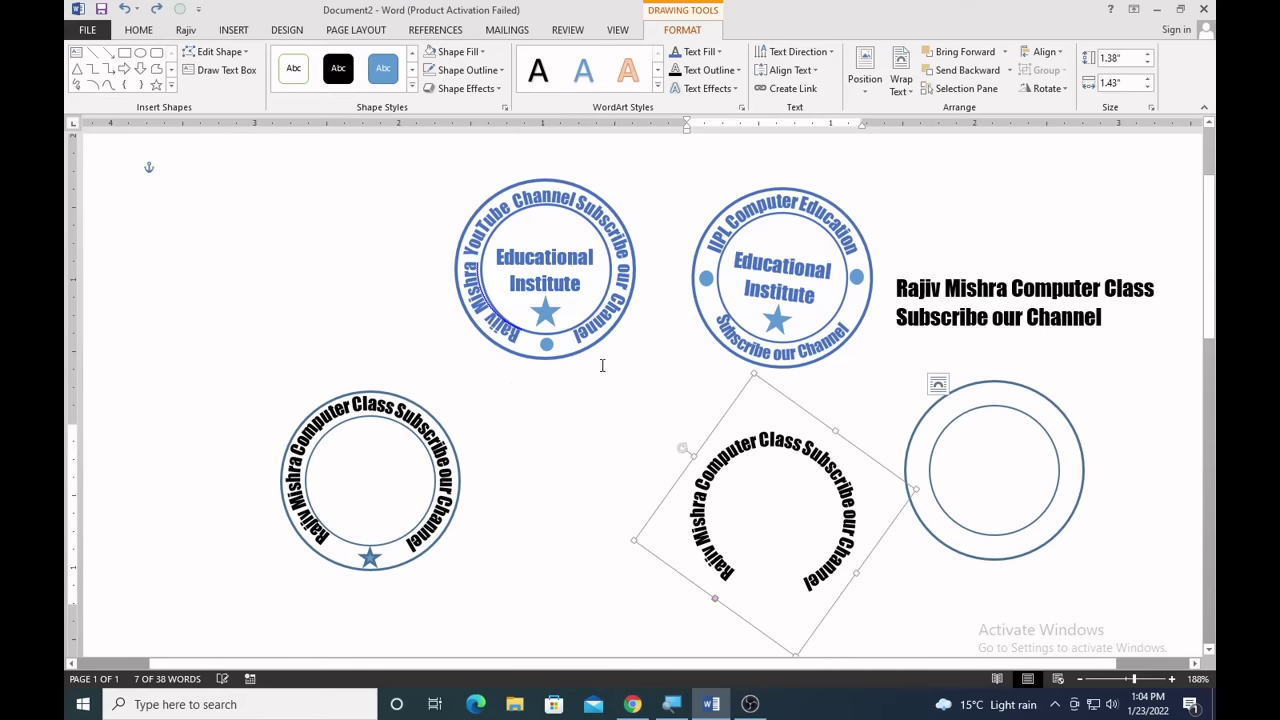
left_click(950, 317)
left_click_drag(930, 360, 354, 535)
Replace the copied box's text with 'Computer' and 'Education' on two lines.
key("ctrl+a")
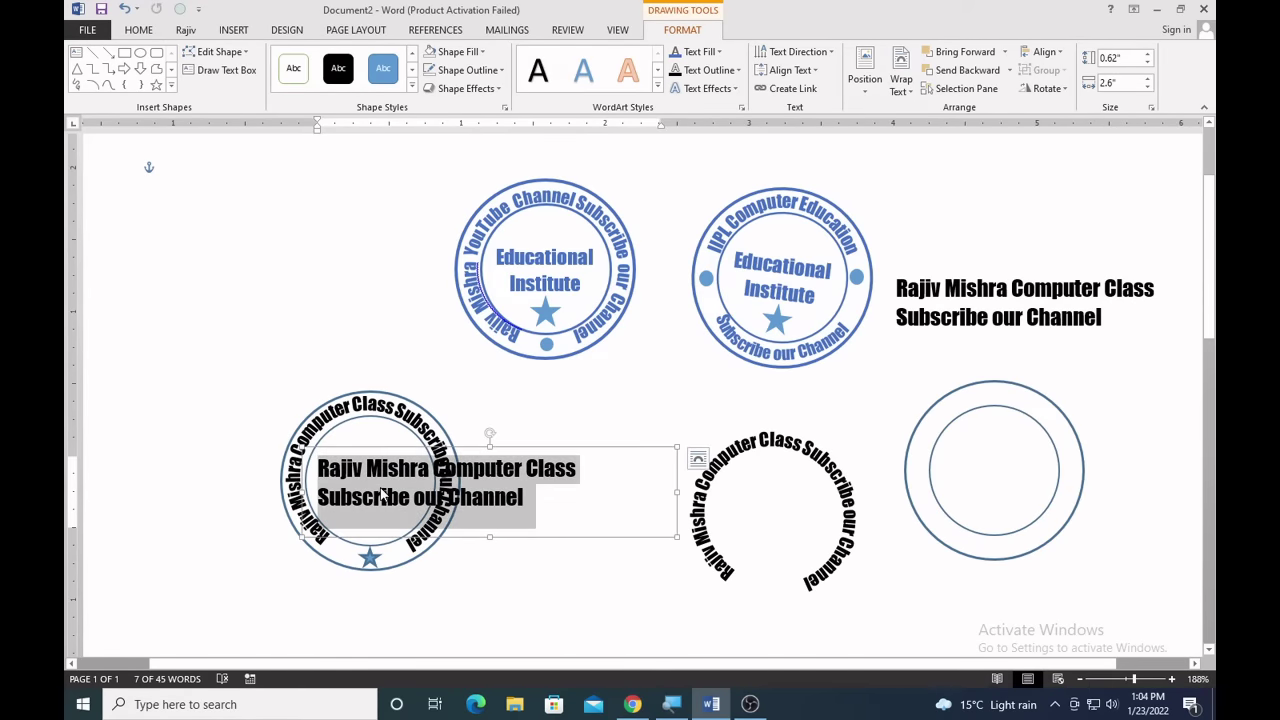
type("Com")
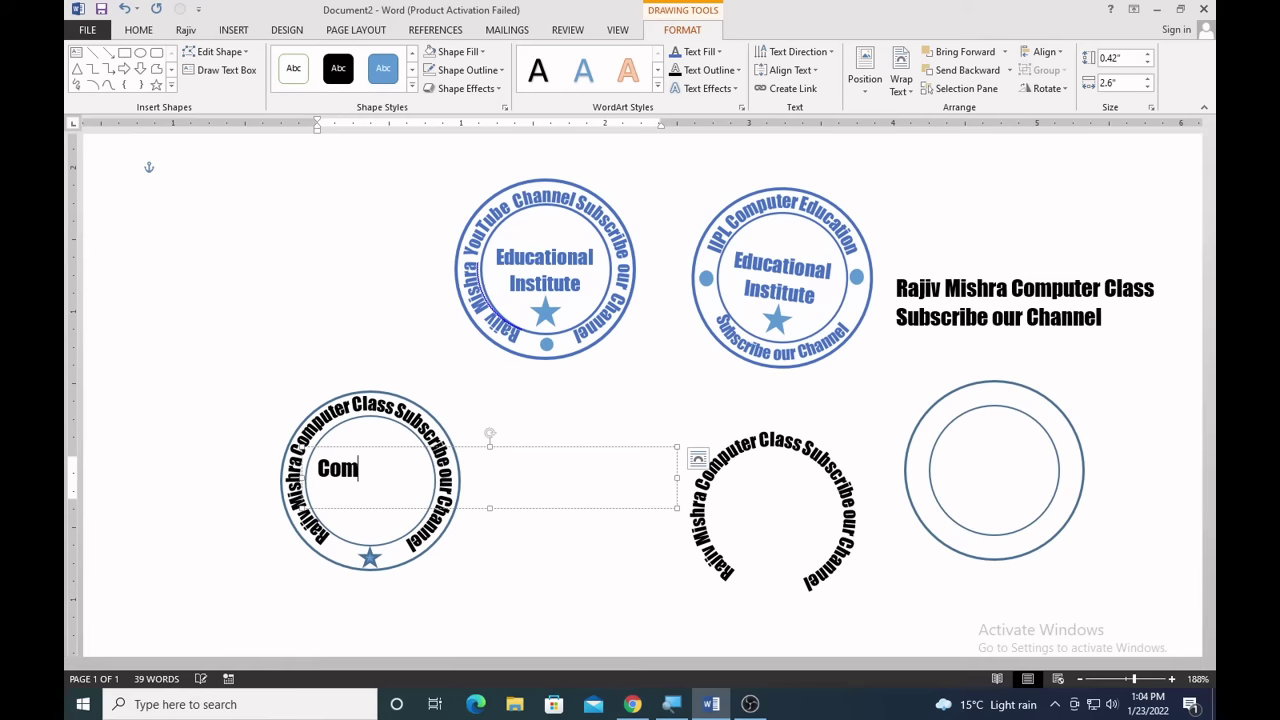
type("puter")
key("Return")
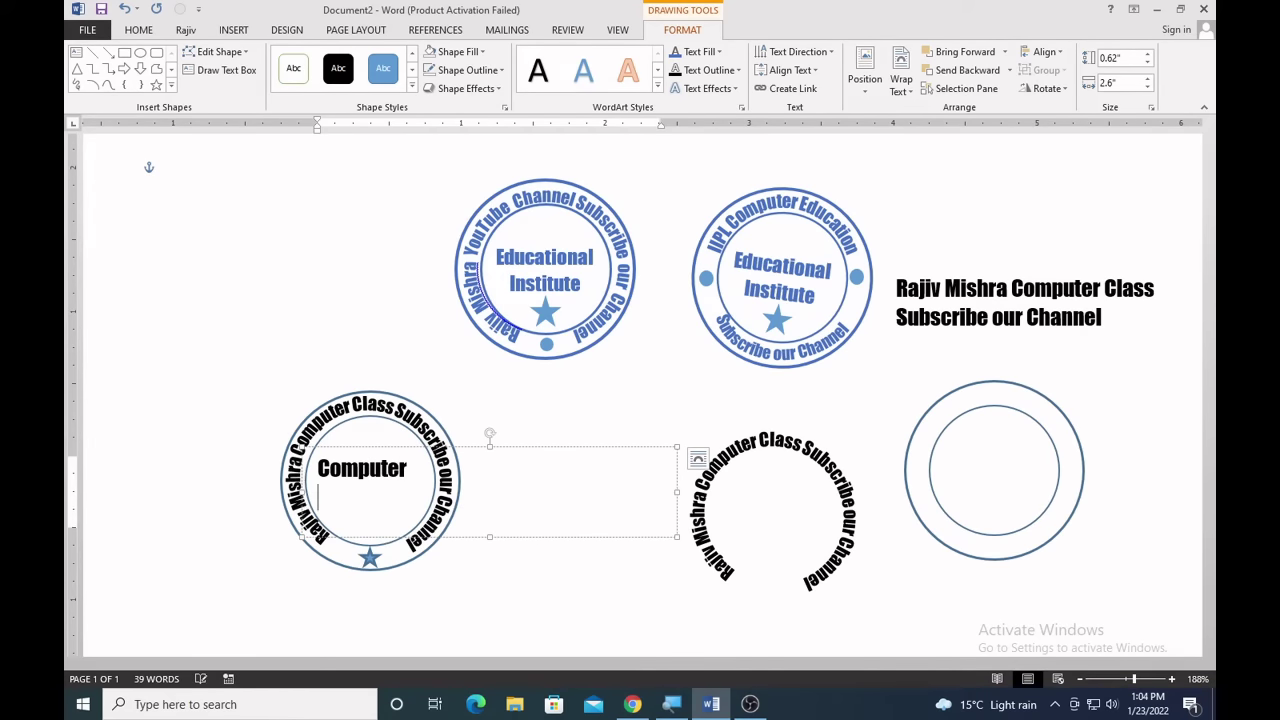
type("Educ")
type("ation")
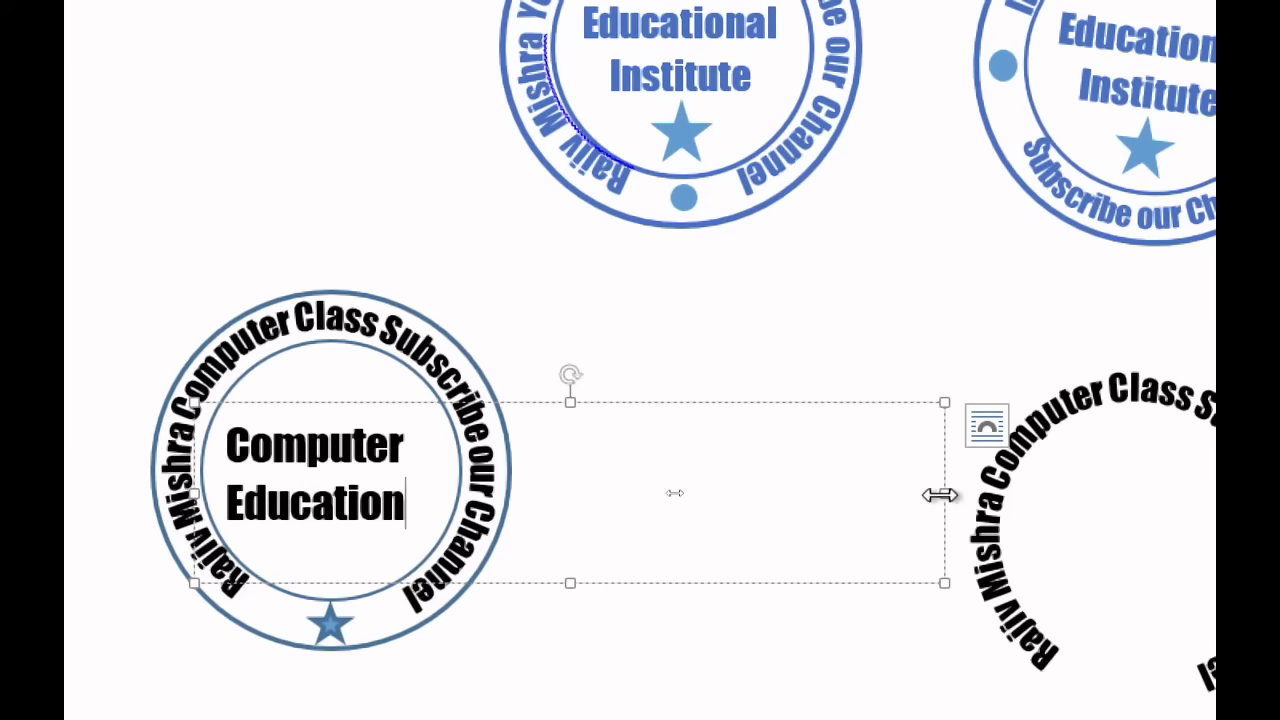
Narrow the text box to fit inside the ring and nudge it centred above the star.
mouse_move(940, 494)
left_mouse_down()
mouse_move(429, 474)
mouse_move(443, 472)
left_mouse_up()
key("Right")
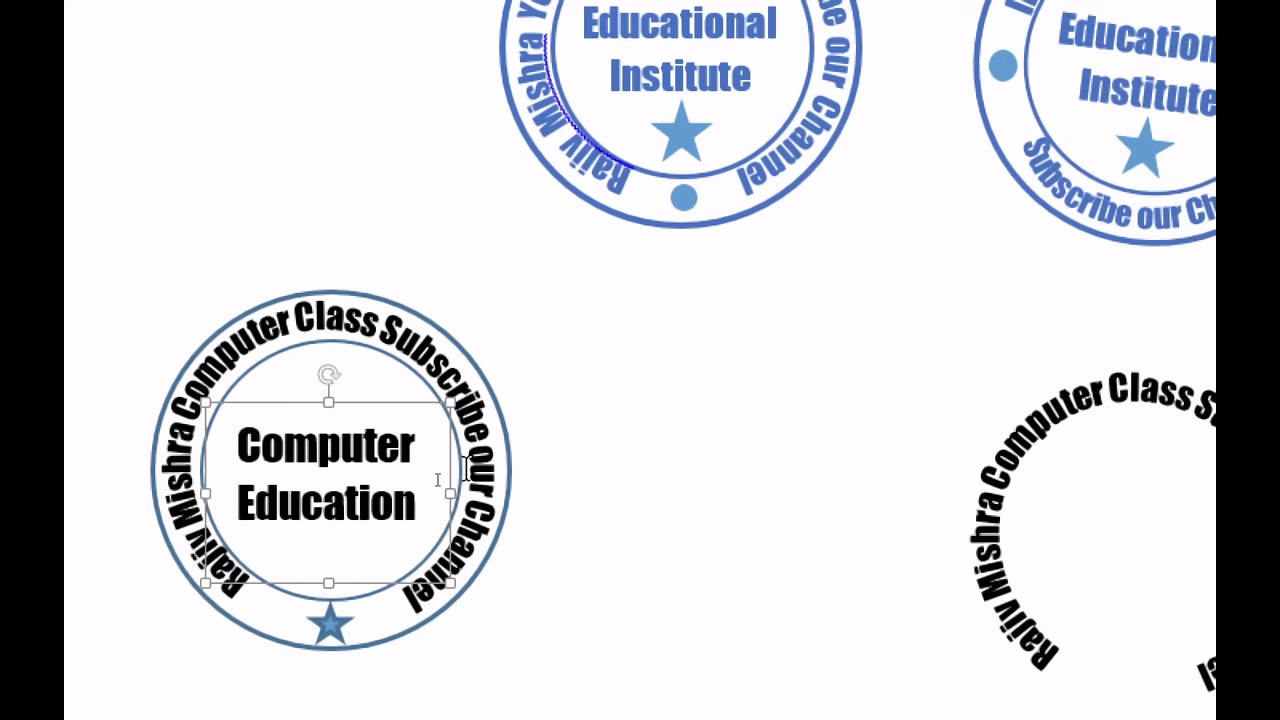
key("Right")
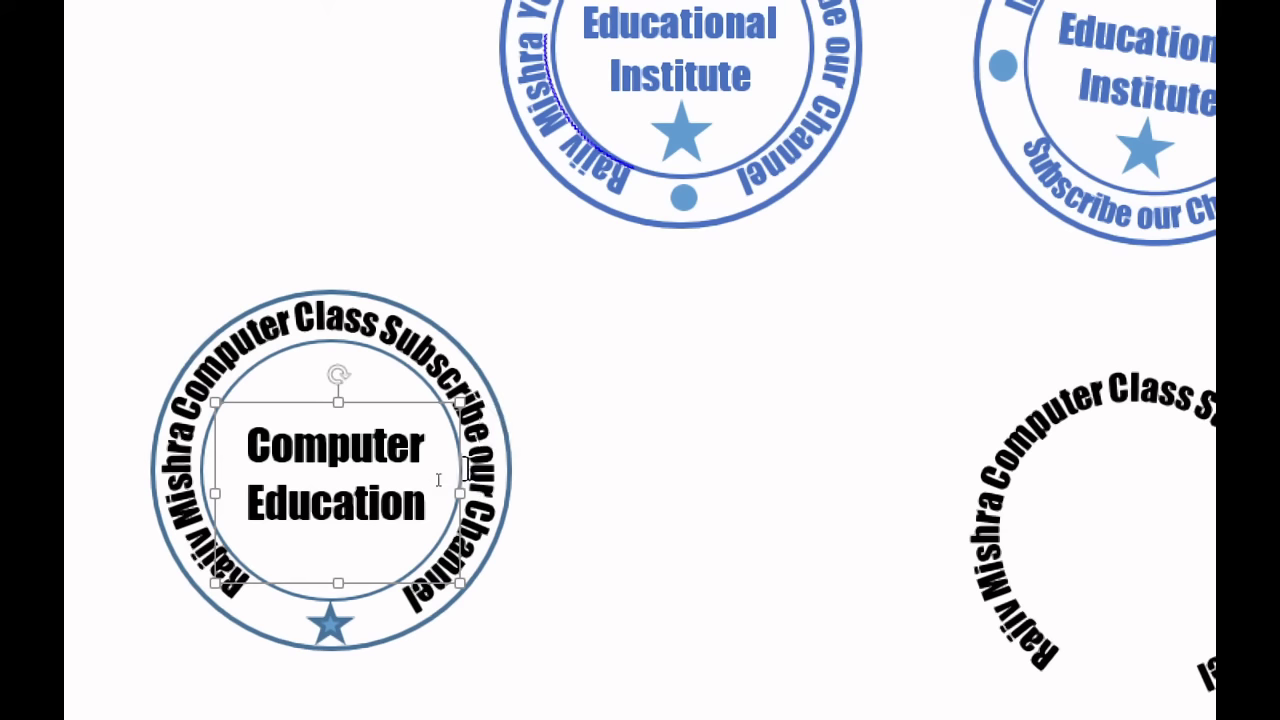
key("Left")
key("Left")
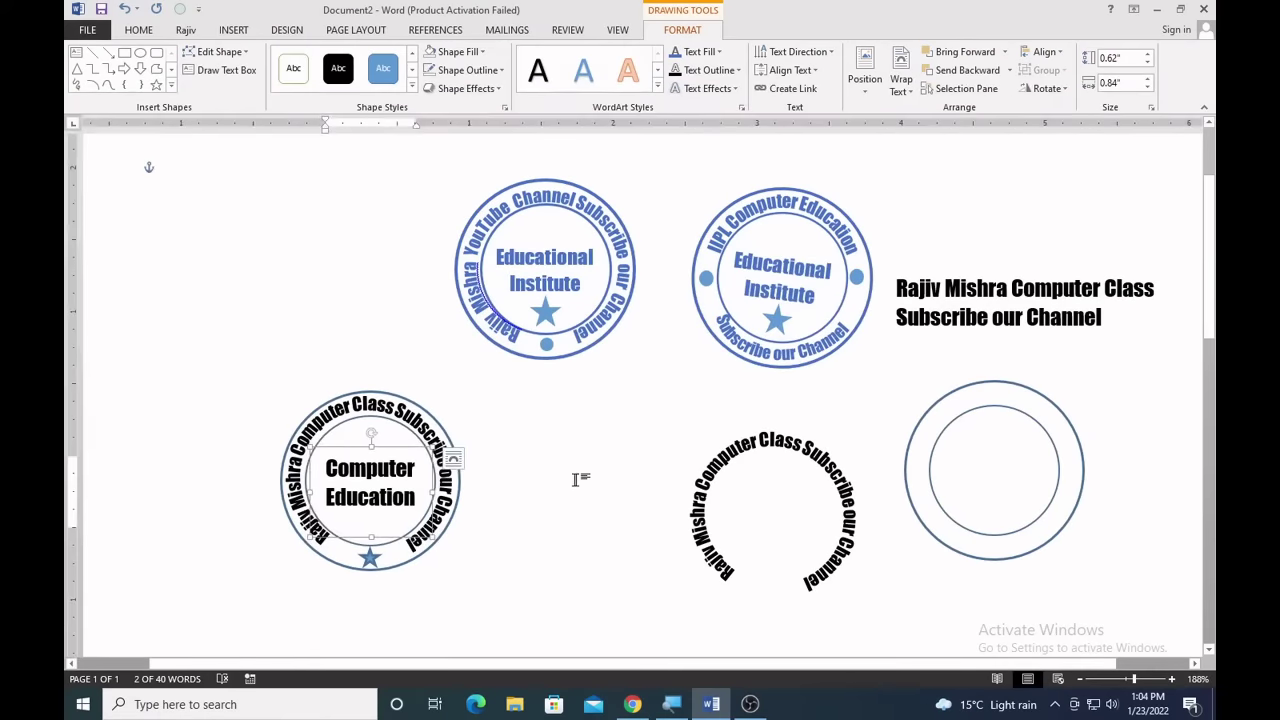
left_click(580, 480)
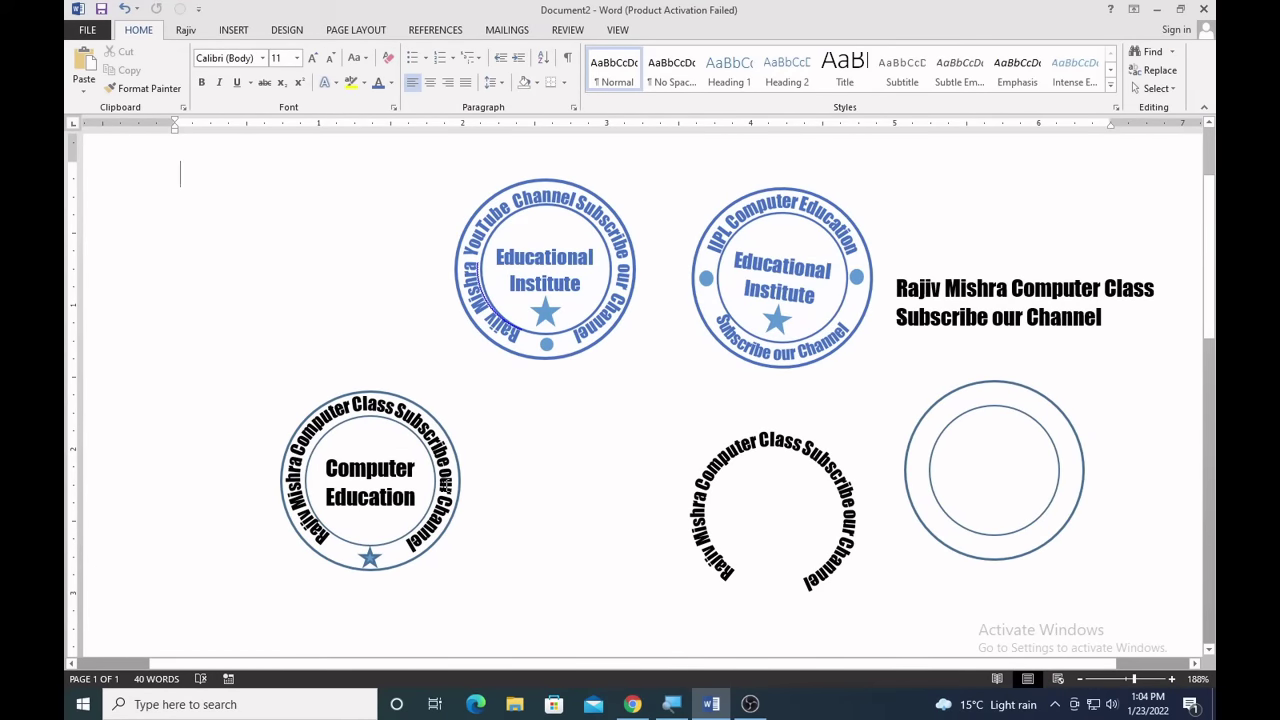
Colour the left stamp's curved ring text blue.
left_click(408, 408)
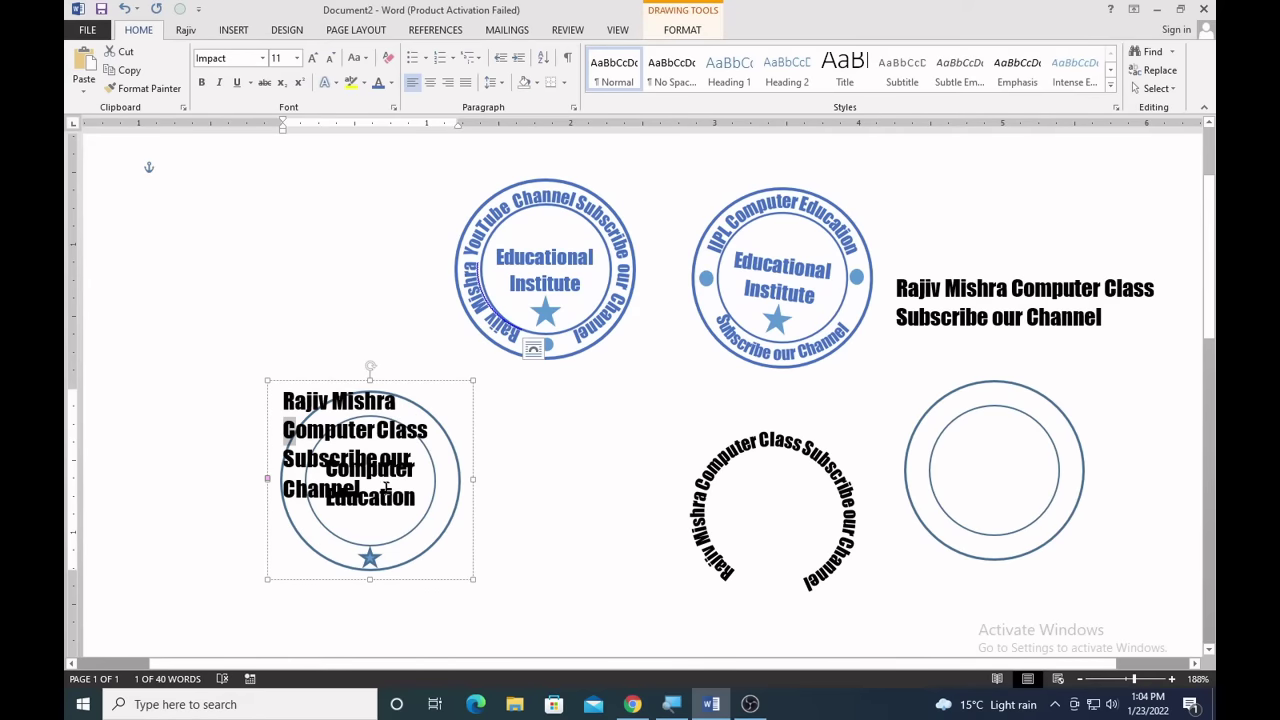
key("ctrl+a")
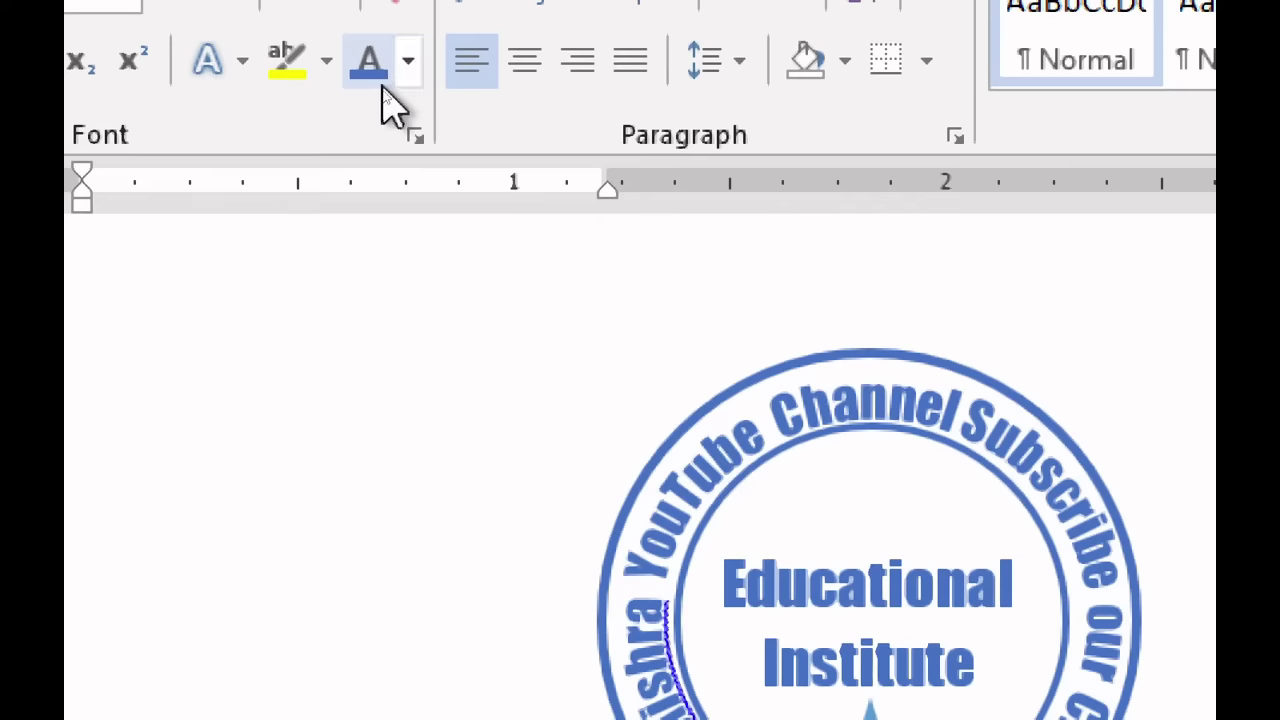
left_click(380, 84)
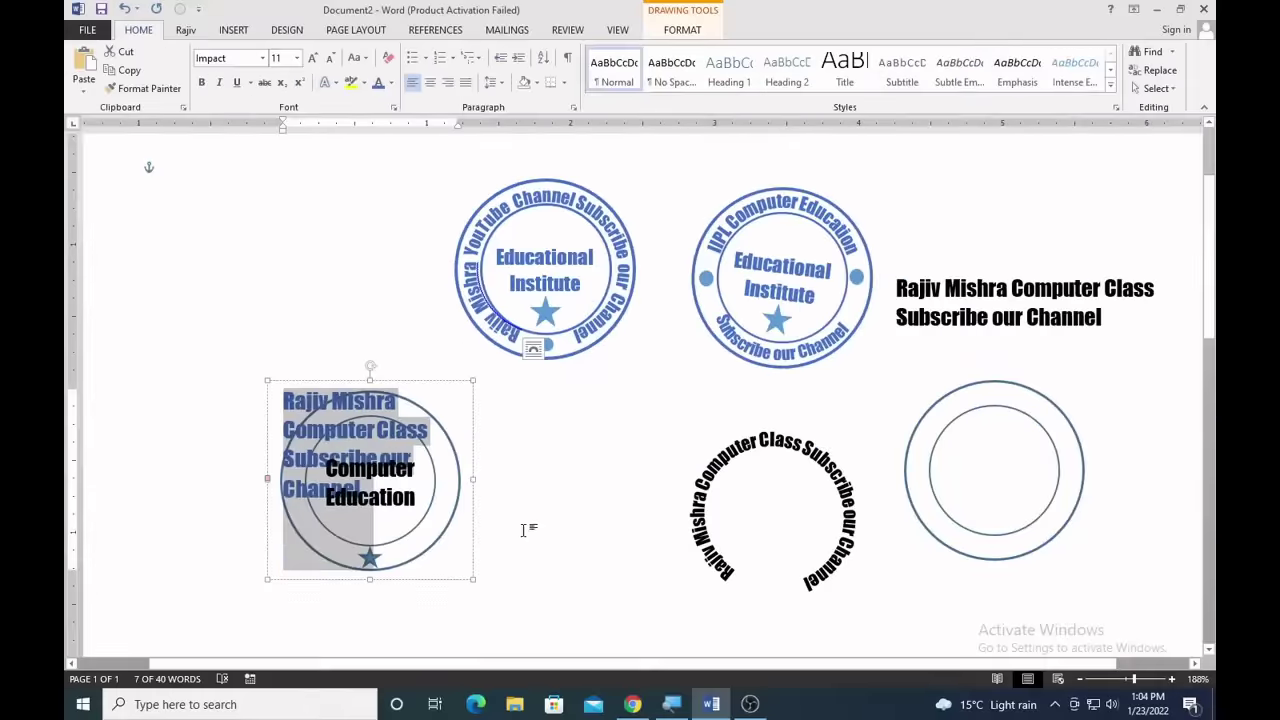
left_click(523, 528)
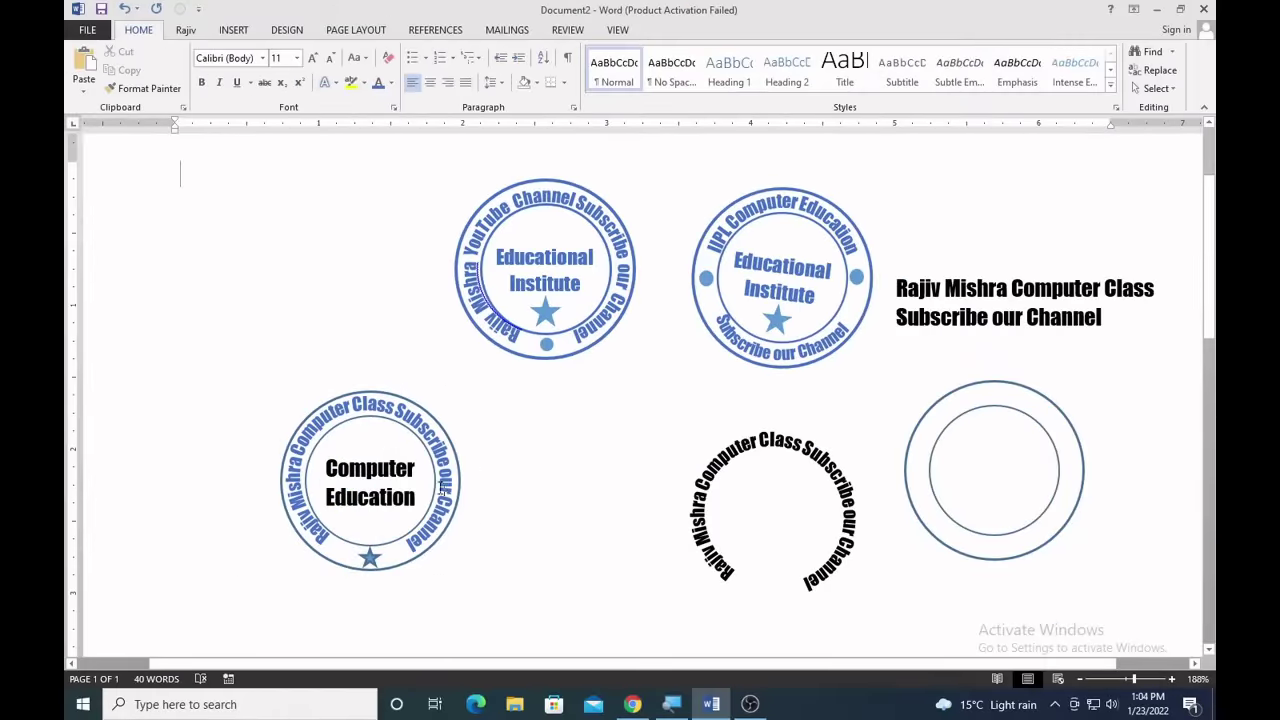
Colour the Computer Education text blue.
left_click(382, 457)
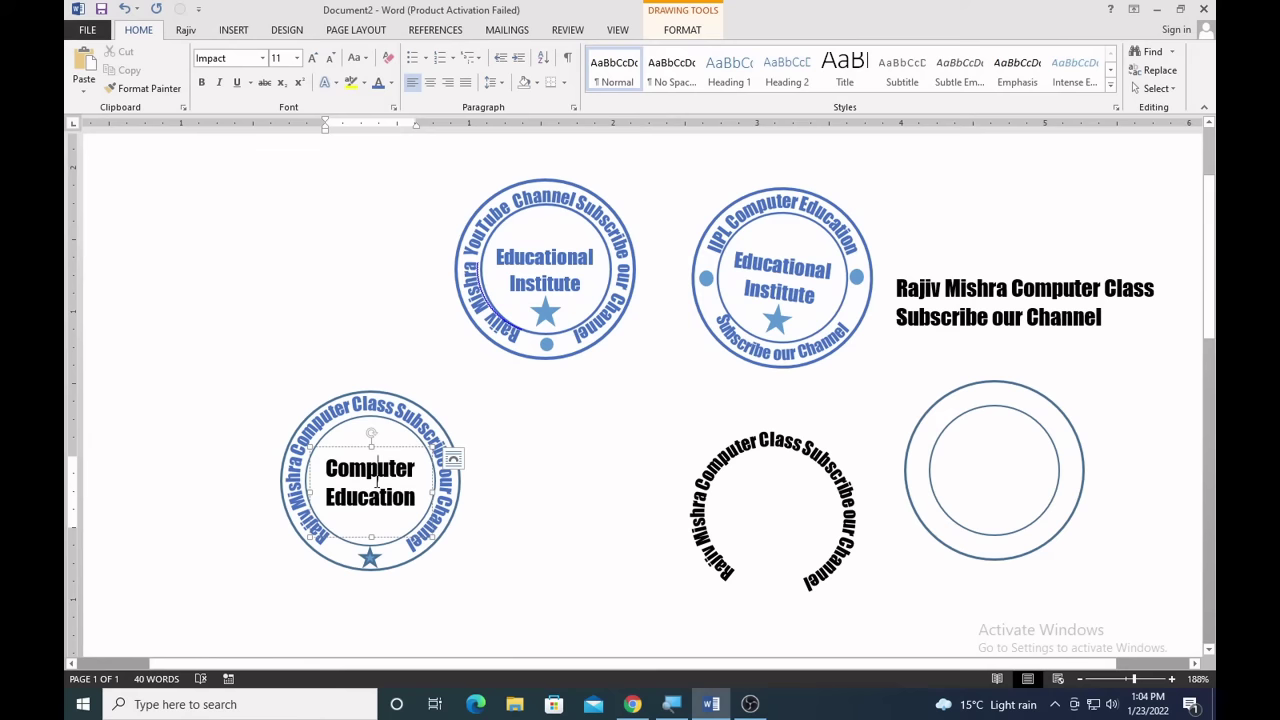
key("ctrl+a")
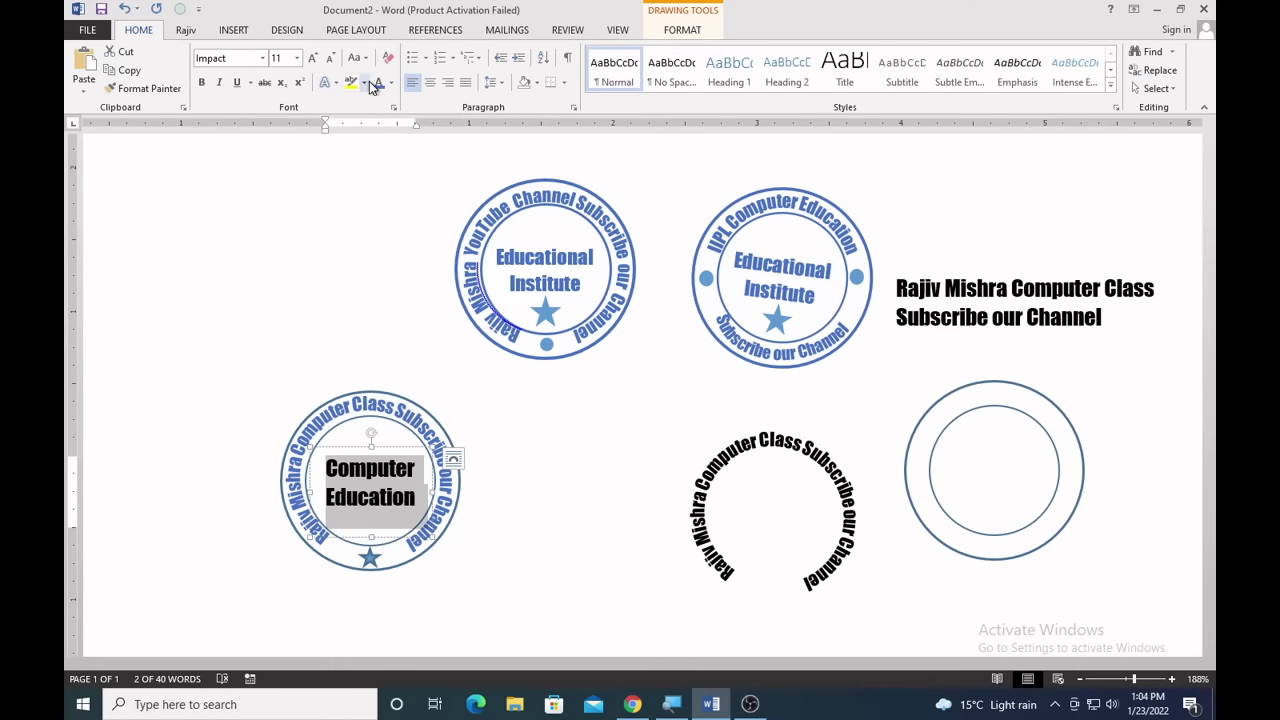
left_click(376, 84)
left_click(516, 551)
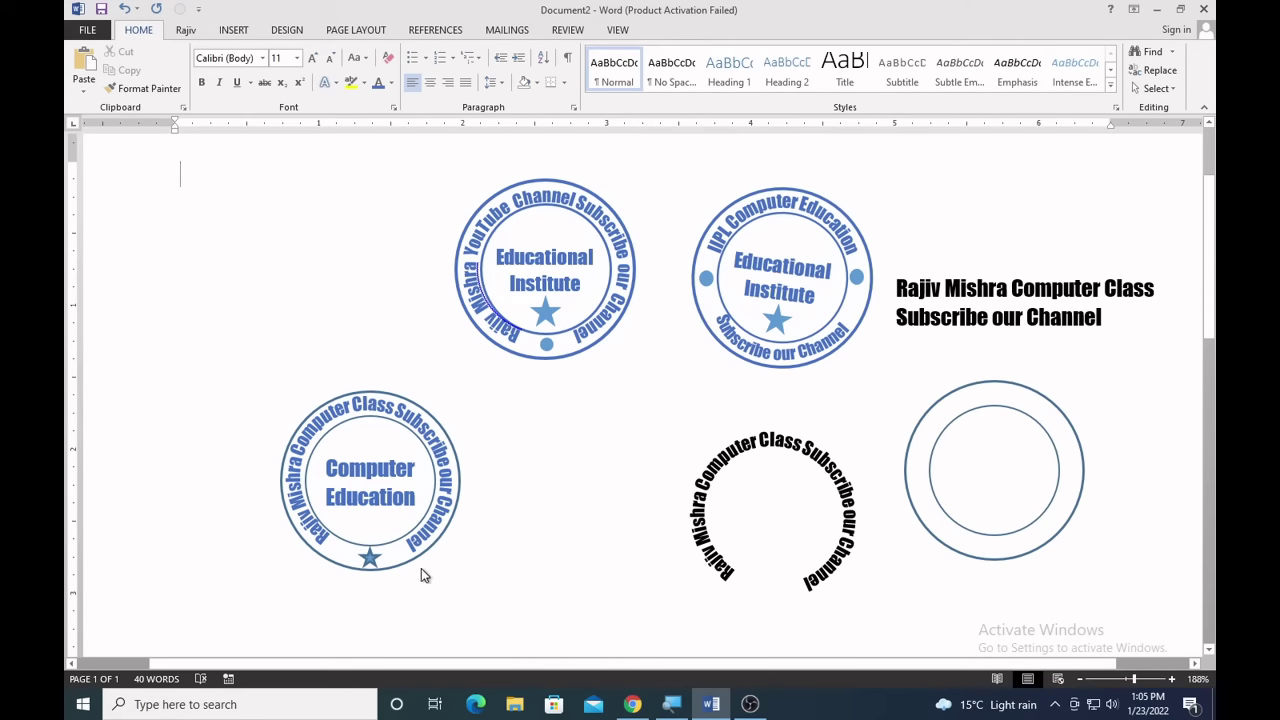
Box-select the Computer Education stamp's parts with Select Objects and group them.
left_click(1155, 88)
left_click(1116, 128)
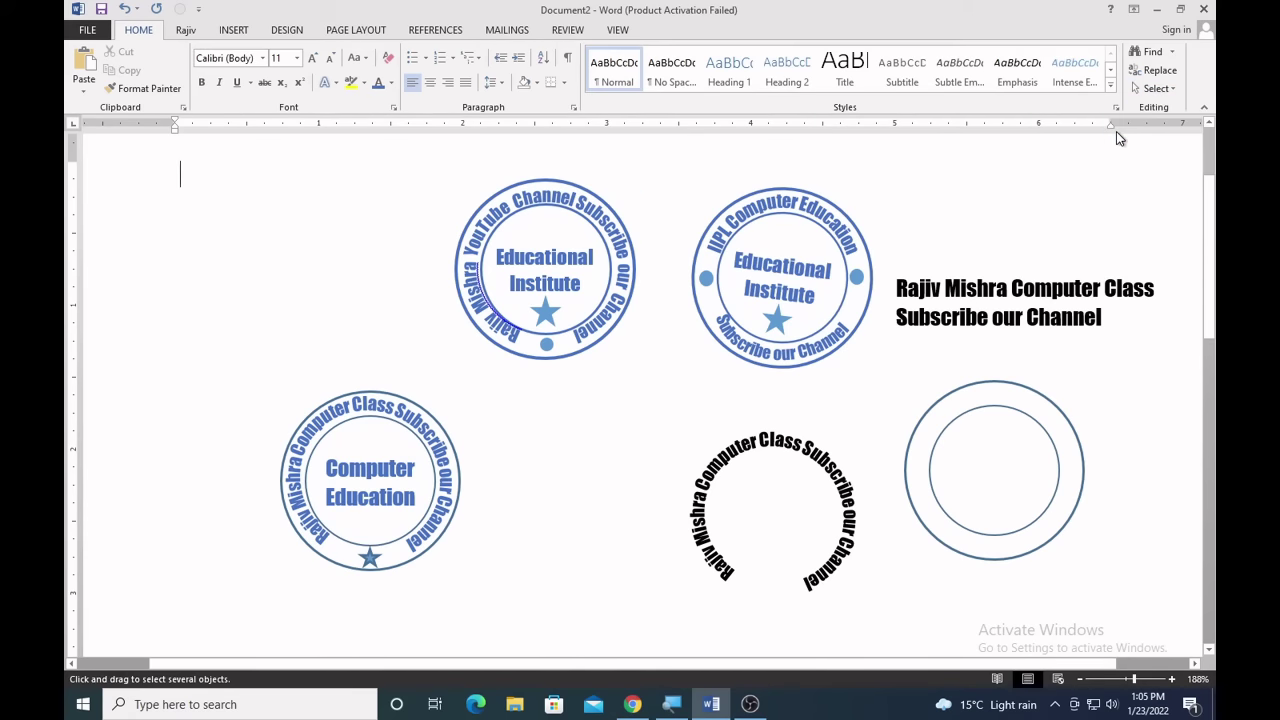
mouse_move(192, 370)
left_mouse_down()
mouse_move(515, 525)
mouse_move(530, 620)
left_mouse_up()
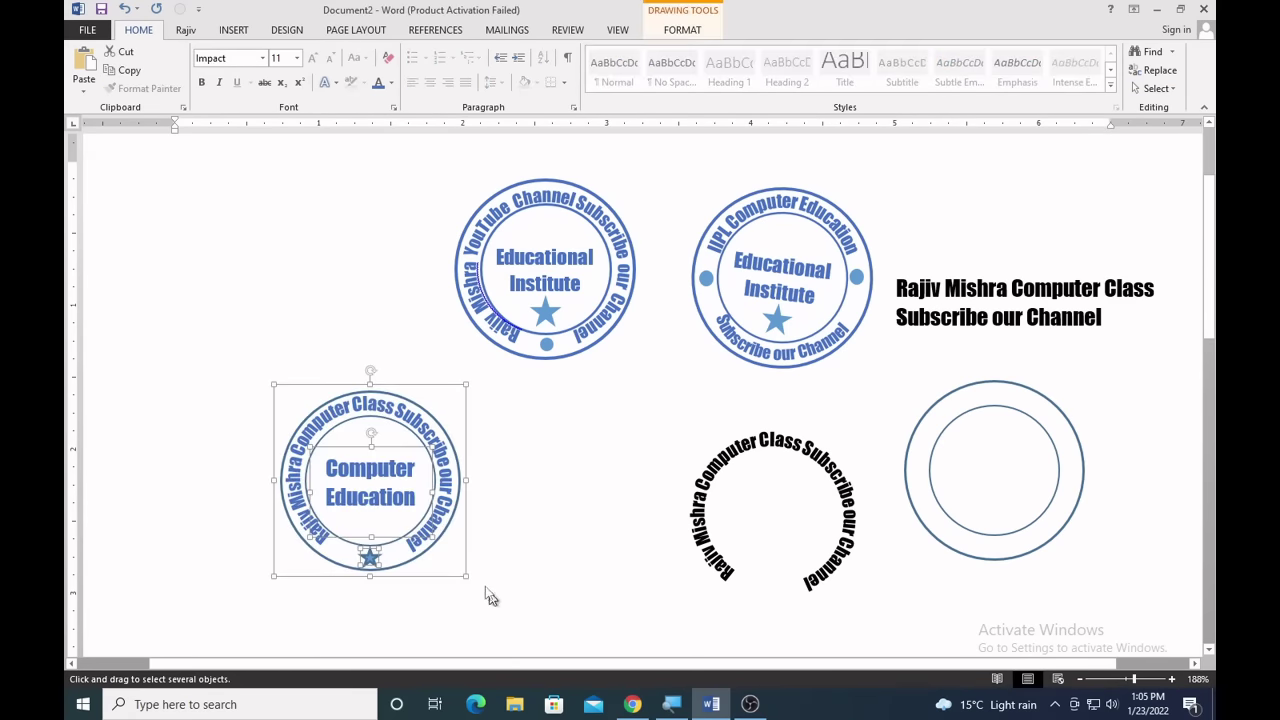
right_click(465, 530)
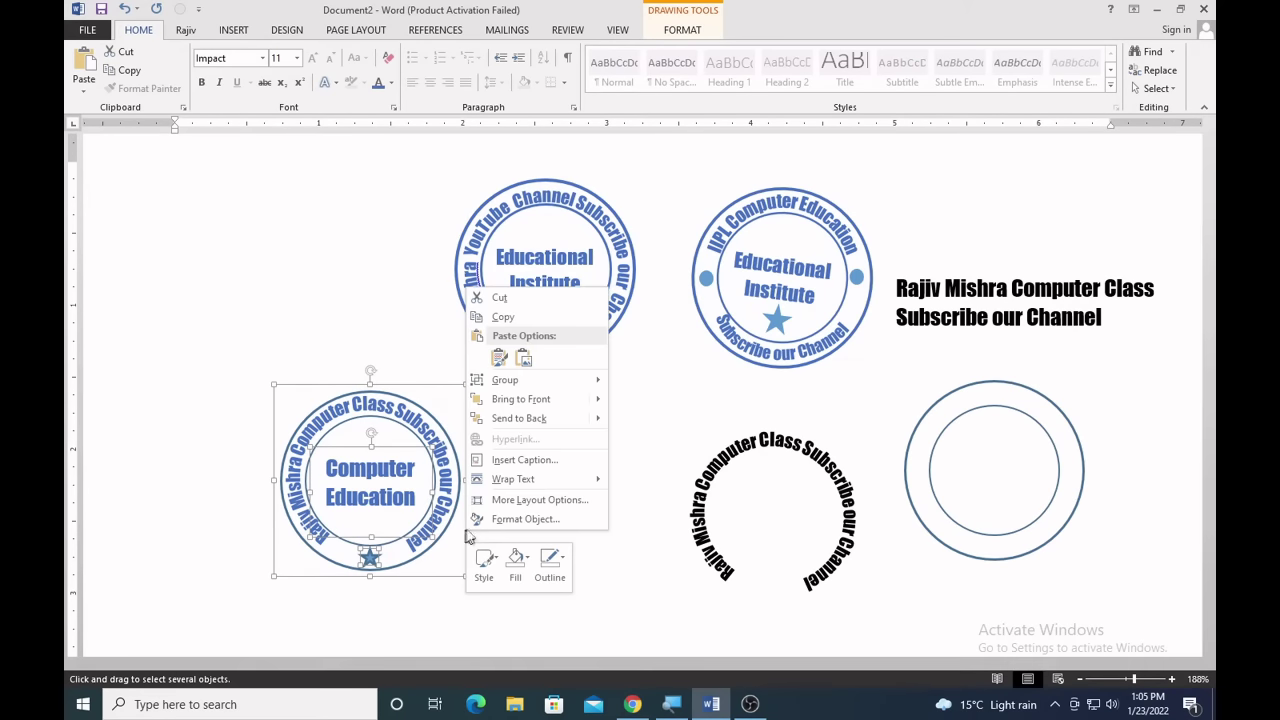
mouse_move(550, 479)
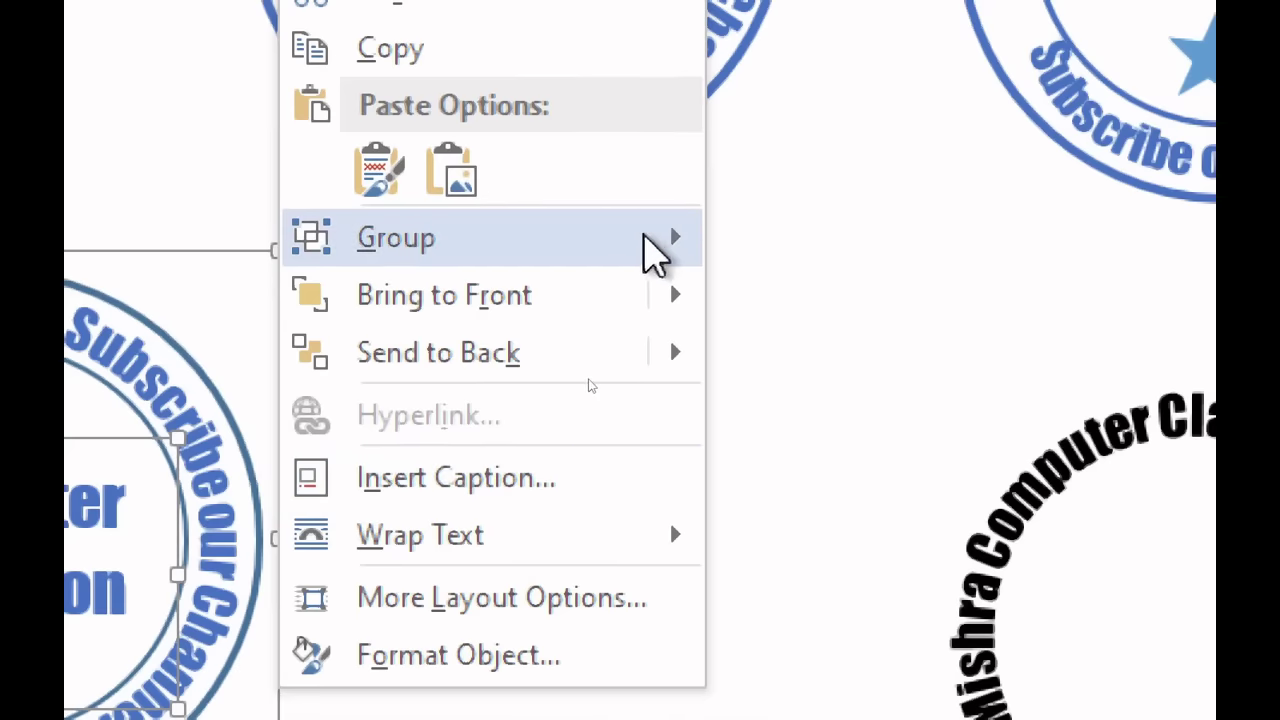
mouse_move(645, 245)
left_click(740, 255)
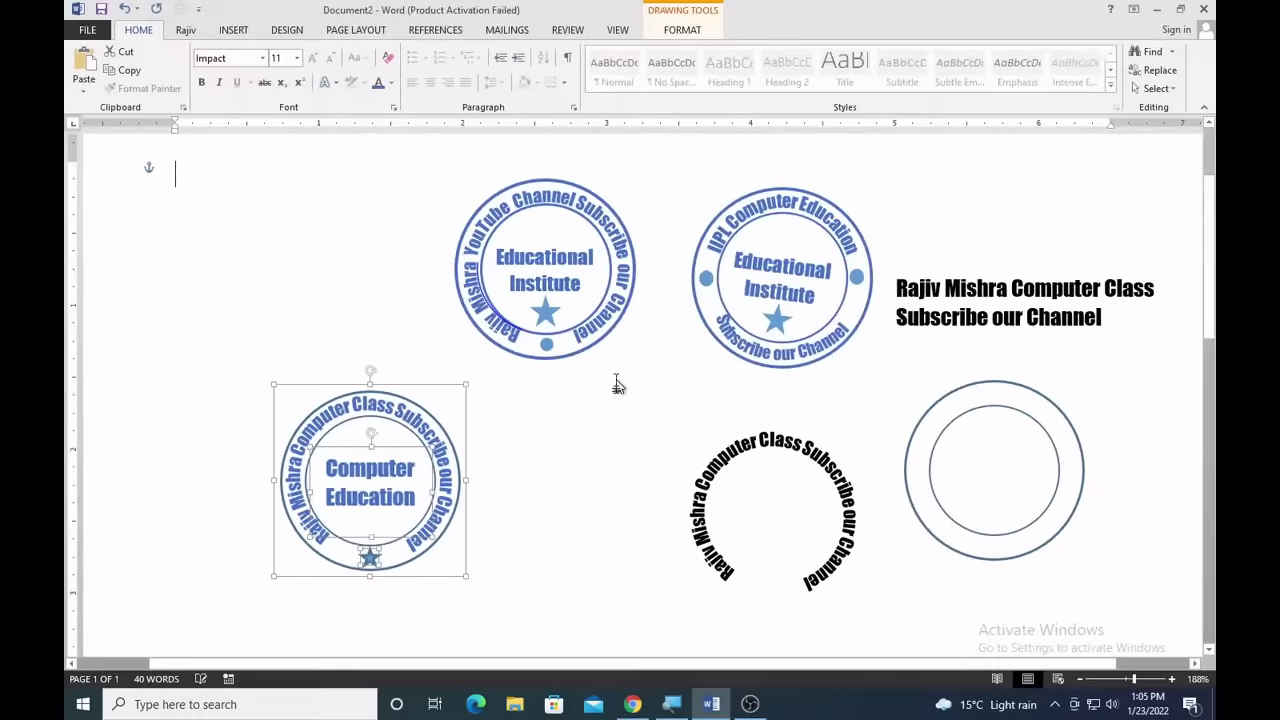
left_click(470, 597)
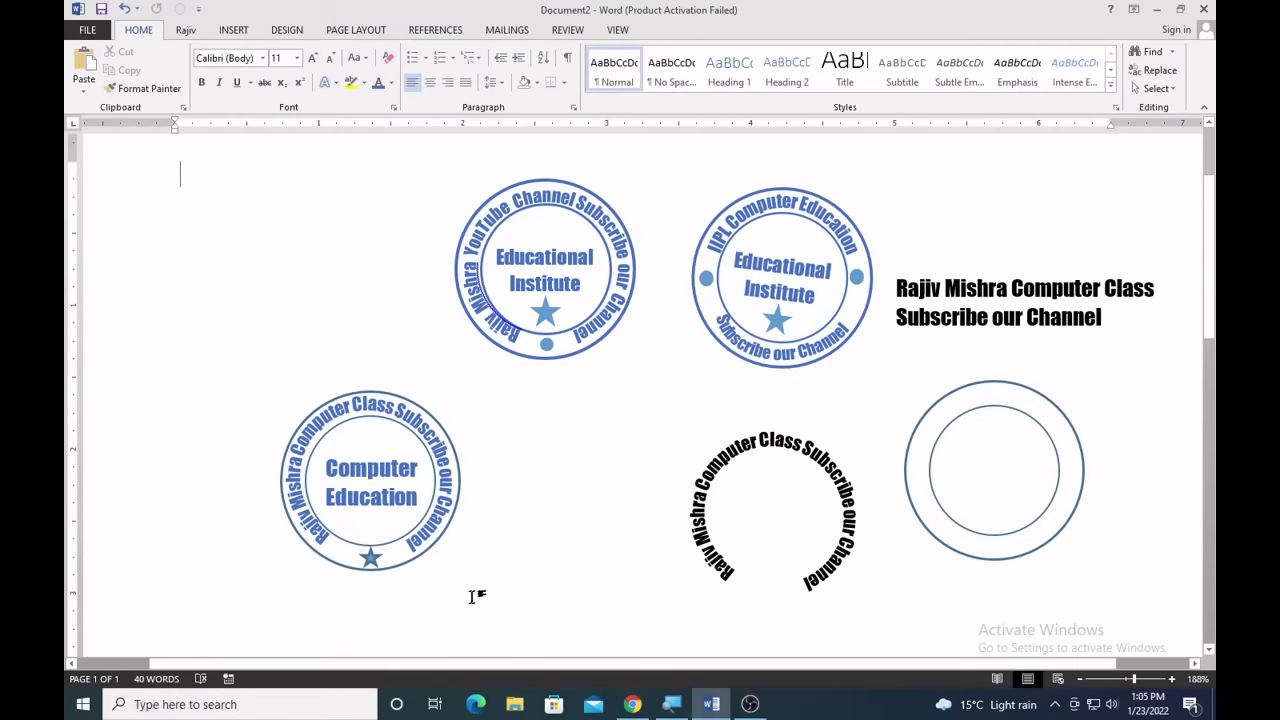
Try moving the grouped stamp upward, undoing the moves that left the arched text behind.
left_click(430, 556)
left_click_drag(417, 580, 408, 405)
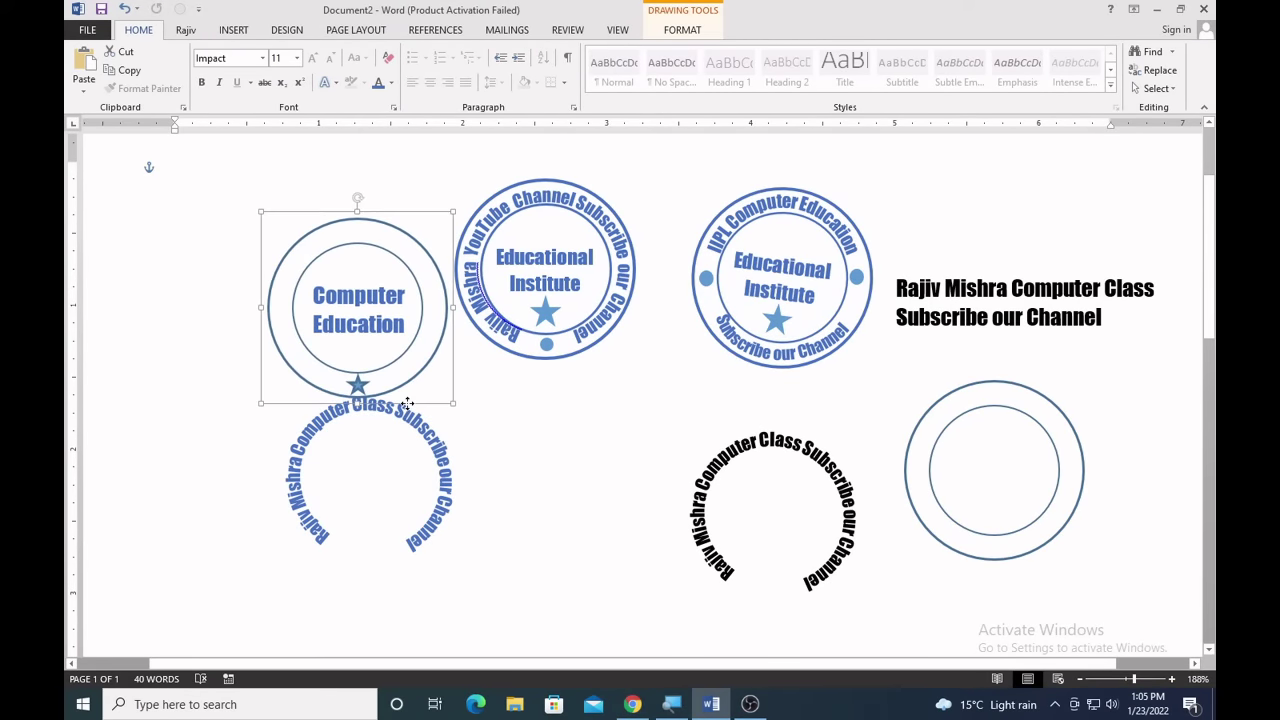
key("ctrl+z")
left_click(480, 523)
left_click(445, 528)
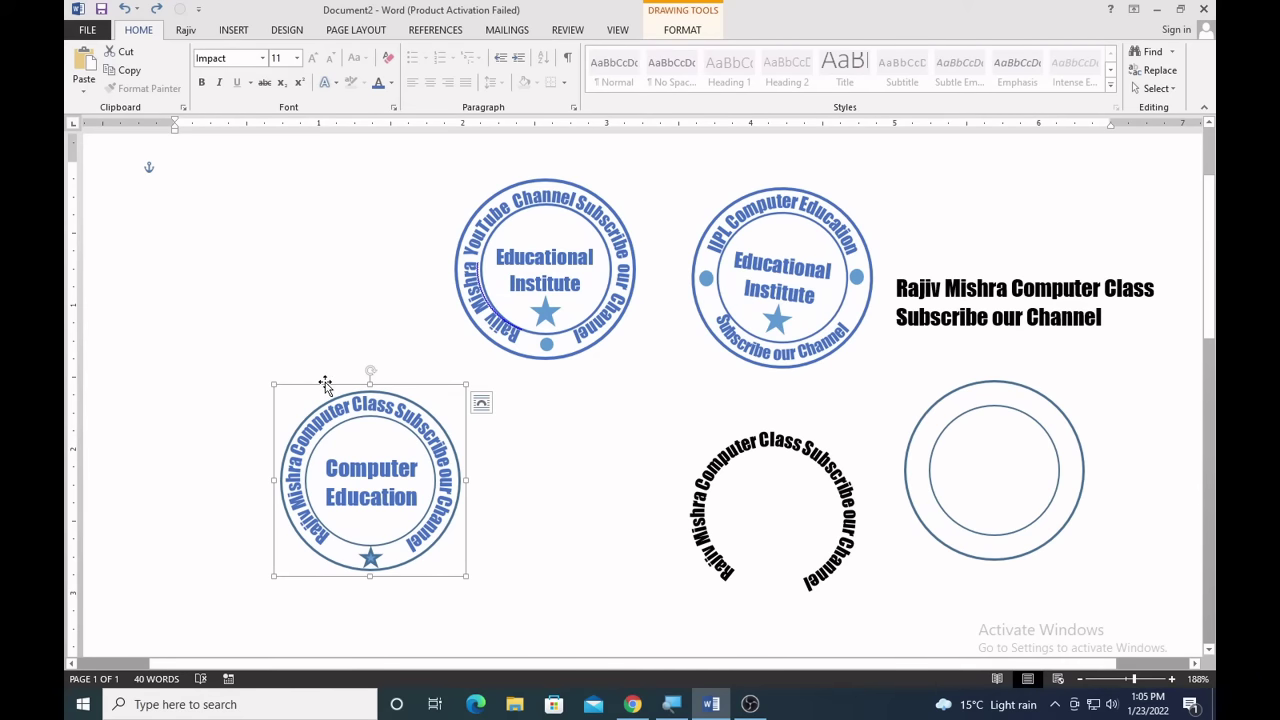
left_click_drag(325, 385, 334, 260)
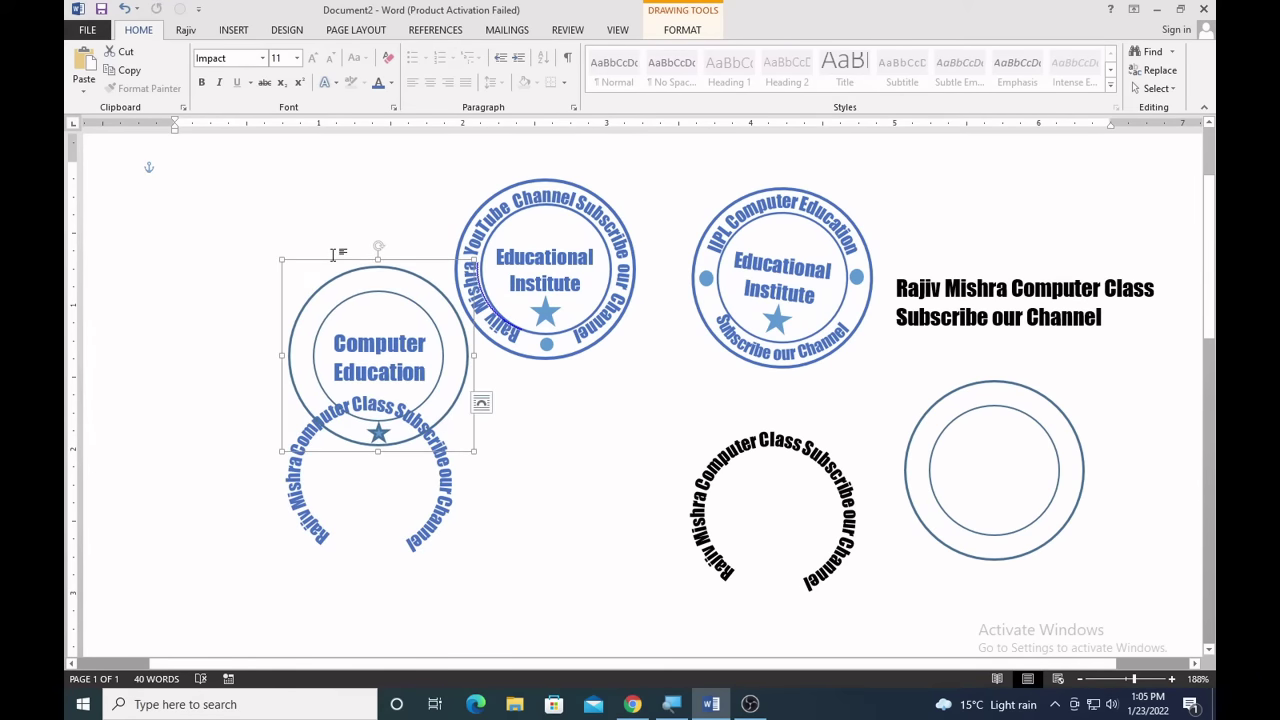
key("ctrl+z")
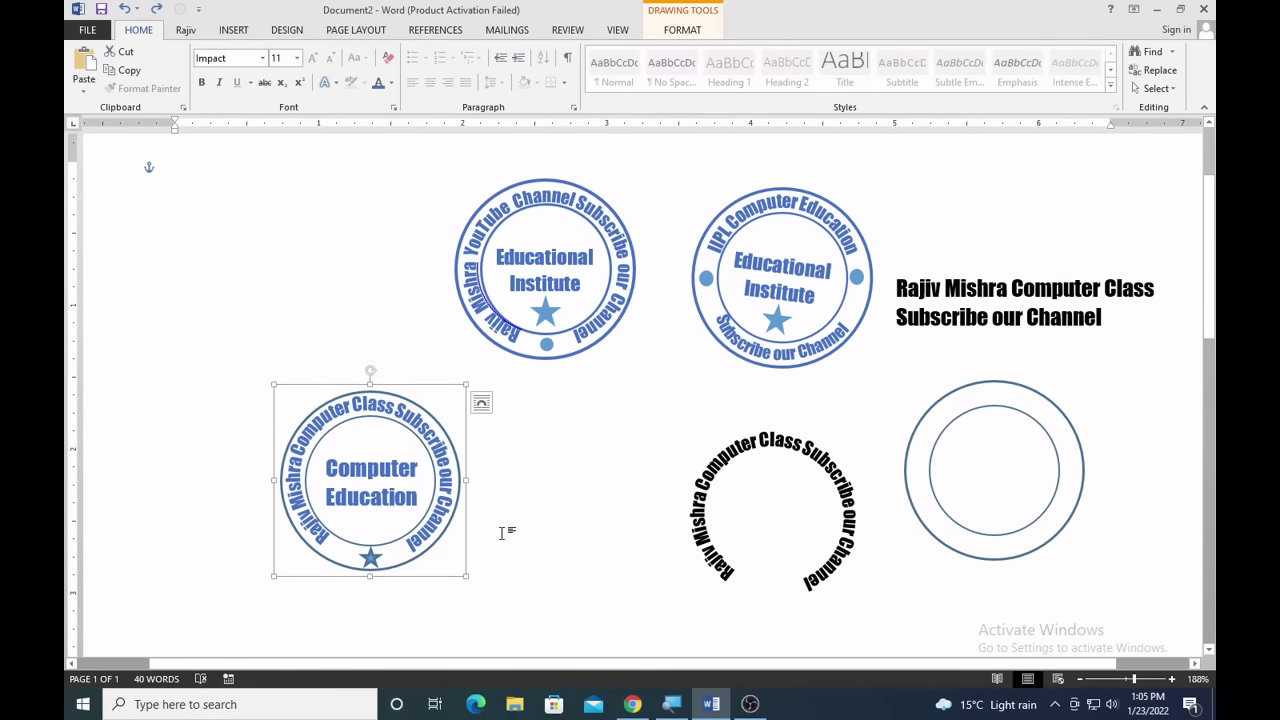
left_click(360, 297)
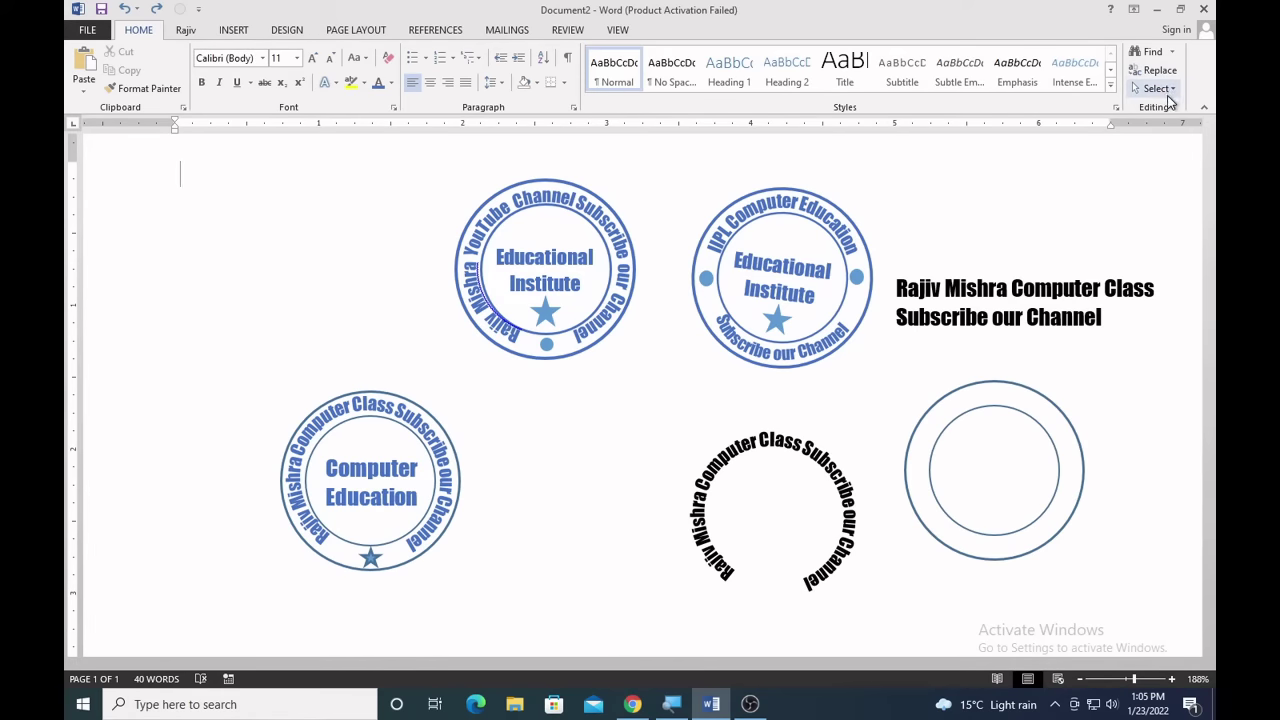
Regroup every stamp part including the arched text and move the stamp to the top-left.
left_click(1163, 92)
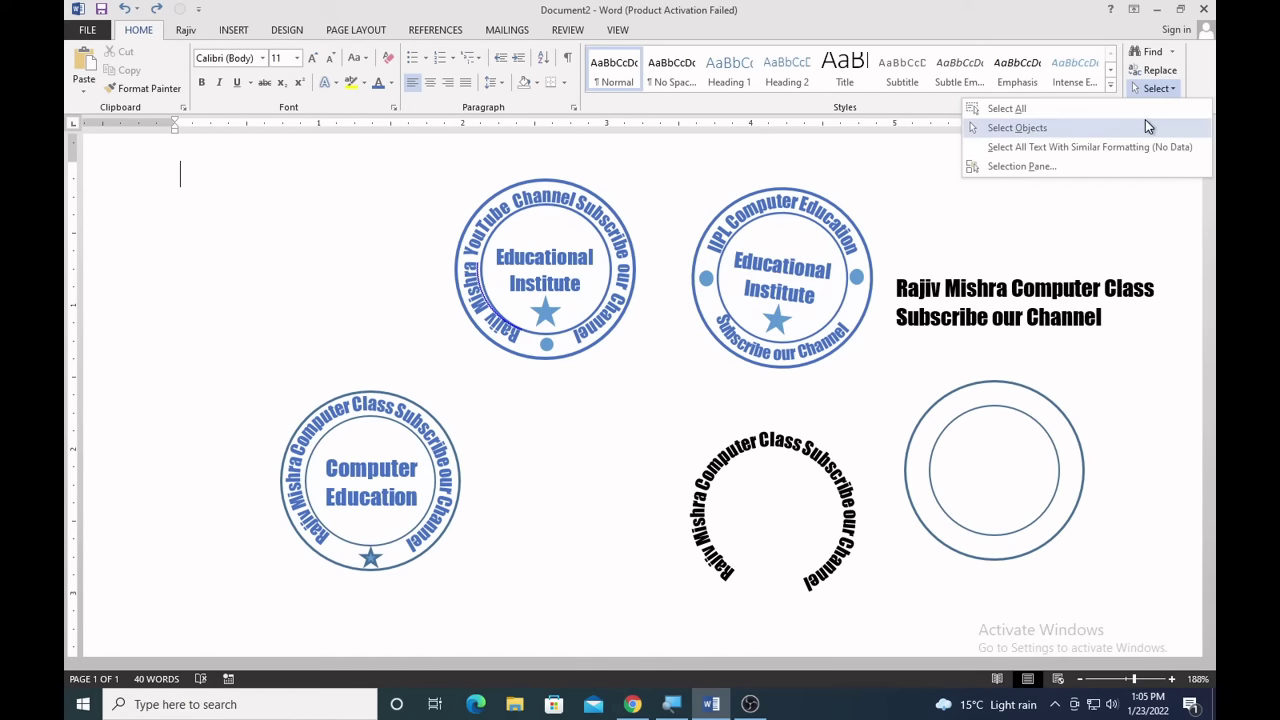
left_click(1145, 122)
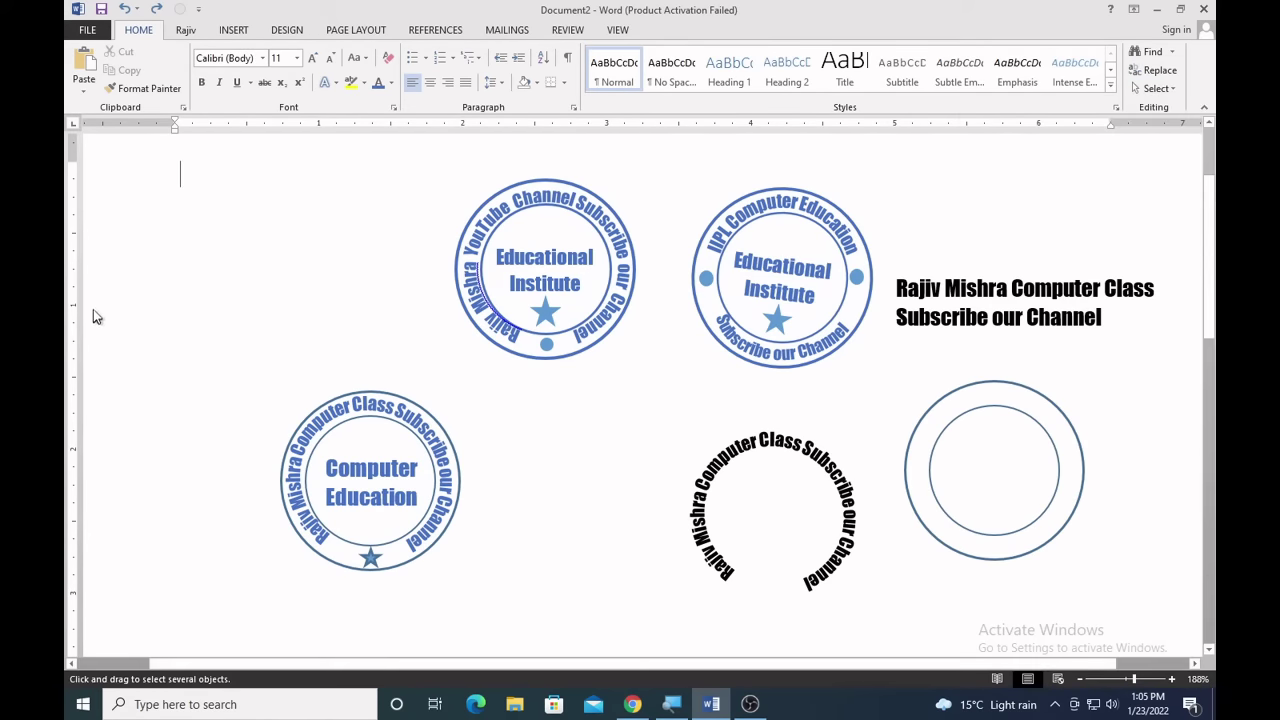
left_click_drag(96, 300, 541, 623)
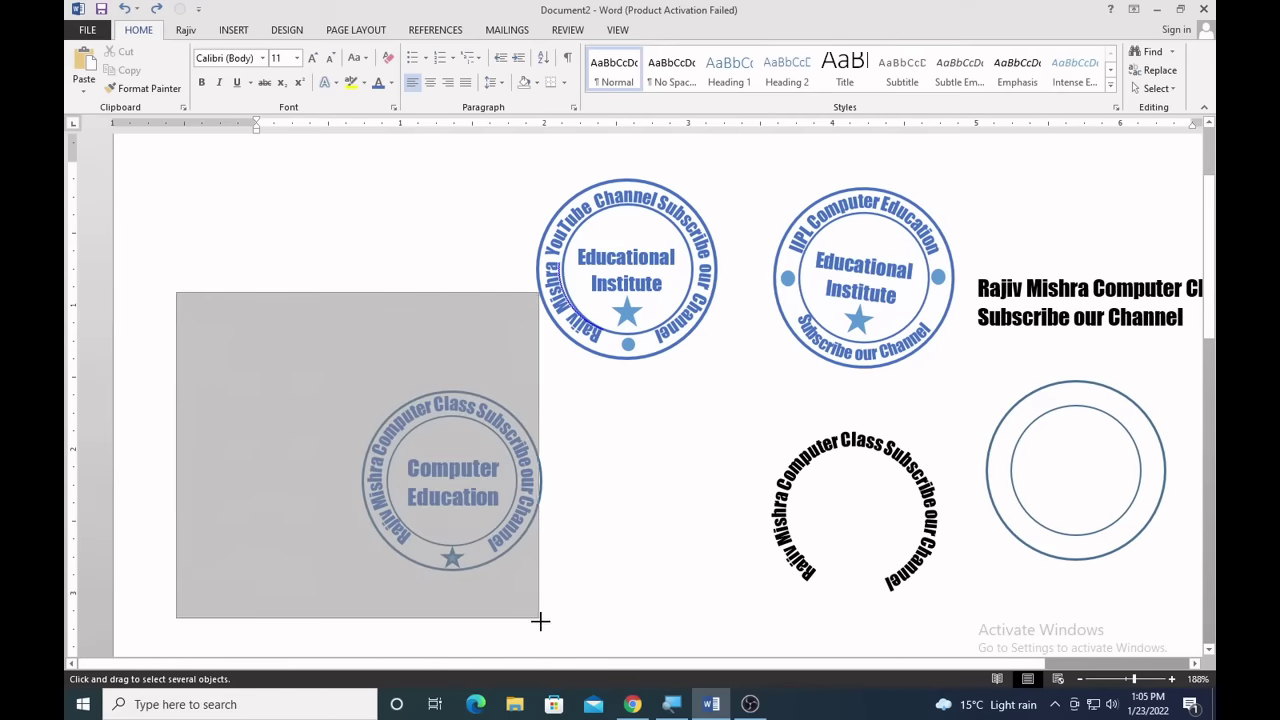
left_click_drag(541, 623, 613, 621)
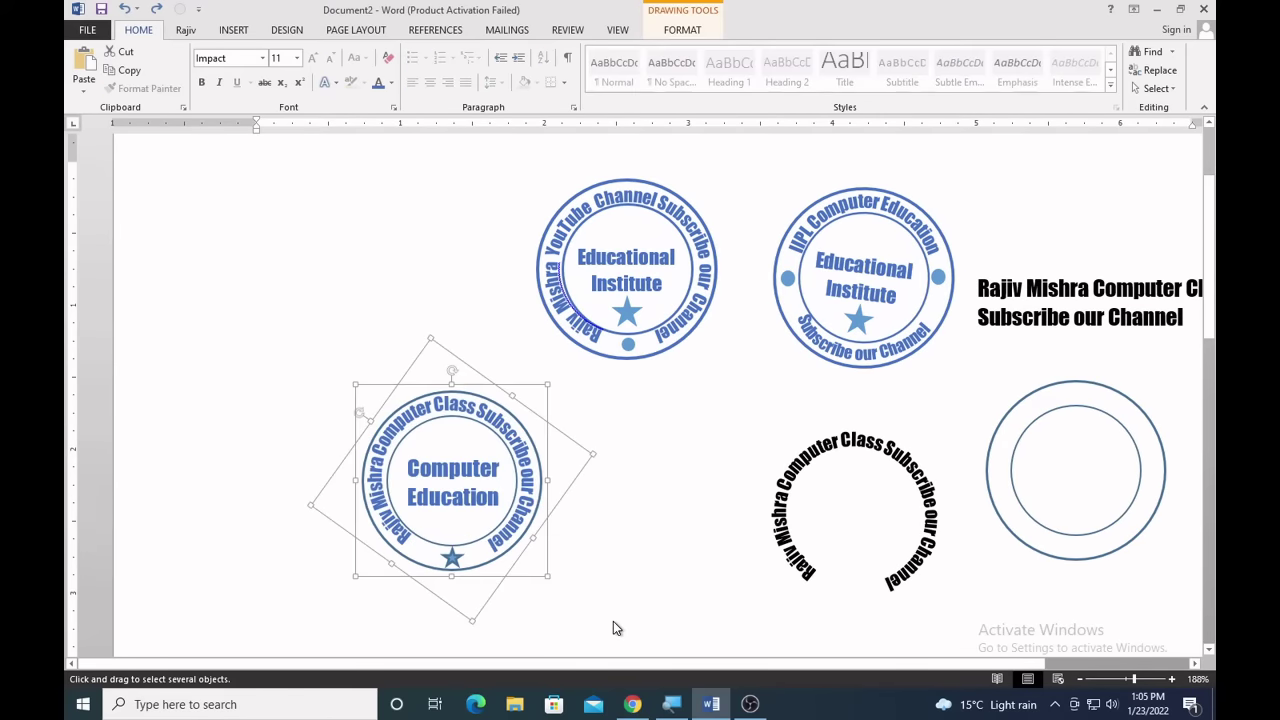
right_click(470, 385)
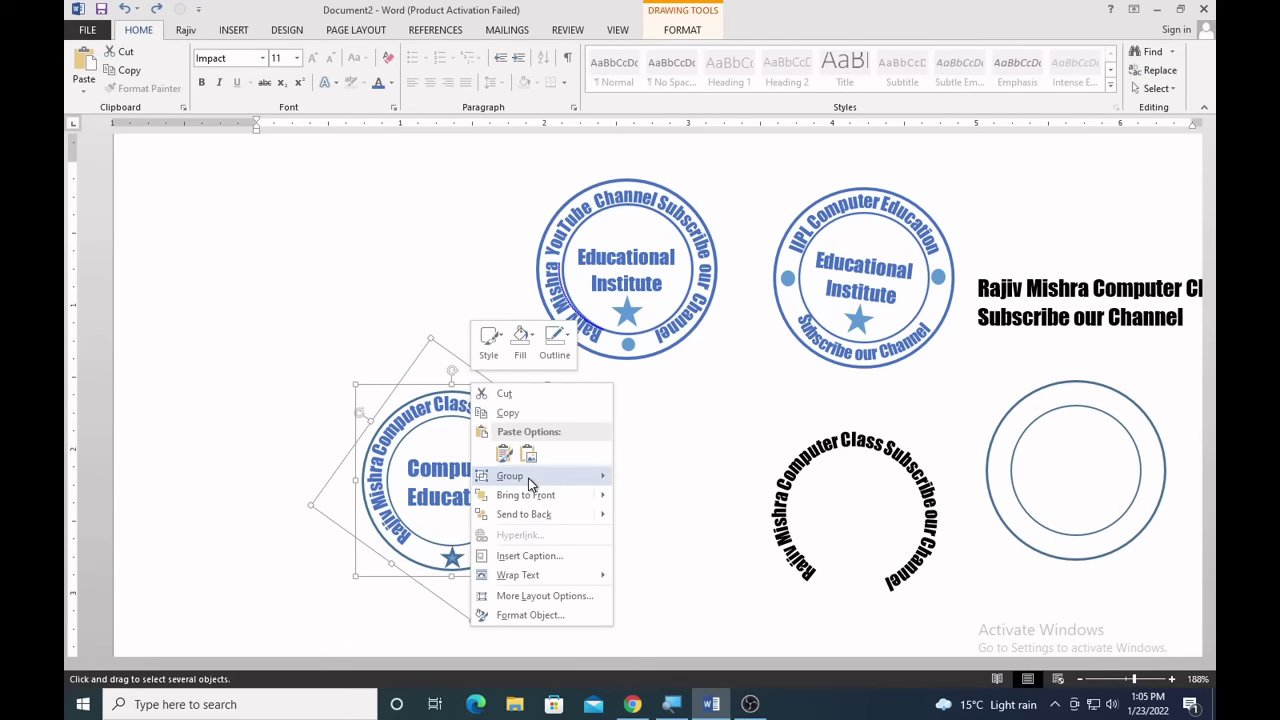
mouse_move(532, 484)
left_click(640, 477)
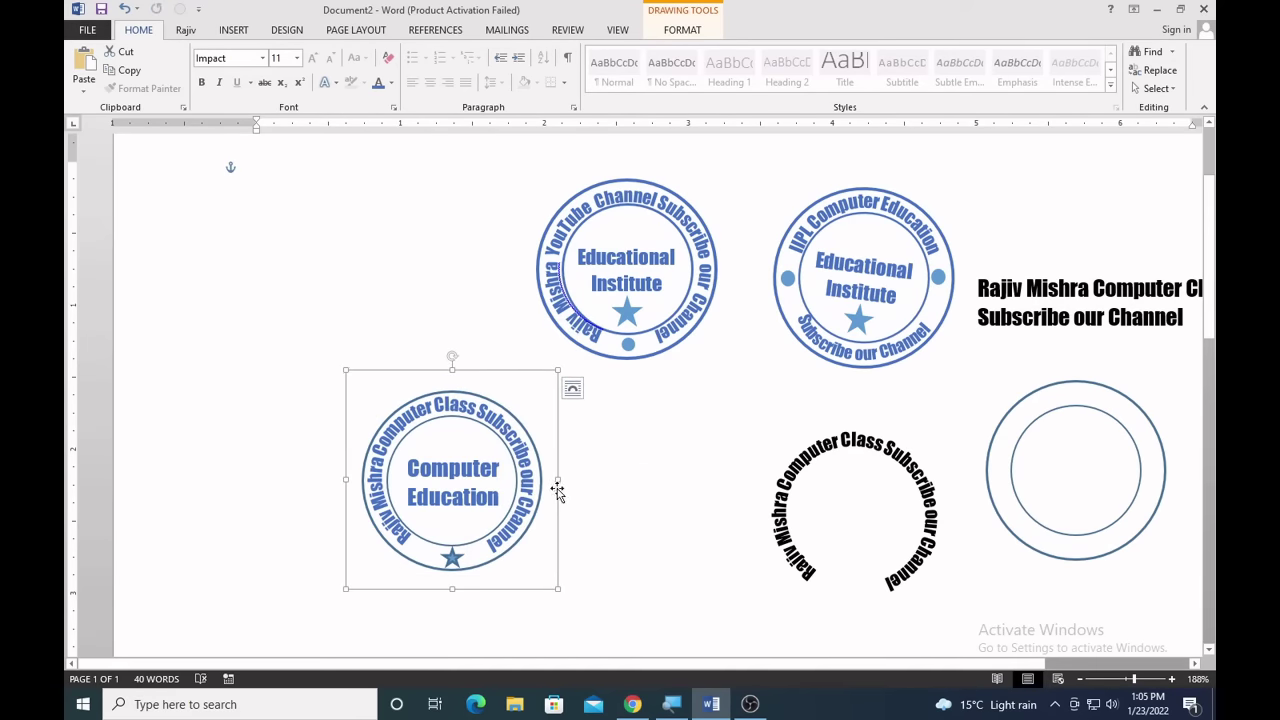
left_click_drag(557, 490, 469, 296)
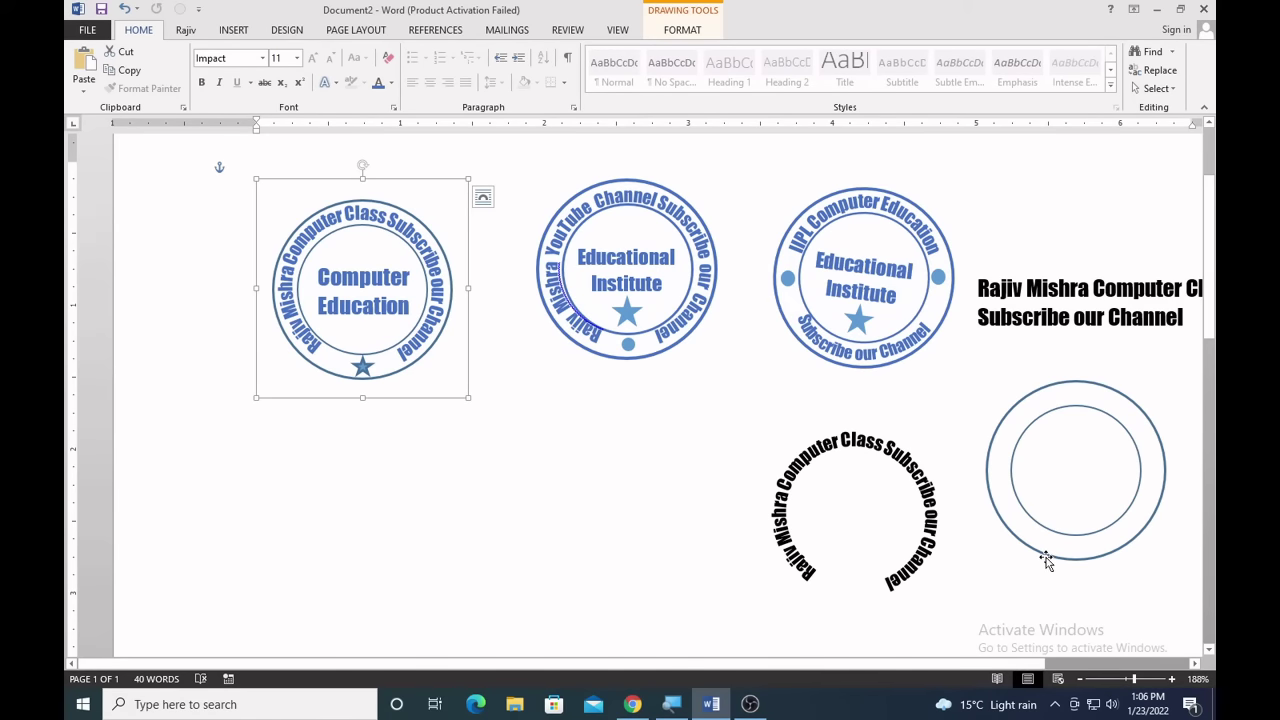
Copy the empty double ring from the right to below the Computer Education stamp and nudge it into place.
left_click_drag(1050, 565, 522, 547)
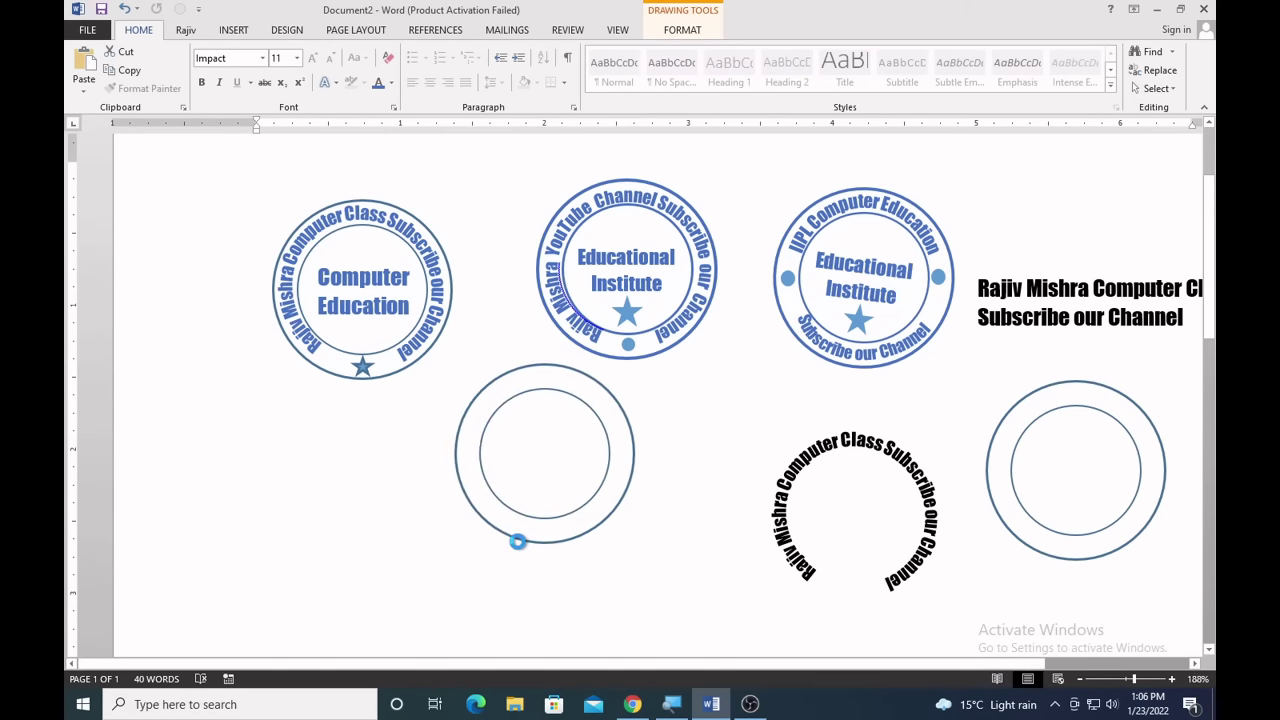
key("ctrl+z")
left_click(529, 523)
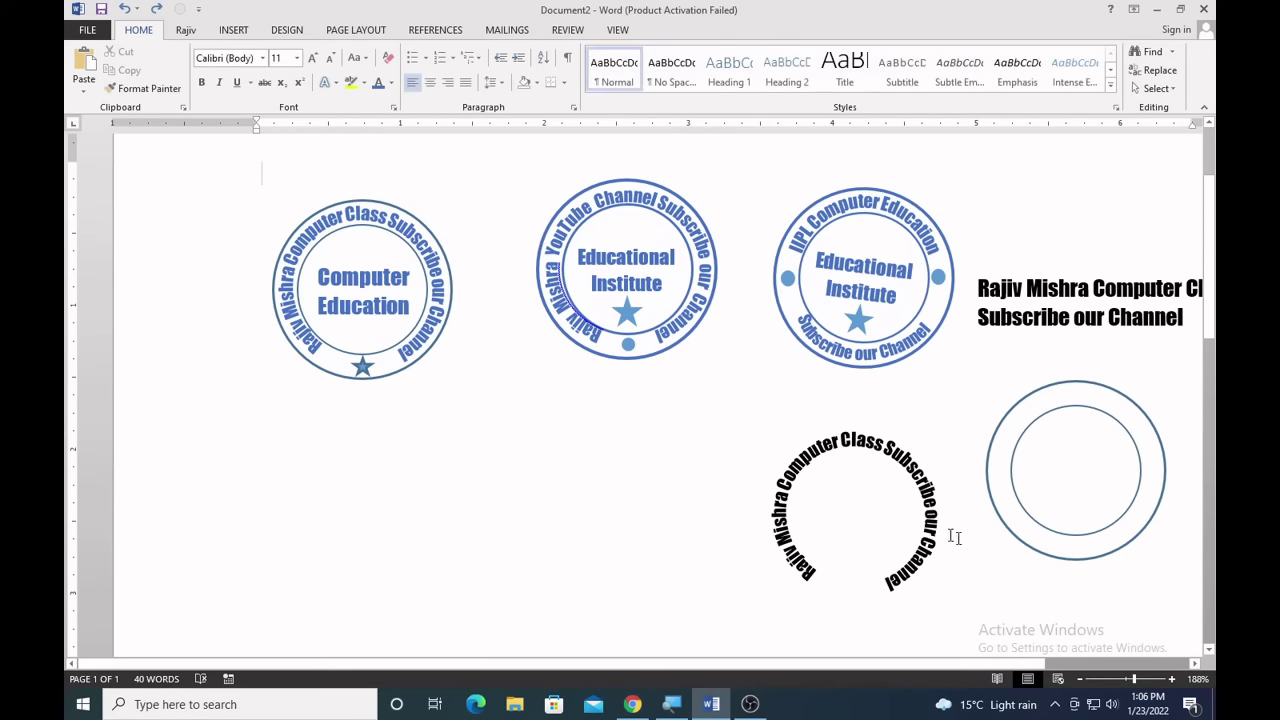
left_click(1028, 556)
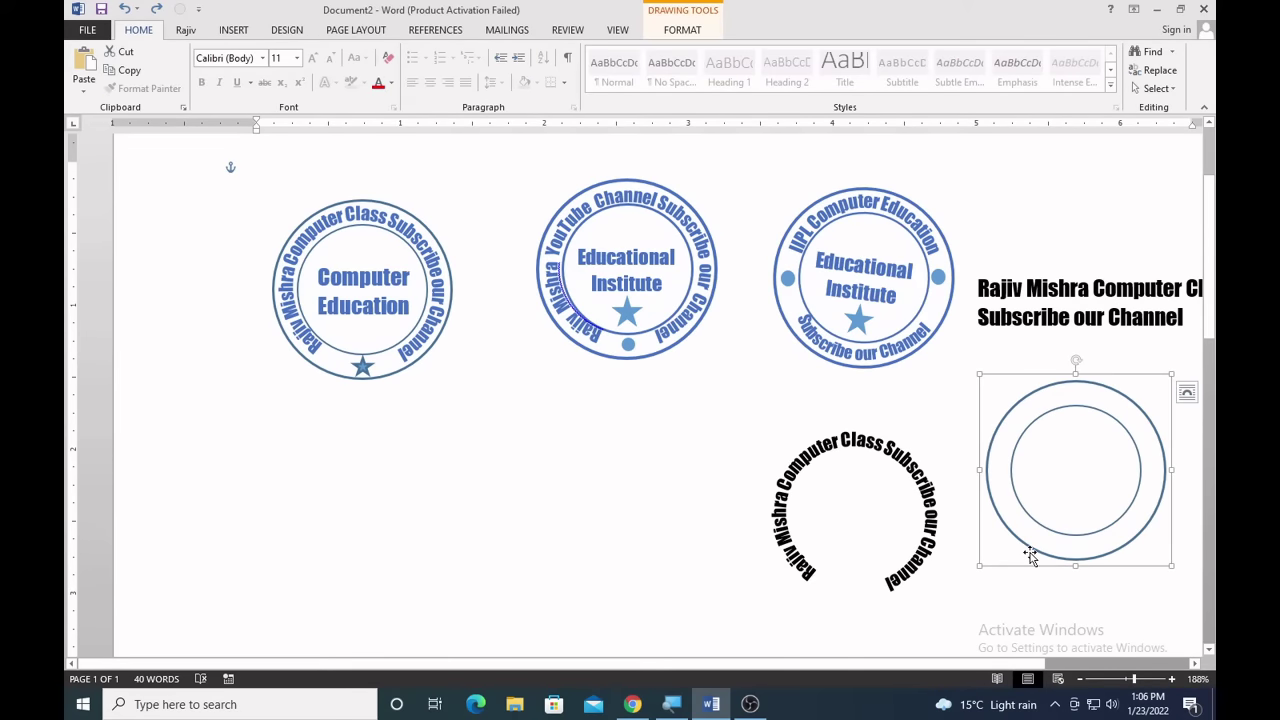
left_click_drag(1030, 556, 351, 567)
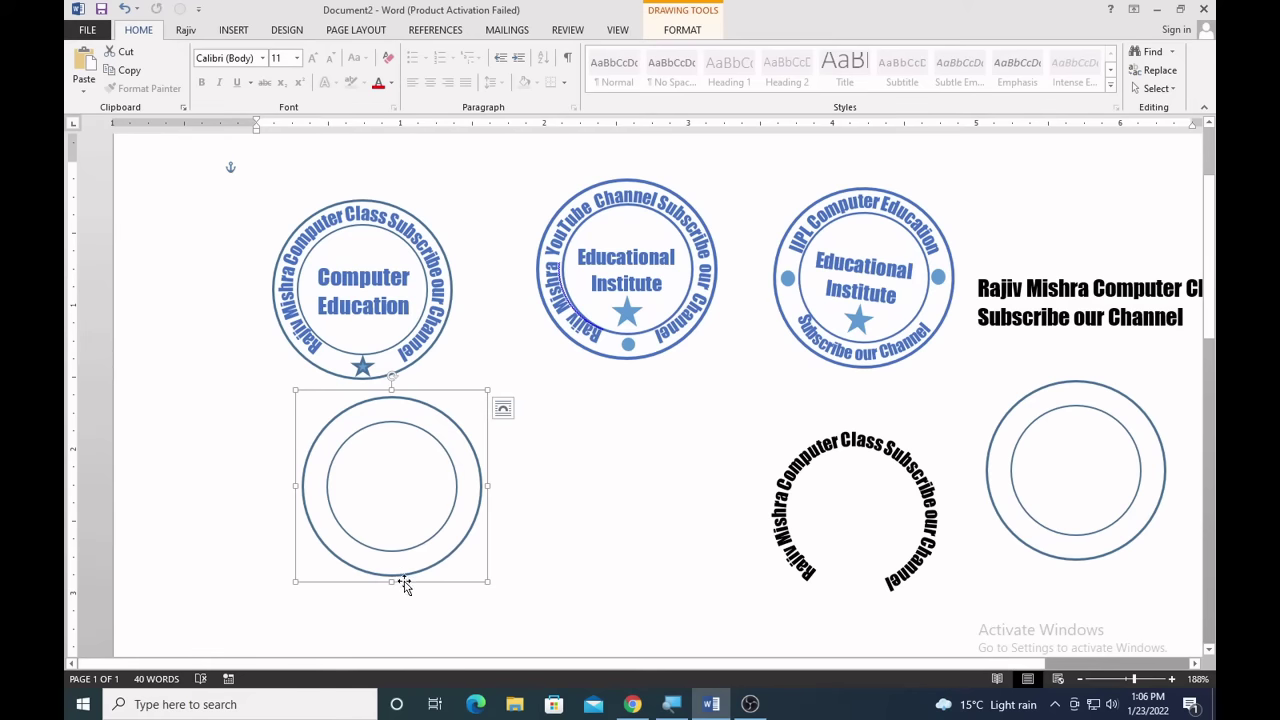
left_click_drag(452, 587, 527, 598)
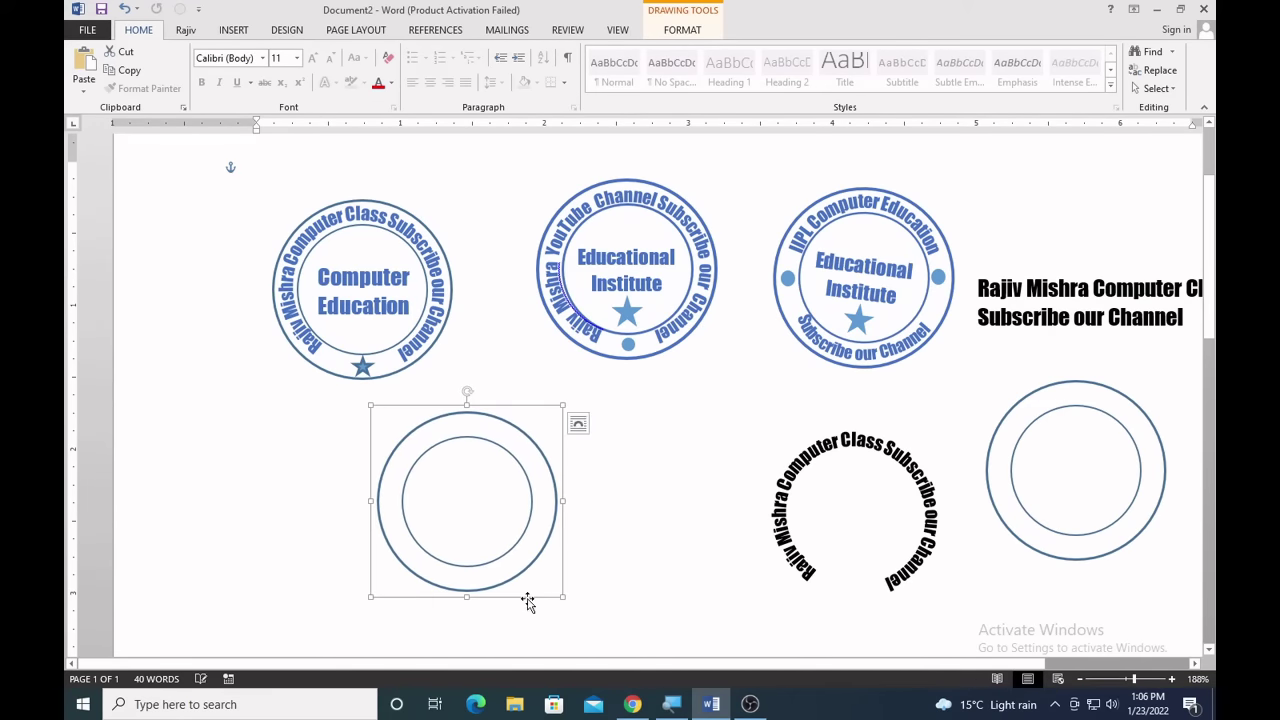
left_click(1040, 334)
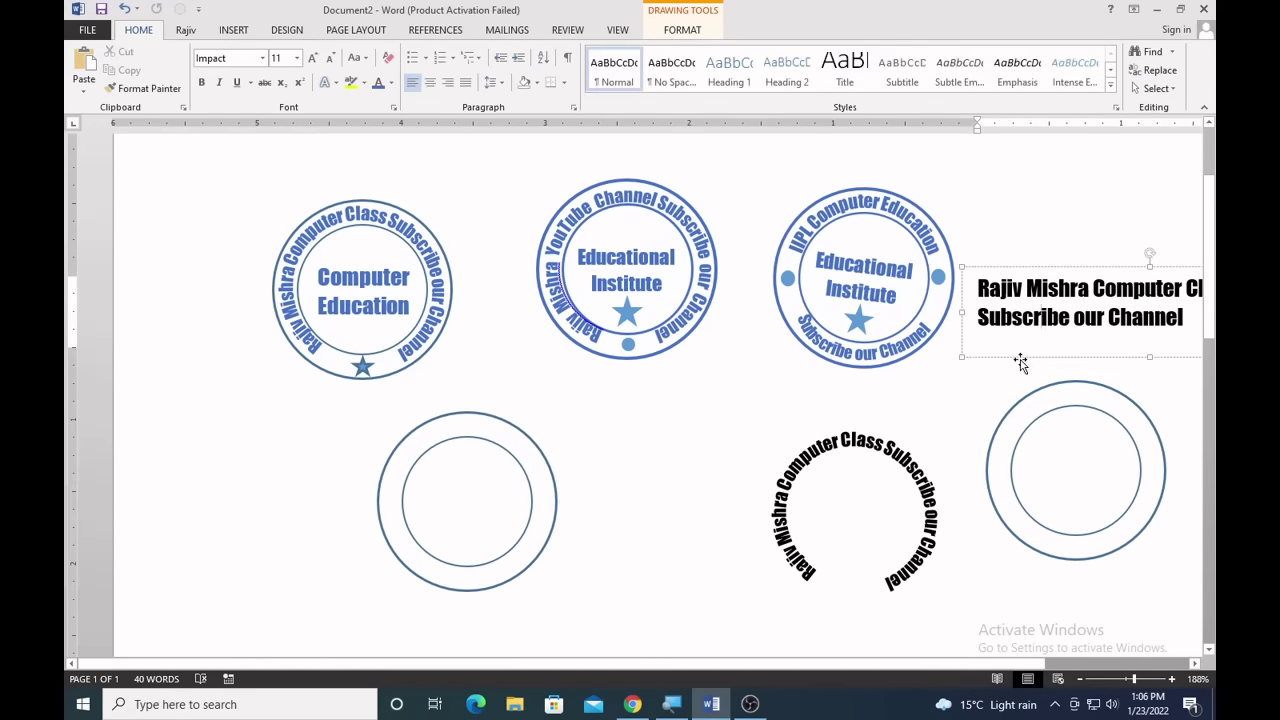
Copy the text box into the new circle and replace its text with the owner's name plus 'YouTube Channel'.
left_click_drag(1020, 360, 418, 530)
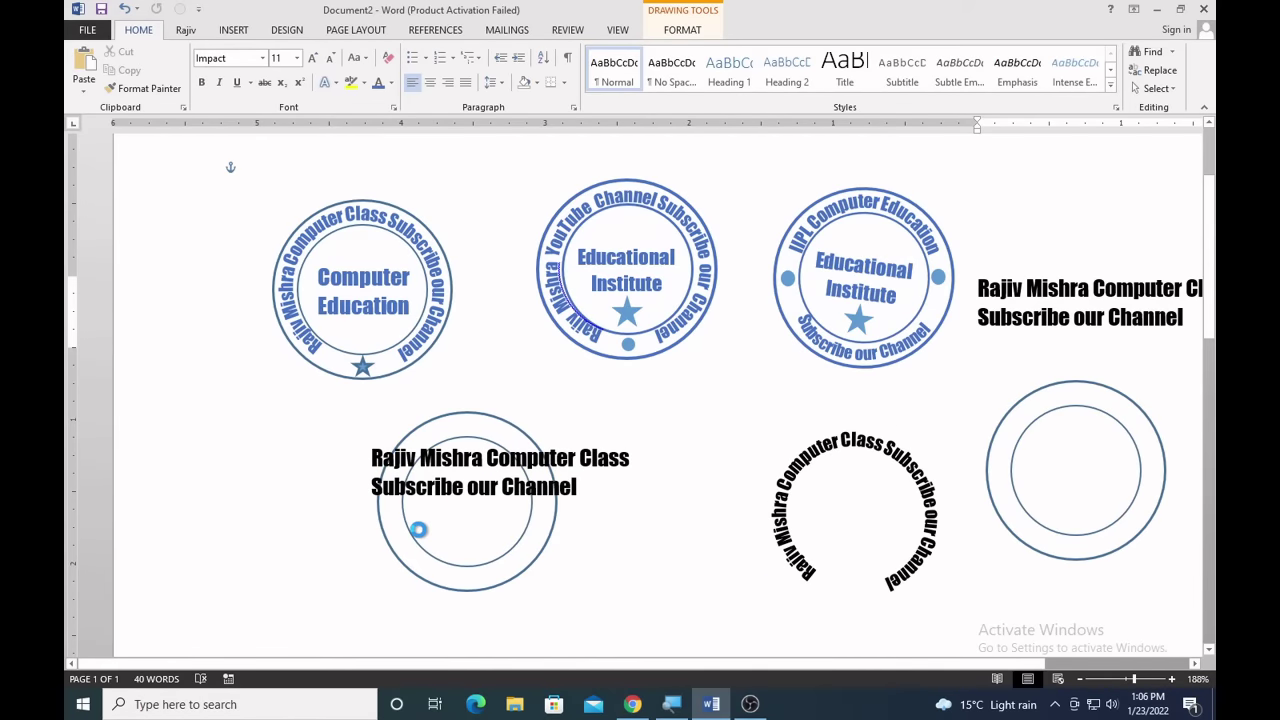
triple_click(463, 484)
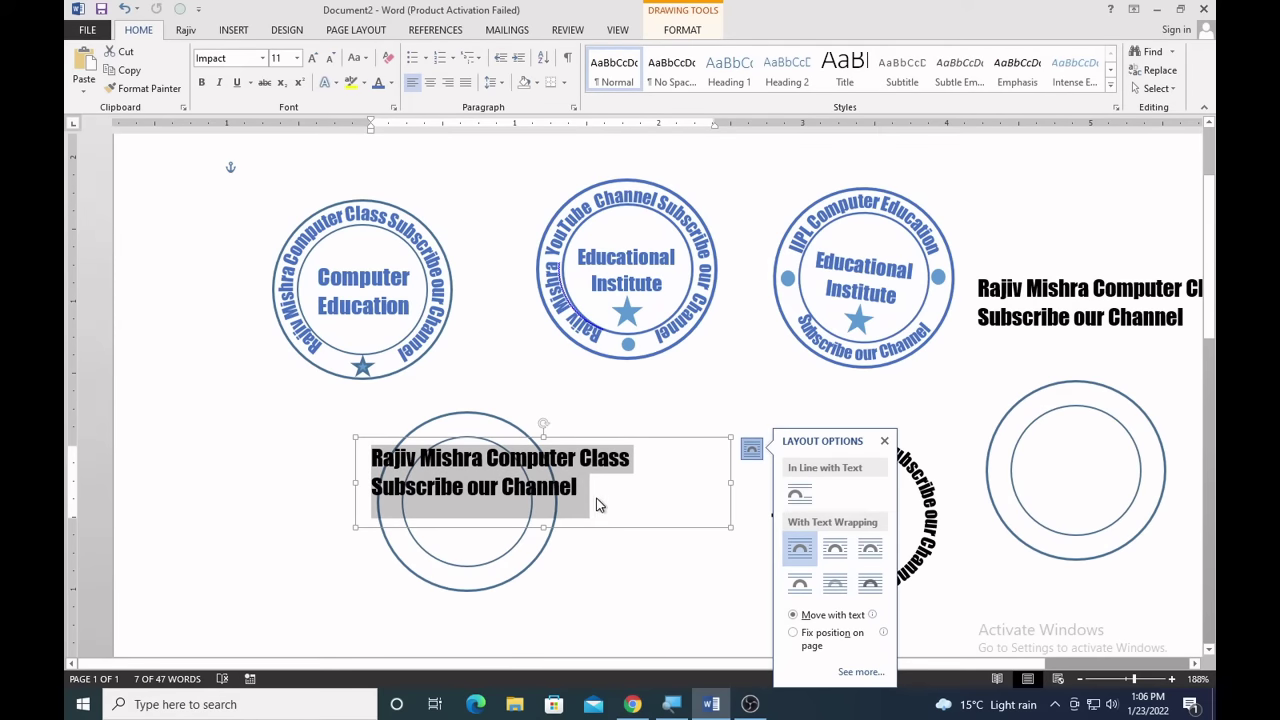
key("Delete")
type("Ra")
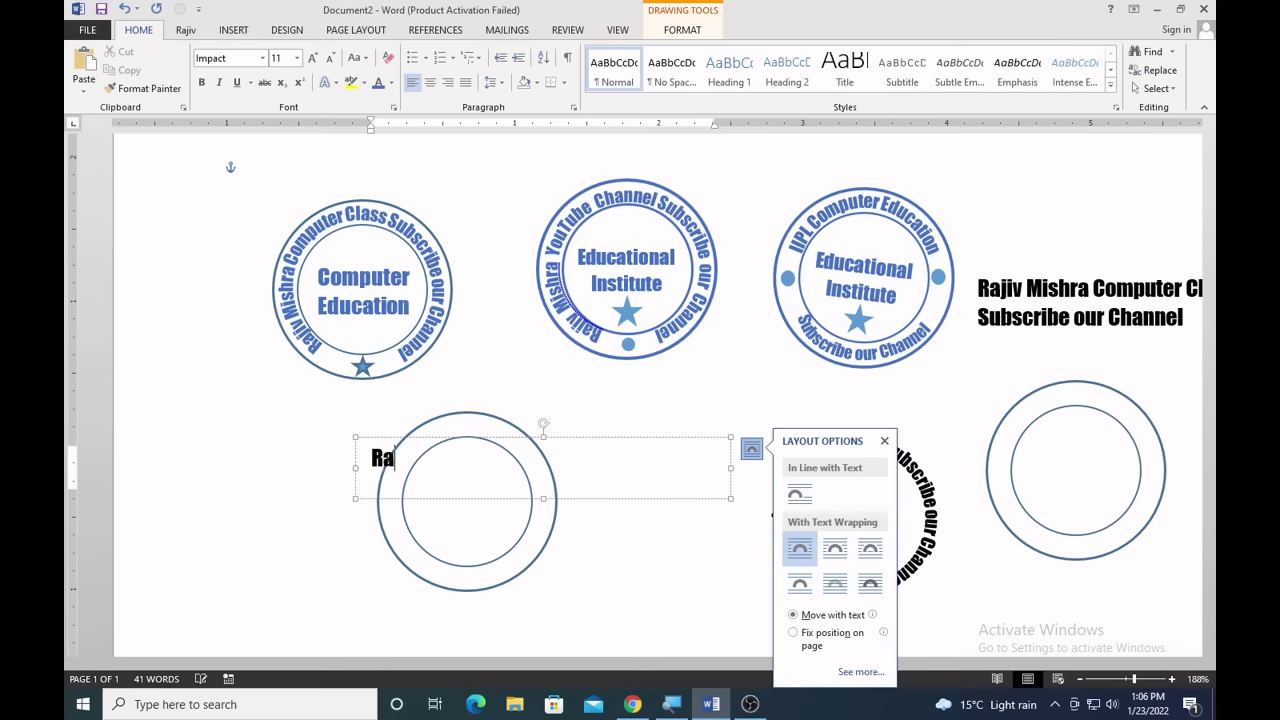
type("jiv Mish")
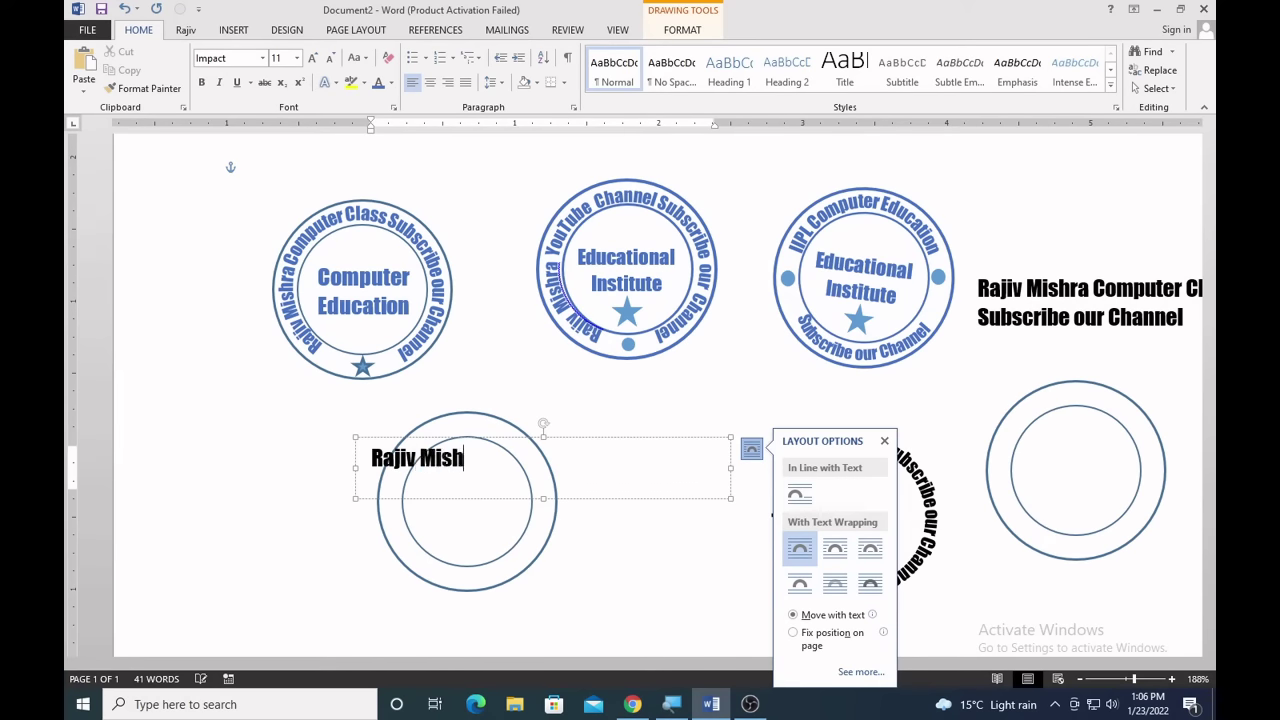
type("ou")
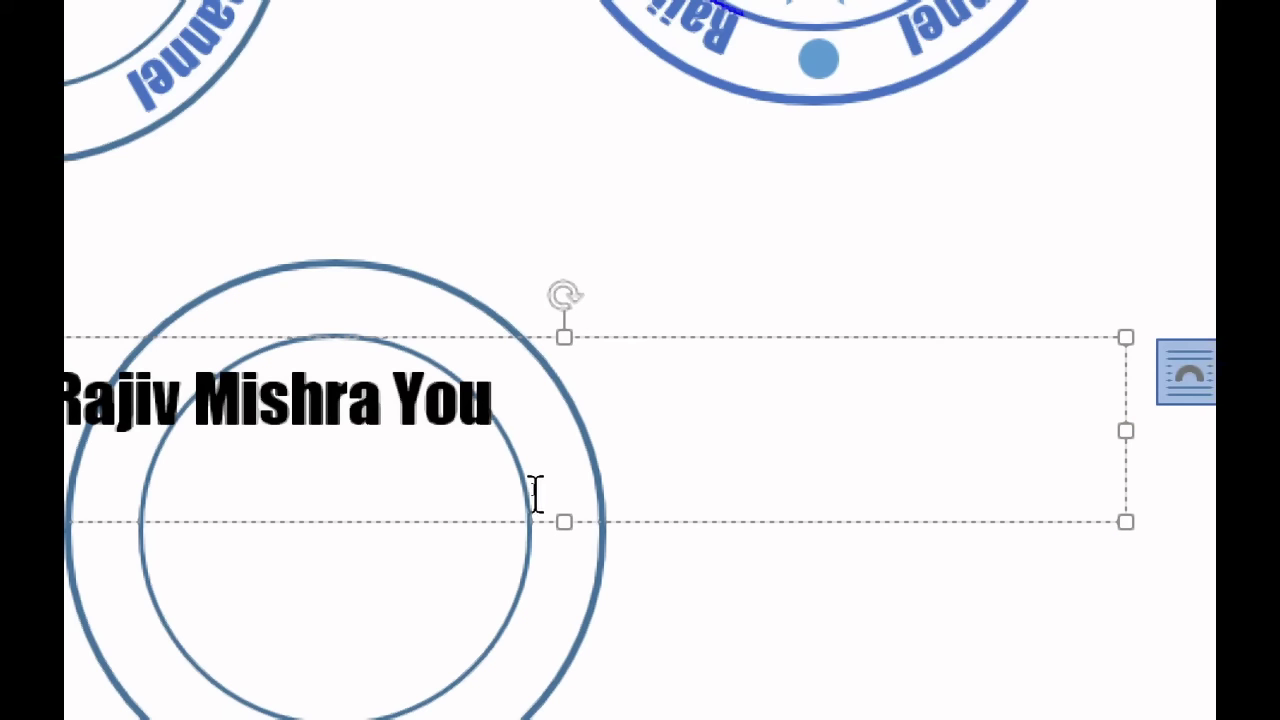
type("tuT")
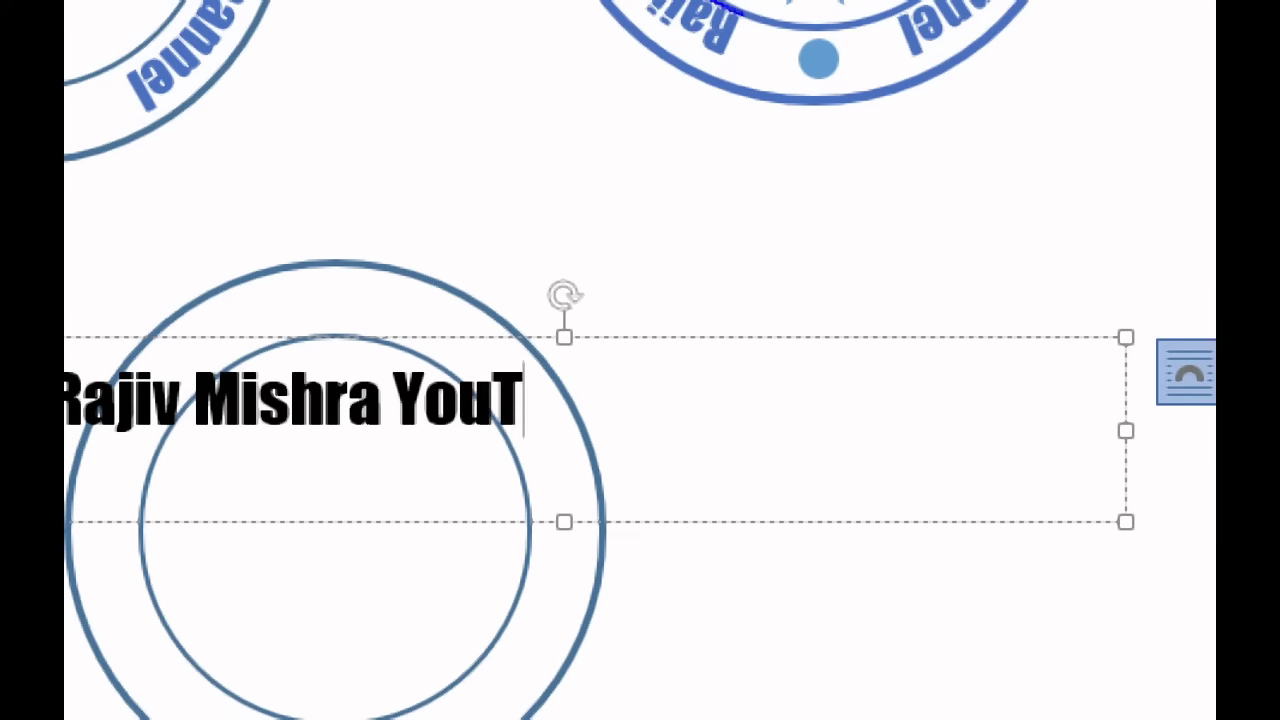
type("ube ")
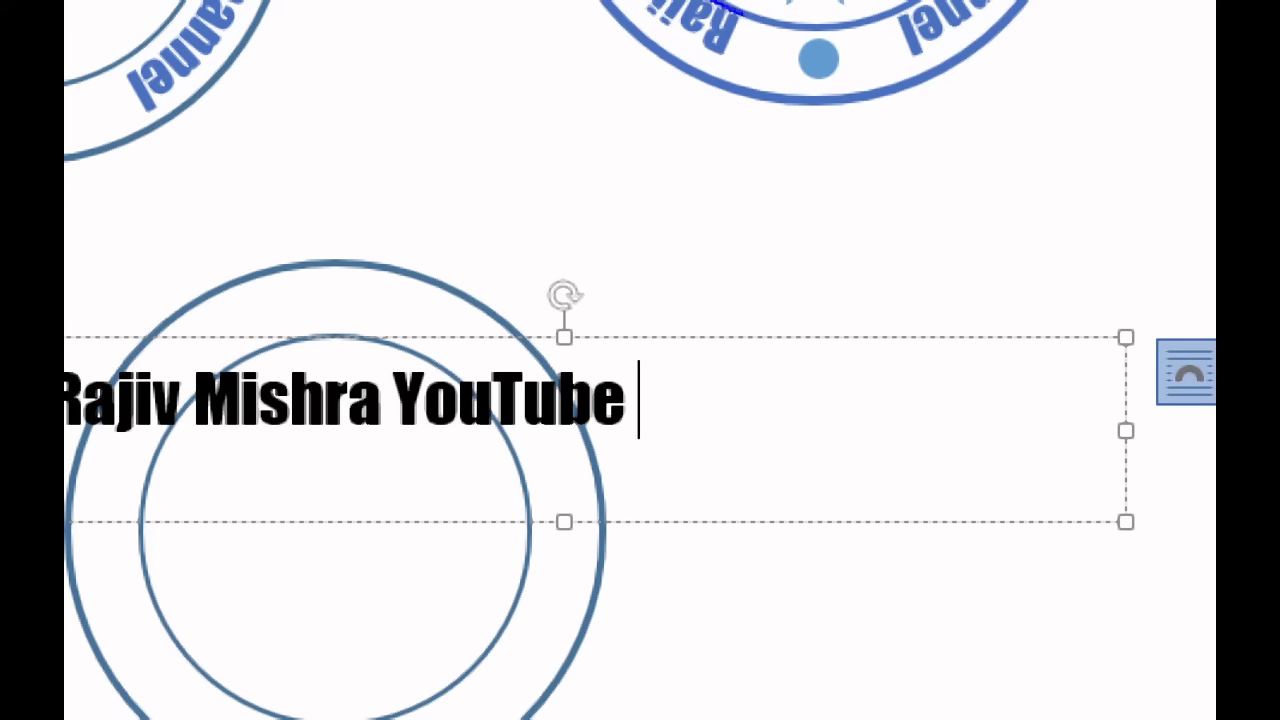
type("Channel")
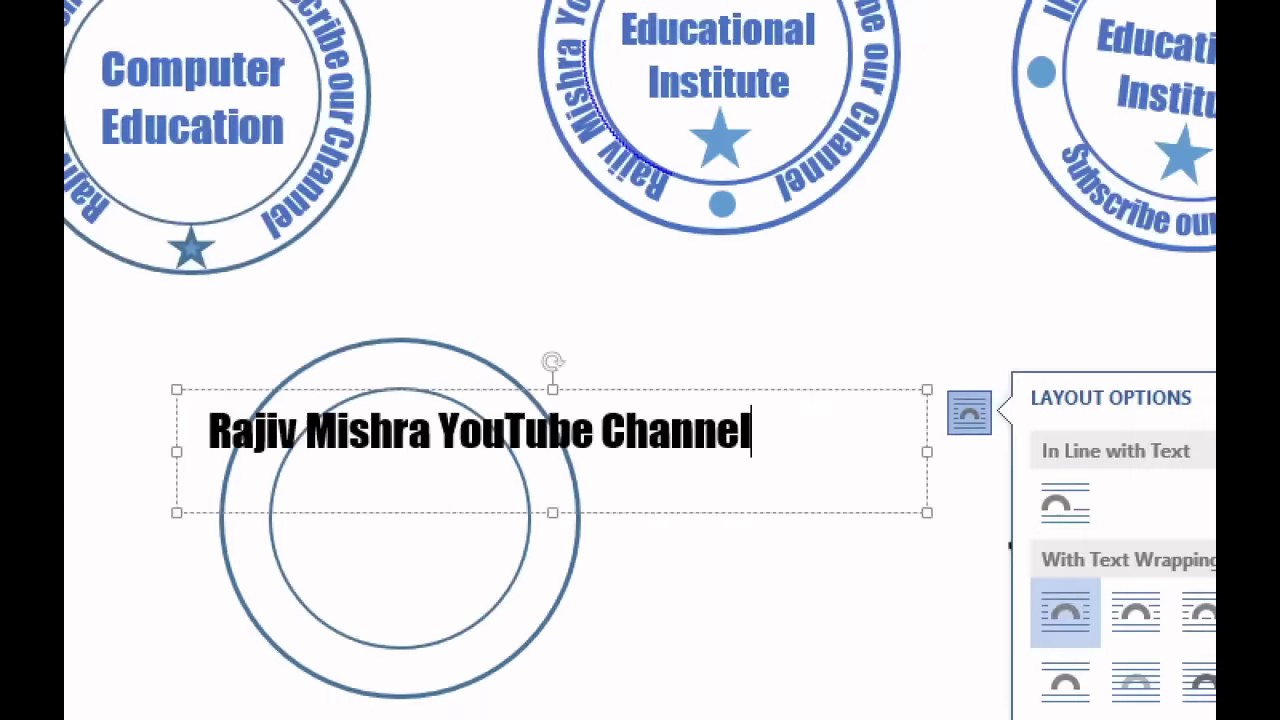
left_click(587, 556)
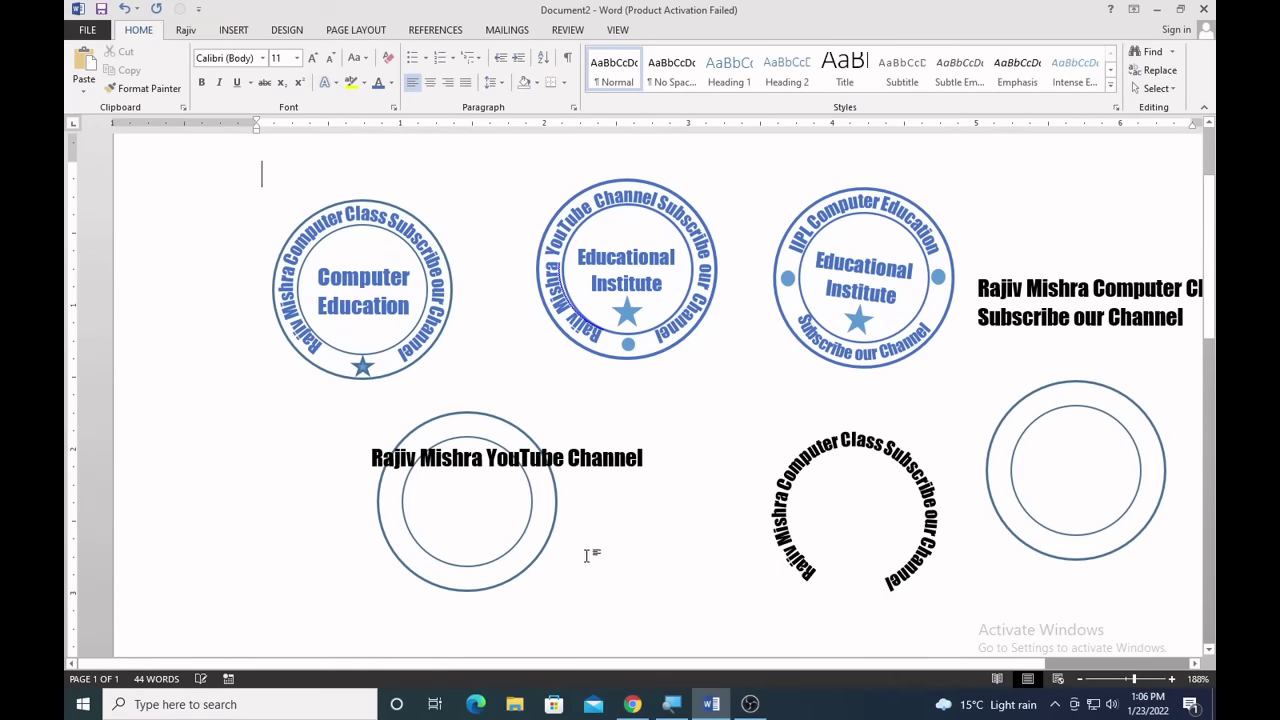
Apply the Arch Up Follow Path text effect to the channel-name text box.
left_click(570, 498)
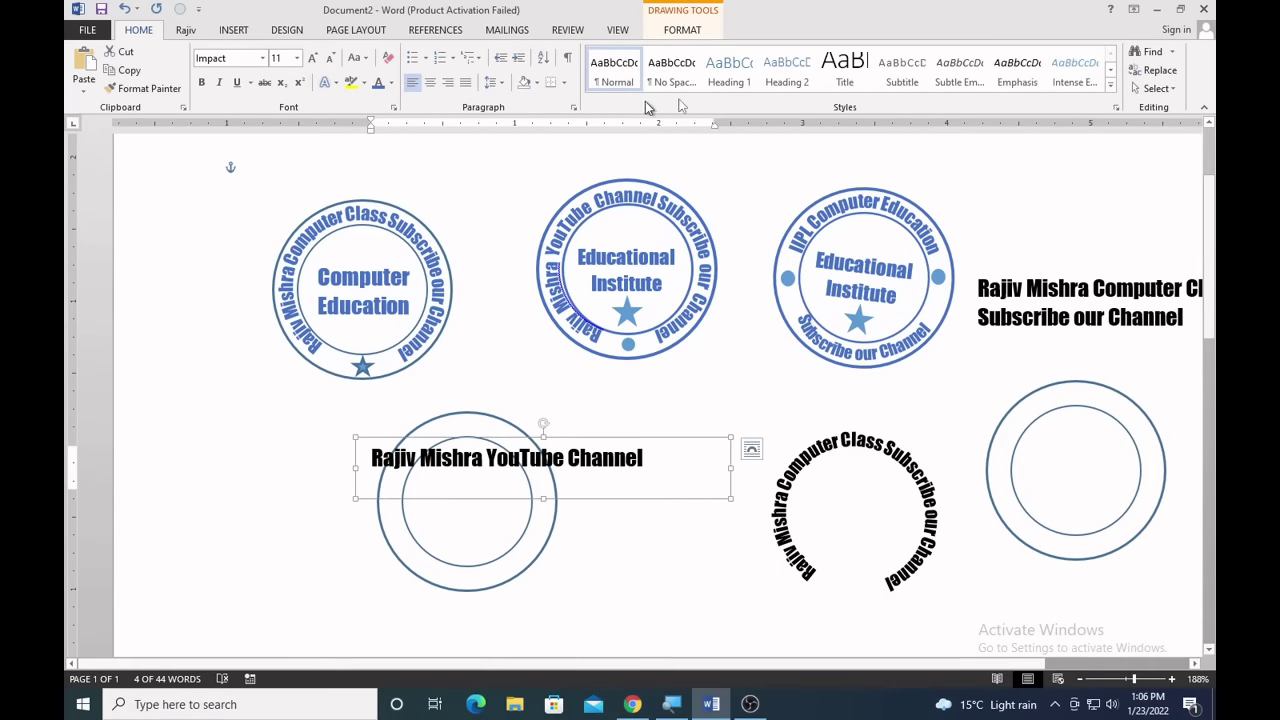
left_click(680, 14)
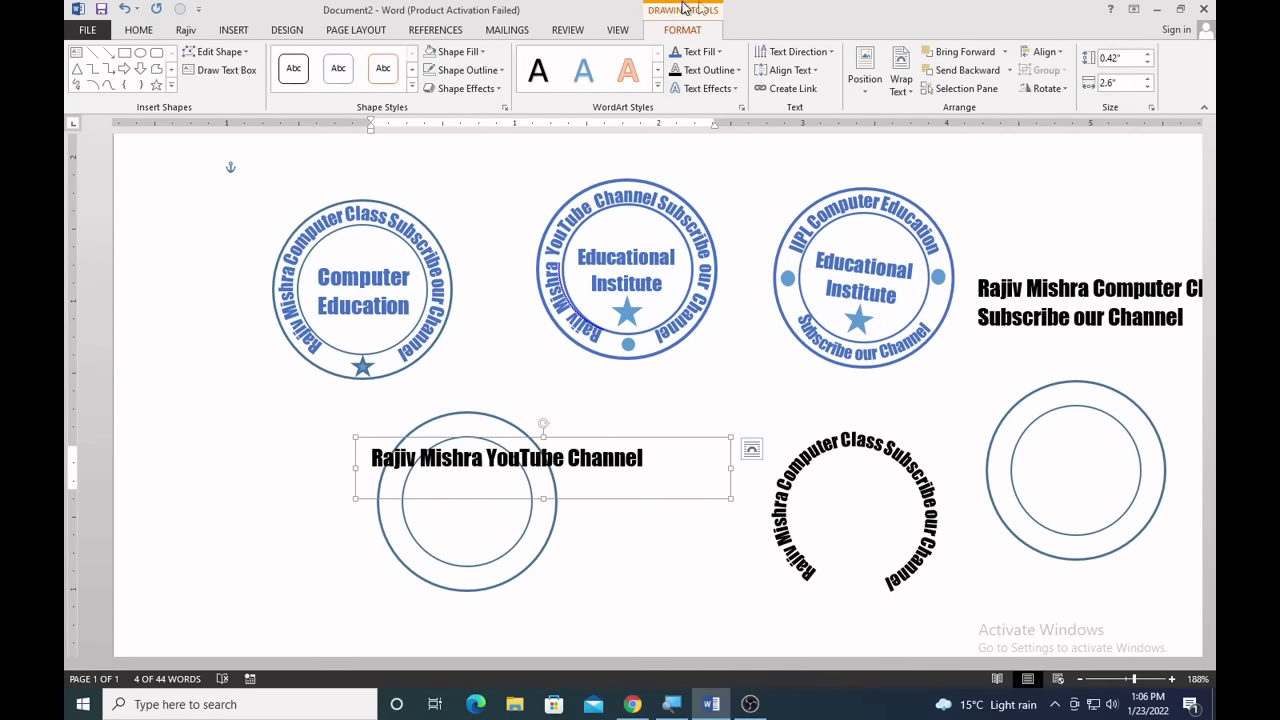
left_click(706, 88)
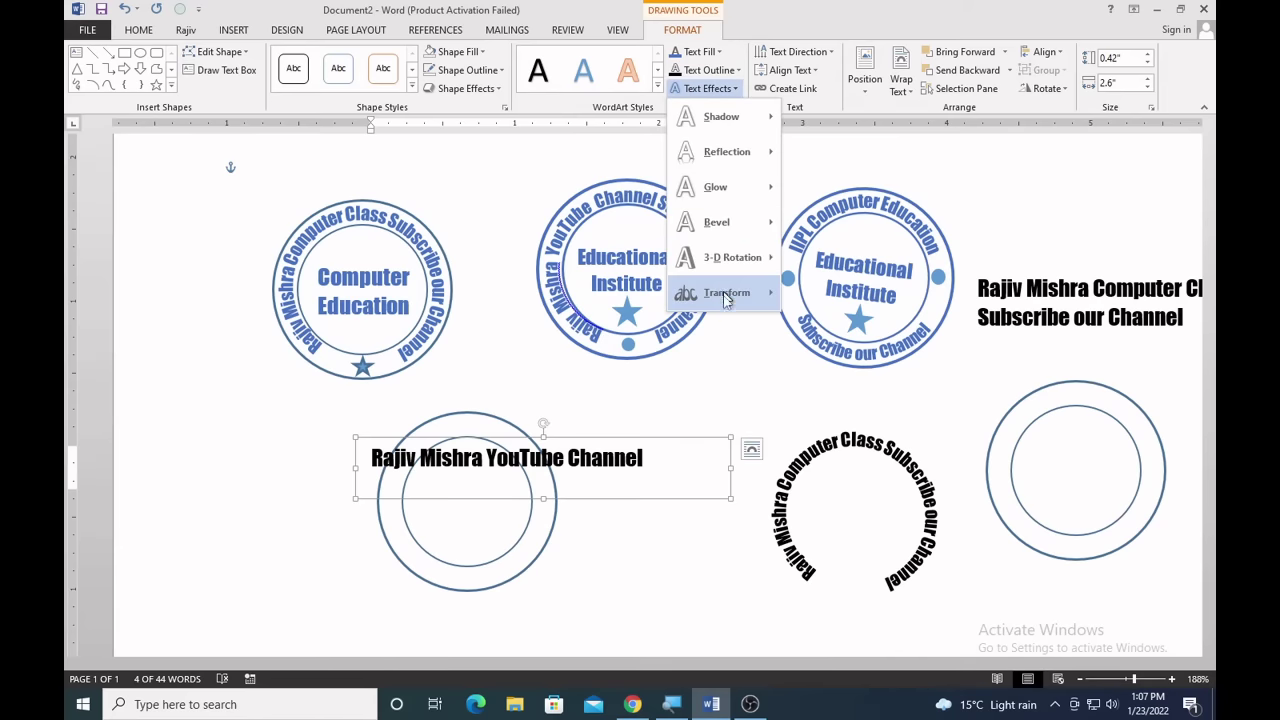
mouse_move(724, 301)
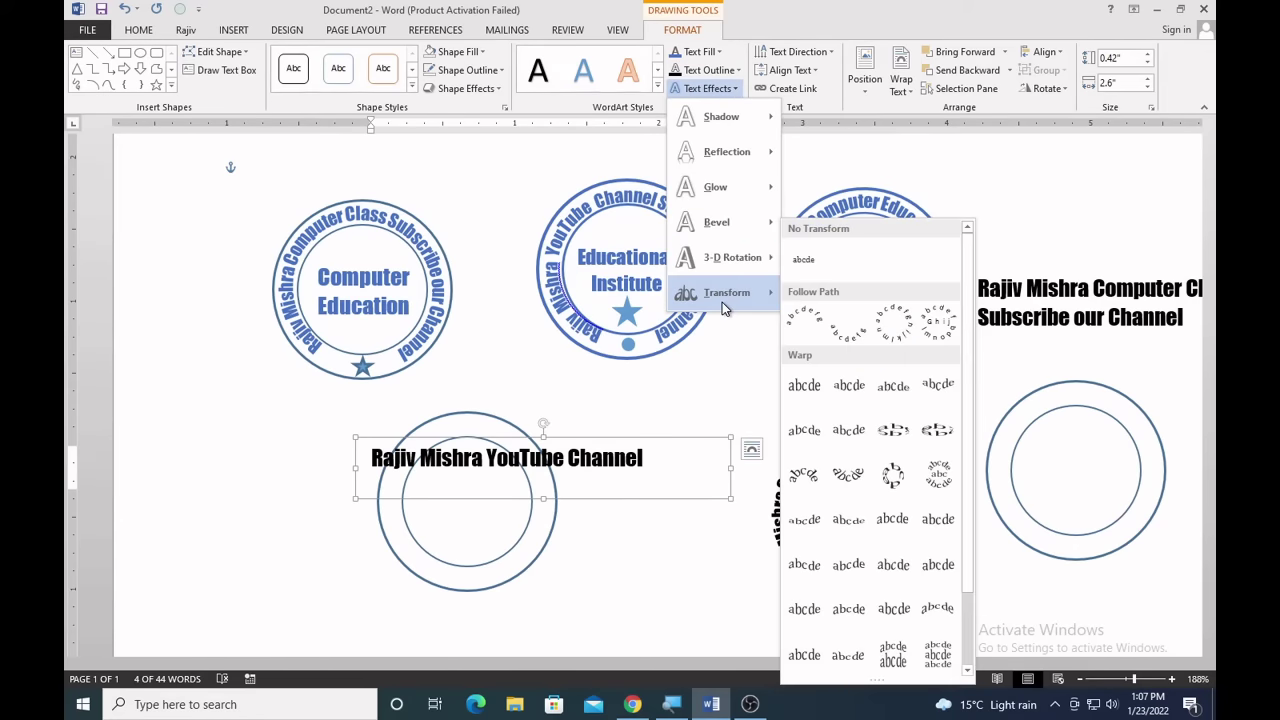
left_click(797, 322)
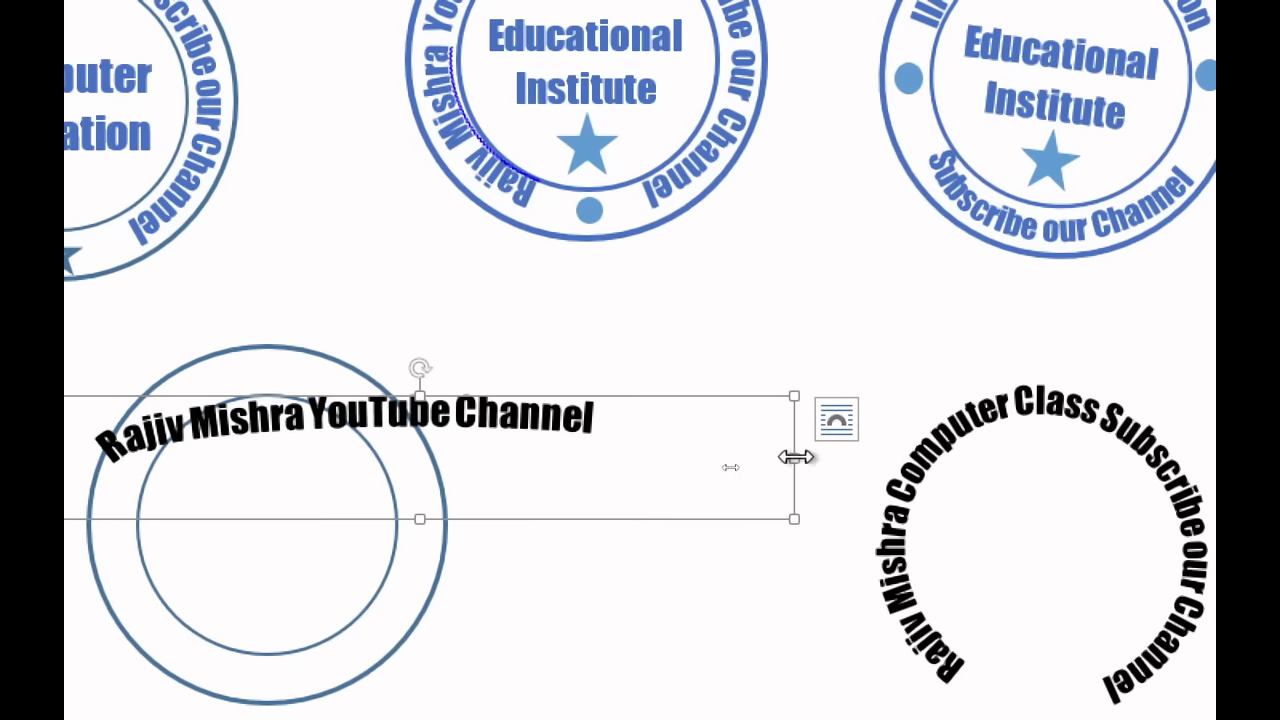
Resize the arched text box taller and narrower to tighten its curve.
left_click_drag(794, 458, 549, 490)
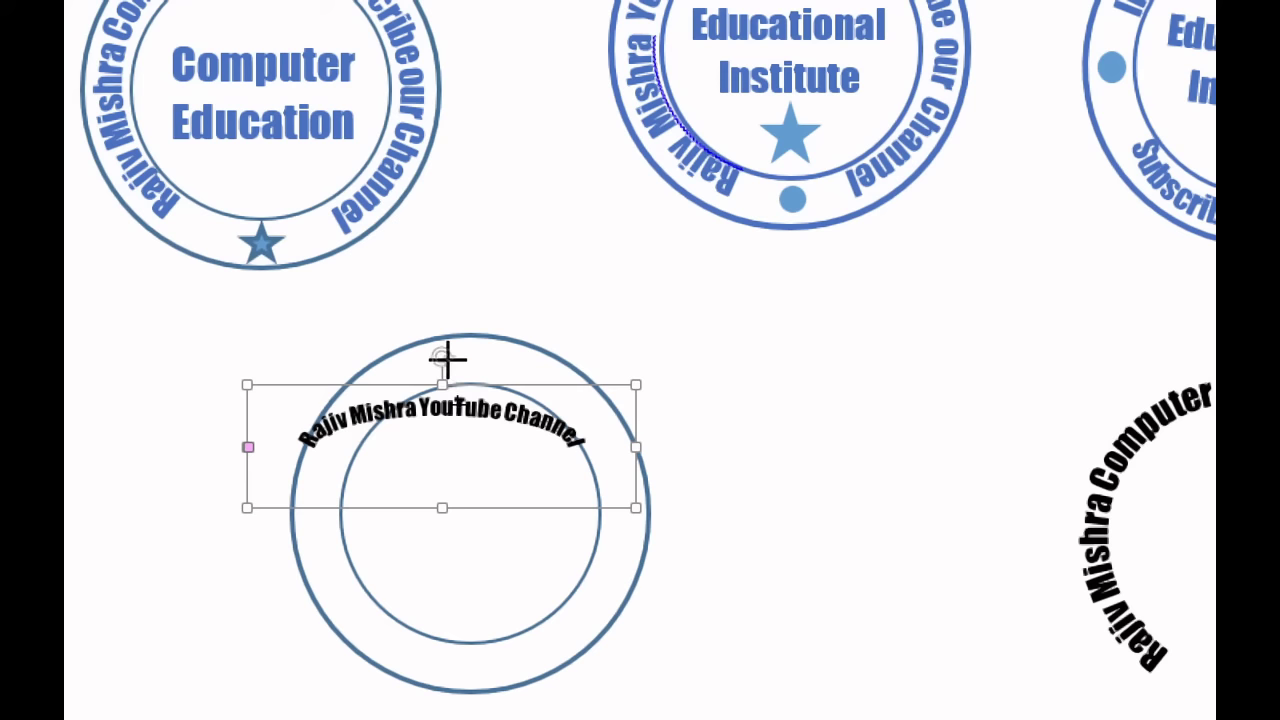
left_click_drag(447, 358, 449, 293)
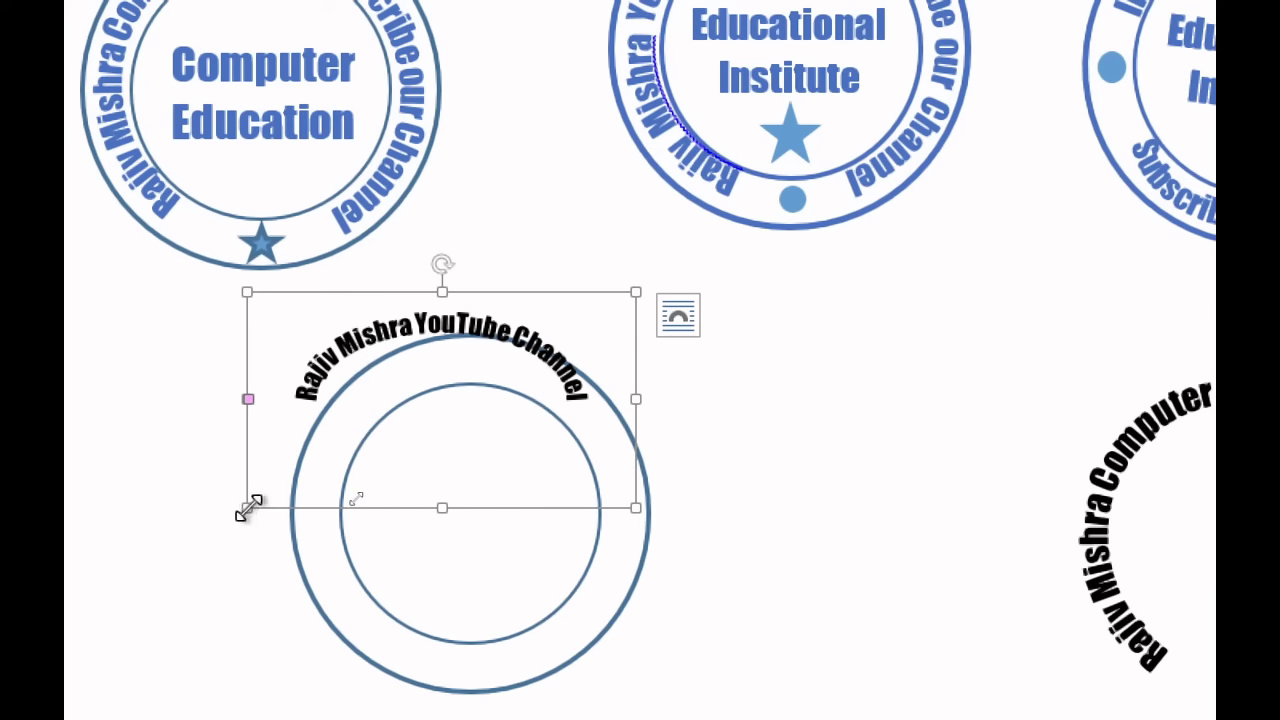
left_click_drag(248, 508, 290, 508)
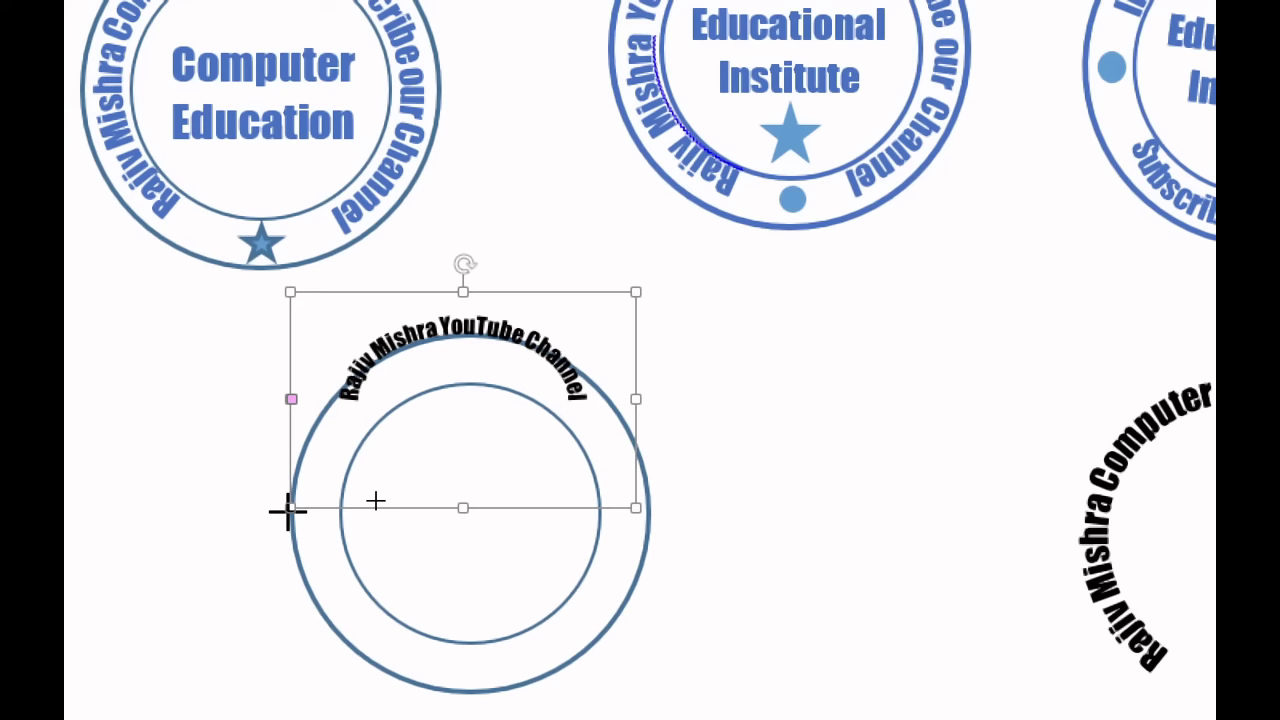
left_click_drag(288, 510, 287, 511)
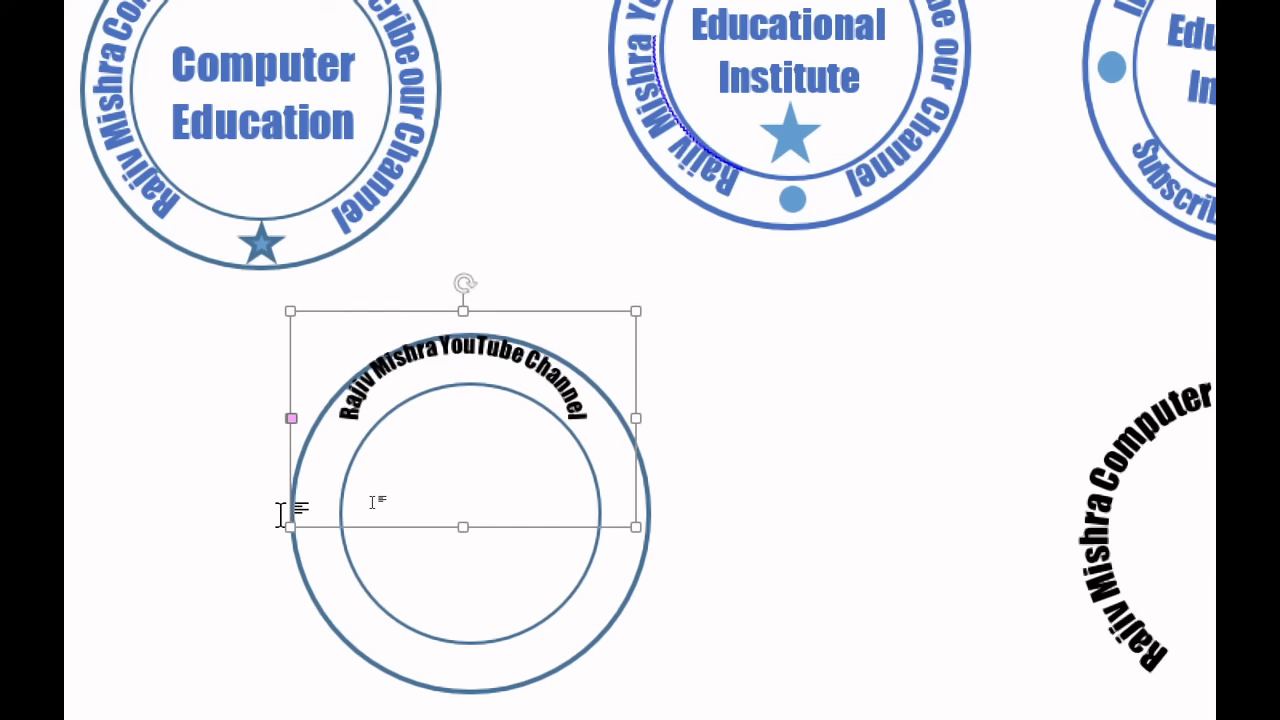
Nudge the arch down and right, then widen it to fit the top of the outer ring.
key("Down")
key("Down")
key("Down")
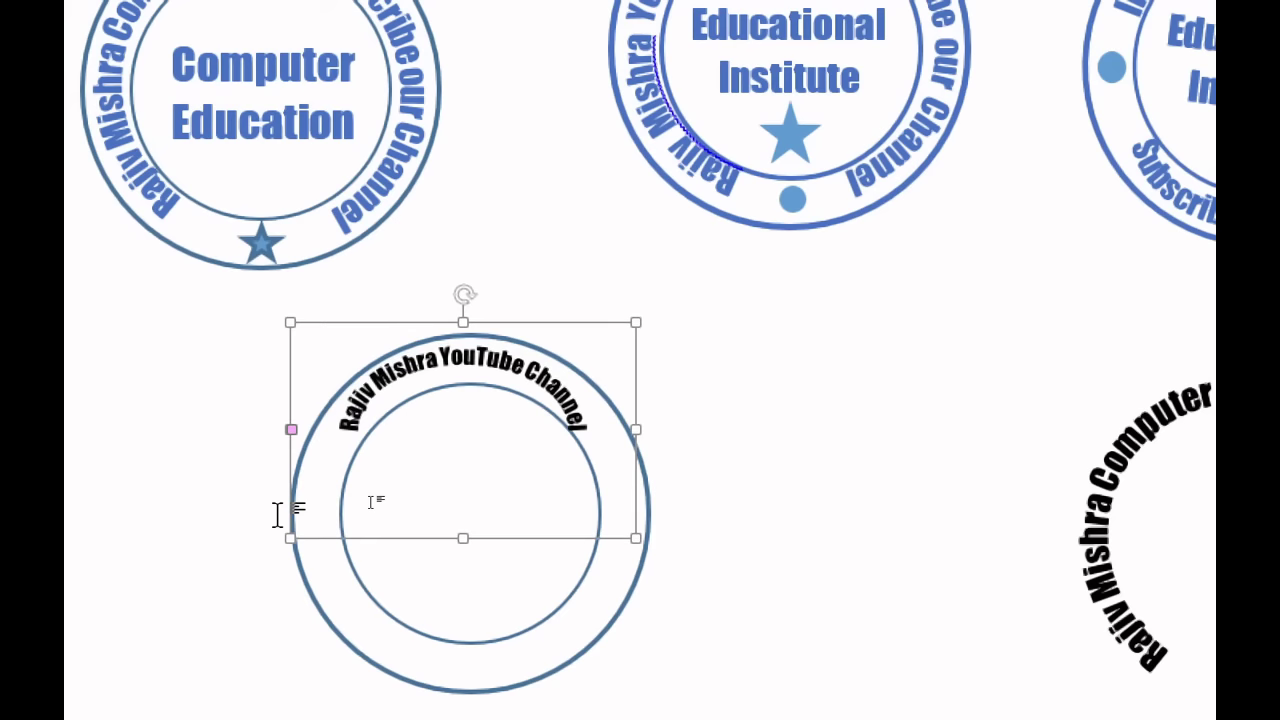
key("Down")
key("Down")
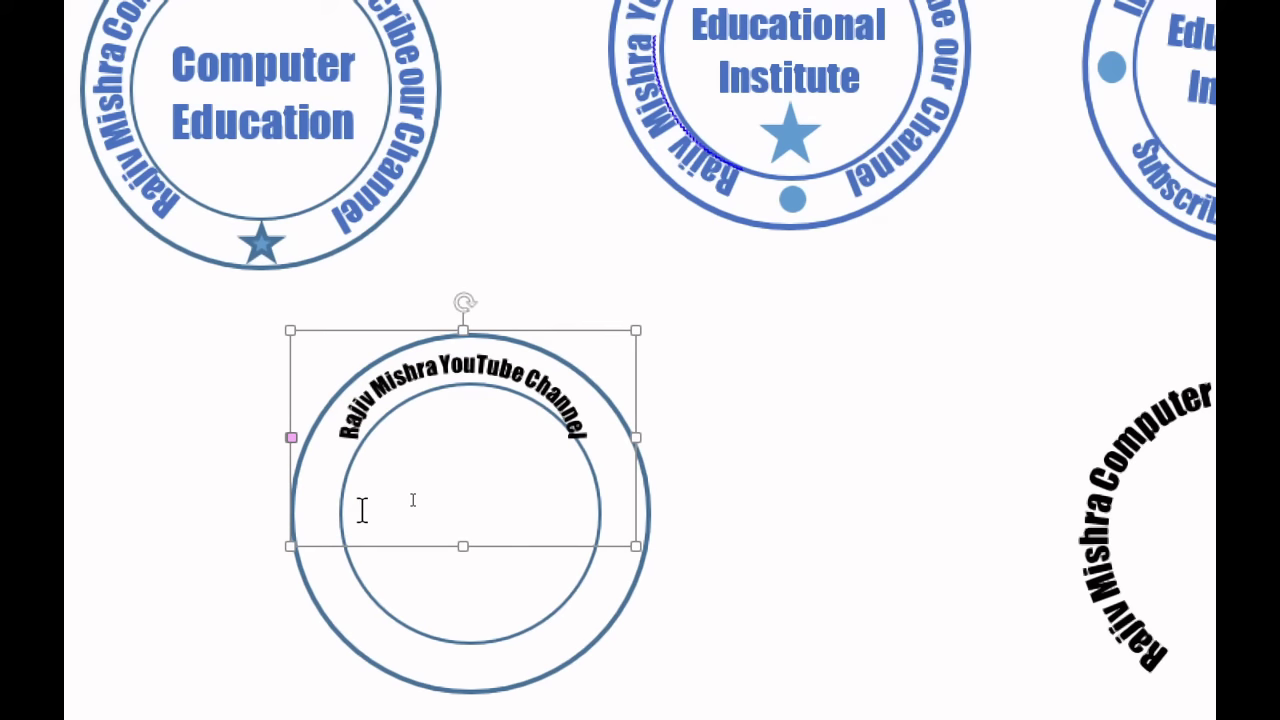
key("Right")
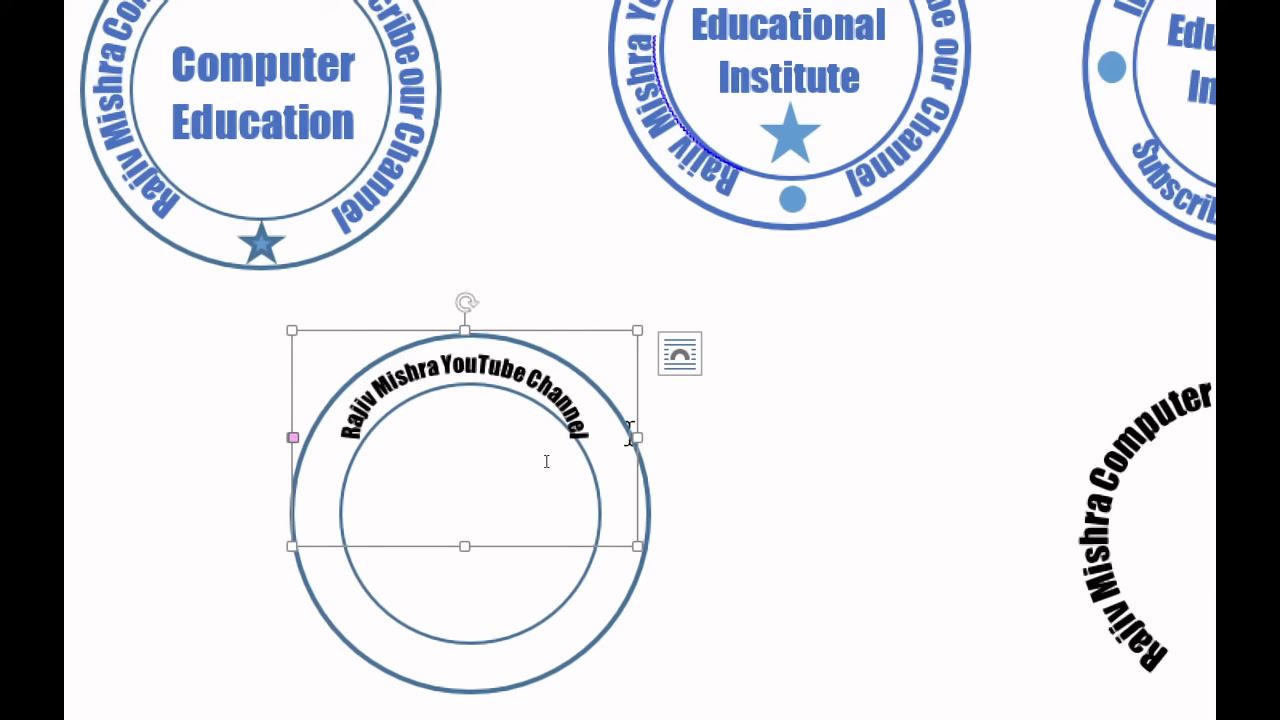
left_click_drag(640, 434, 649, 428)
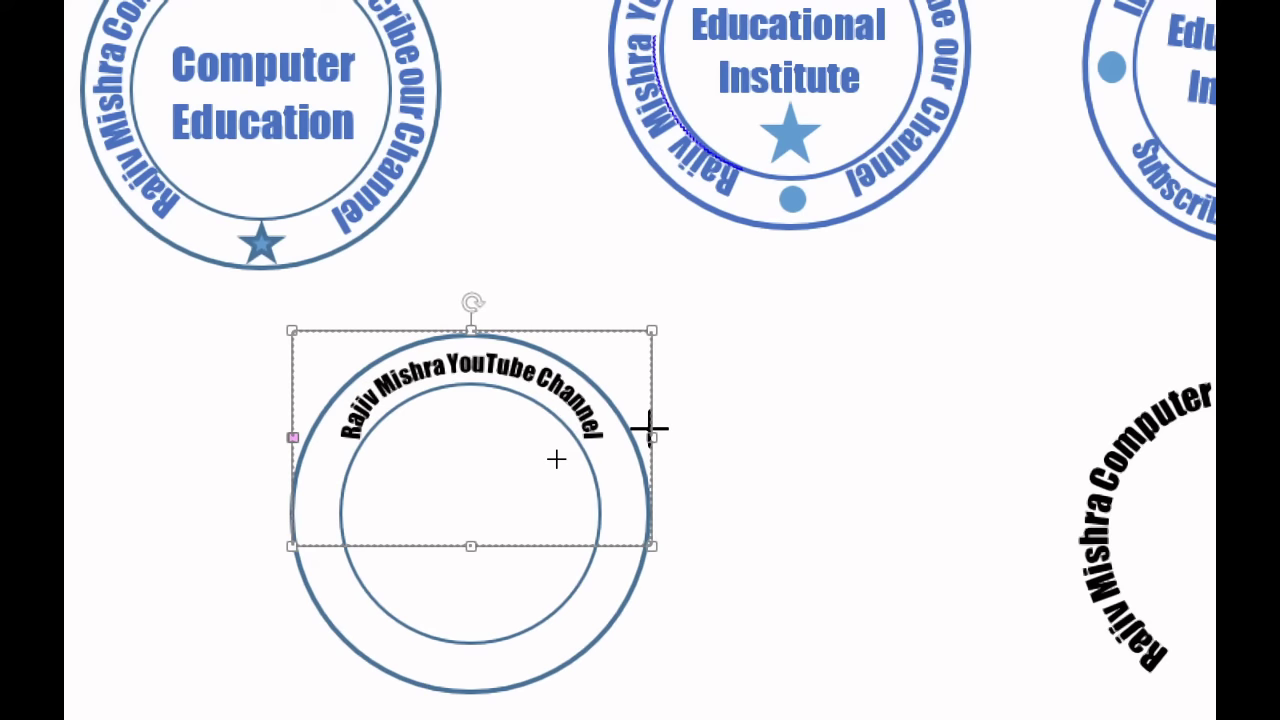
left_click(650, 428)
left_click_drag(653, 428, 659, 427)
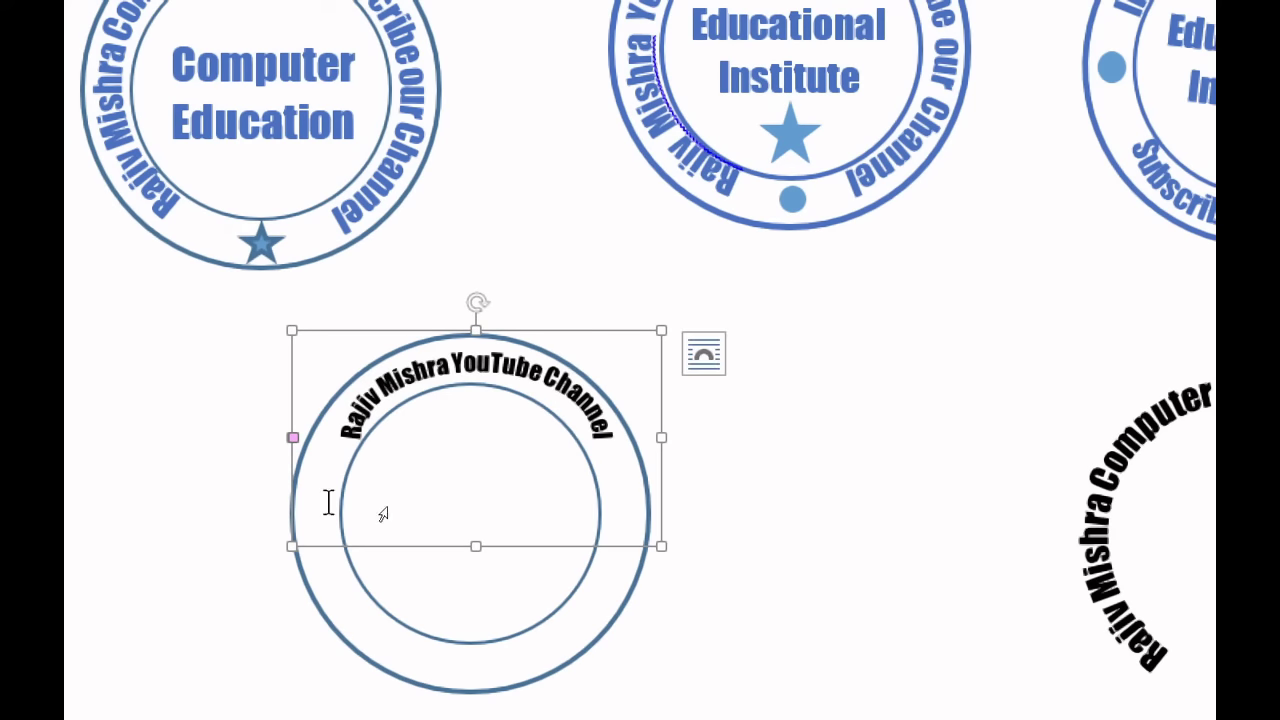
left_click_drag(292, 548, 279, 546)
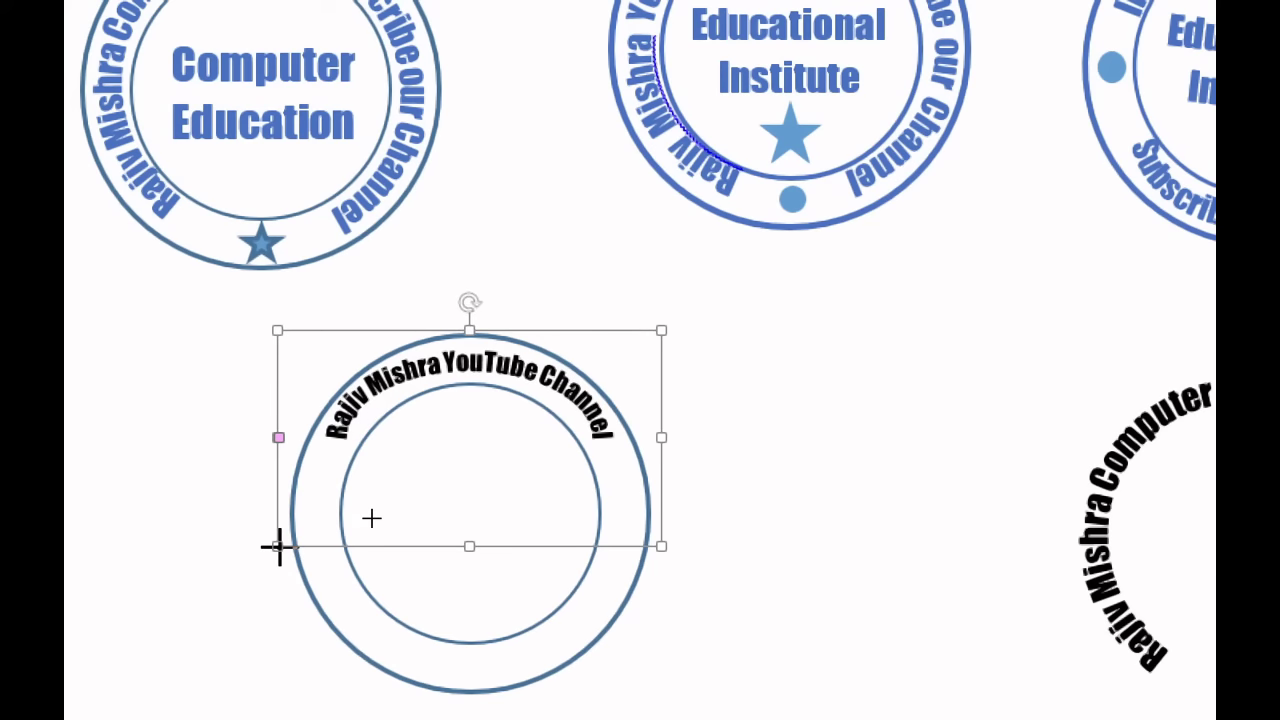
left_click_drag(279, 546, 278, 549)
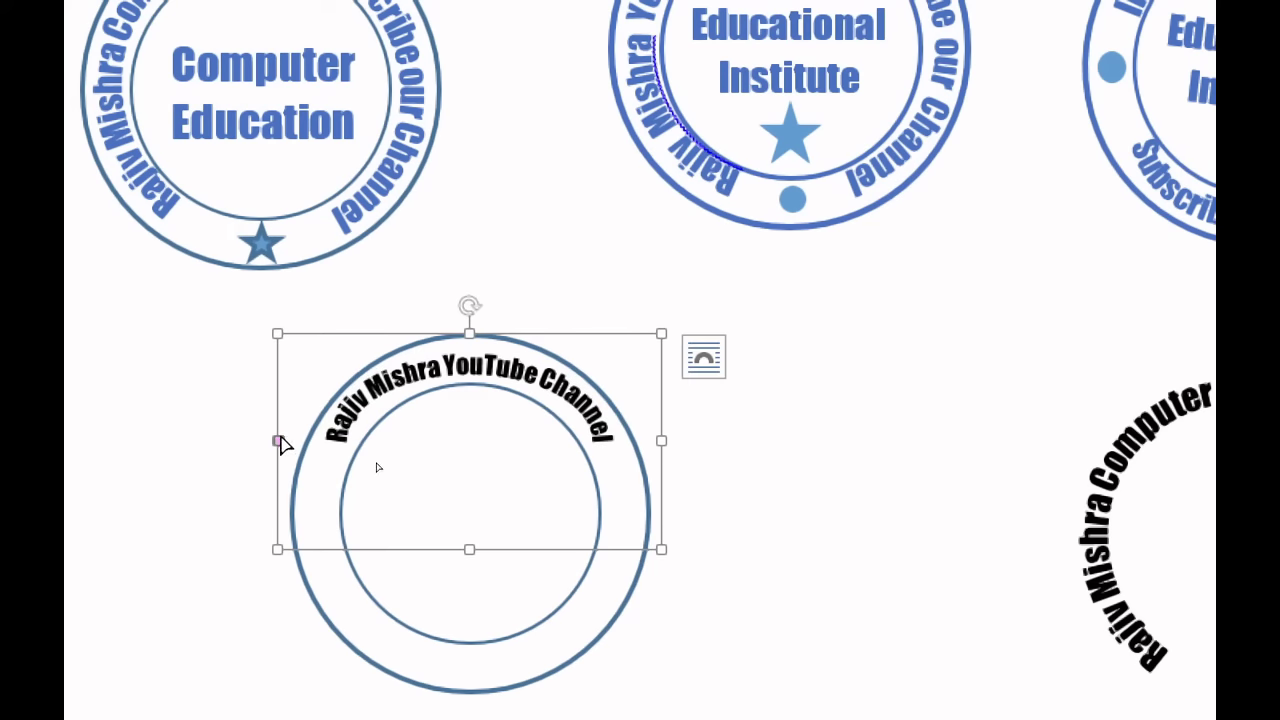
mouse_move(279, 440)
left_mouse_down()
mouse_move(631, 459)
mouse_move(423, 534)
left_mouse_up()
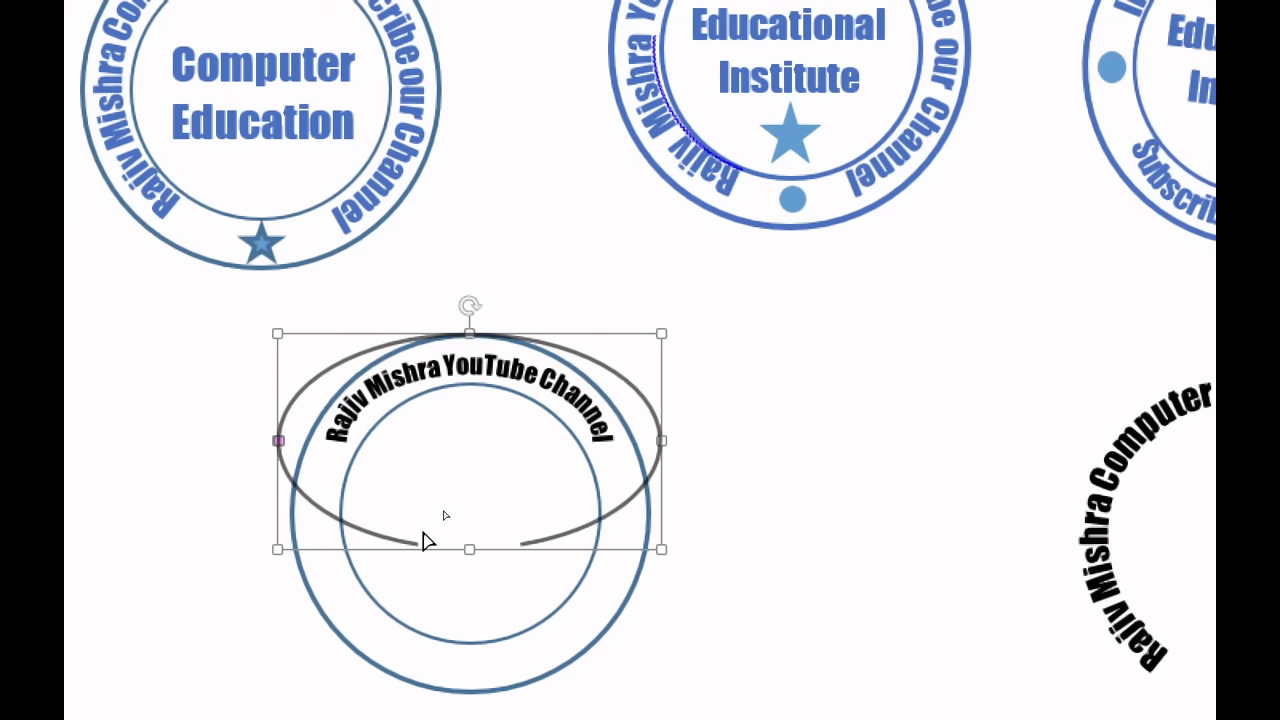
left_click_drag(423, 540, 424, 538)
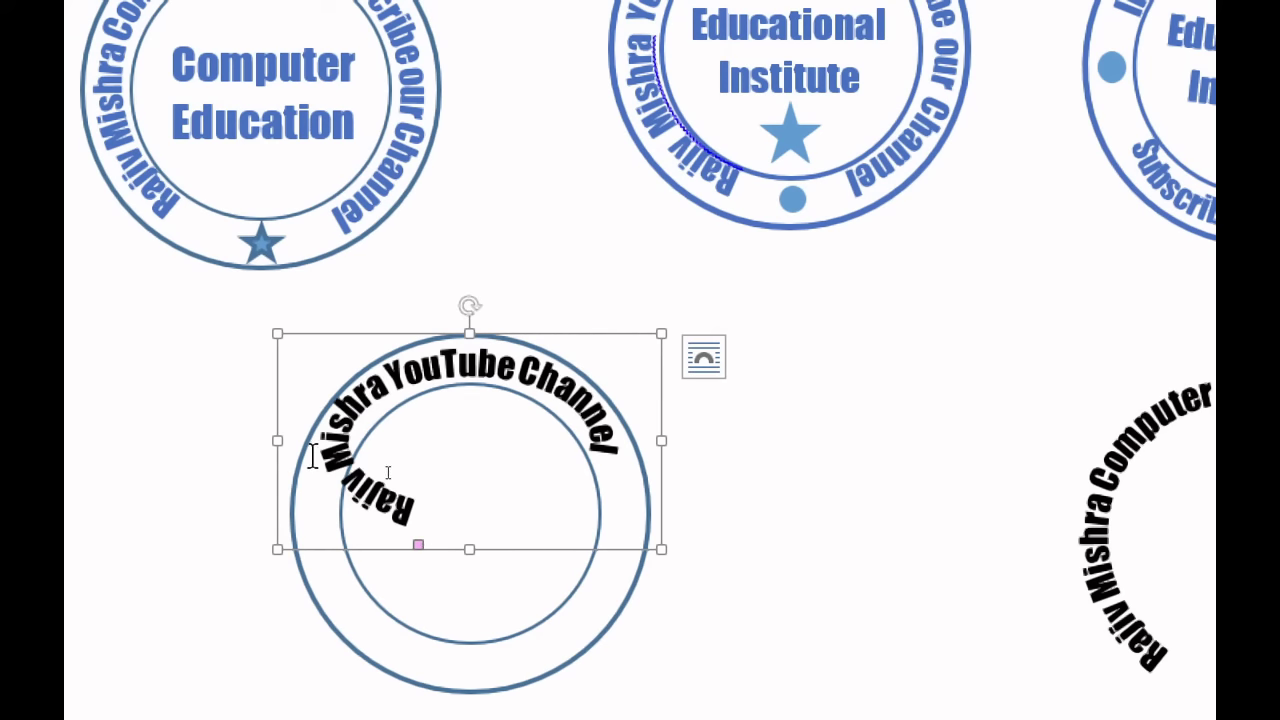
key("ctrl+z")
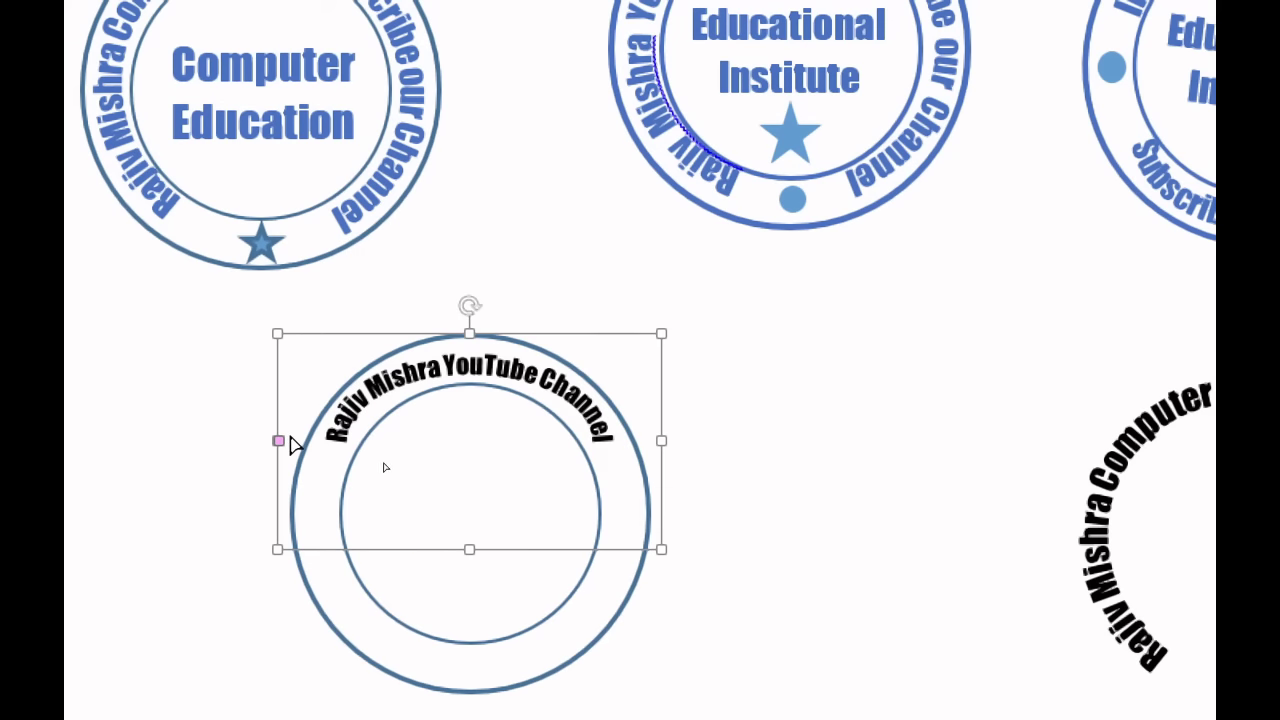
mouse_move(279, 440)
left_mouse_down()
mouse_move(463, 414)
mouse_move(366, 435)
mouse_move(116, 594)
mouse_move(388, 664)
mouse_move(357, 535)
left_mouse_up()
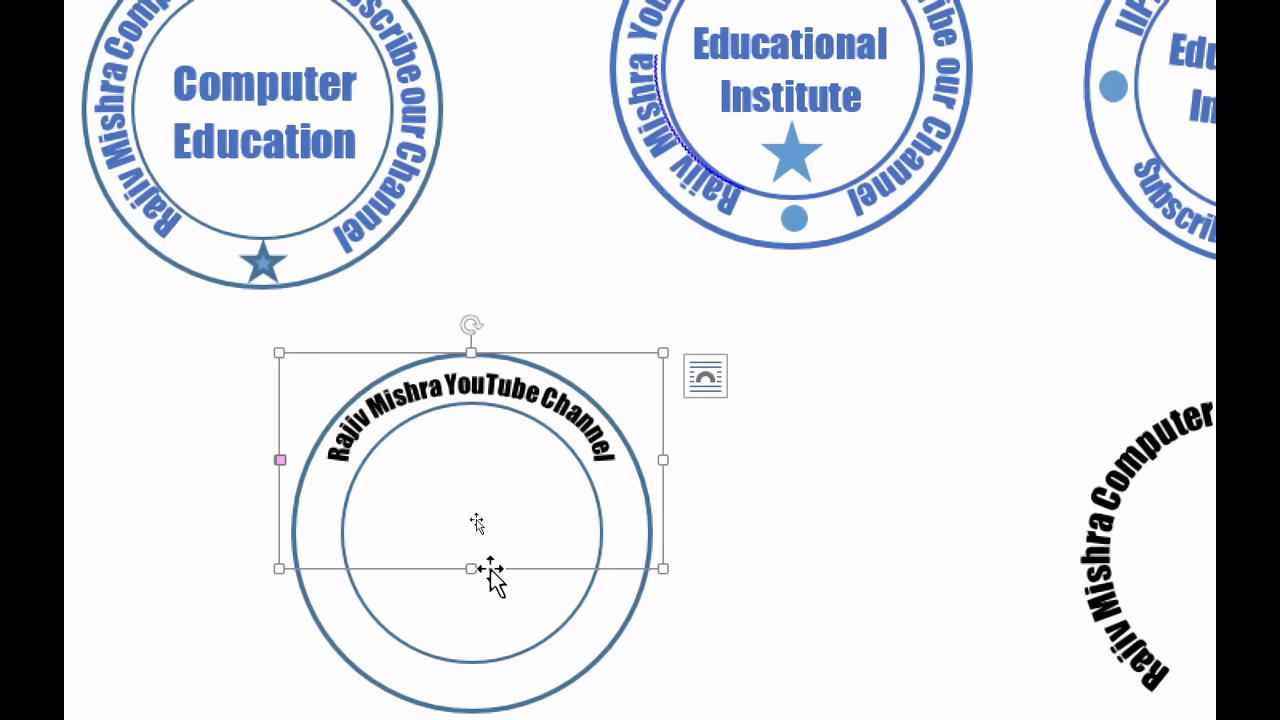
Copy the arched text below the ring and set the copy to Arch Down.
mouse_move(457, 580)
left_mouse_down()
mouse_move(453, 698)
mouse_move(488, 677)
left_mouse_up()
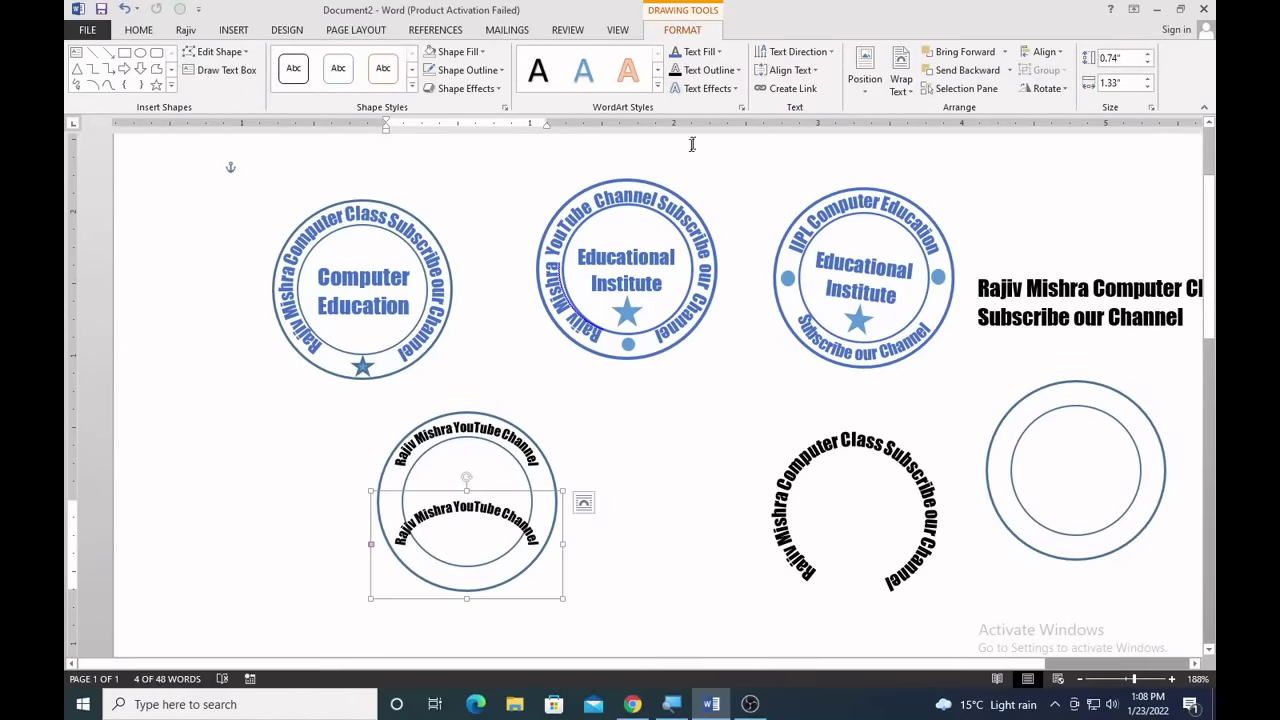
left_click(712, 89)
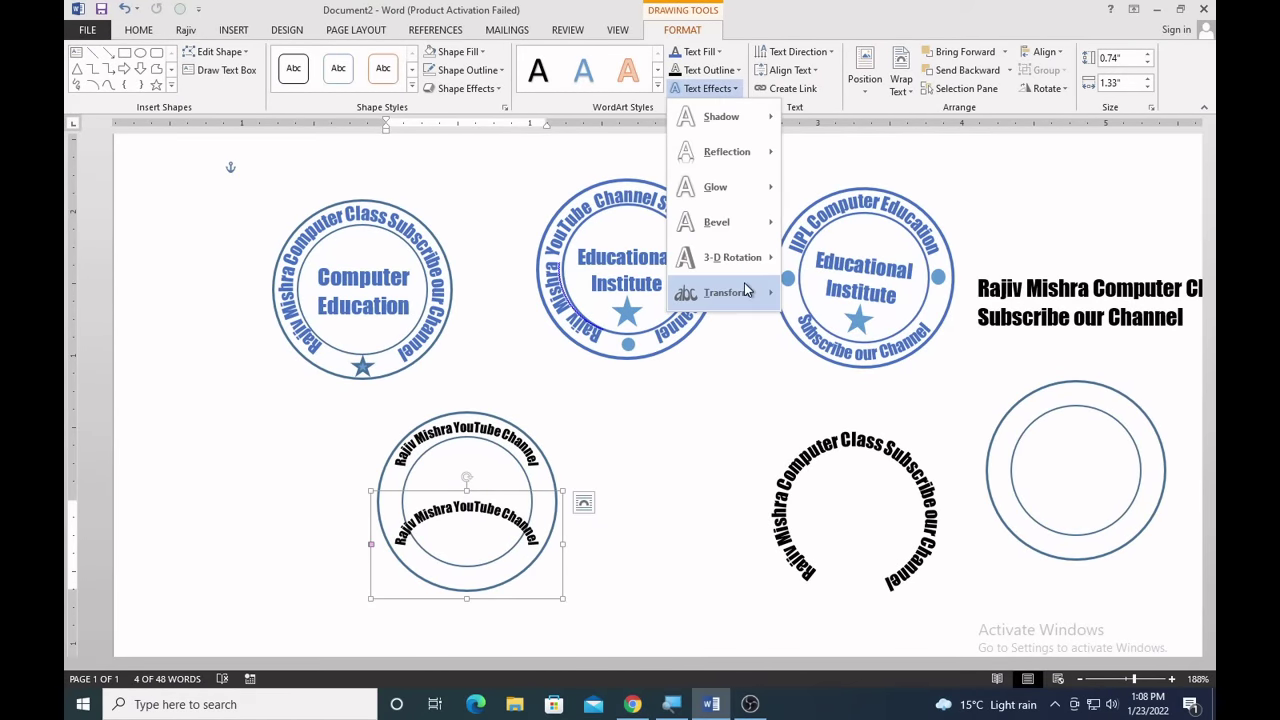
mouse_move(745, 290)
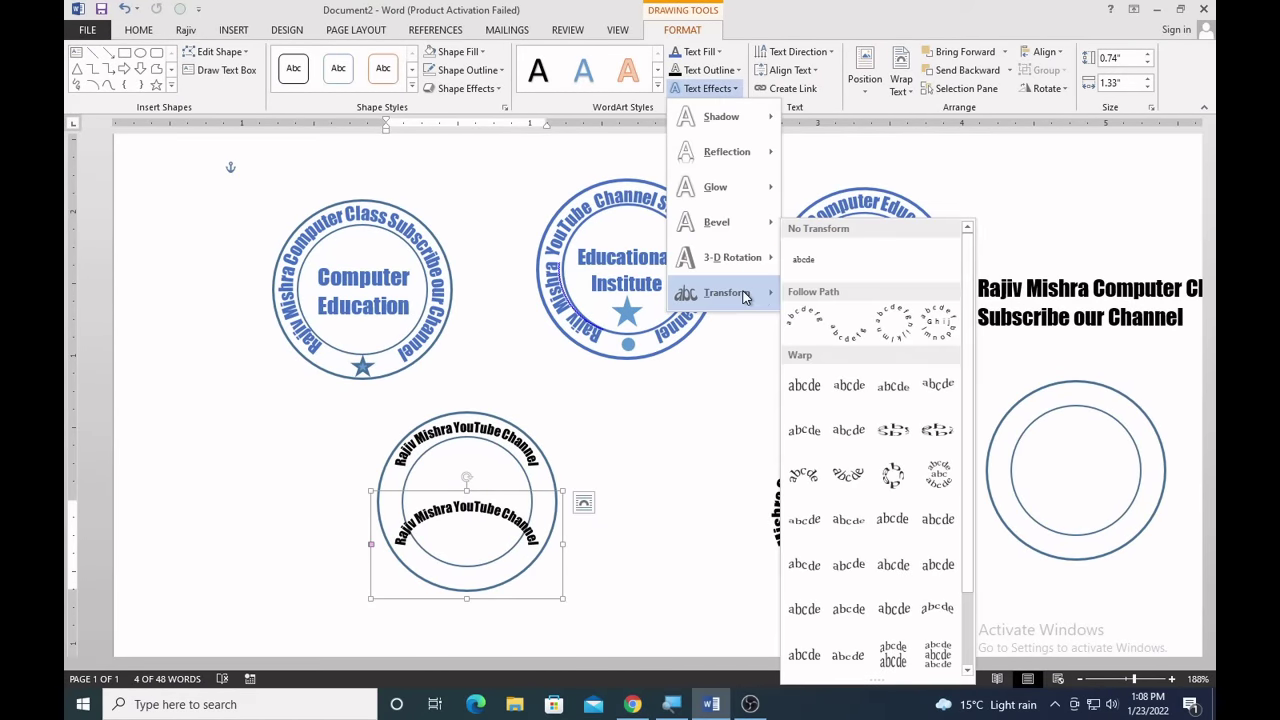
left_click(842, 329)
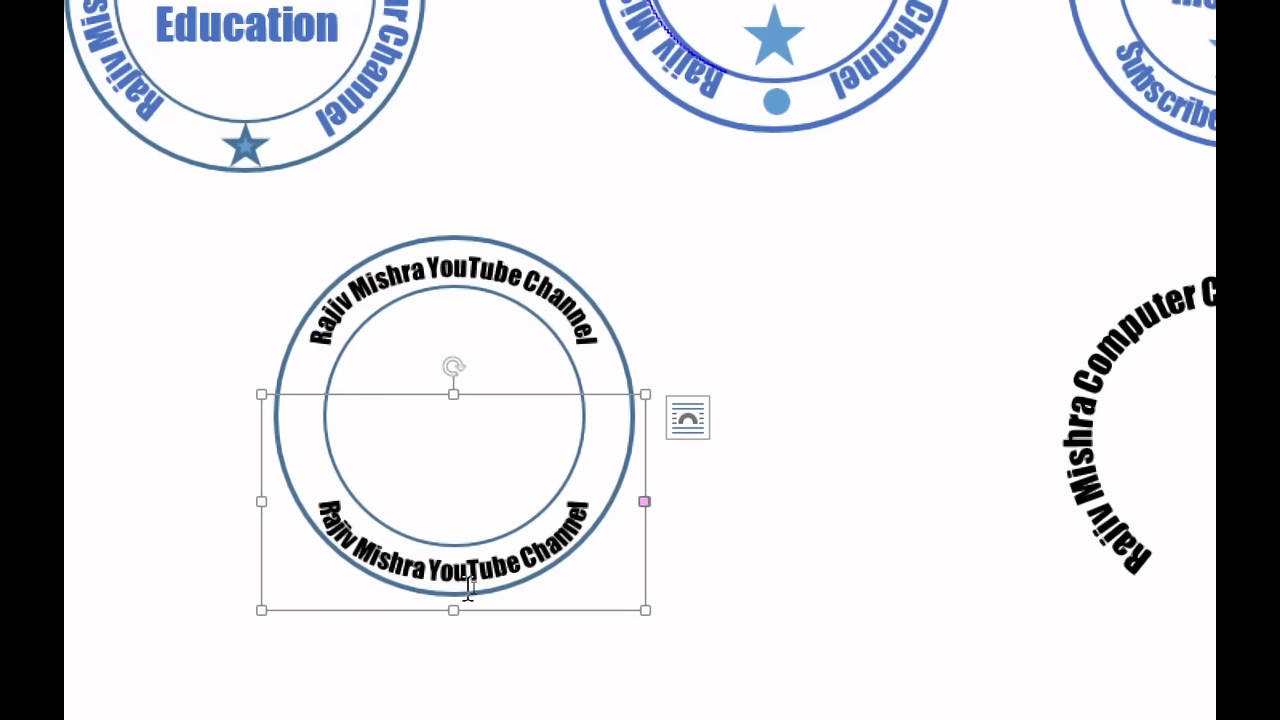
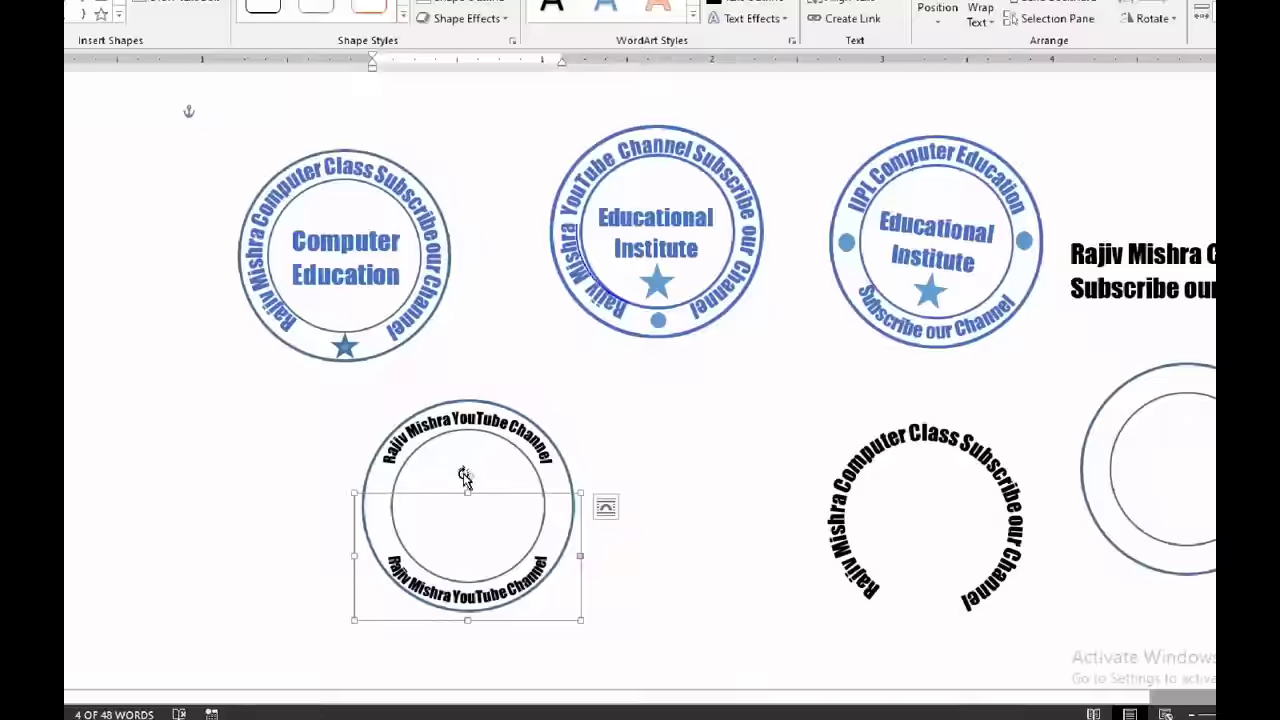
Space out the top arched channel-name words and put 'Channel' on its own line.
left_click(447, 405)
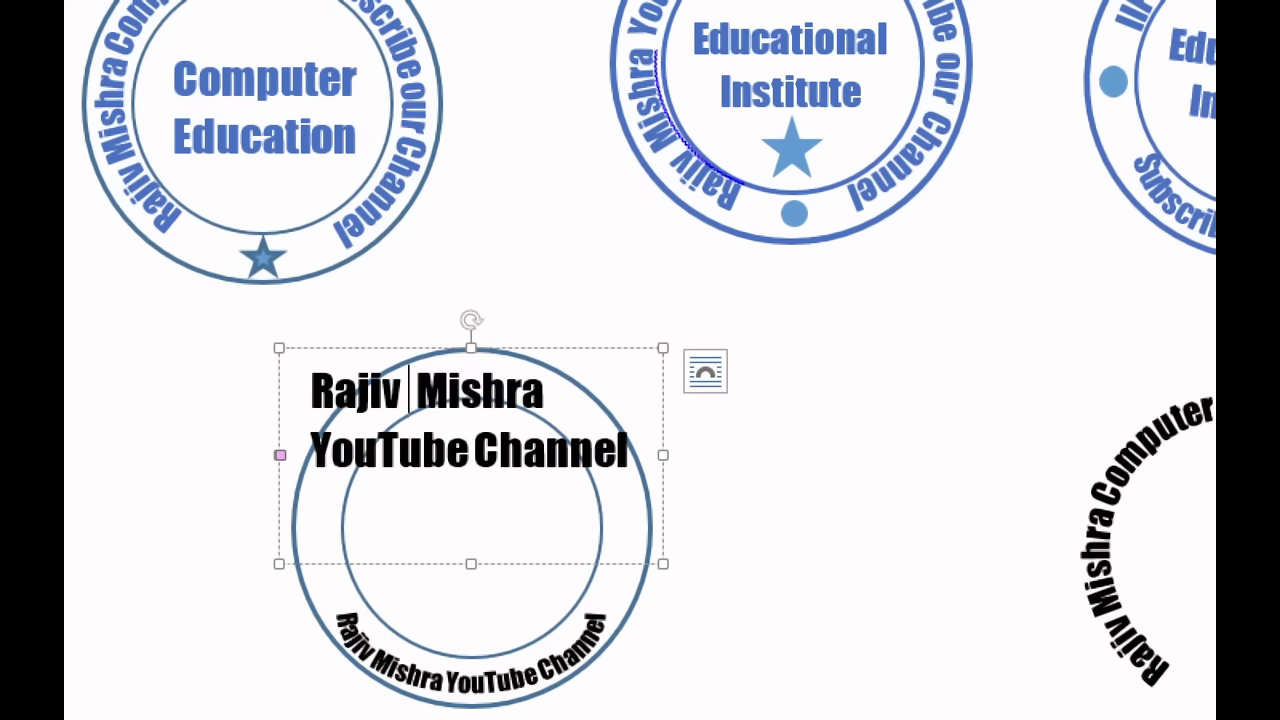
left_click(472, 460)
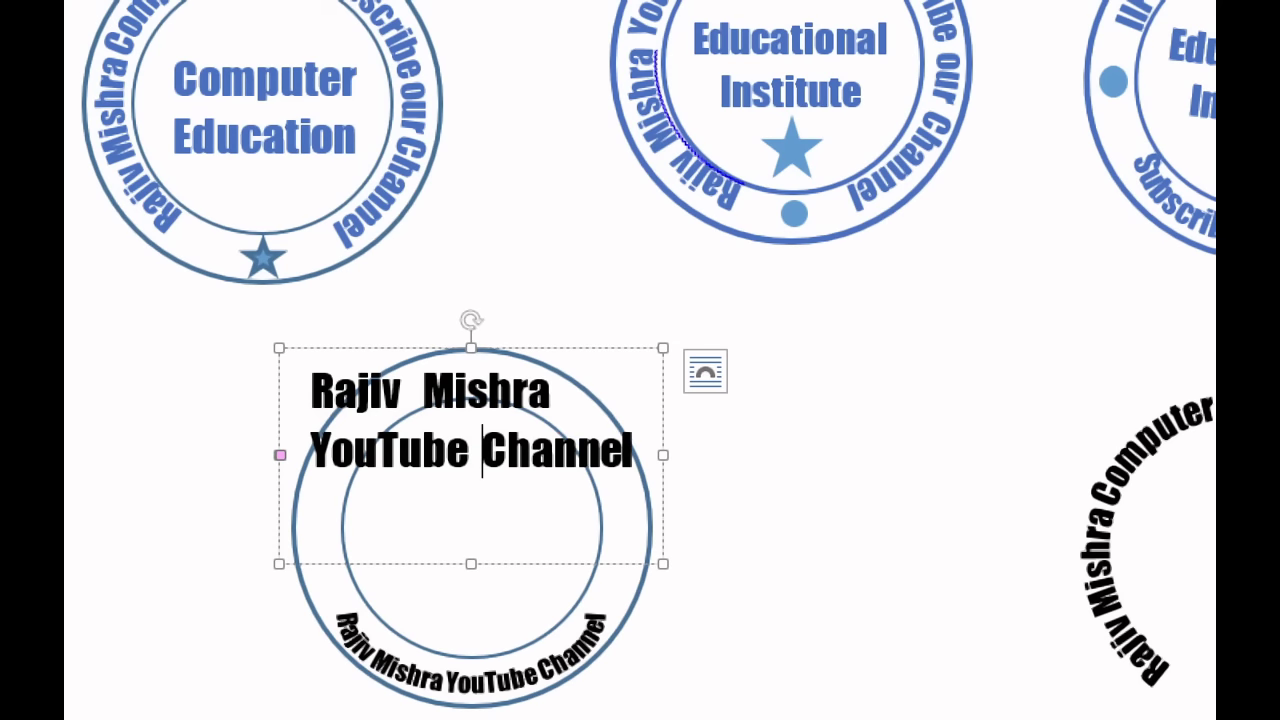
key("Return")
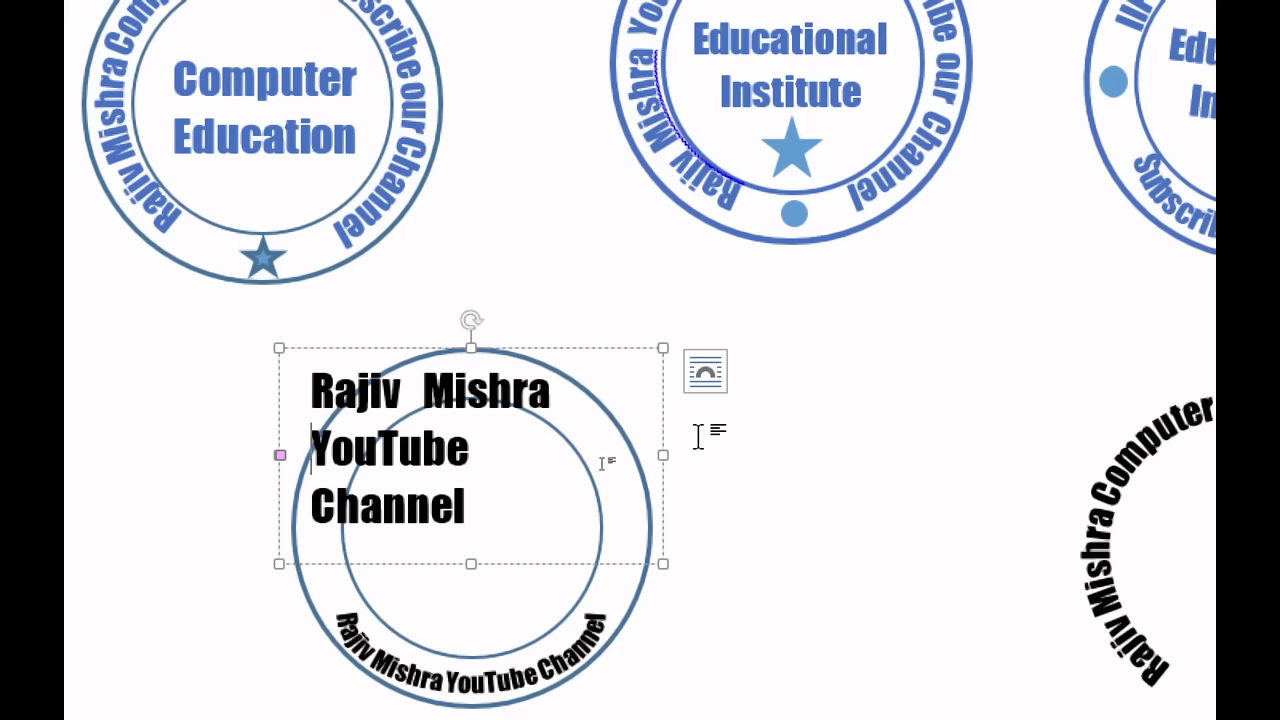
left_click(825, 463)
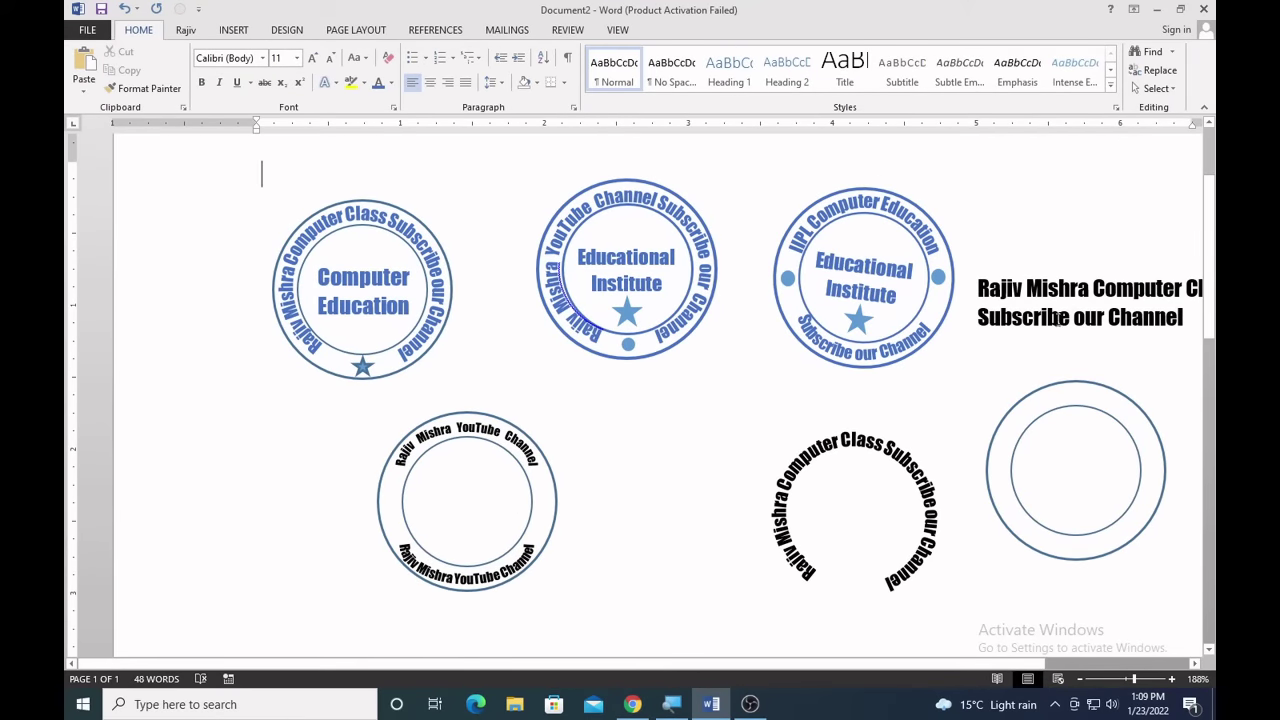
Drag the two-line Subscribe our Channel text block down beside the lower-left stamp.
left_click(1025, 328)
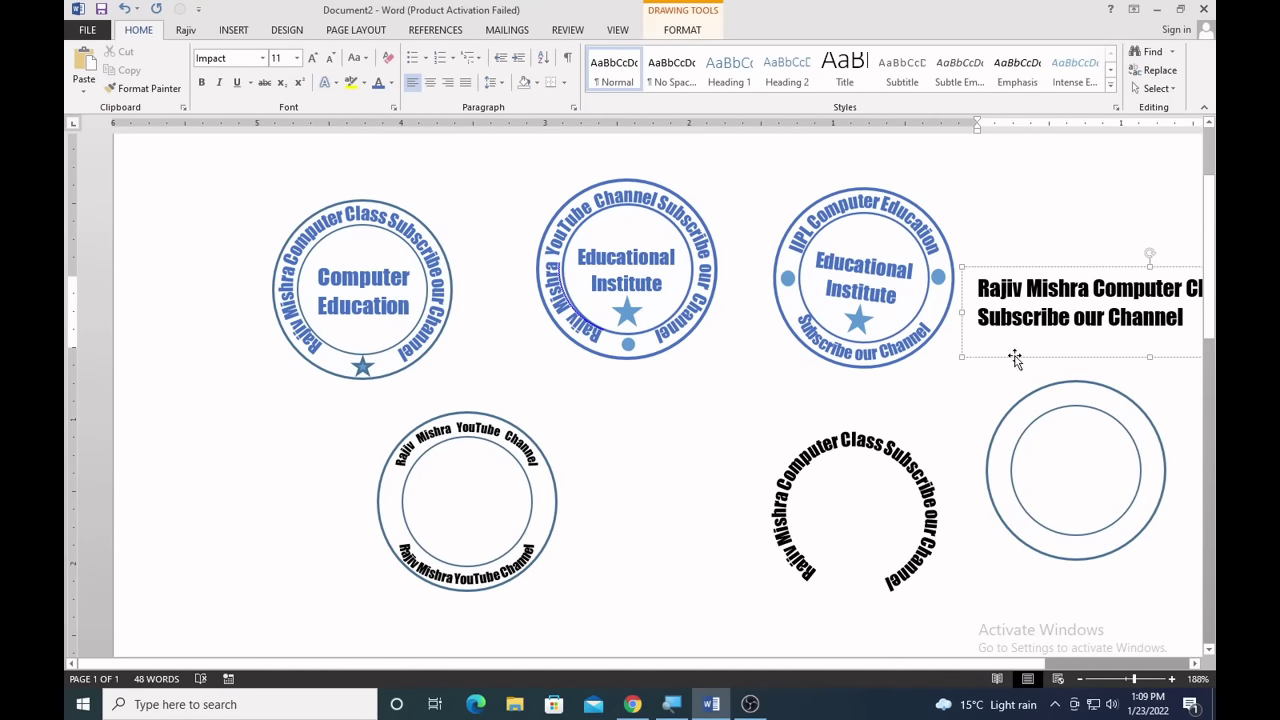
left_click_drag(1015, 359, 463, 554)
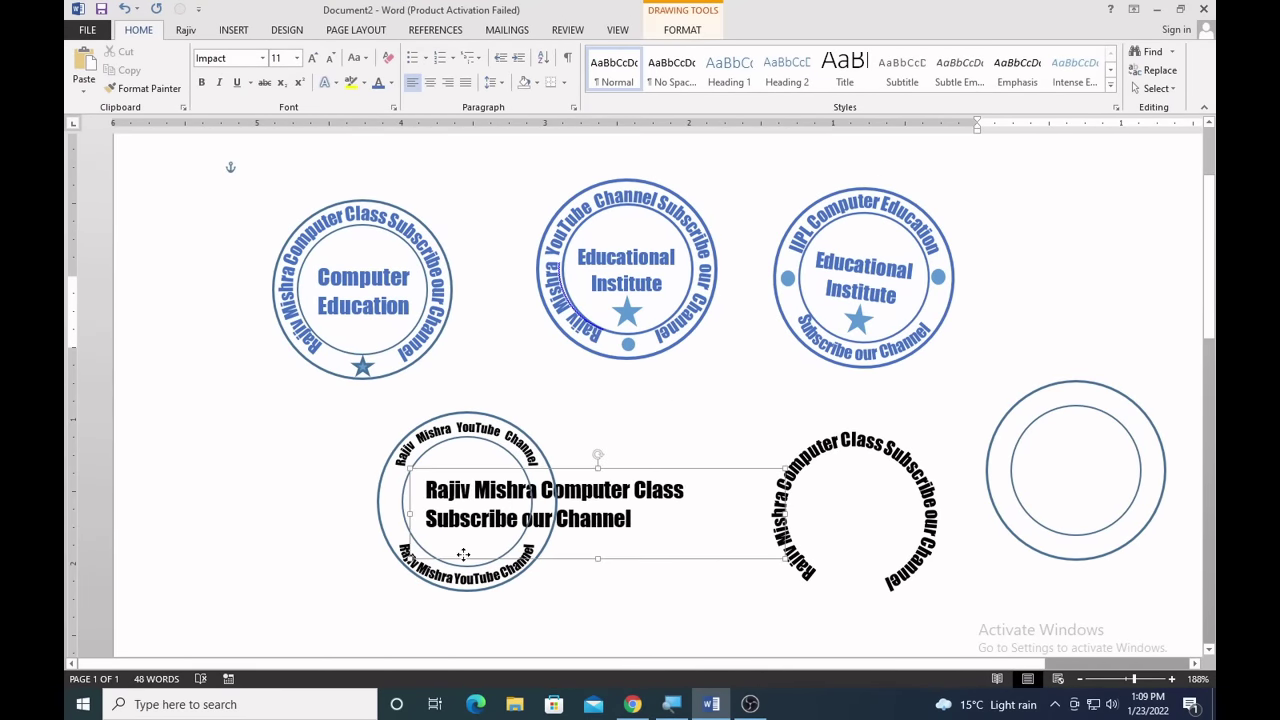
left_click_drag(461, 554, 663, 503)
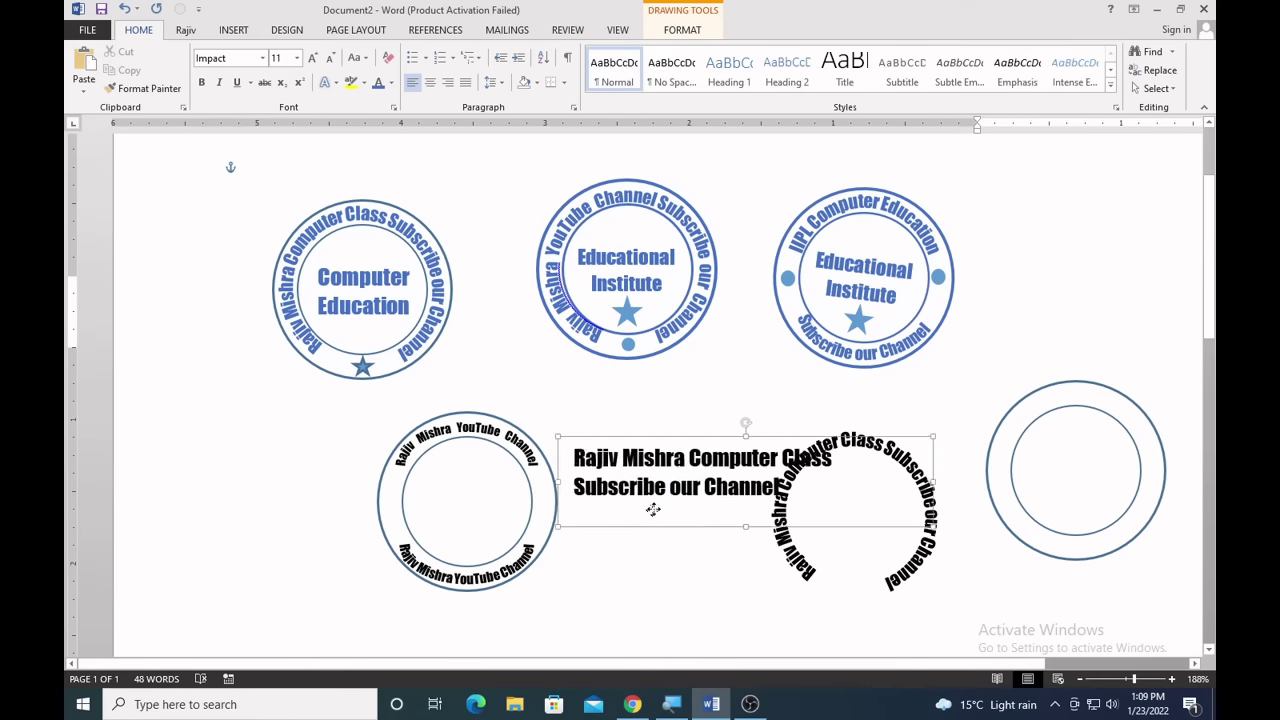
left_click(520, 436)
Select the stamp's top arched text to check its Impact 11 font setting.
left_click(514, 441)
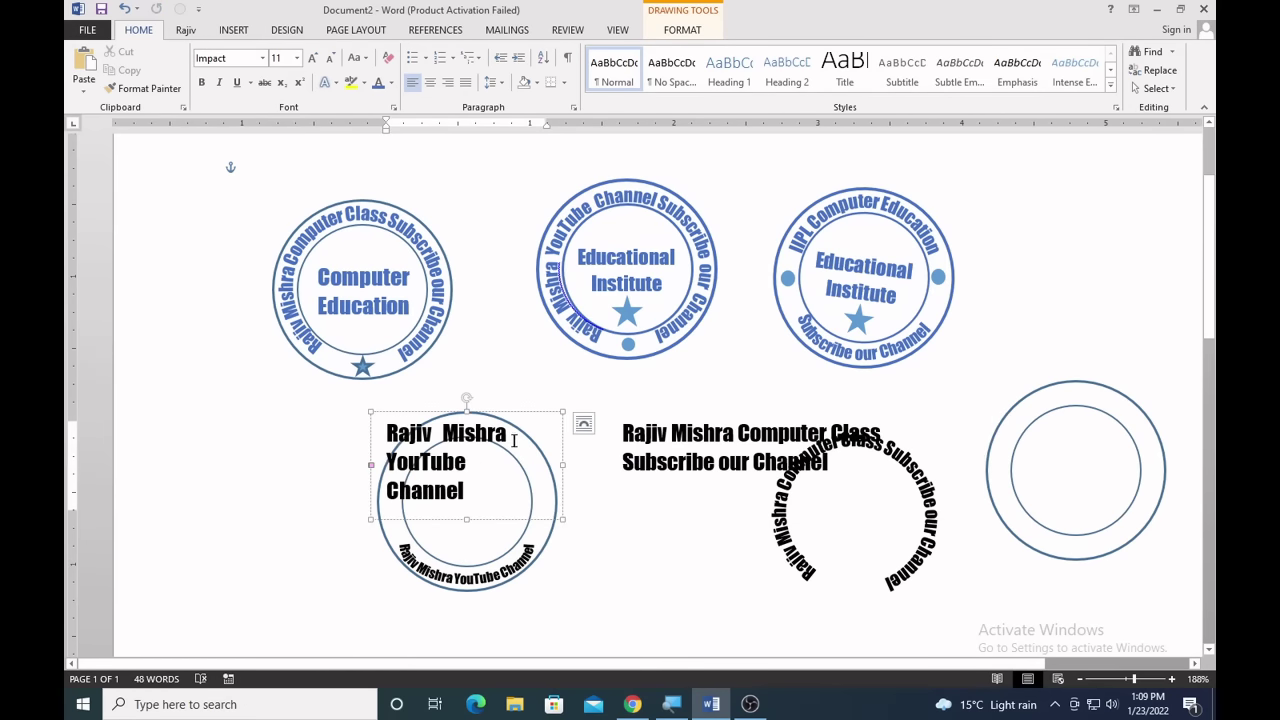
triple_click(467, 455)
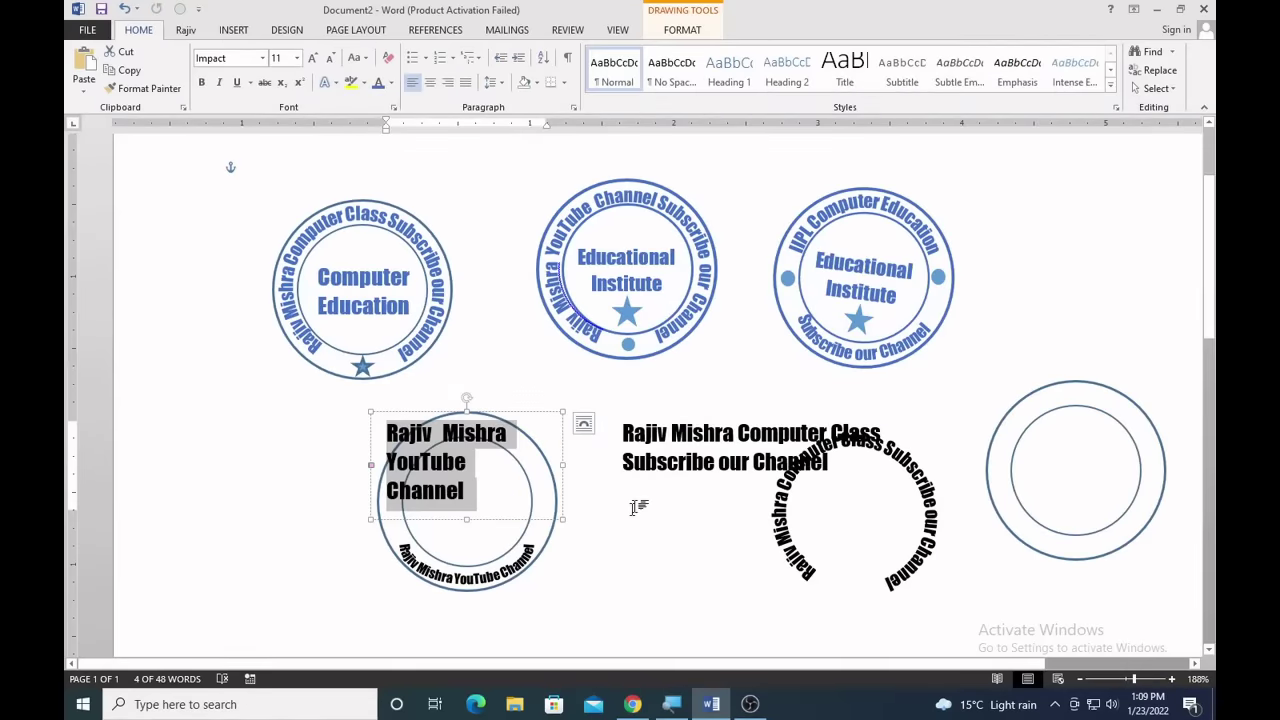
left_click(634, 507)
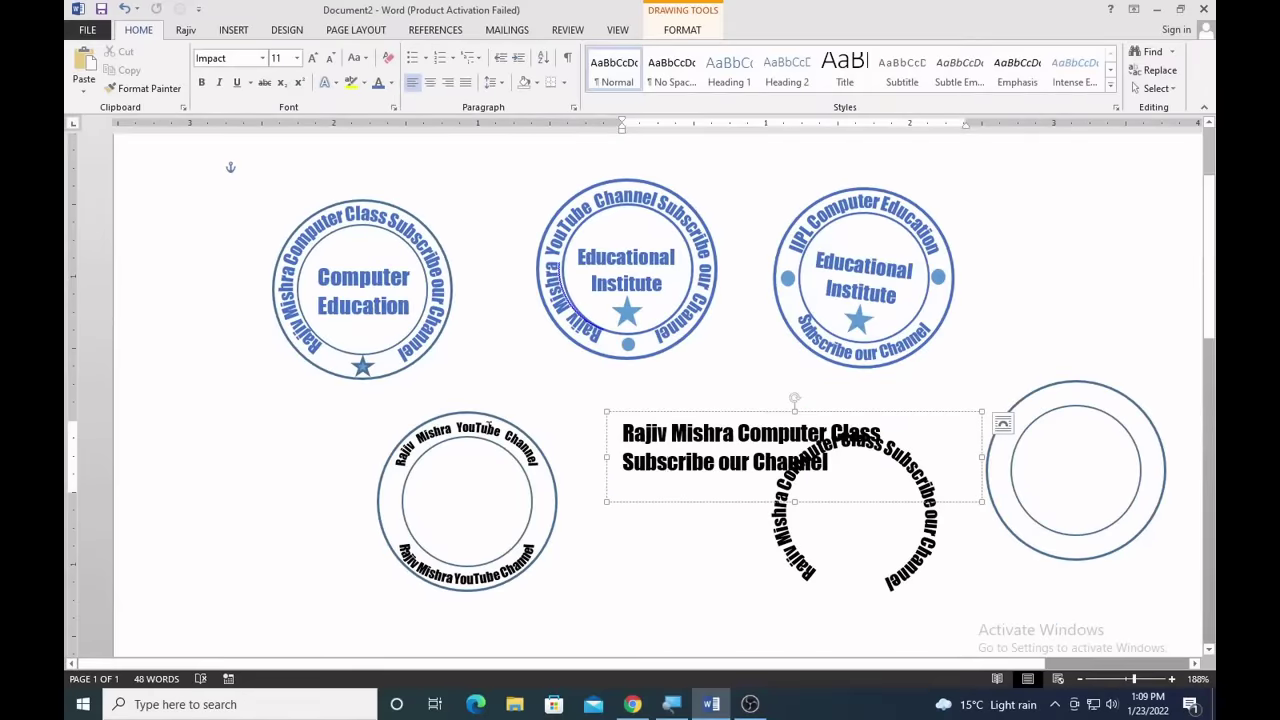
left_click(487, 428)
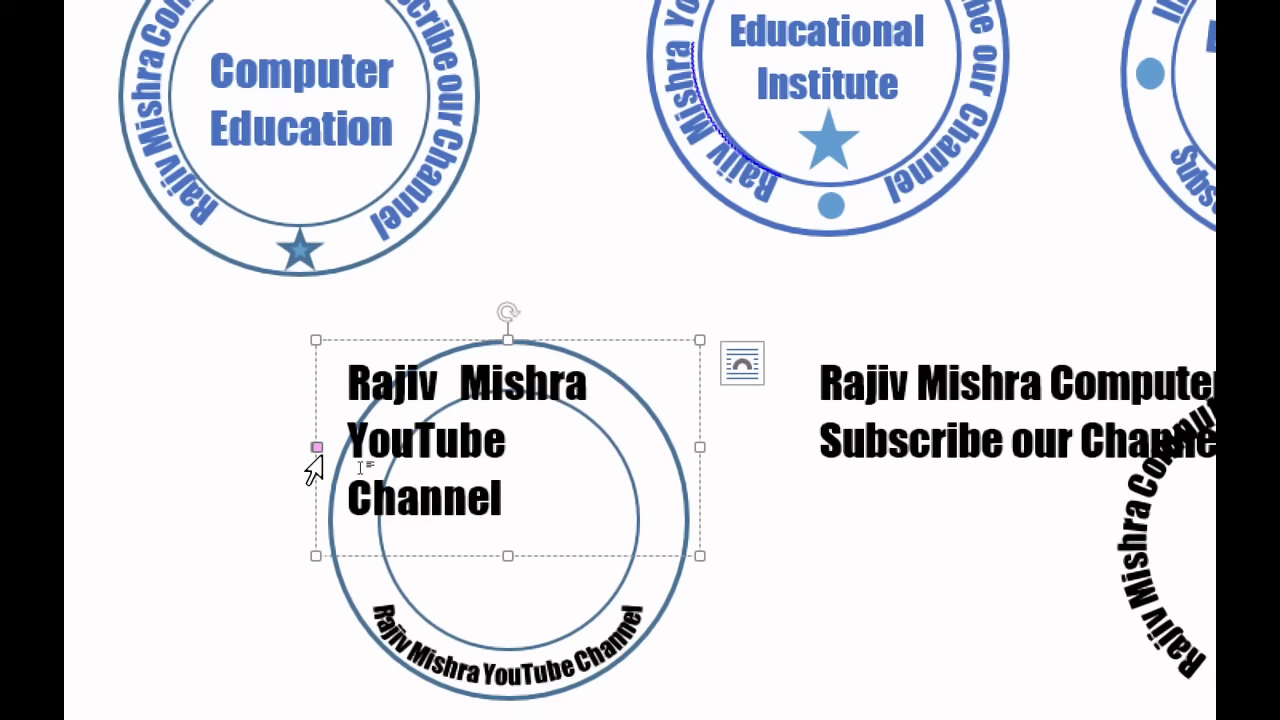
left_click(296, 451)
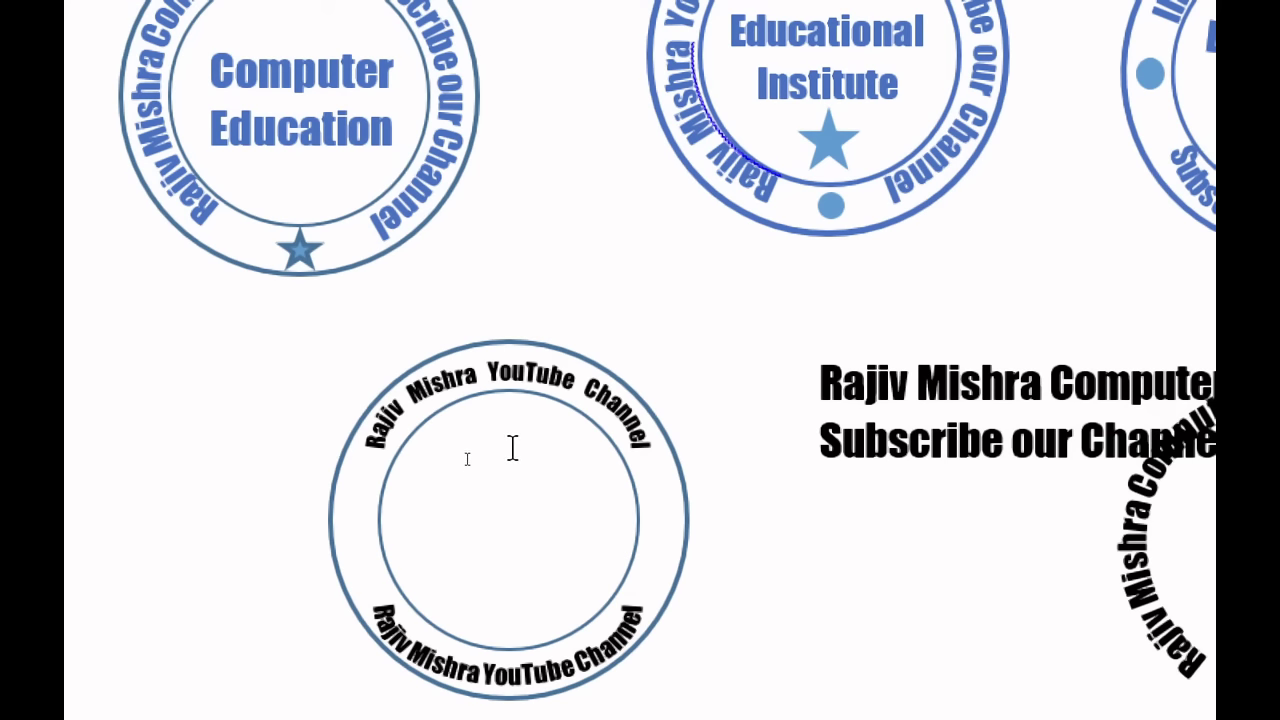
left_click(466, 410)
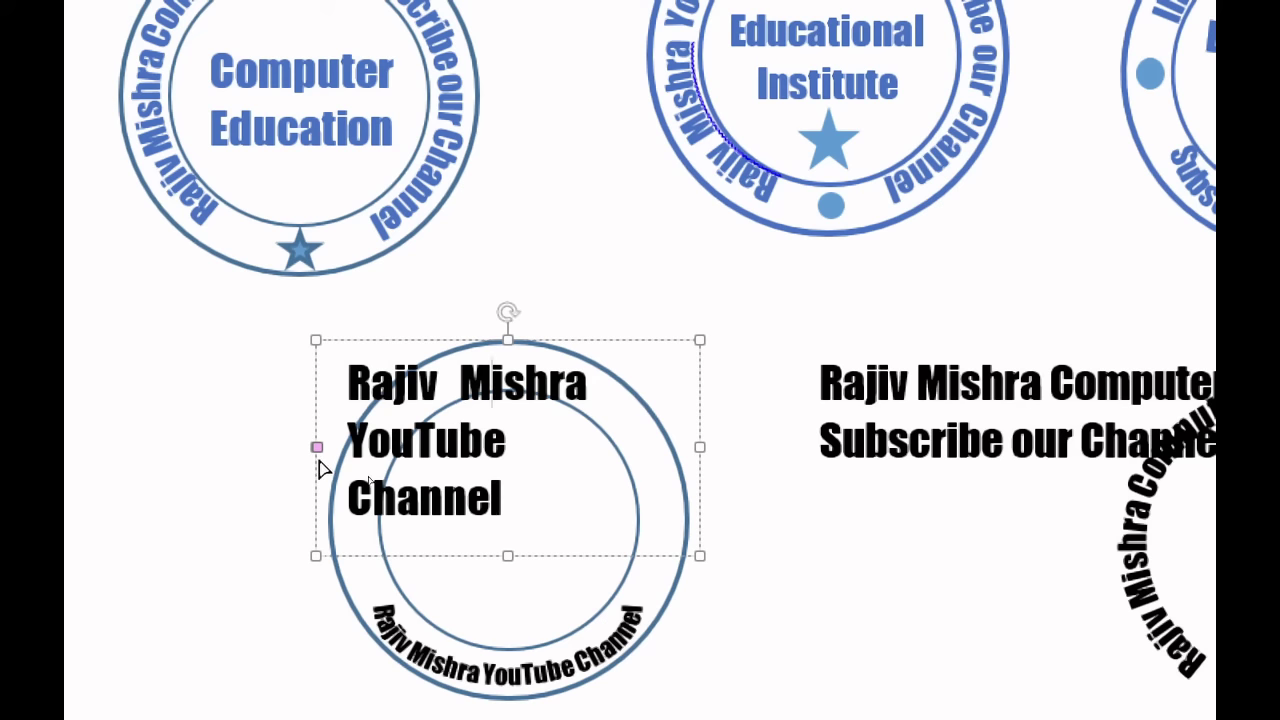
left_click(316, 480)
left_click_drag(300, 502, 295, 492)
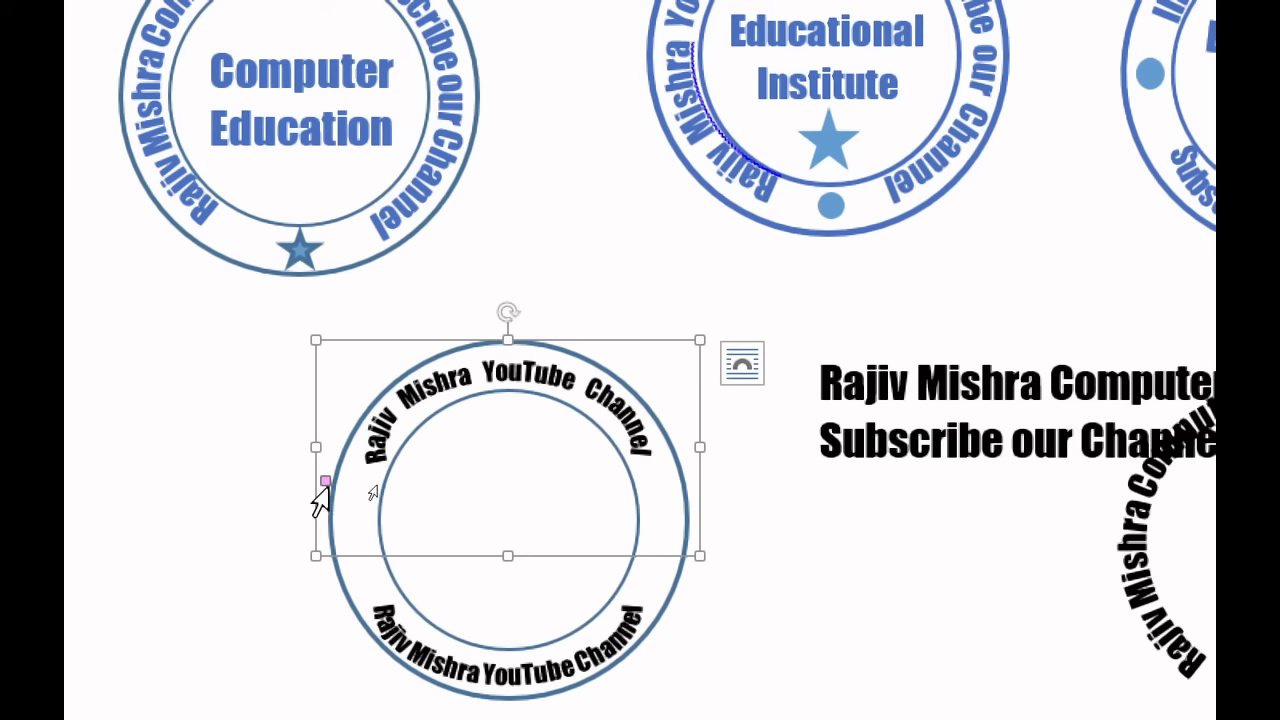
left_click_drag(297, 523, 183, 707)
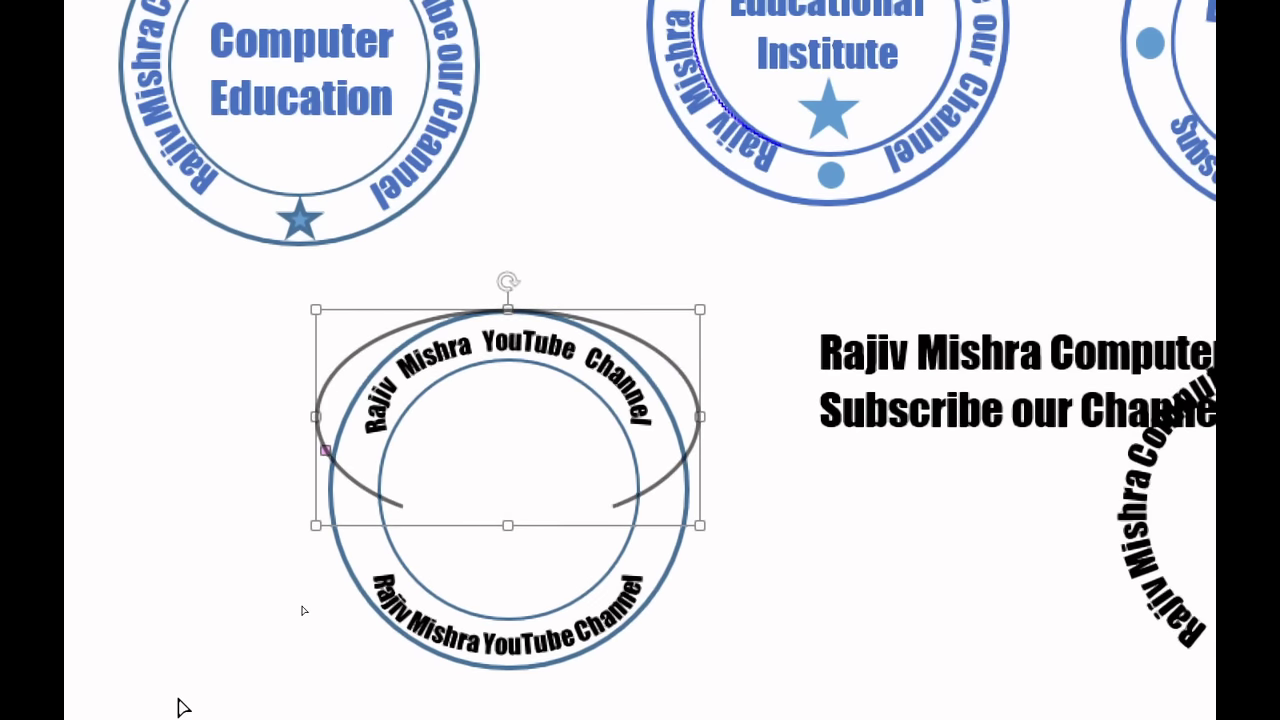
left_click_drag(183, 707, 178, 692)
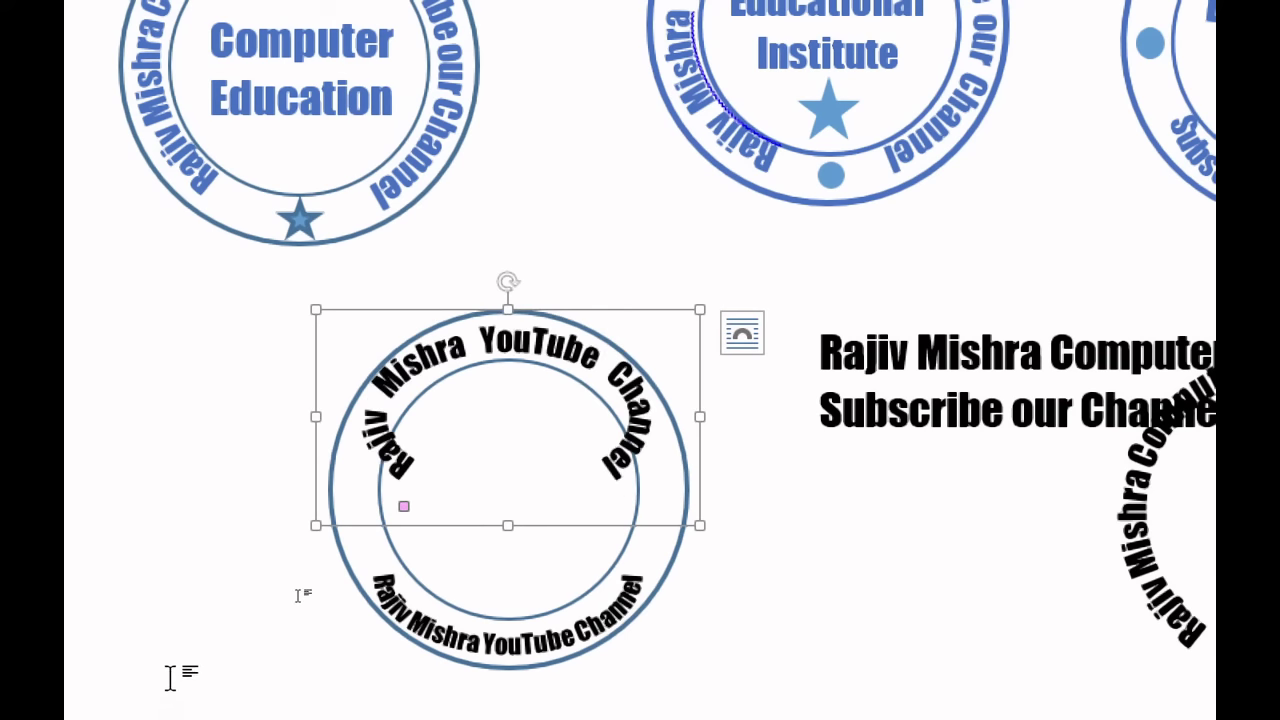
key("ctrl+z")
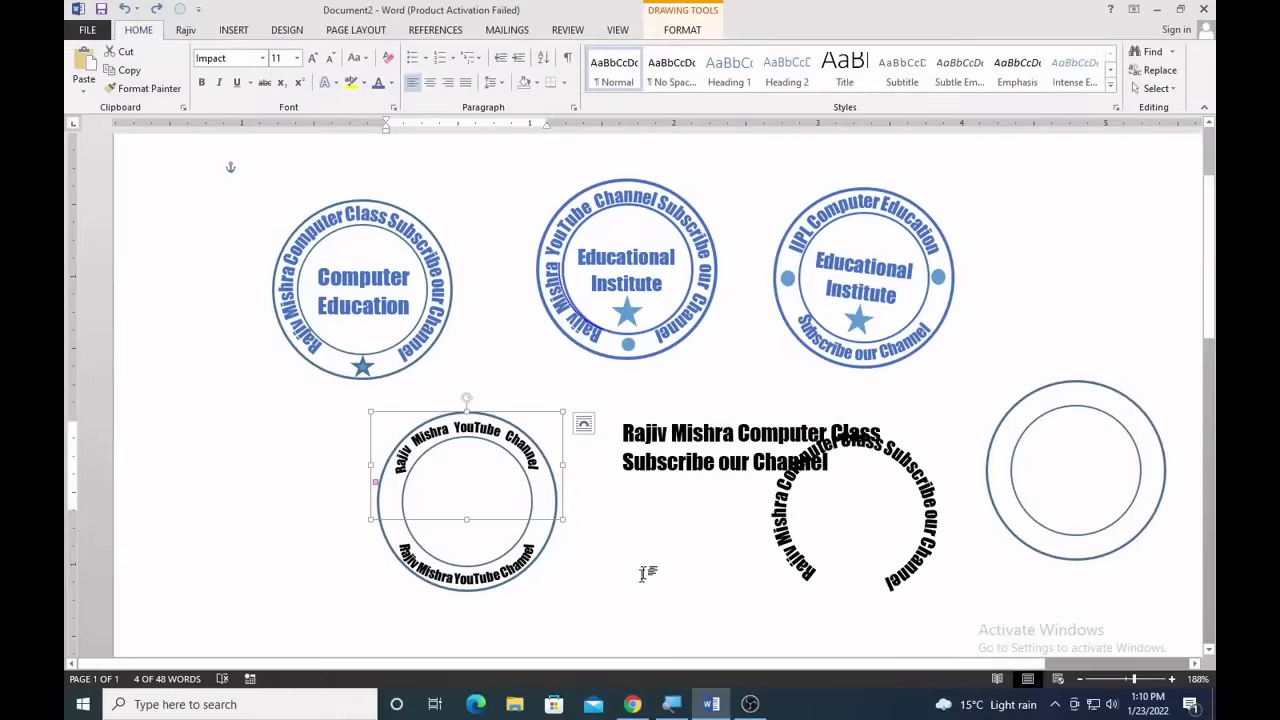
Move the two-line text block onto the left stamp over the bottom arched text.
left_click(643, 575)
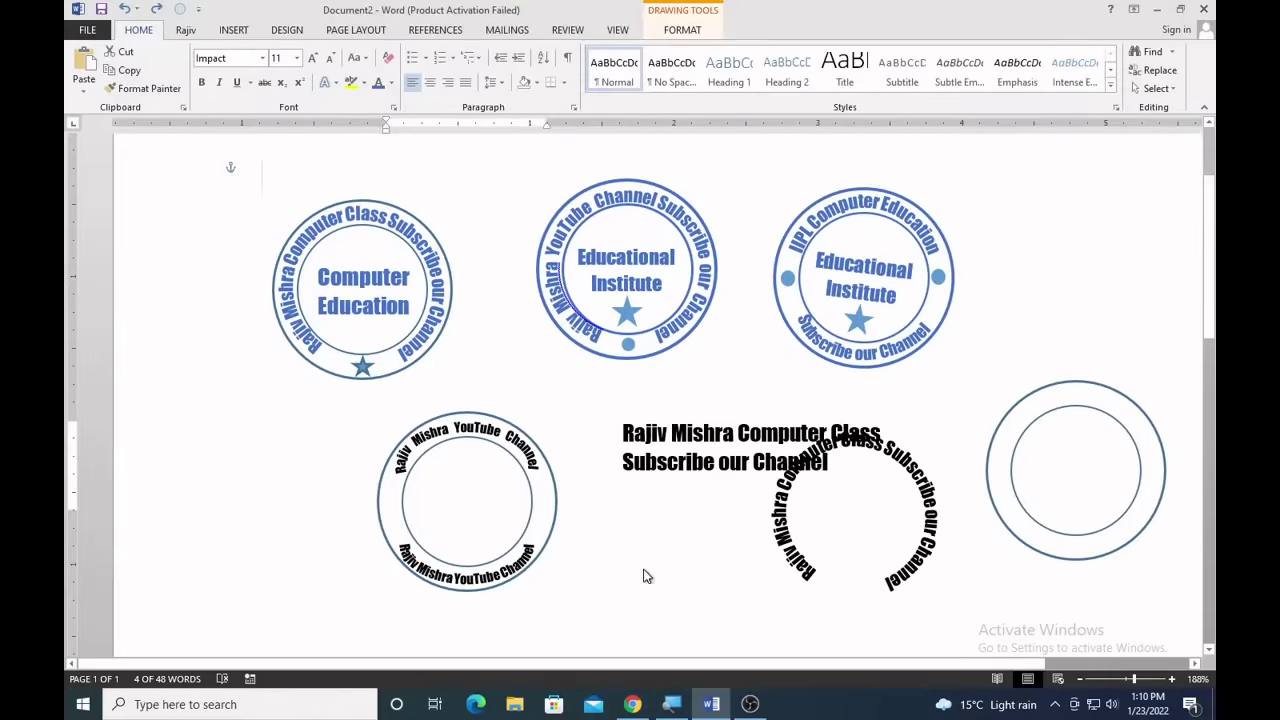
left_click(701, 492)
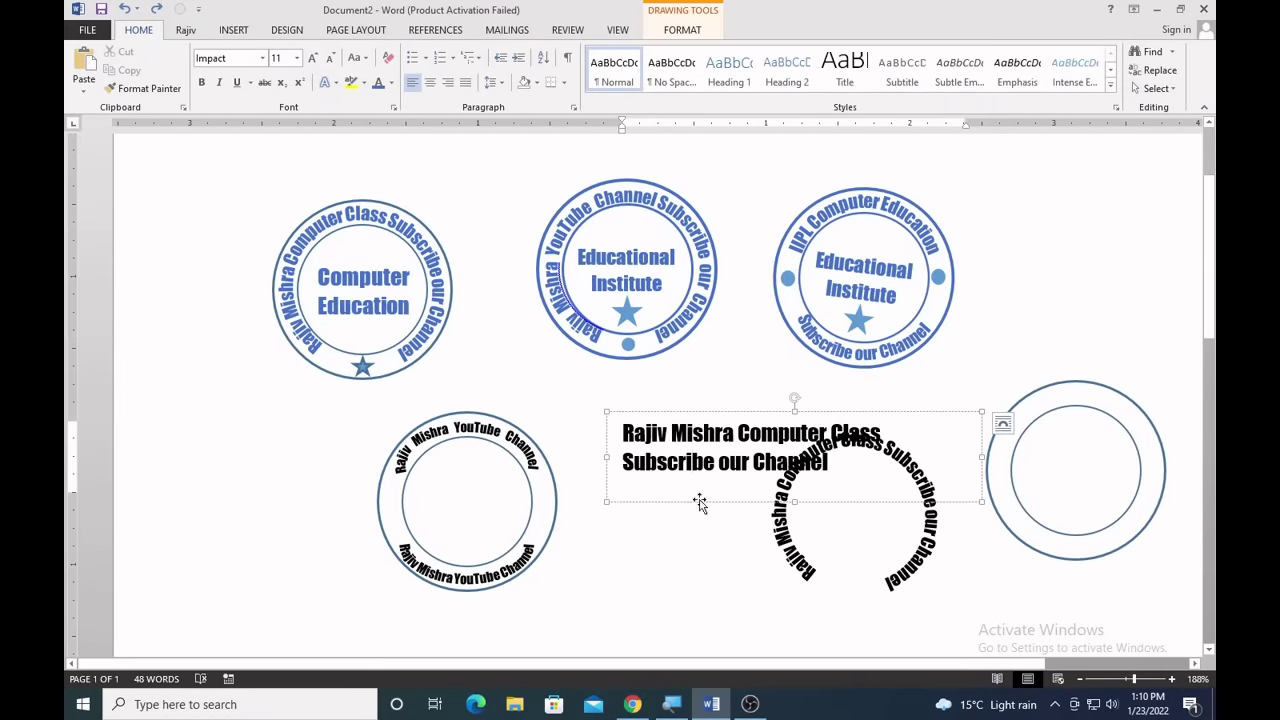
left_click_drag(700, 503, 498, 565)
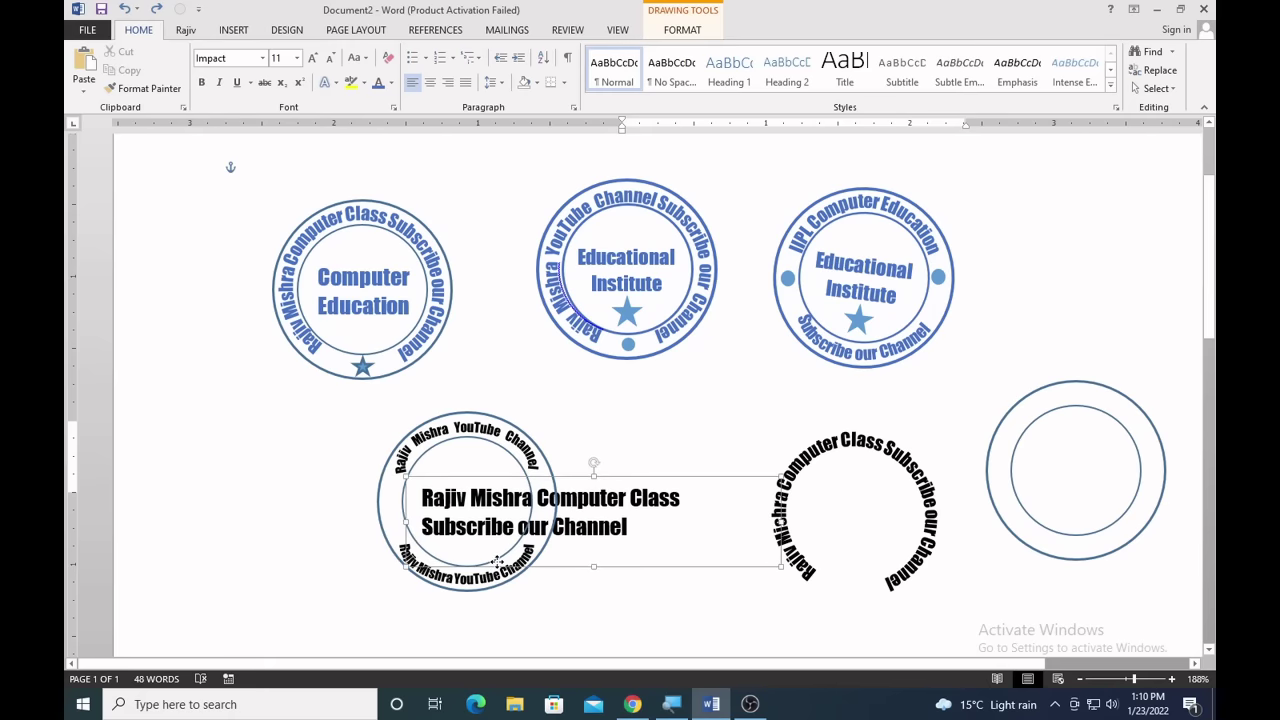
key("Left")
double_click(497, 563)
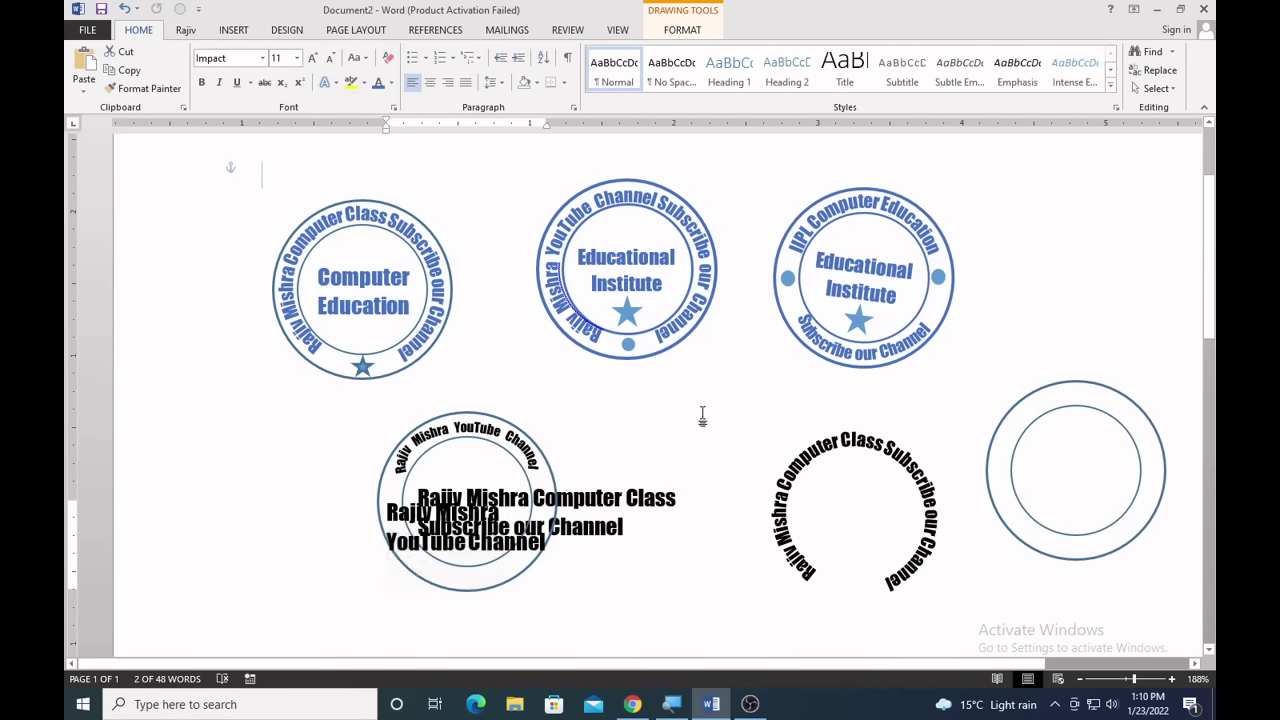
left_click(640, 495)
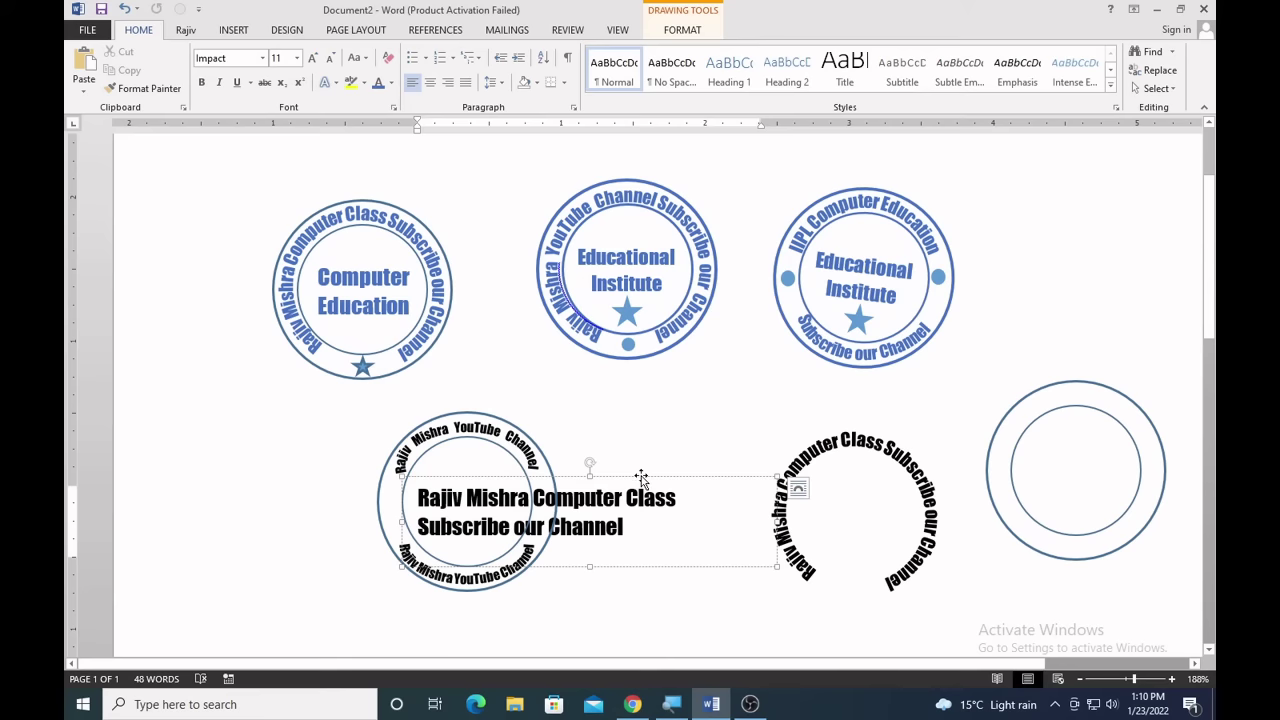
mouse_move(627, 476)
left_mouse_down()
mouse_move(1092, 269)
mouse_move(1094, 240)
left_mouse_up()
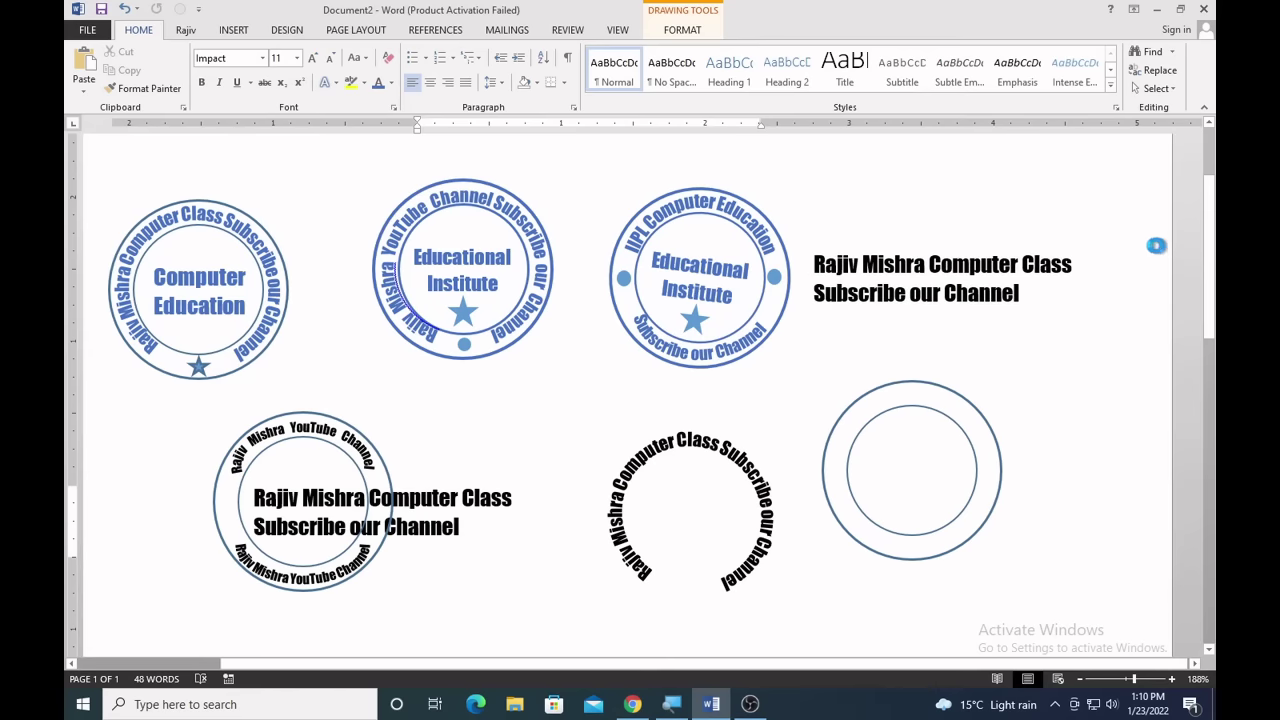
Add 'Delhi' and a 'Branch' line to the bottom text so it curves along the ring.
left_click(458, 510)
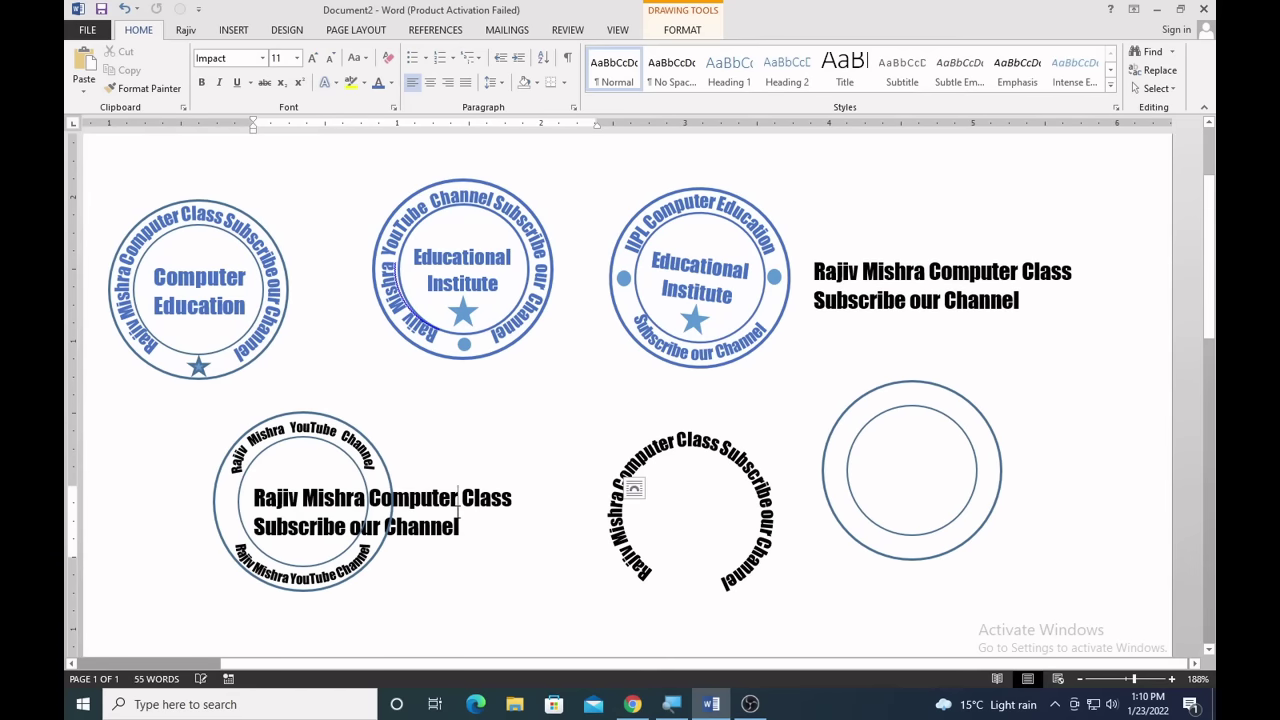
left_click(354, 517)
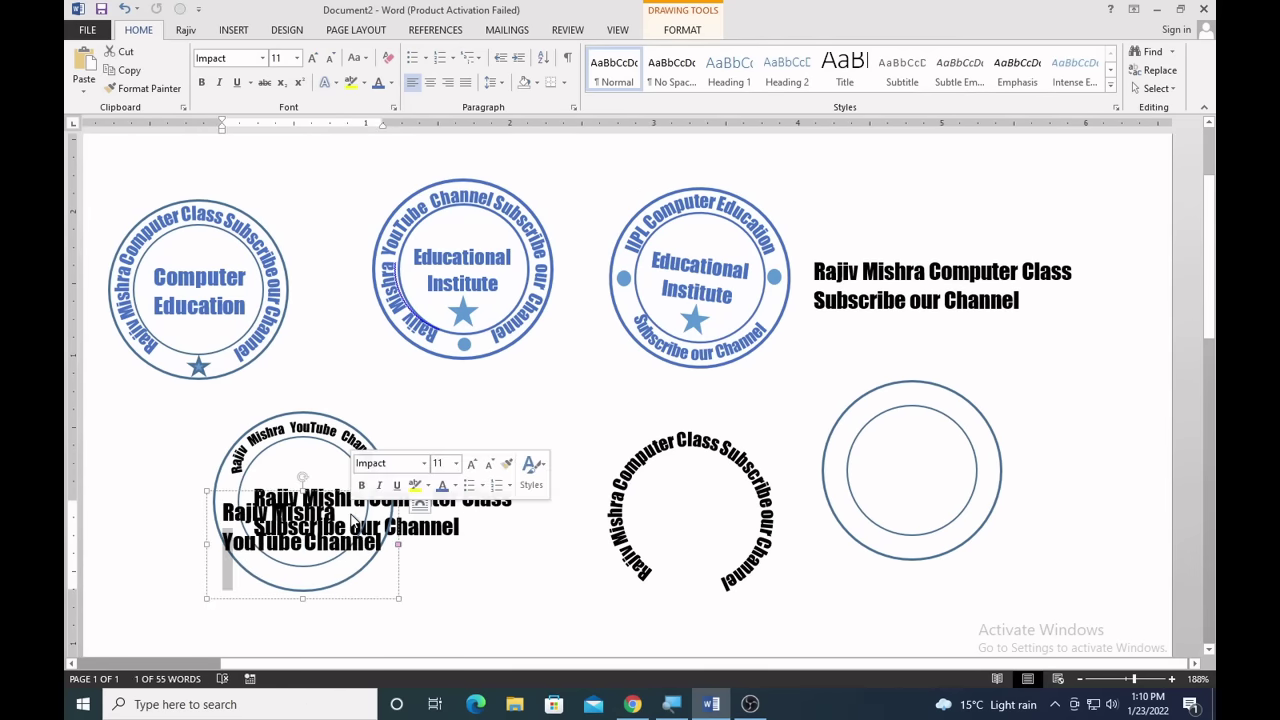
left_click(224, 541)
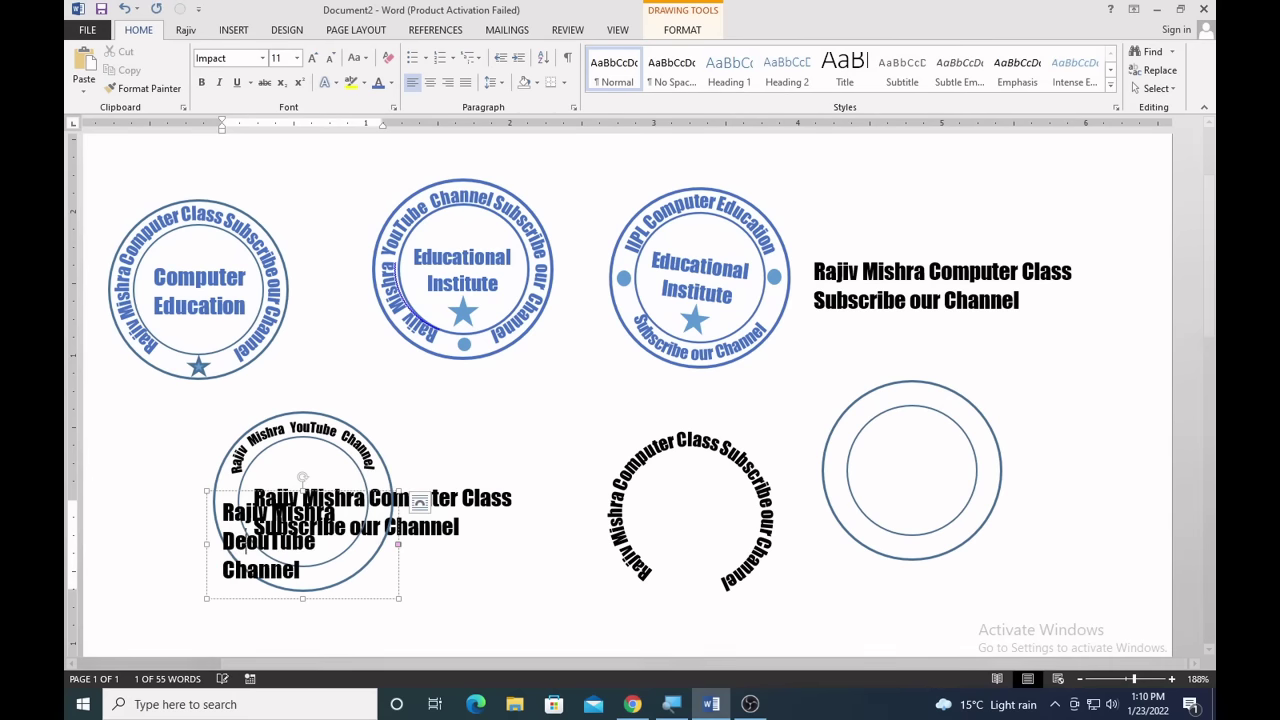
type("Delhi YouTube")
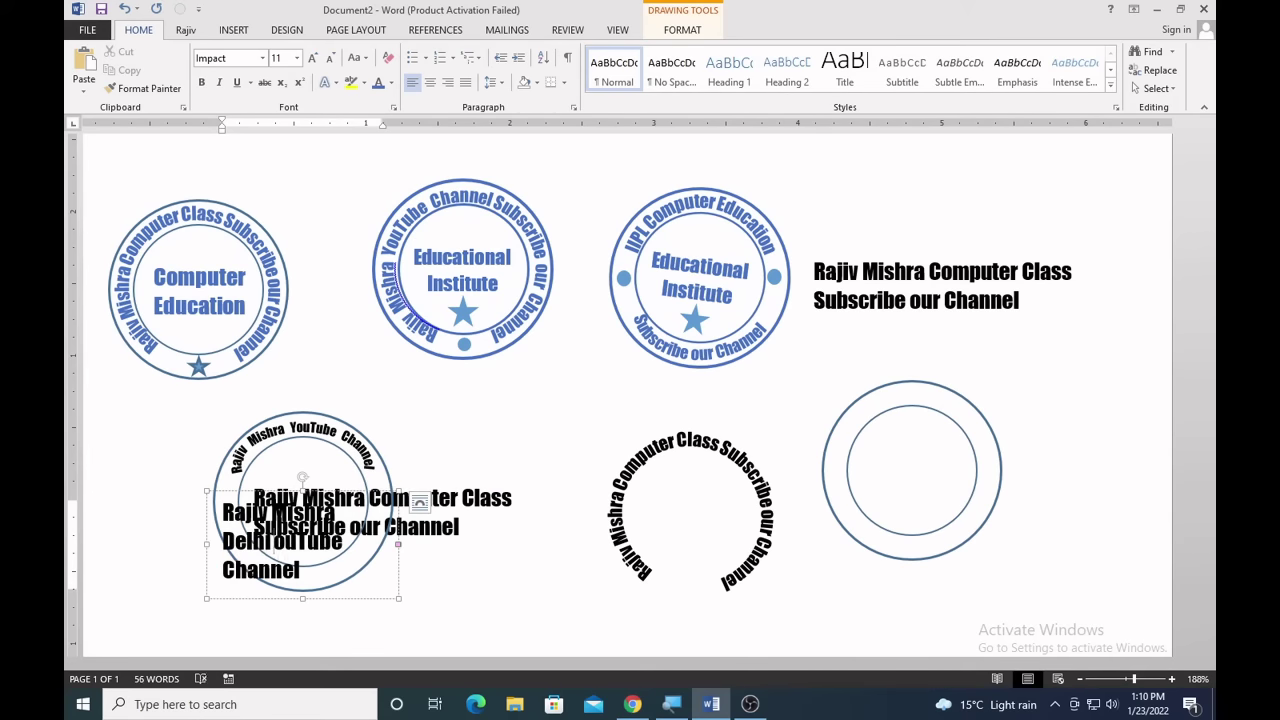
key("BackSpace")
key("Return")
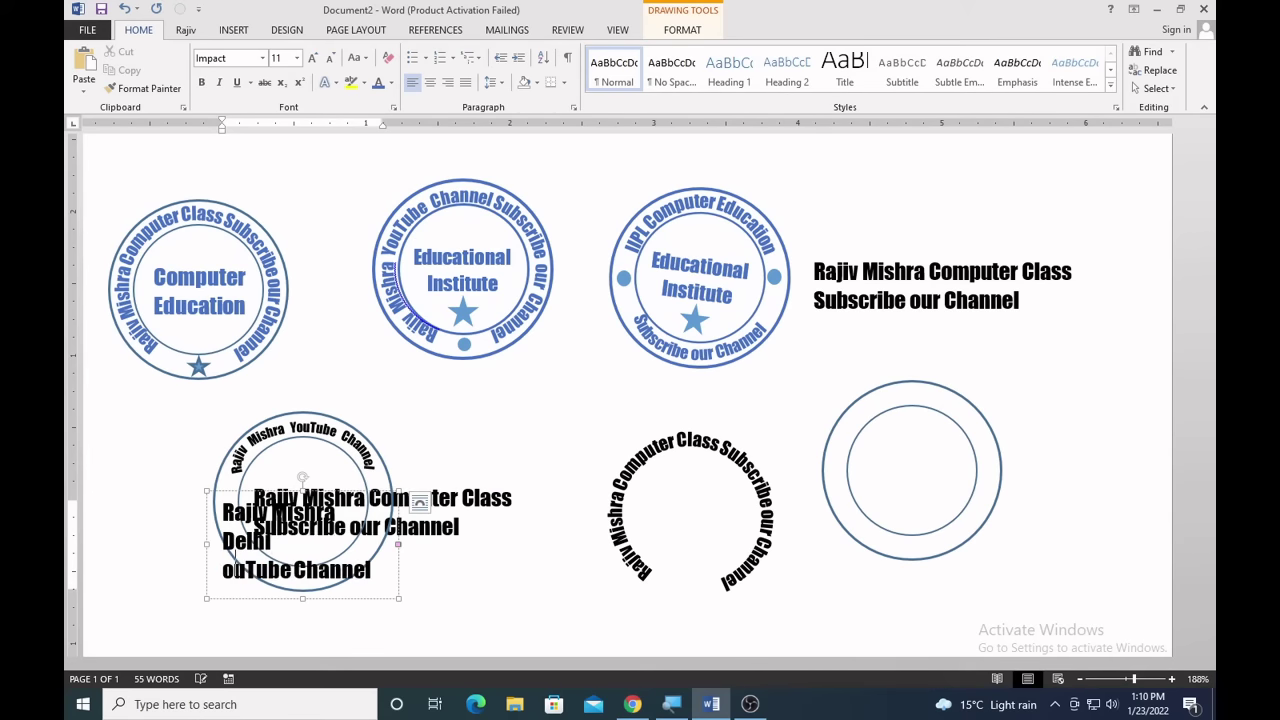
type("Bran")
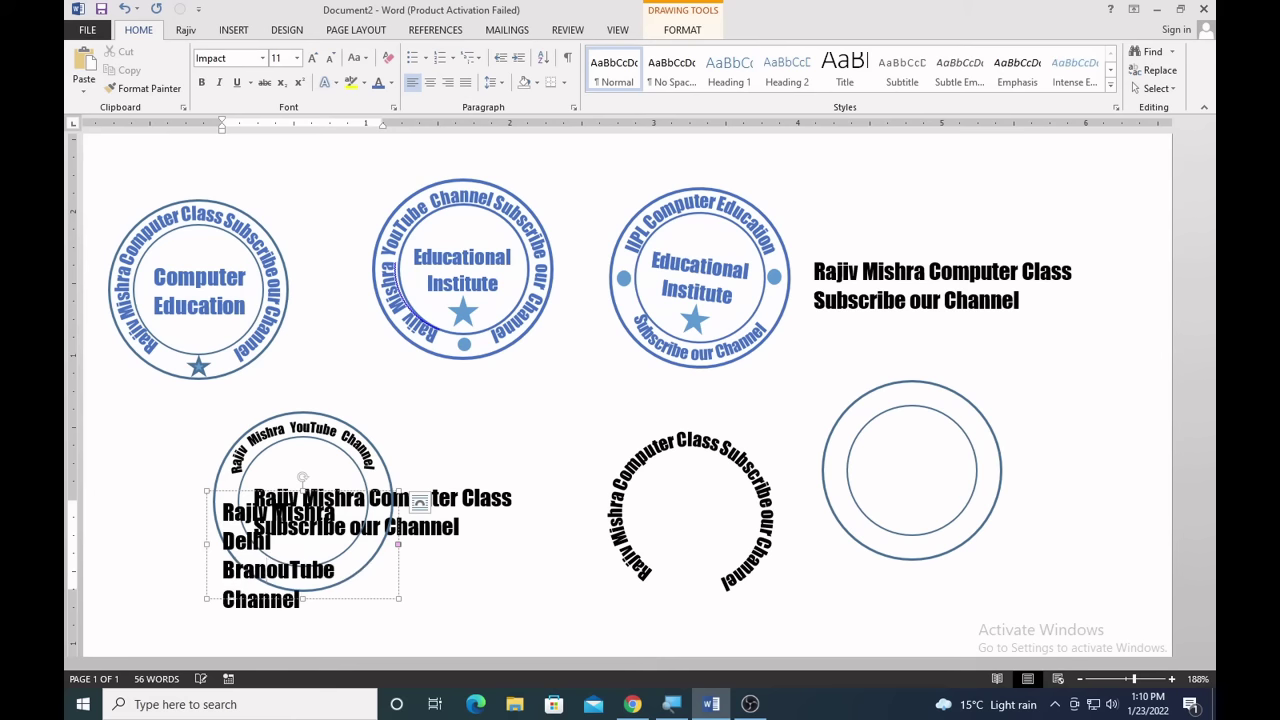
type("ch")
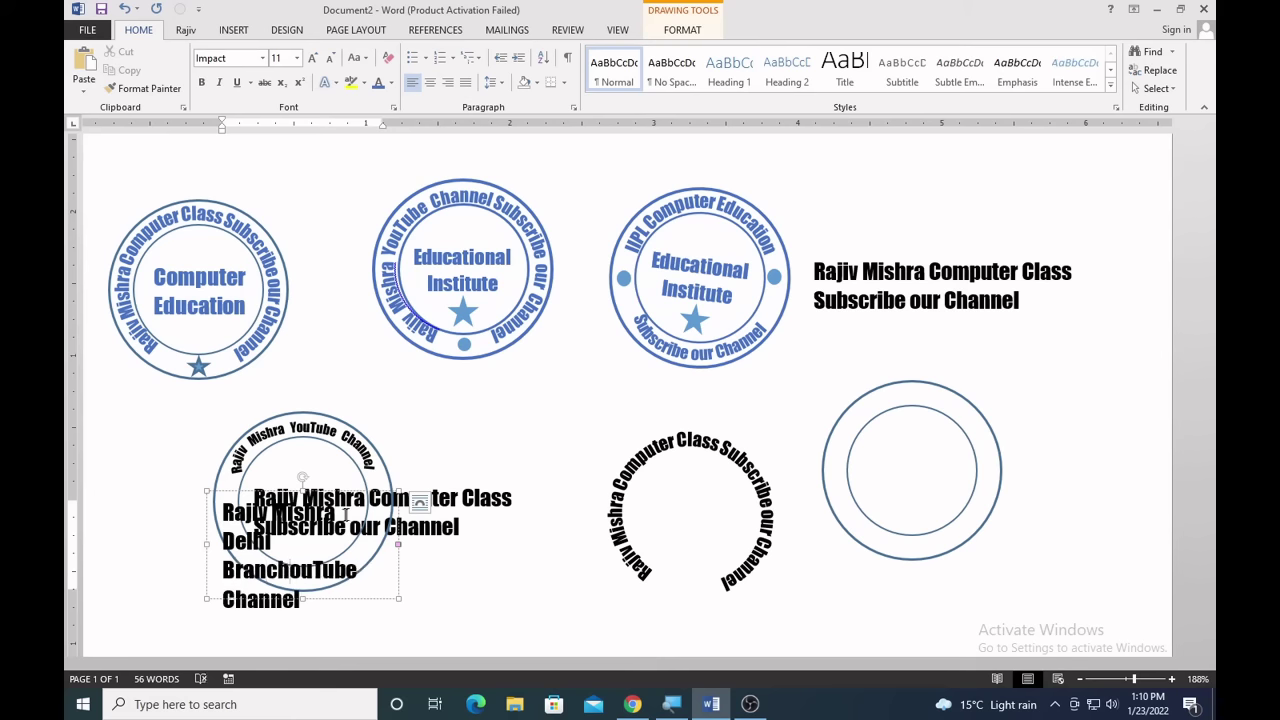
left_click(498, 421)
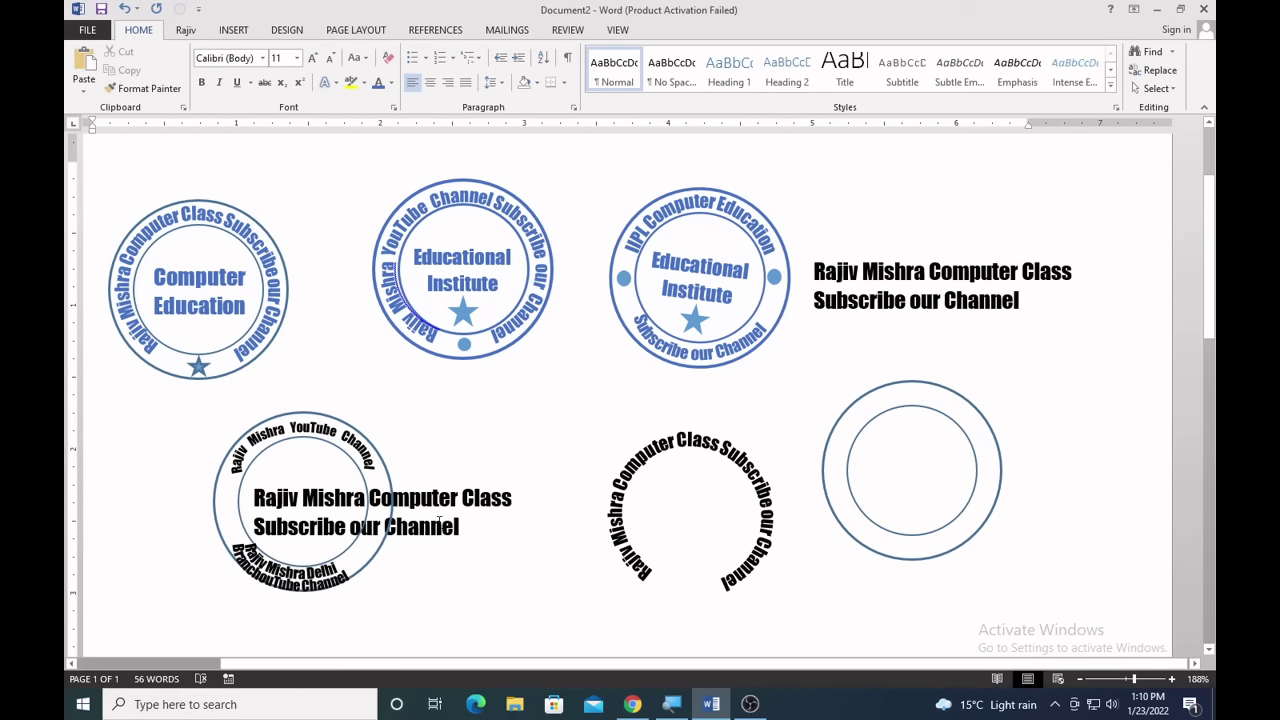
left_click(404, 569)
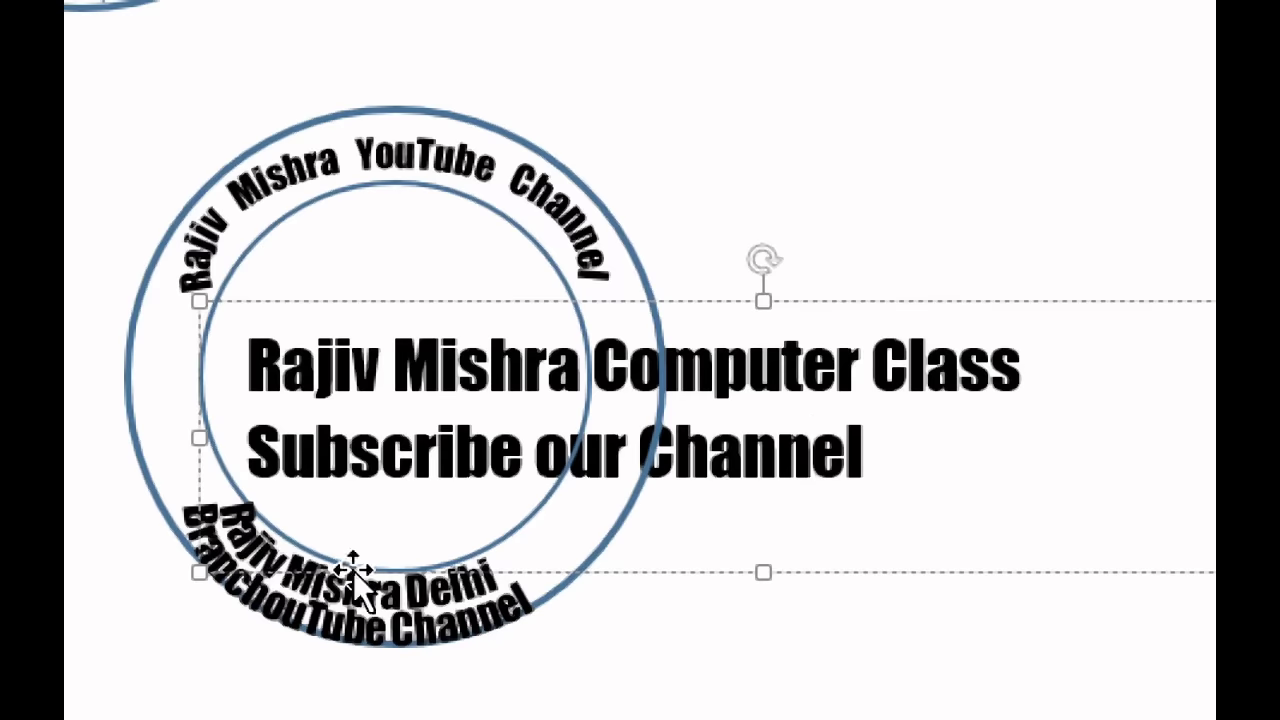
Strip the Delhi Branch words from the bottom arched text, restore 'YouTube', and raise the Computer Class box.
left_click(535, 578)
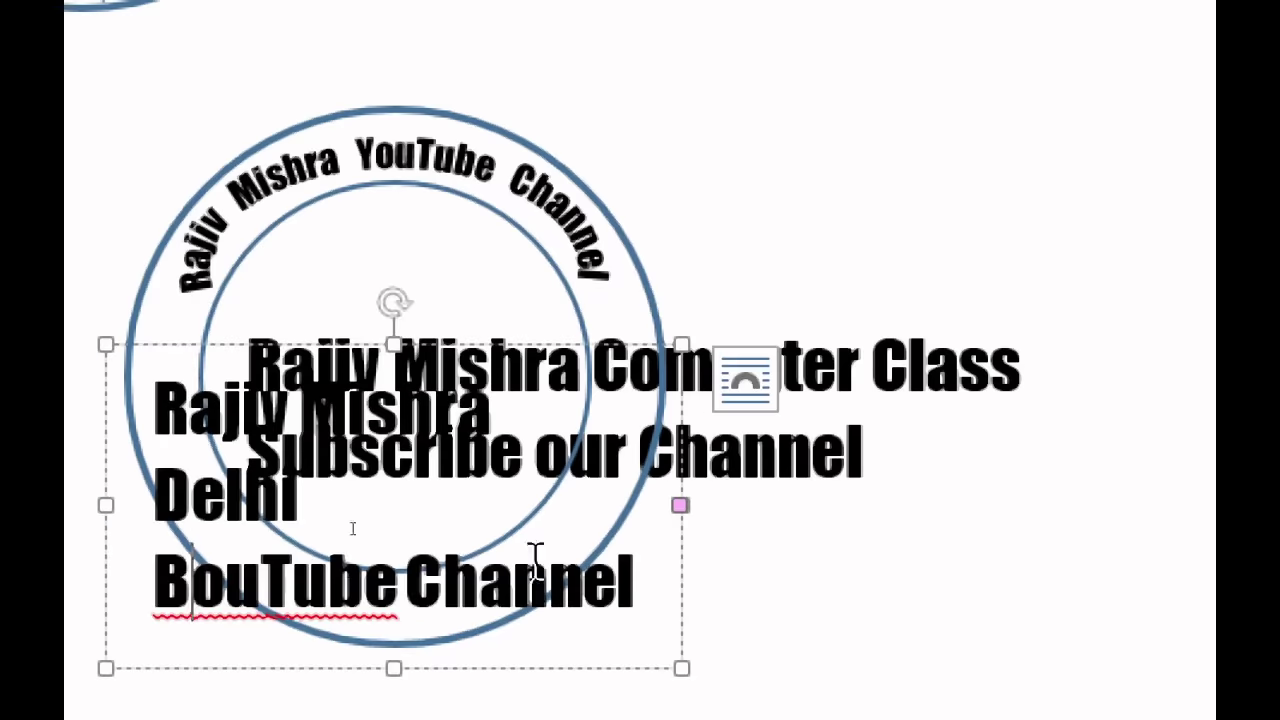
left_click(950, 390)
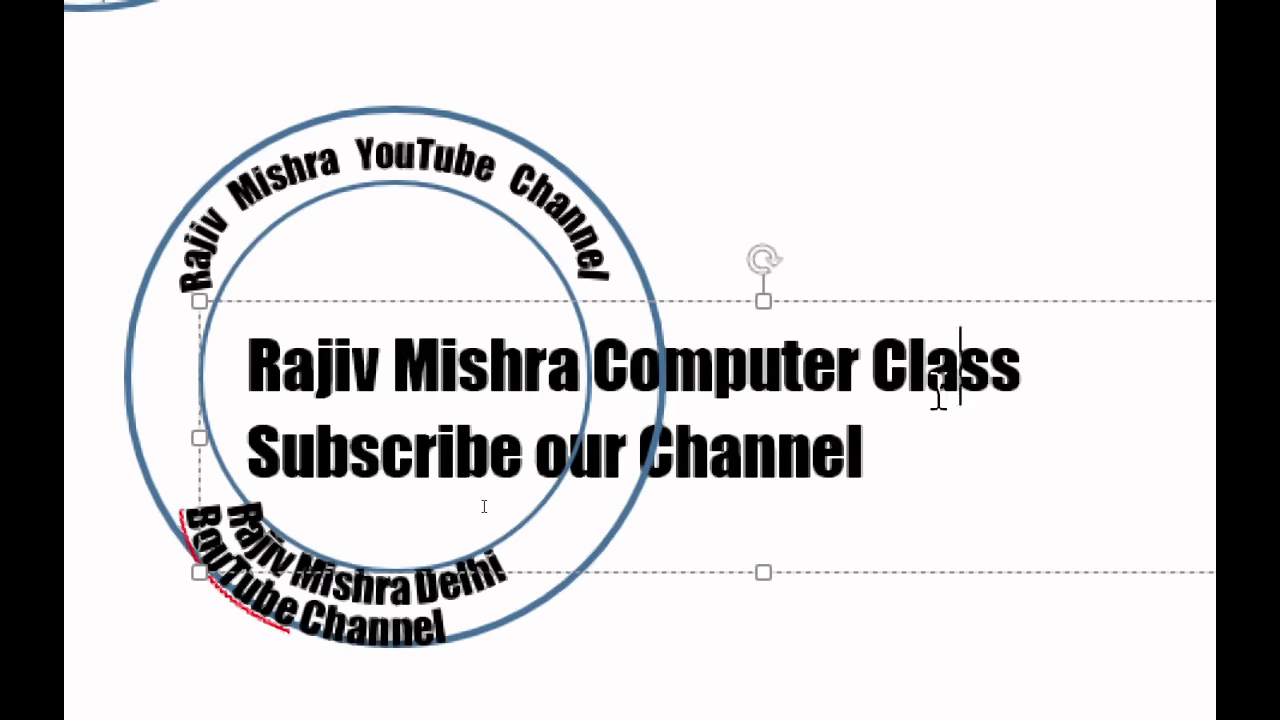
key("ctrl+z")
key("BackSpace")
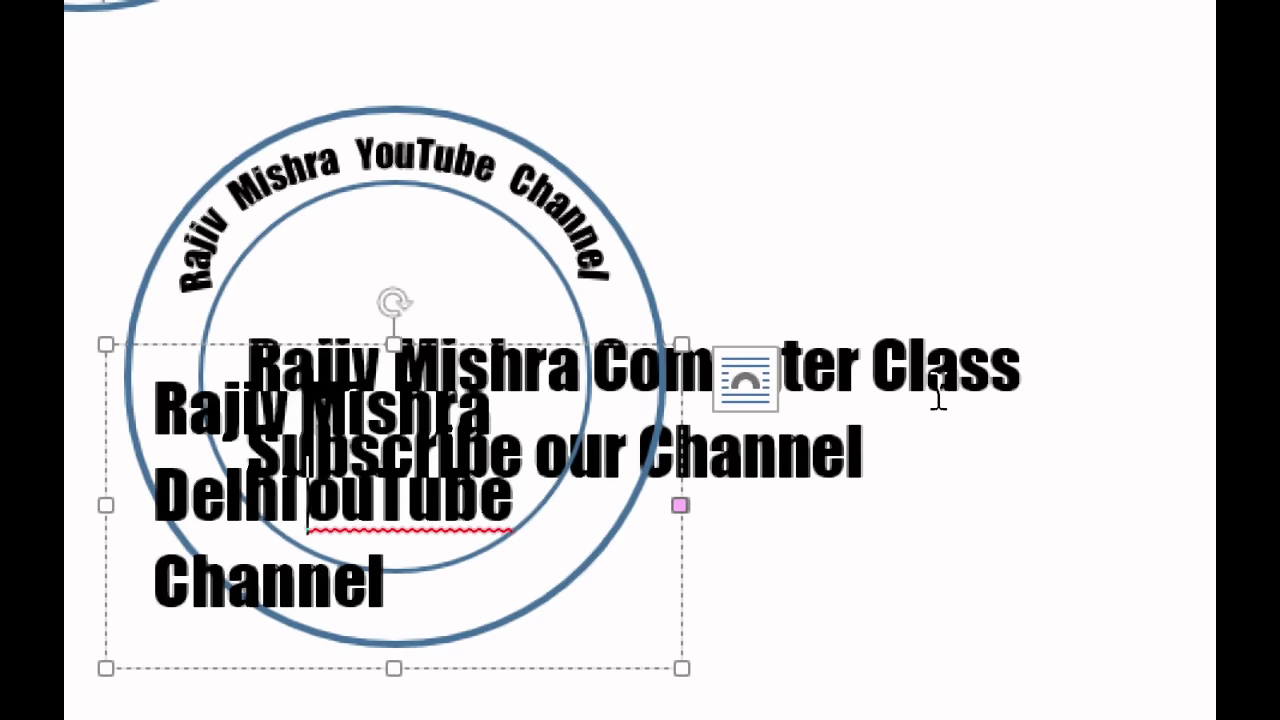
key("BackSpace")
key("BackSpace")
key("BackSpace")
key("BackSpace")
type("Y")
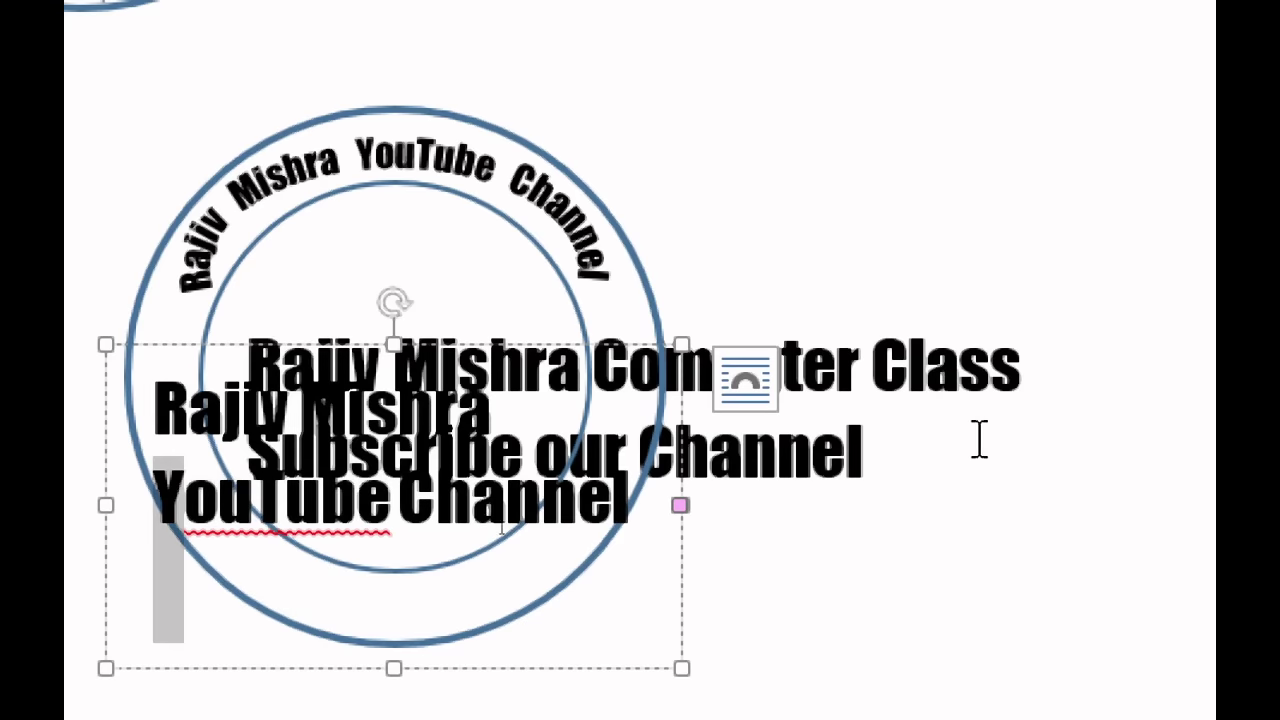
left_click(917, 432)
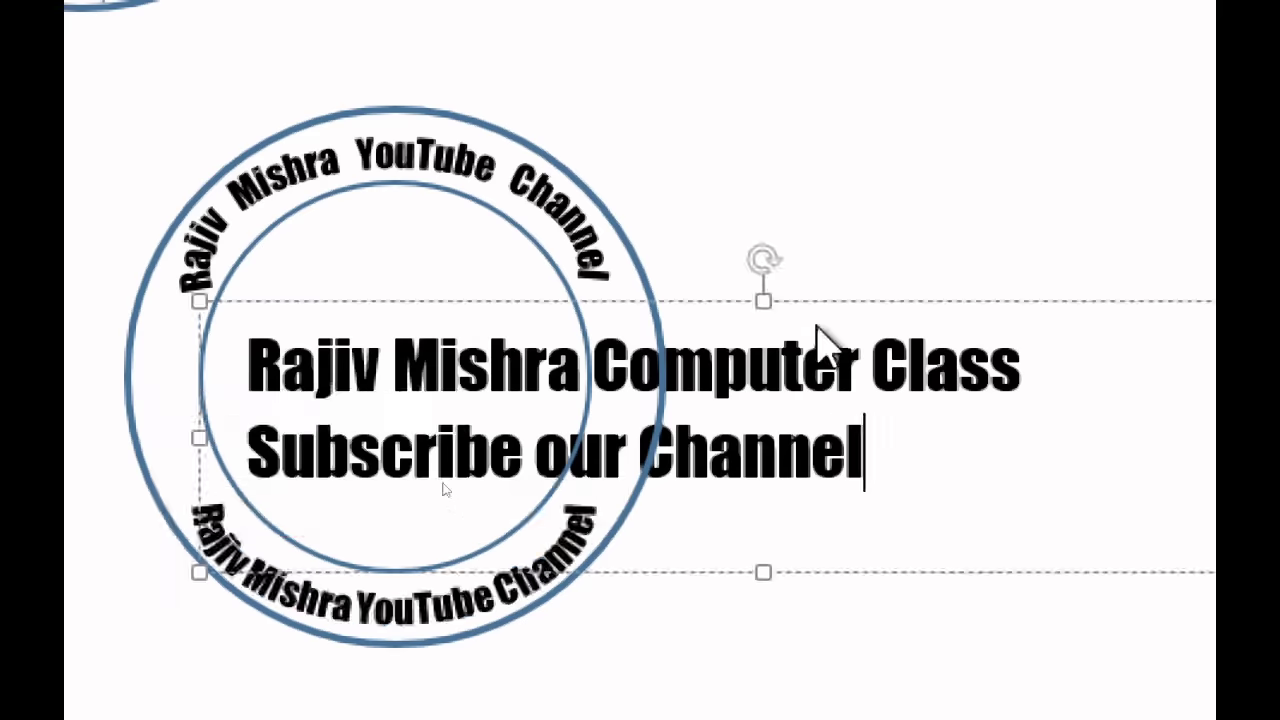
left_click_drag(807, 300, 807, 222)
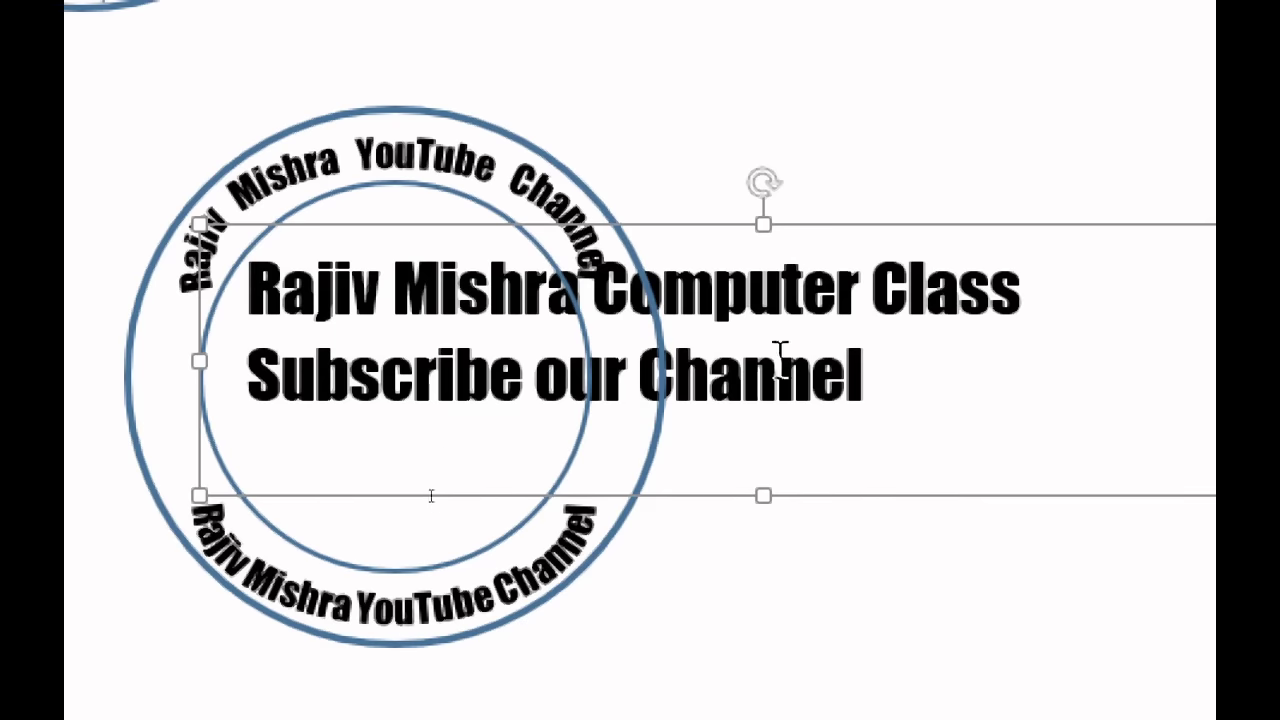
Replace the centre text box contents with 'DELHI' and 'BRANCH' on two lines.
left_click(778, 372)
key("ctrl+a")
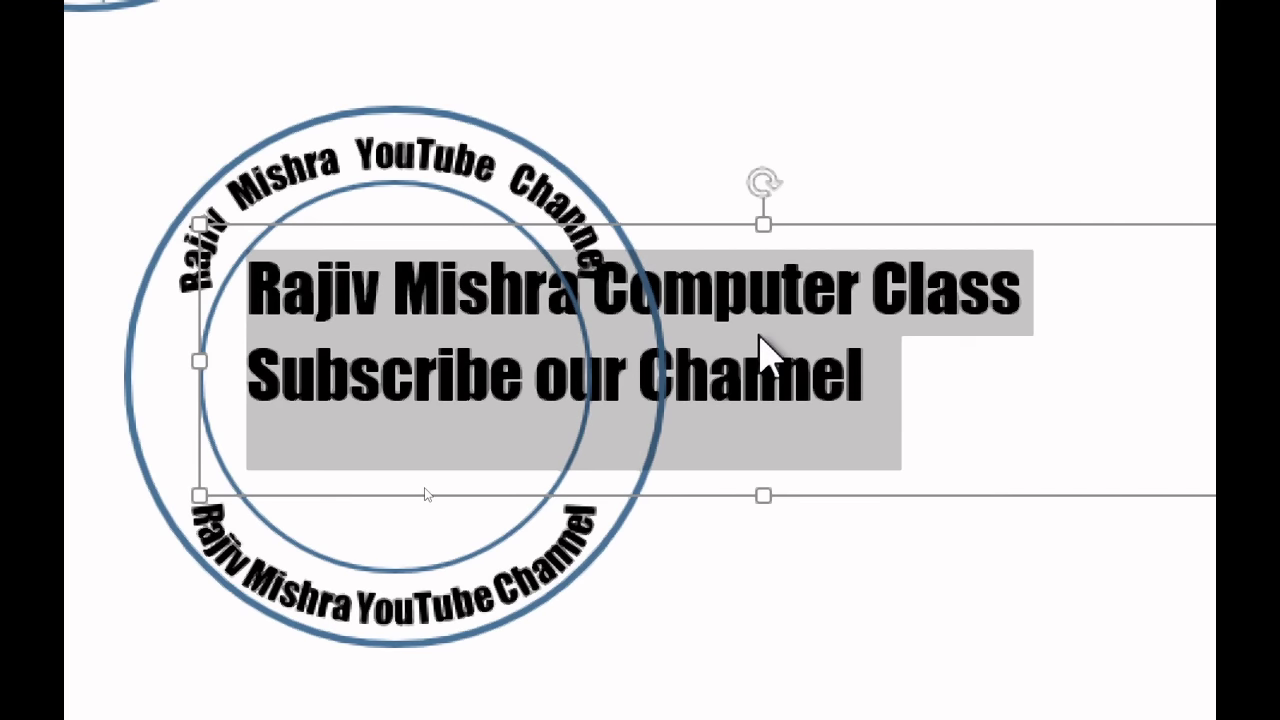
type("D")
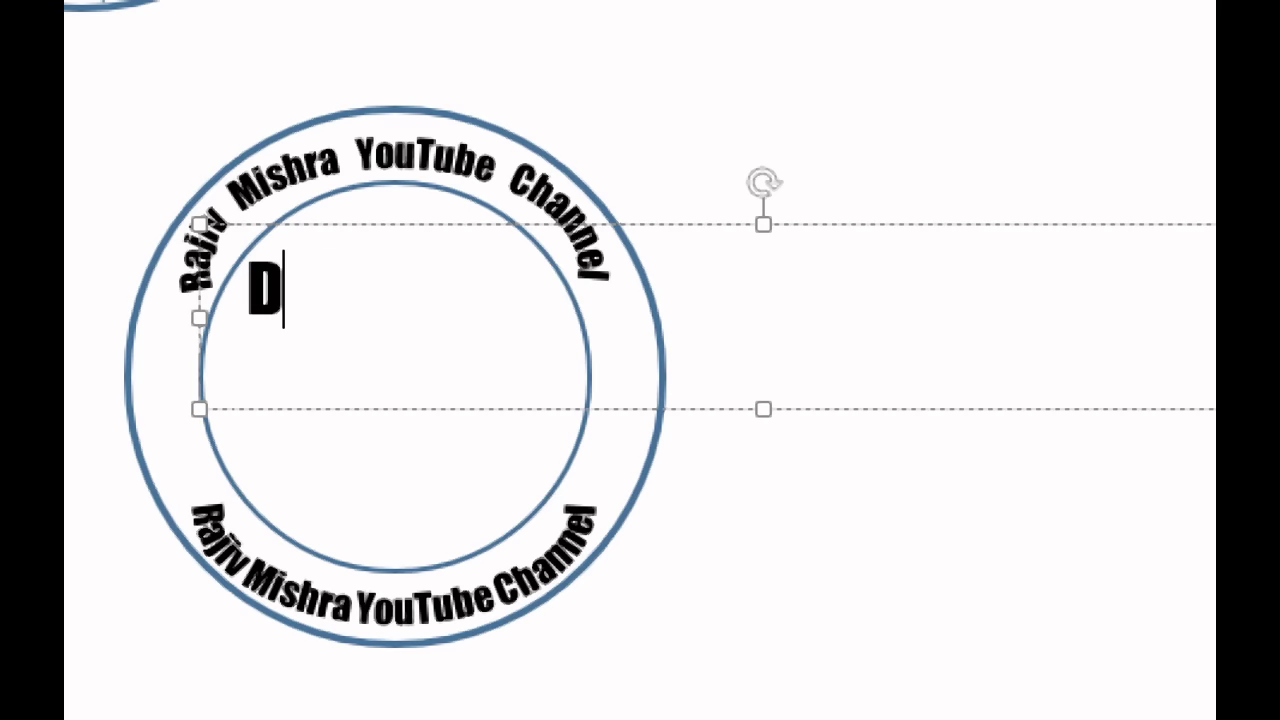
type("ELHI")
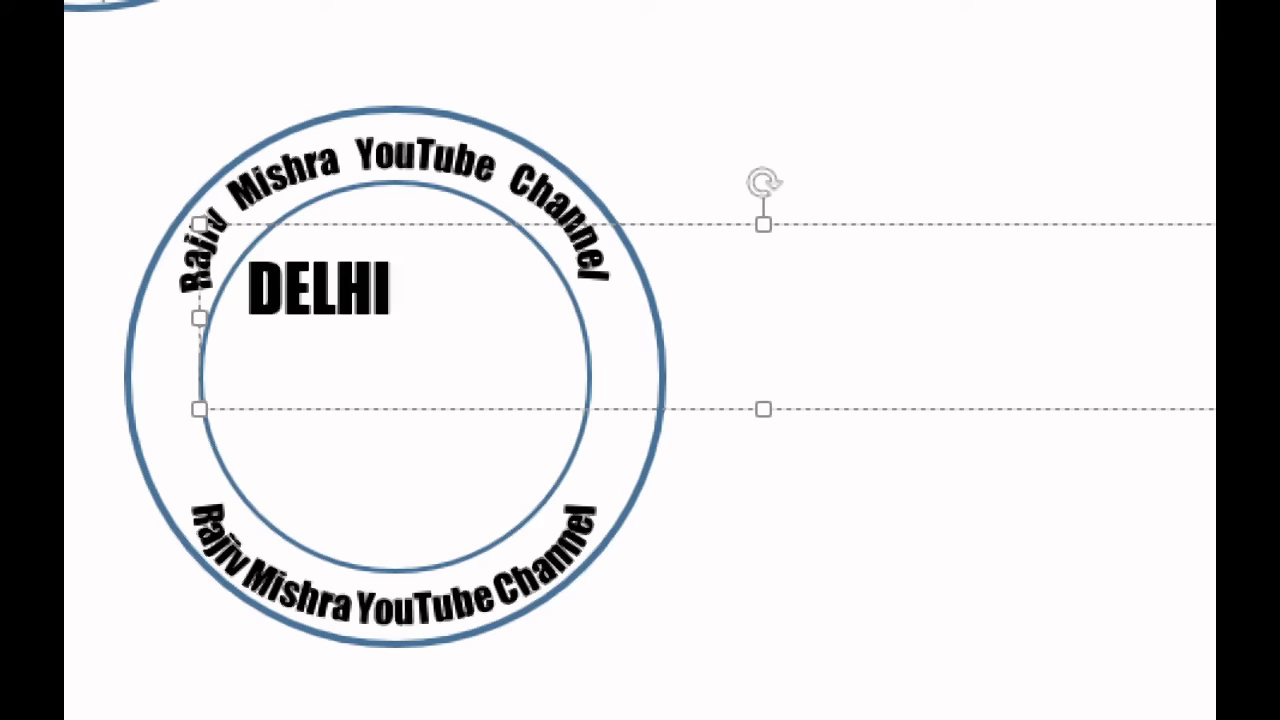
key("Return")
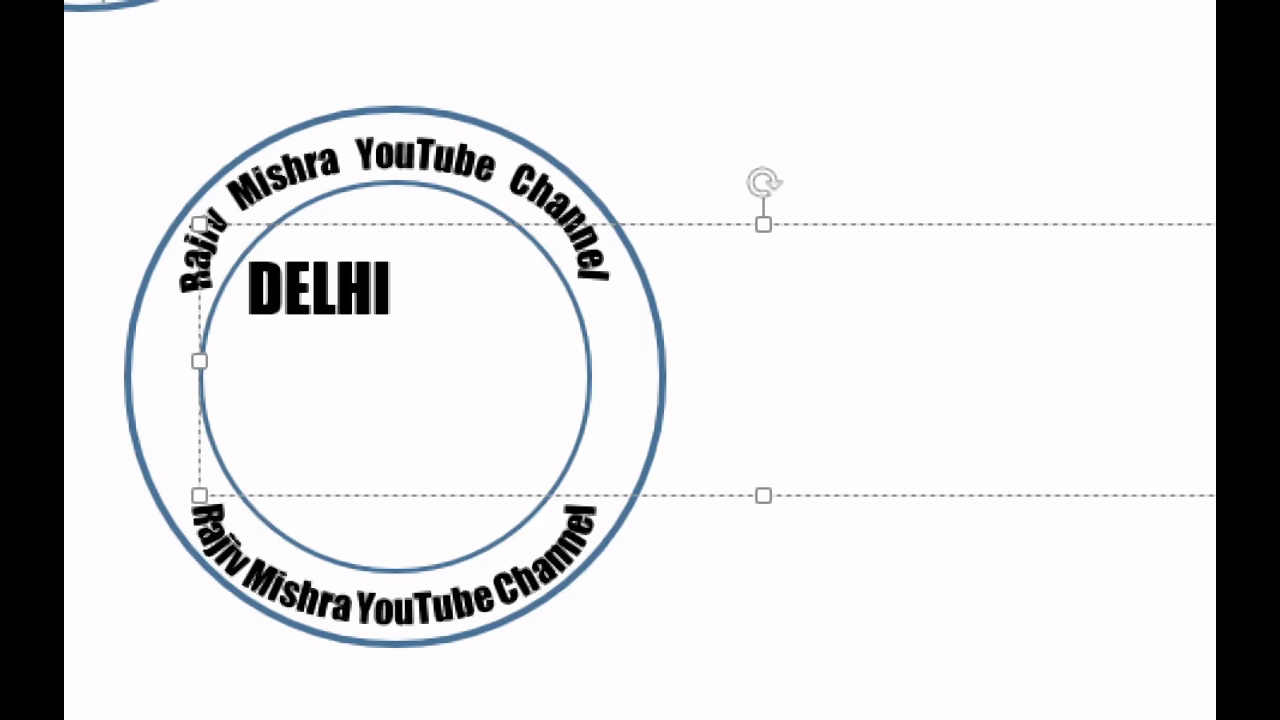
type("BRANCH")
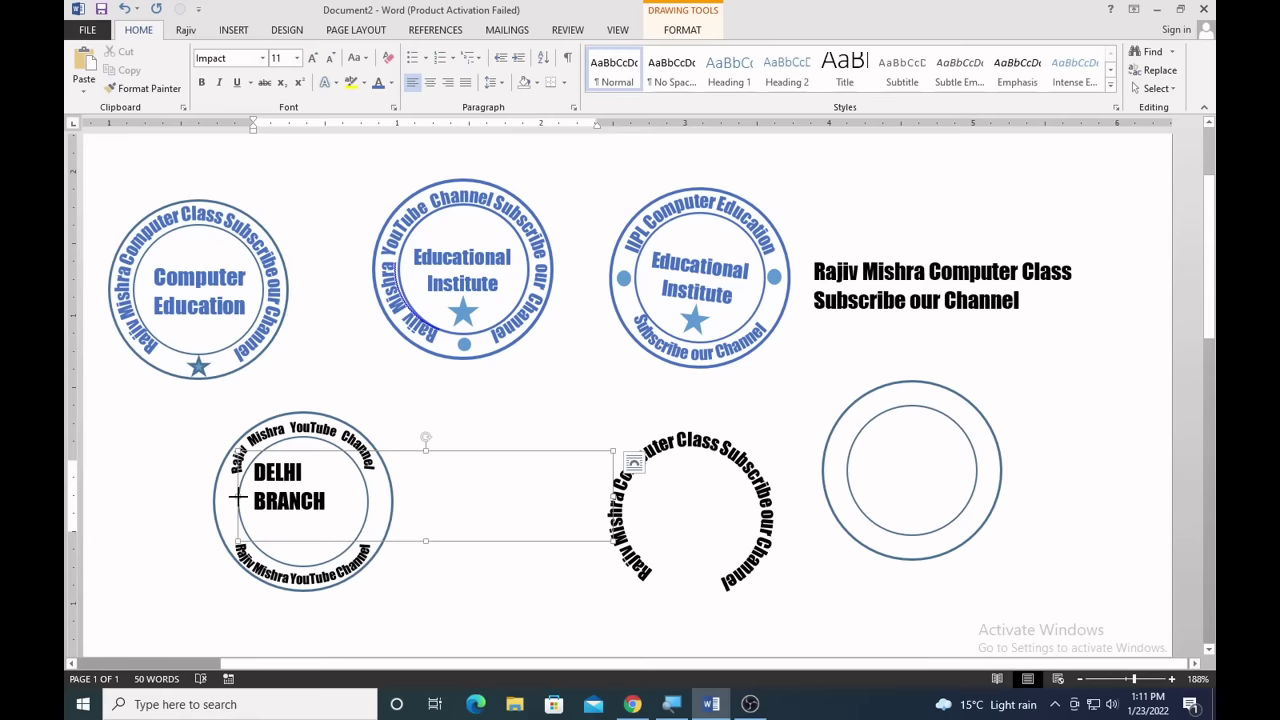
Position the DELHI BRANCH box and narrow it to fit the inner circle.
left_click_drag(238, 496, 260, 496)
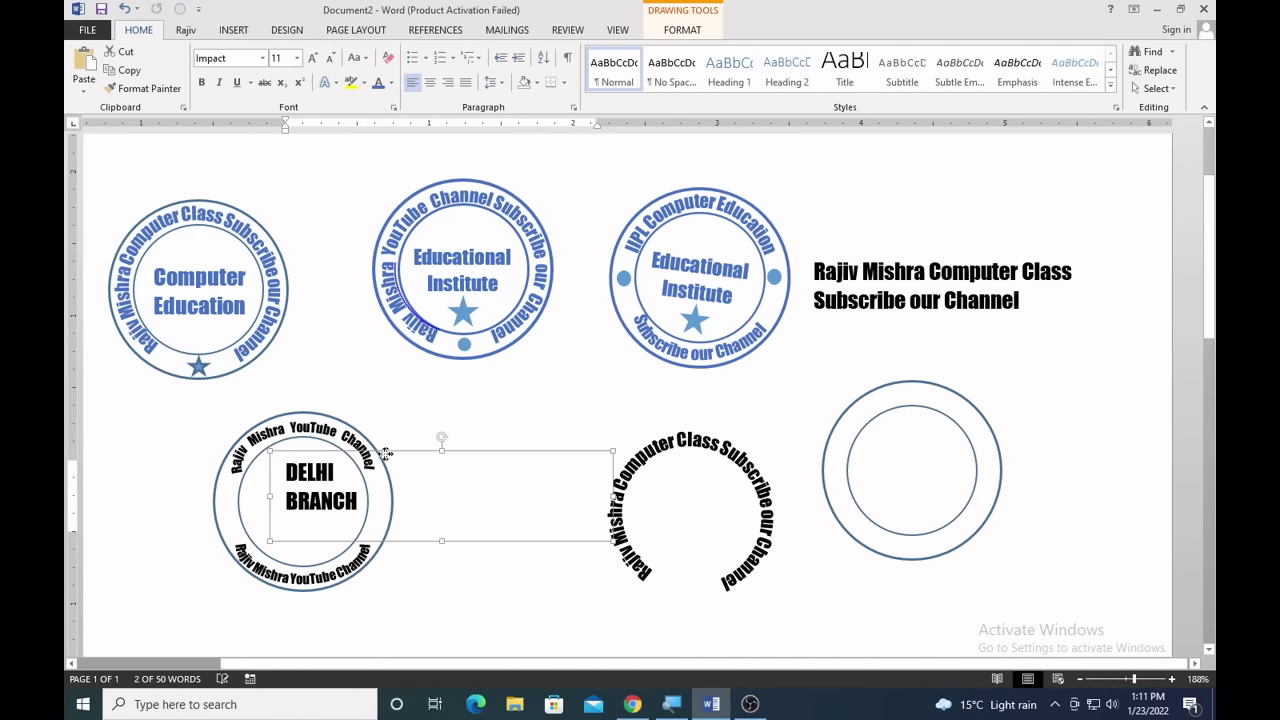
left_click_drag(407, 451, 378, 462)
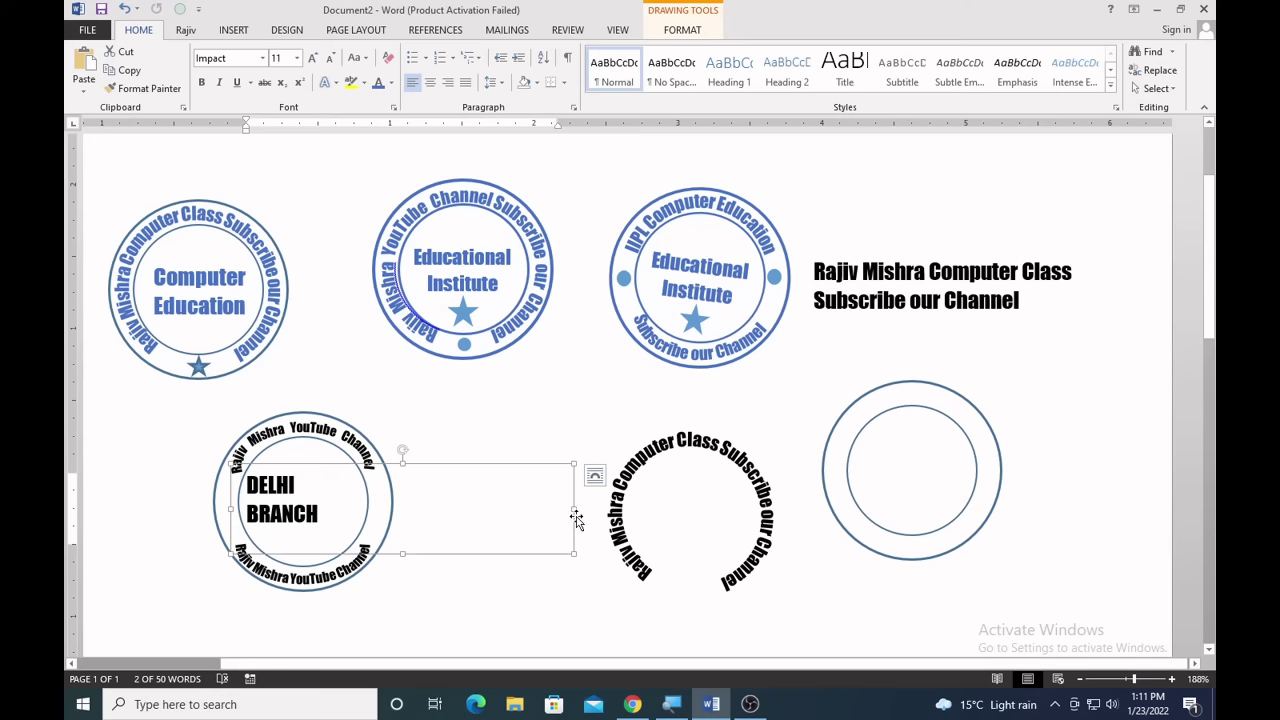
left_click_drag(573, 510, 350, 510)
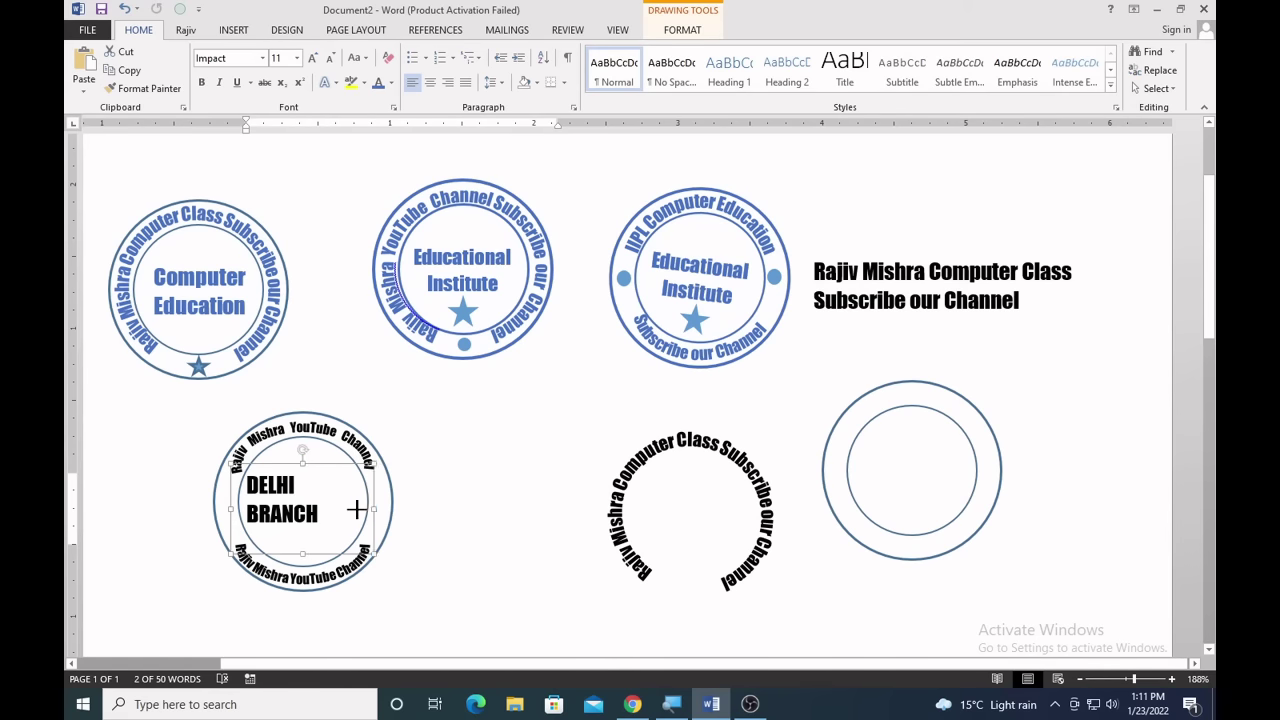
Paste a copy of the arched channel-name text box and try positioning it.
key("ctrl+v")
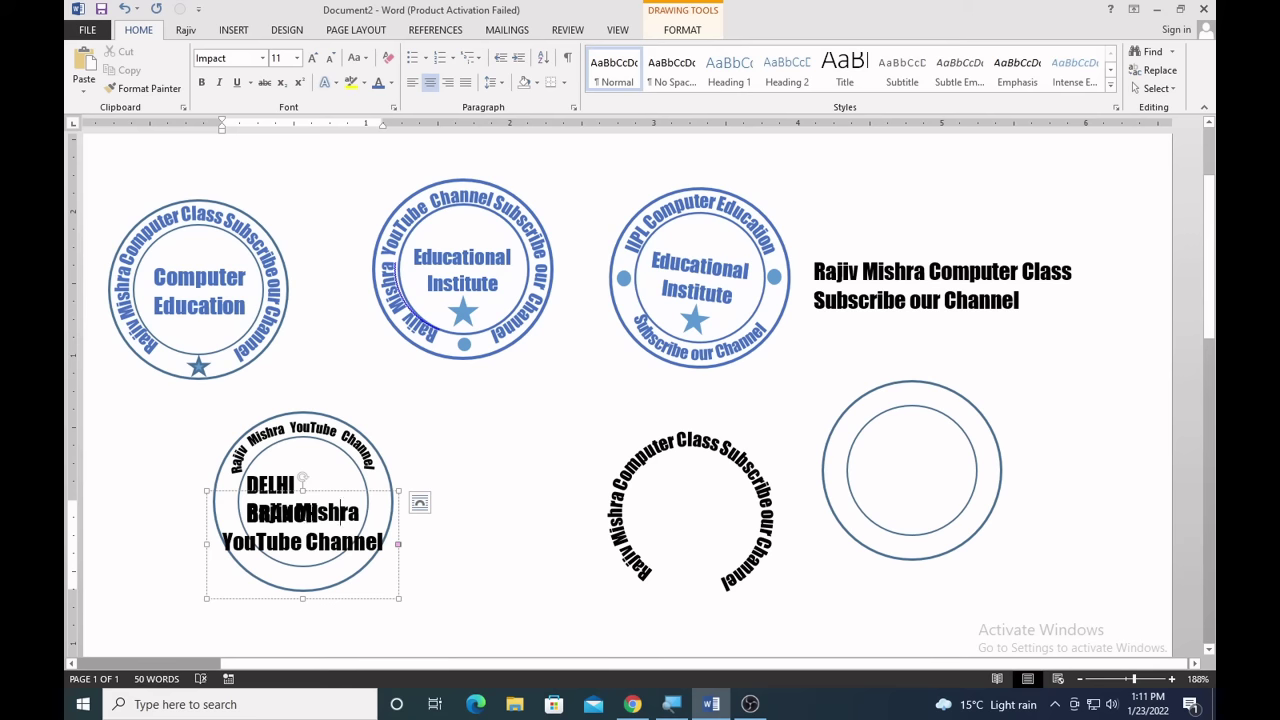
left_click(300, 518, "shift")
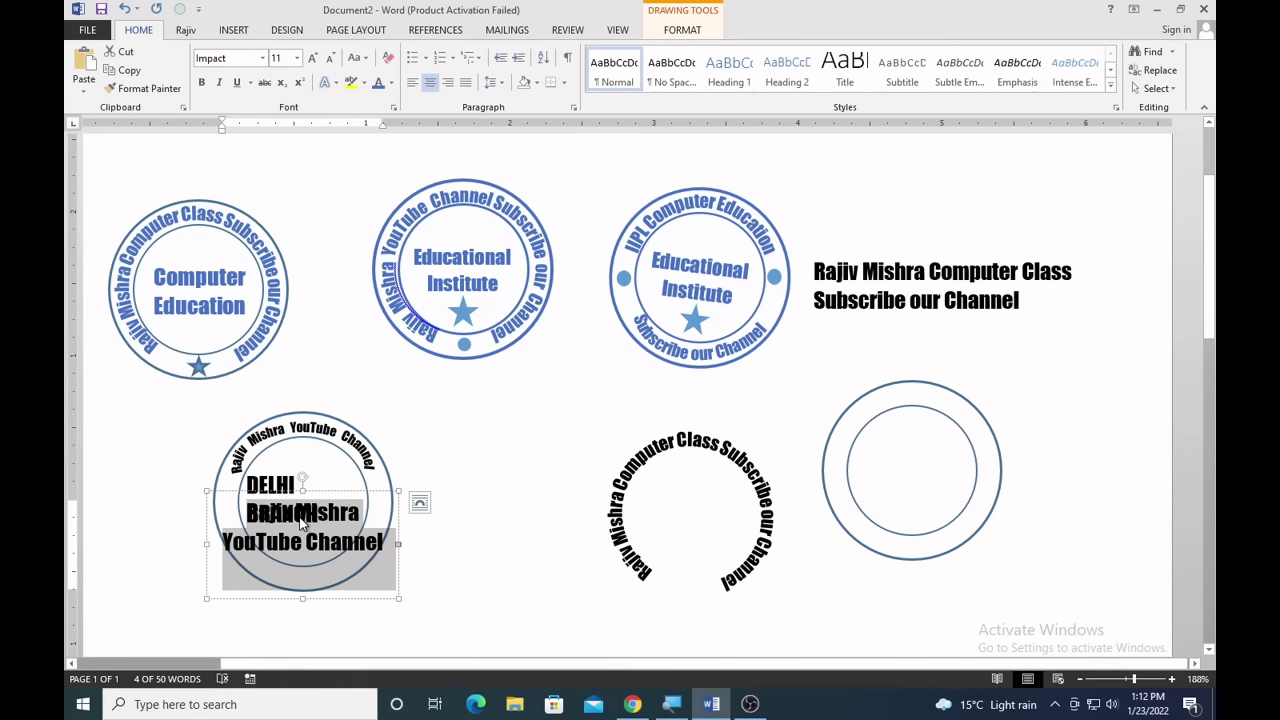
left_click(463, 479)
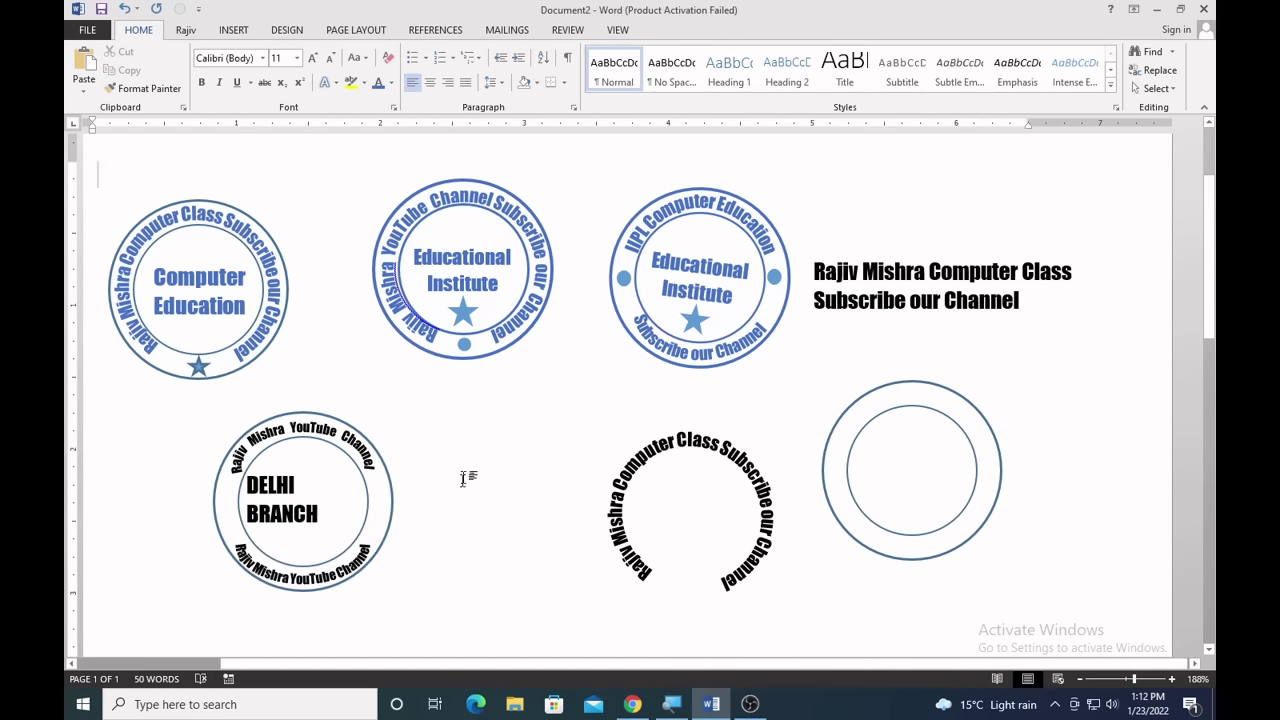
left_click(285, 531)
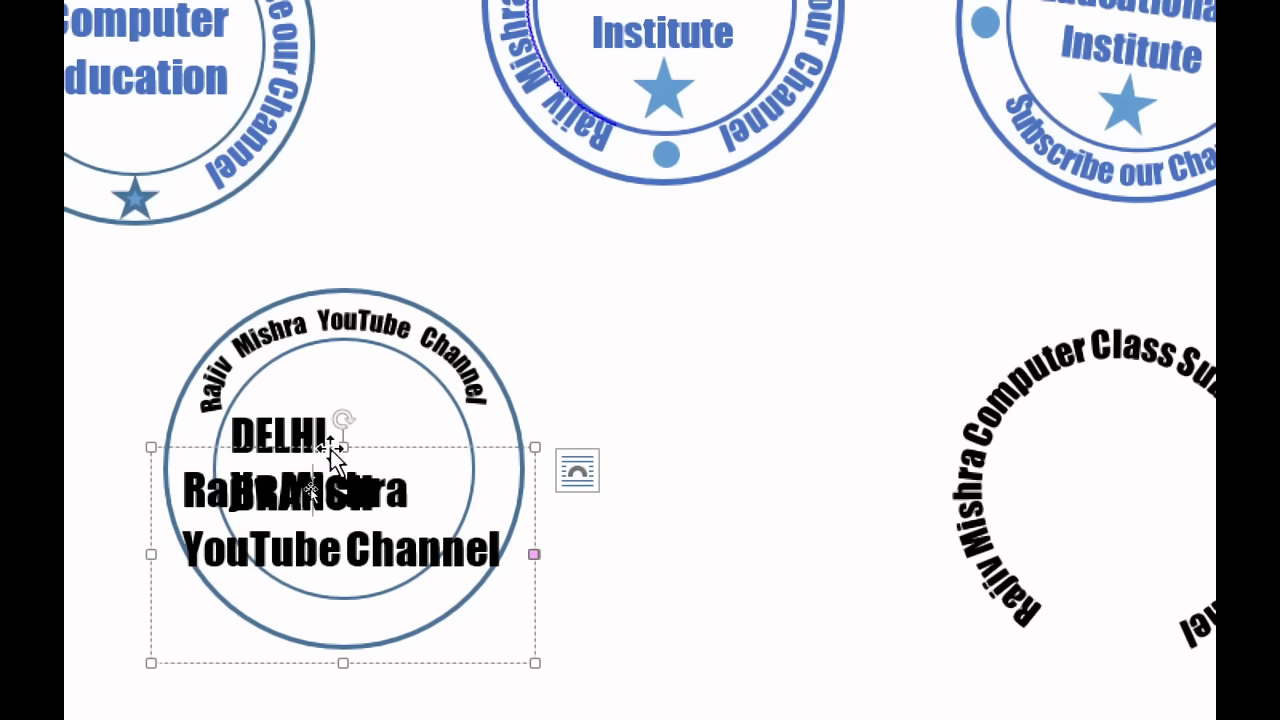
left_click_drag(371, 451, 405, 445)
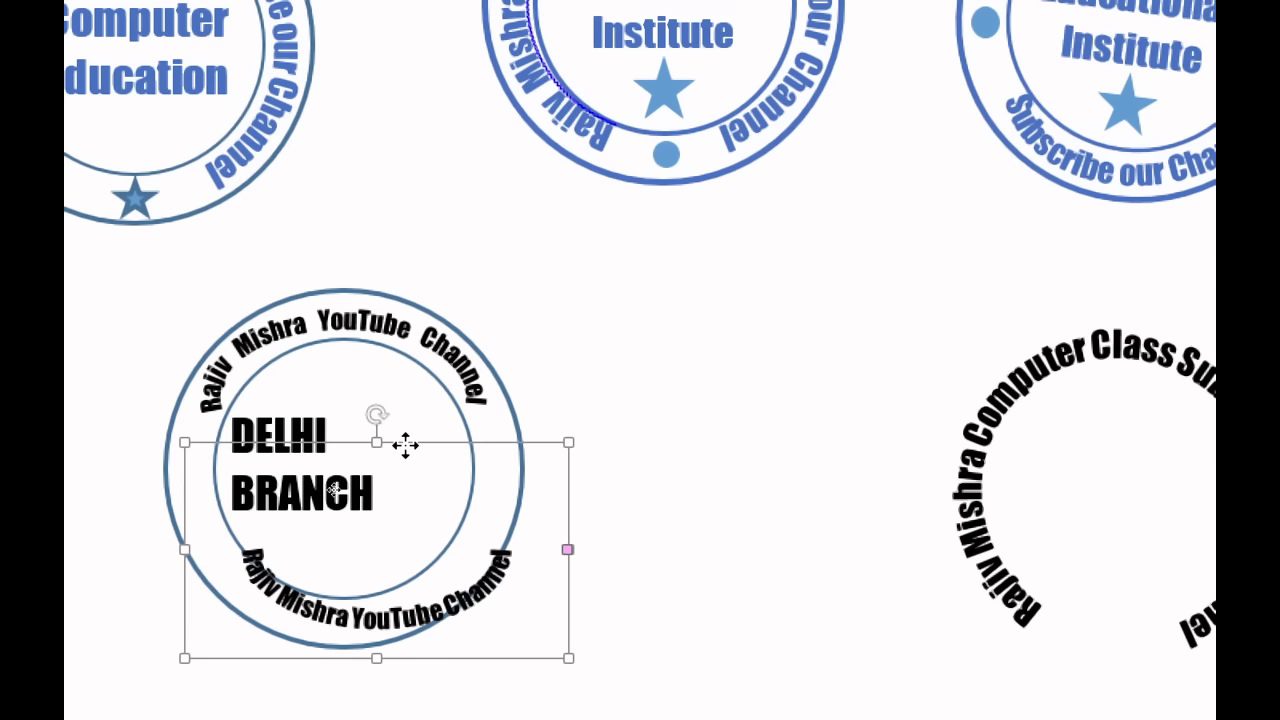
key("ctrl+z")
Drag the bottom arched text down below DELHI BRANCH, outside the ring.
left_click(296, 432)
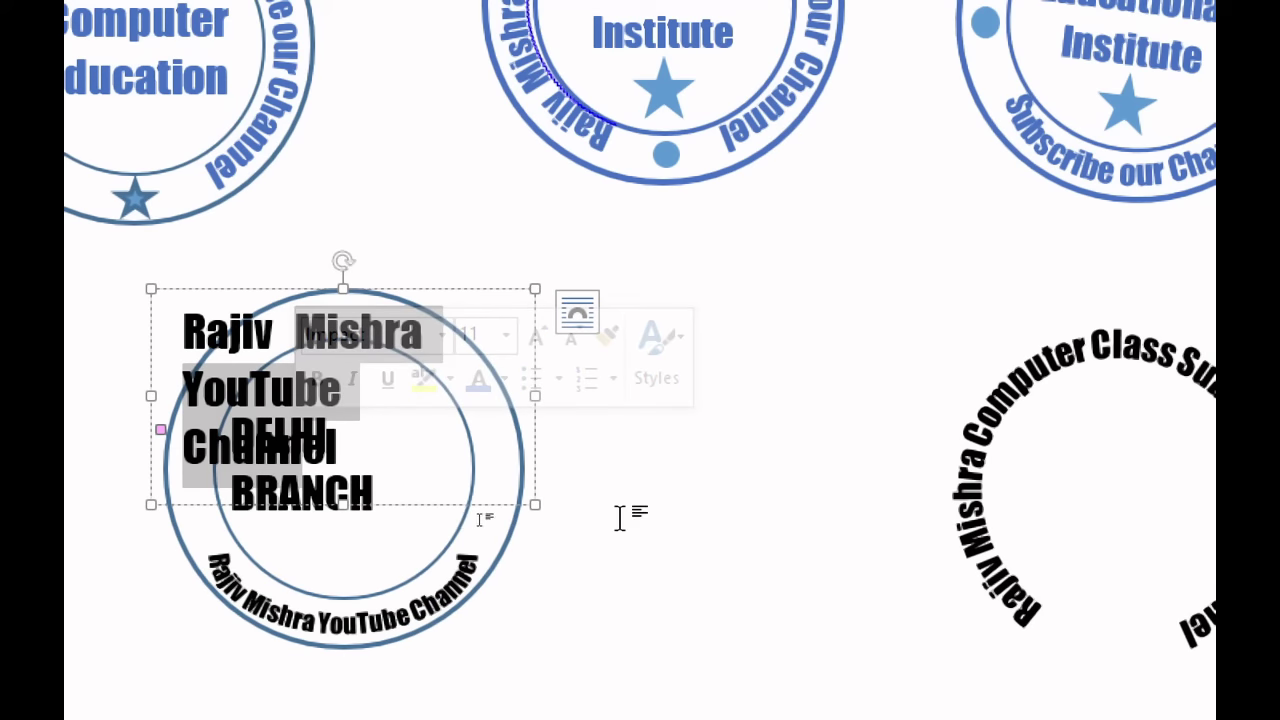
left_click(684, 503)
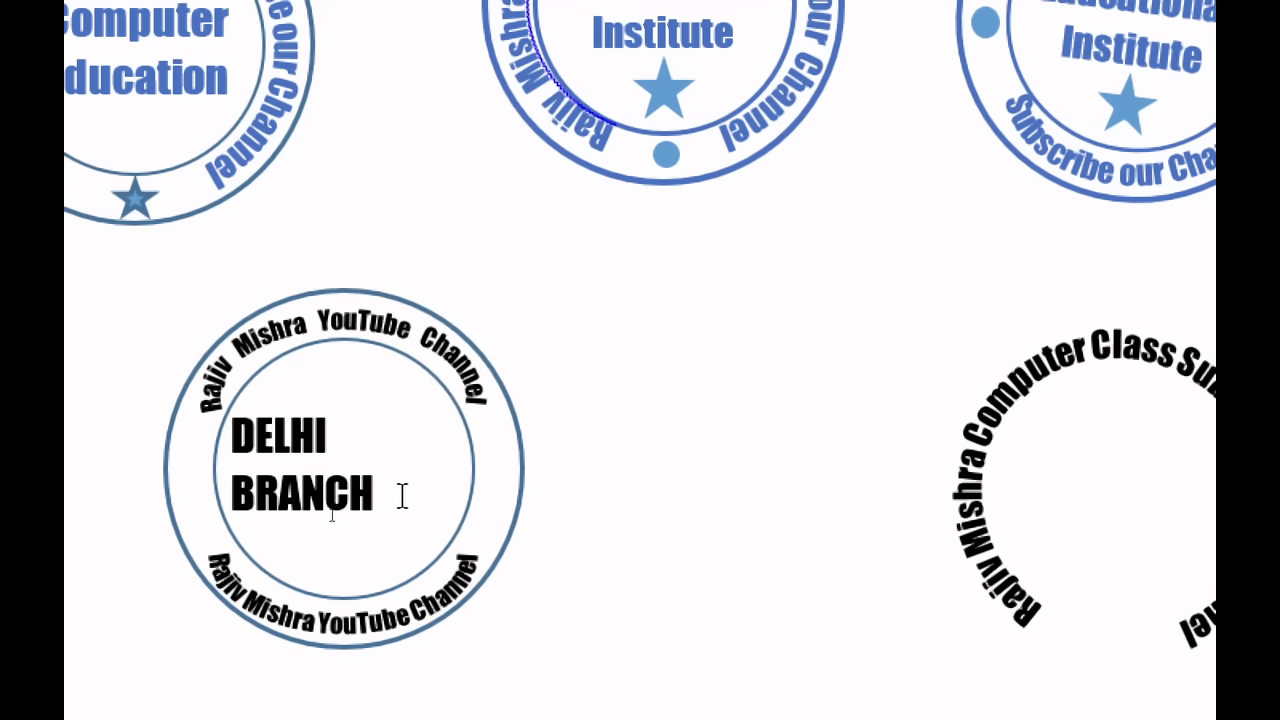
left_click(402, 497)
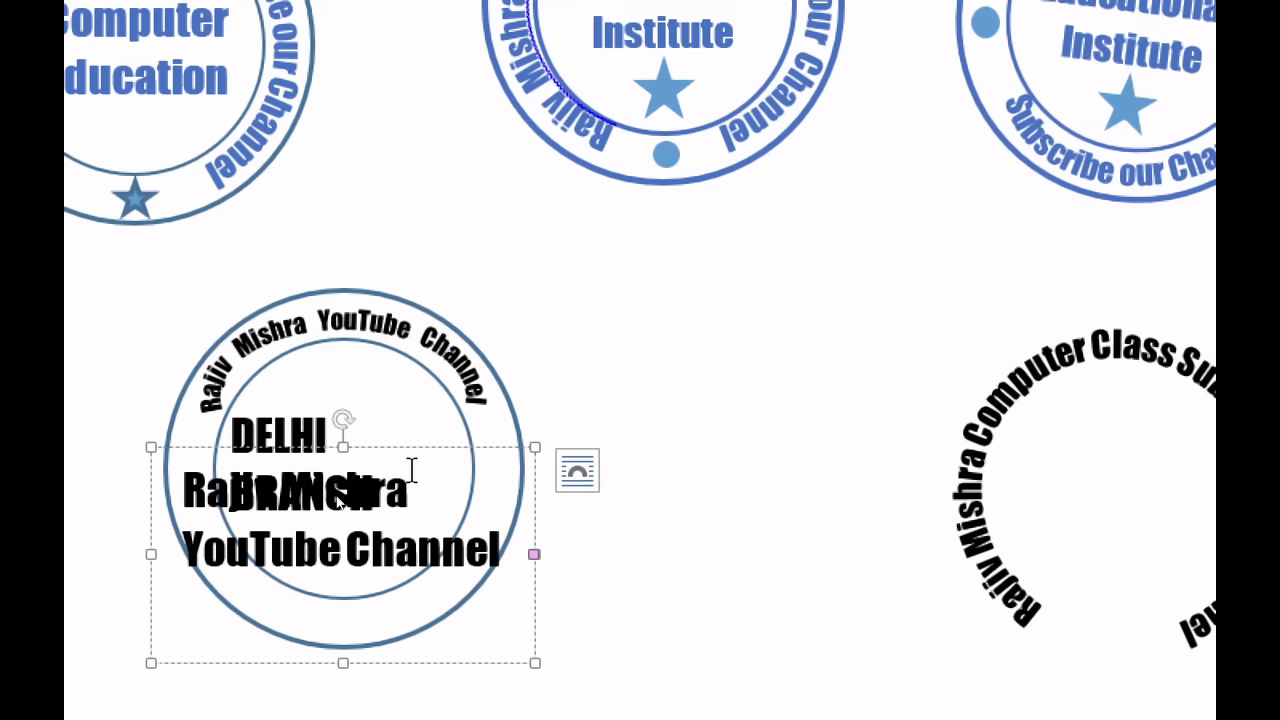
left_click_drag(410, 455, 410, 563)
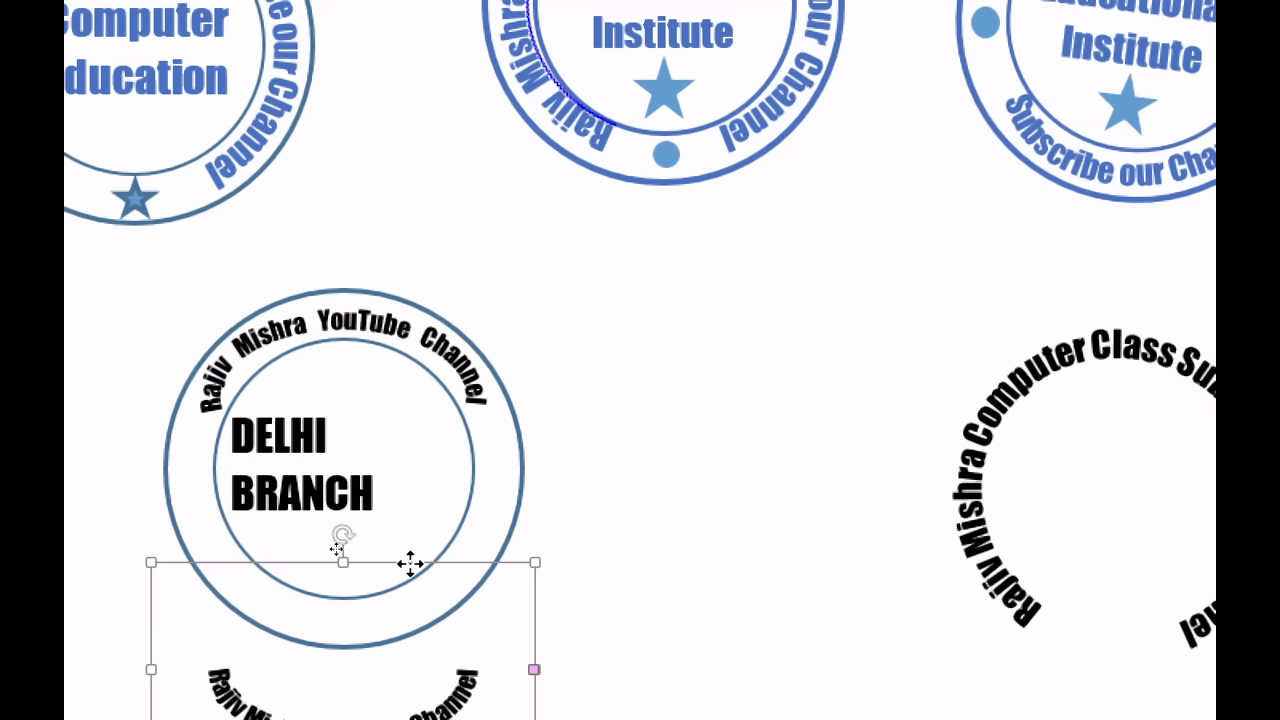
double_click(325, 470)
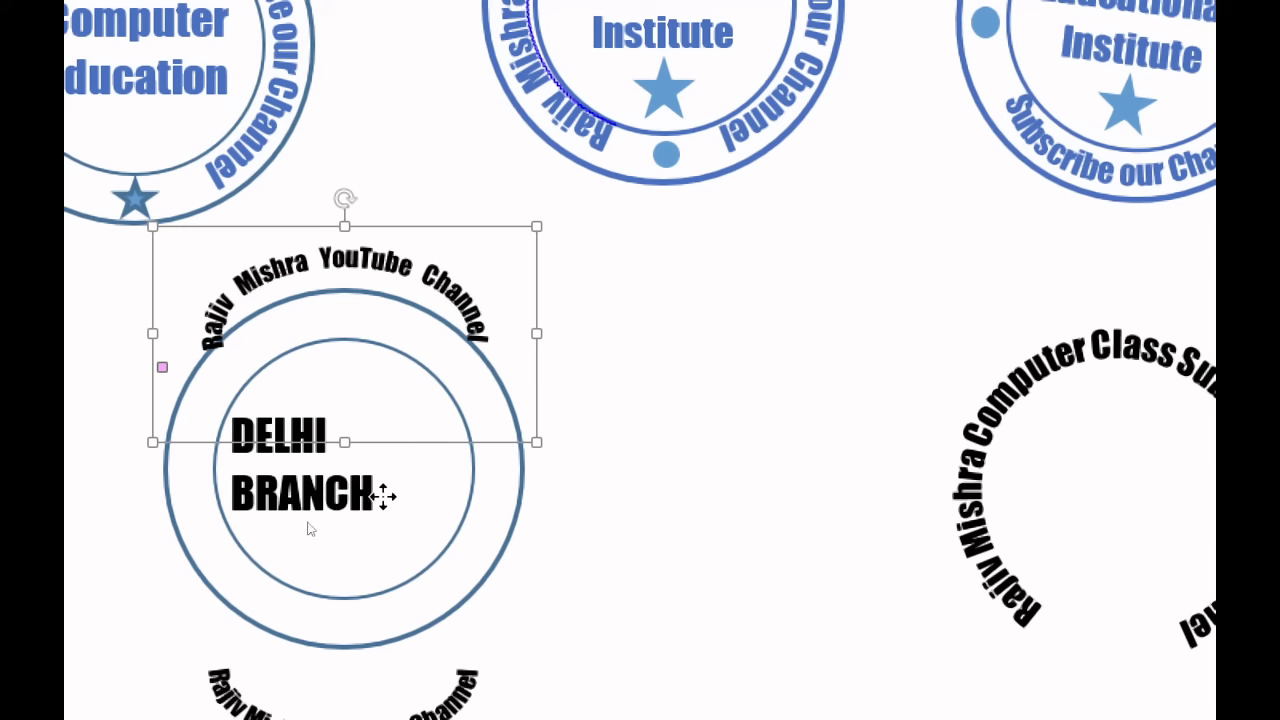
Centre-align the DELHI BRANCH lines and position the box in the middle of the inner circle.
left_click(340, 515)
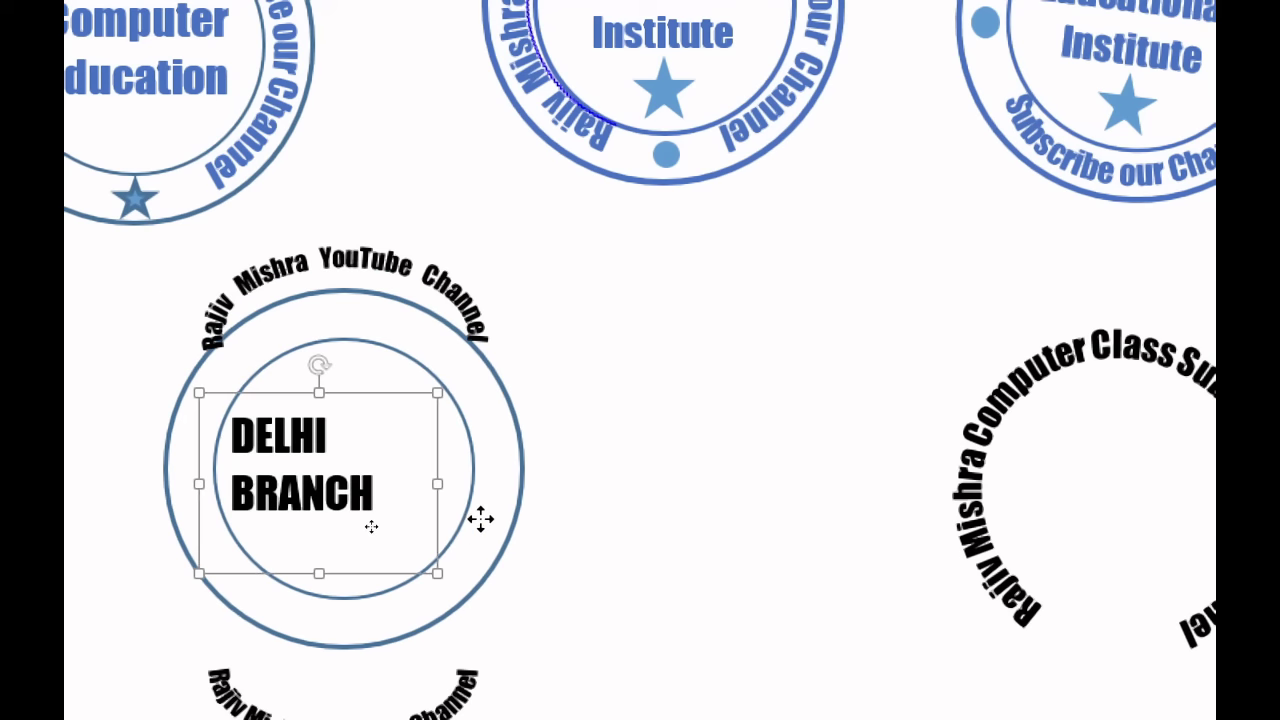
left_click_drag(456, 515, 504, 526)
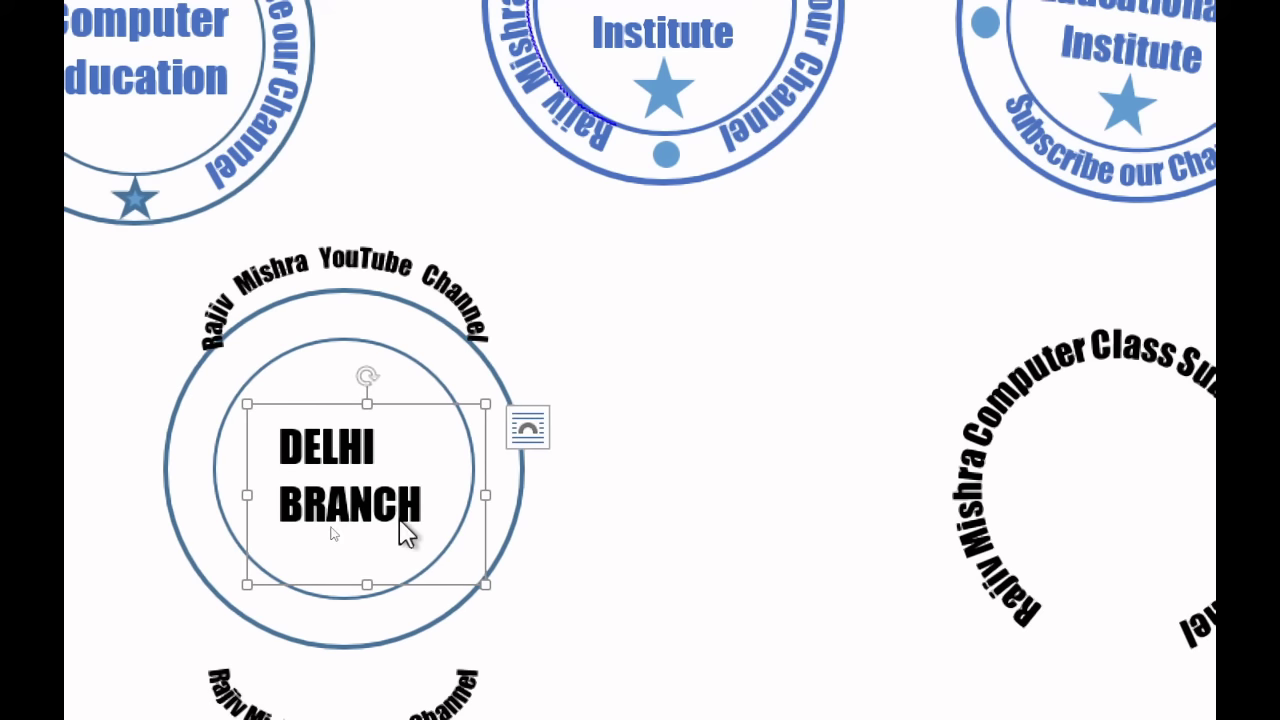
key("ctrl+a")
key("ctrl+e")
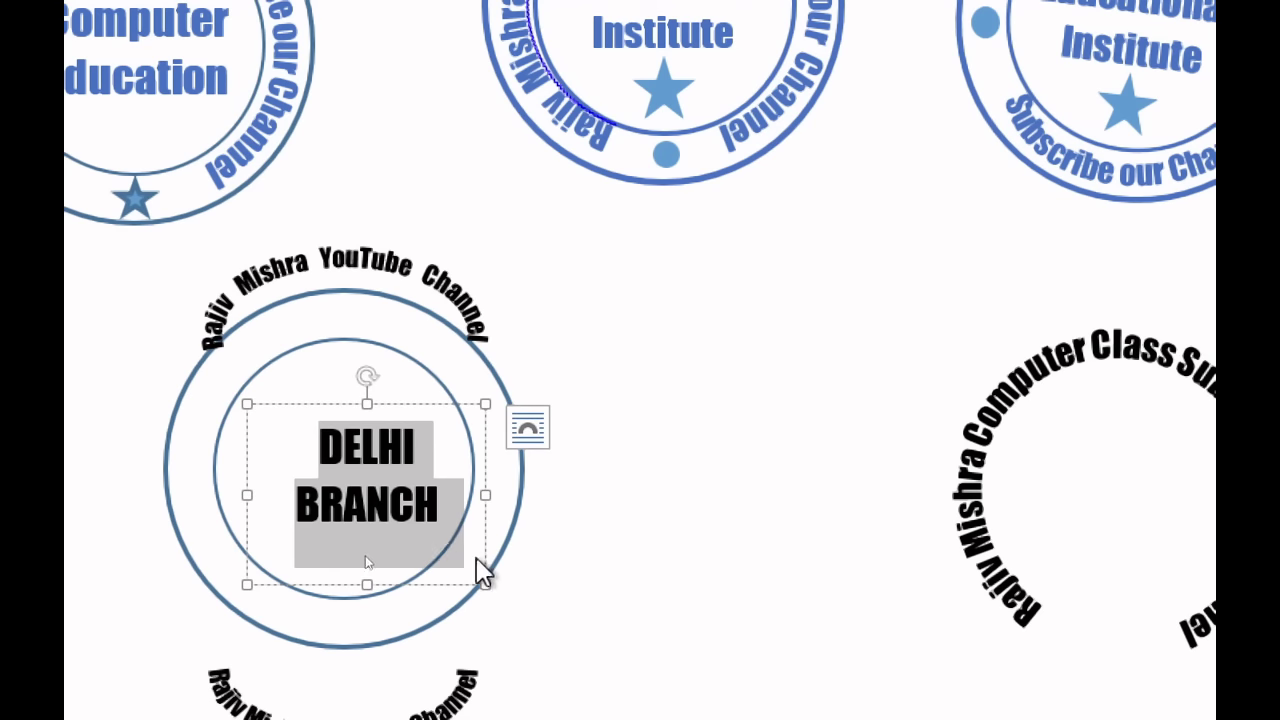
left_click(410, 588)
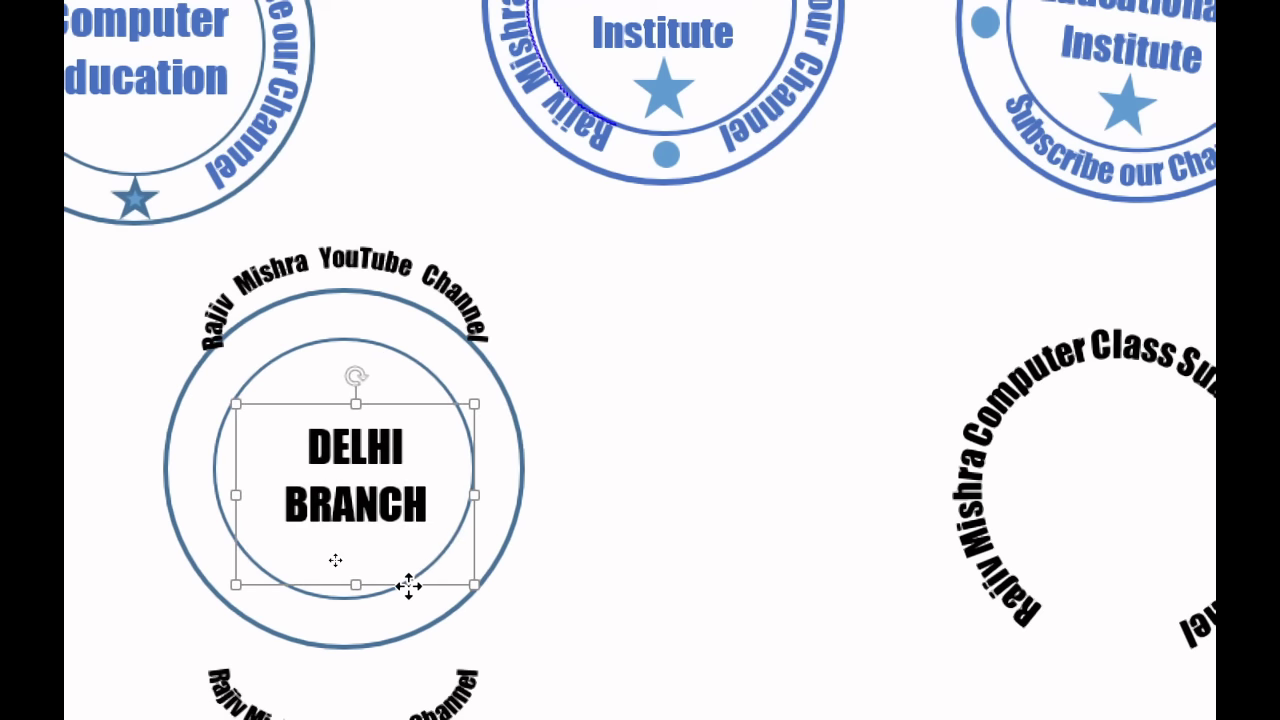
left_click_drag(409, 586, 400, 584)
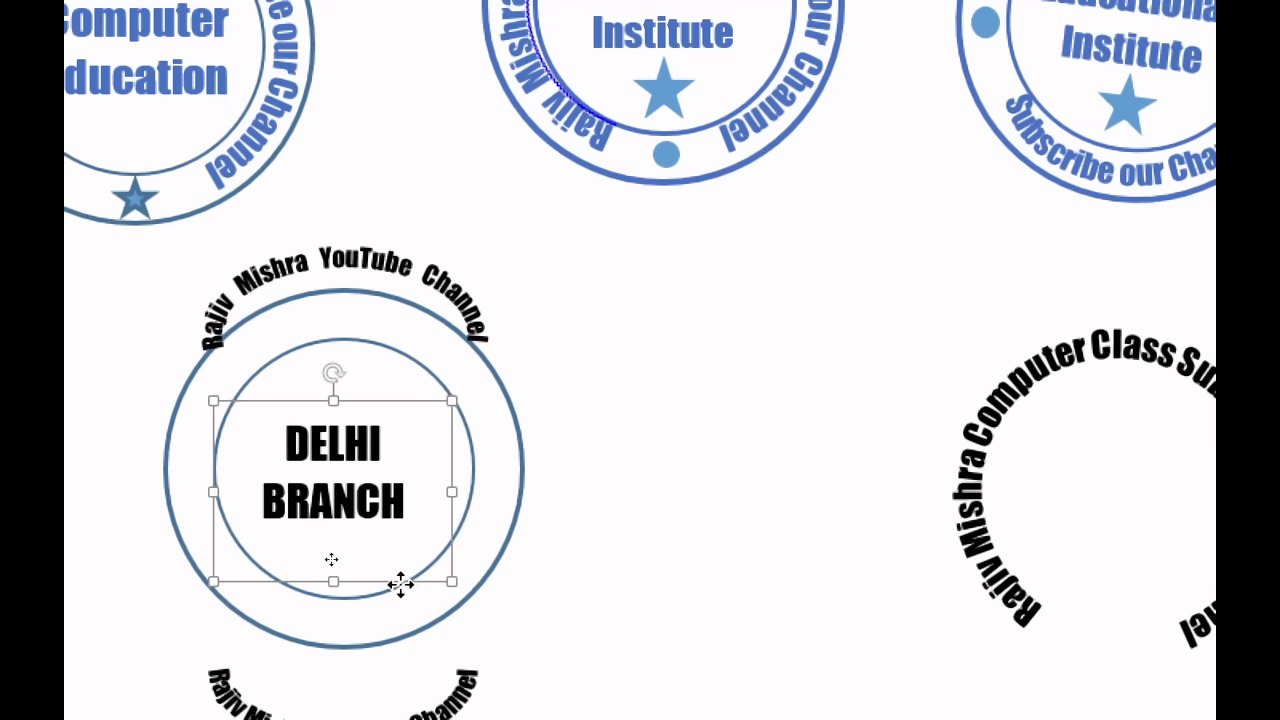
left_click(394, 251)
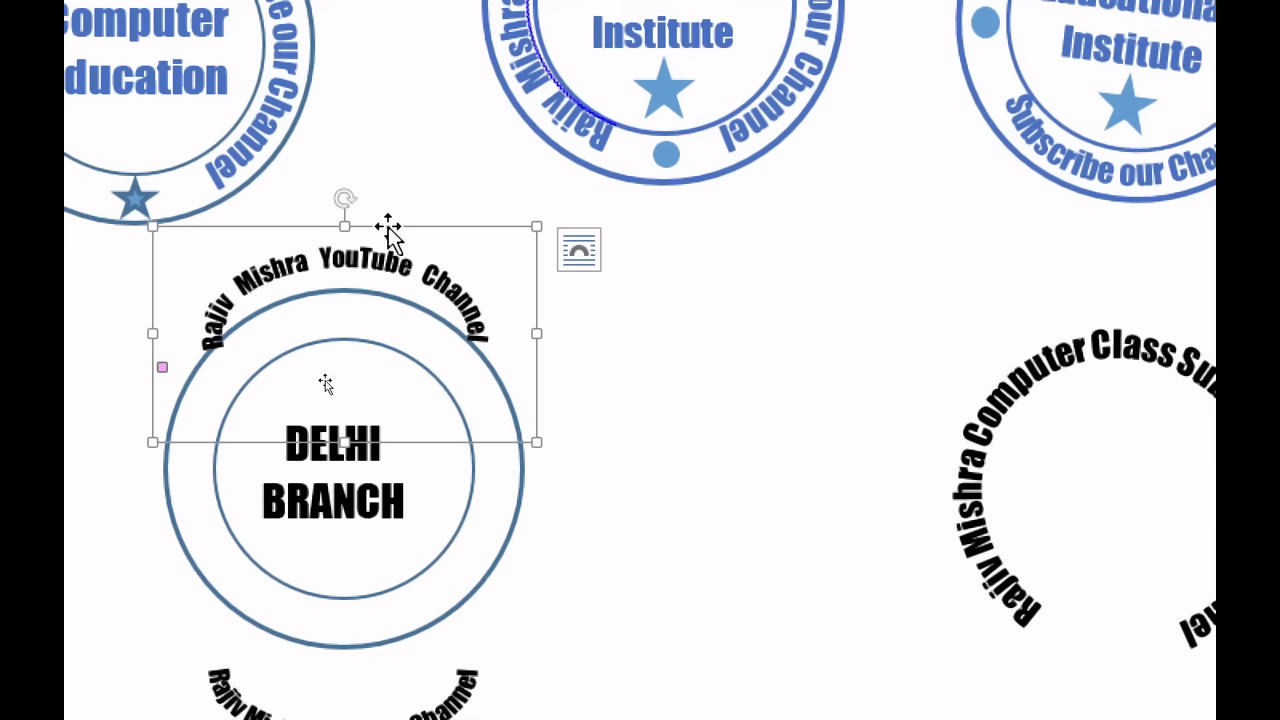
Nudge the top arched channel-name text with arrow keys into the band between the circles.
key("Down")
key("Down")
key("Down")
key("Down")
key("Down")
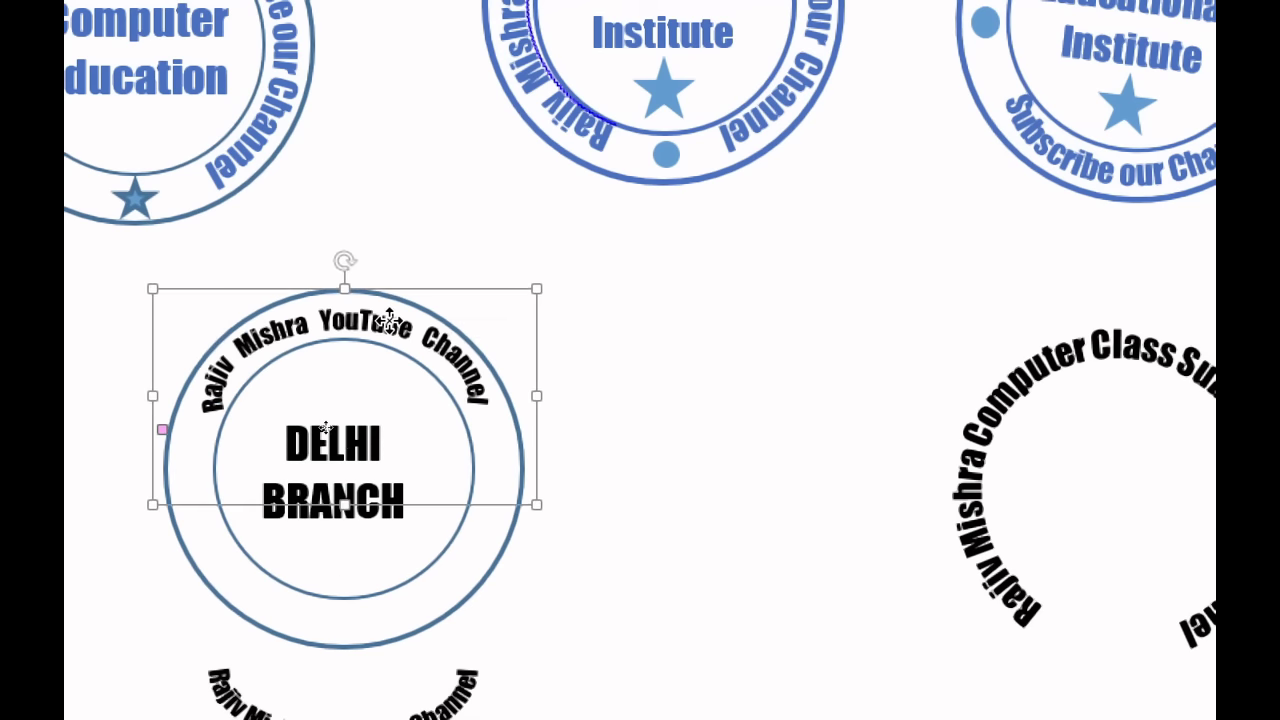
key("Down")
key("Down")
key("Down")
key("Up")
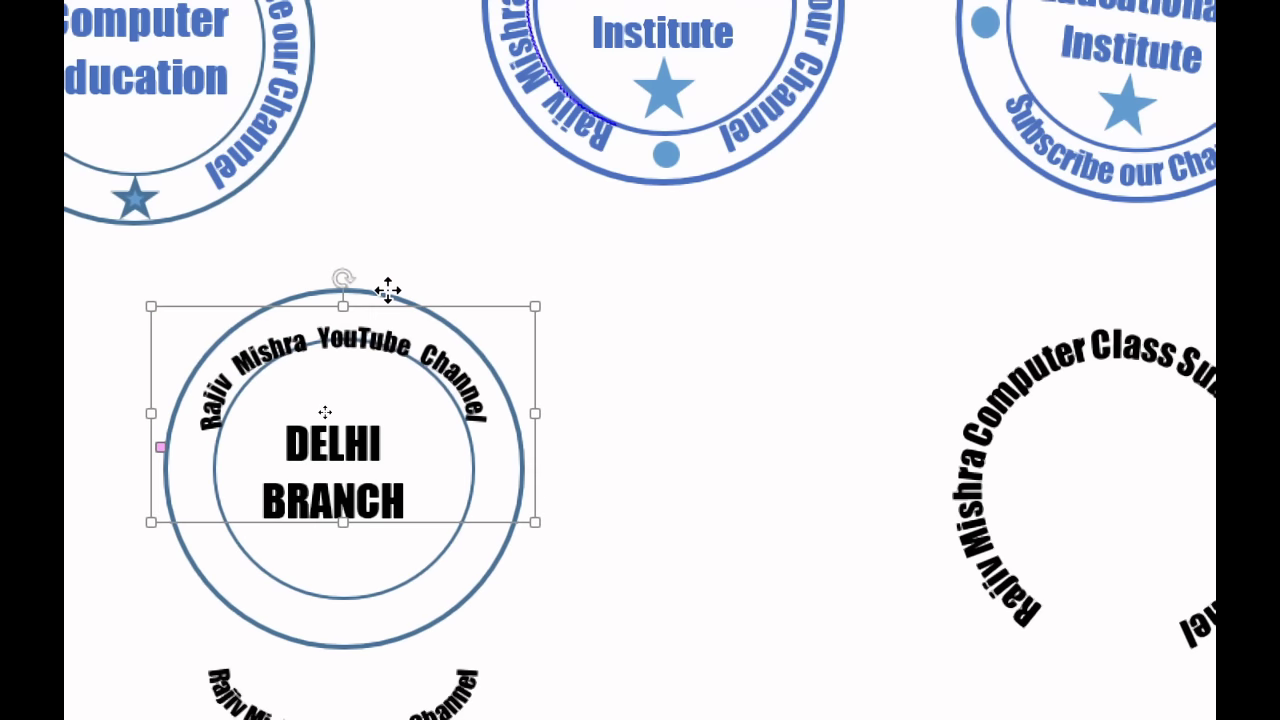
key("Up")
key("Up")
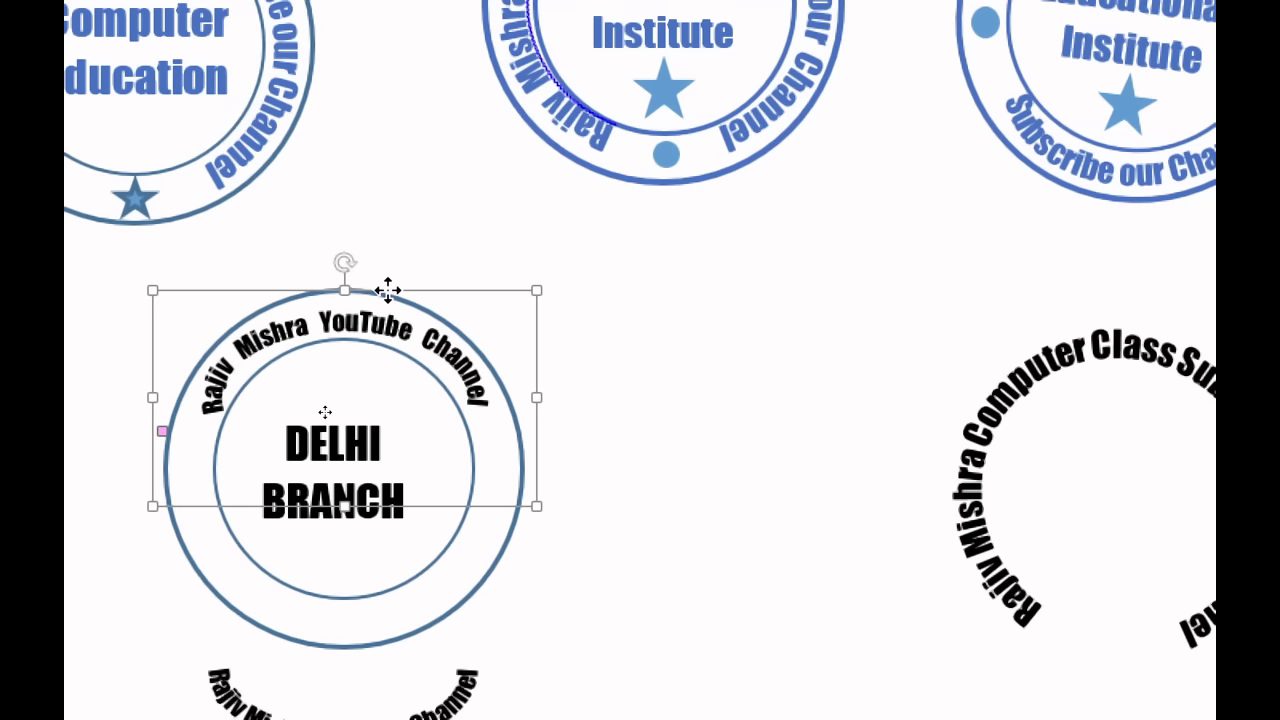
left_click_drag(388, 290, 386, 292)
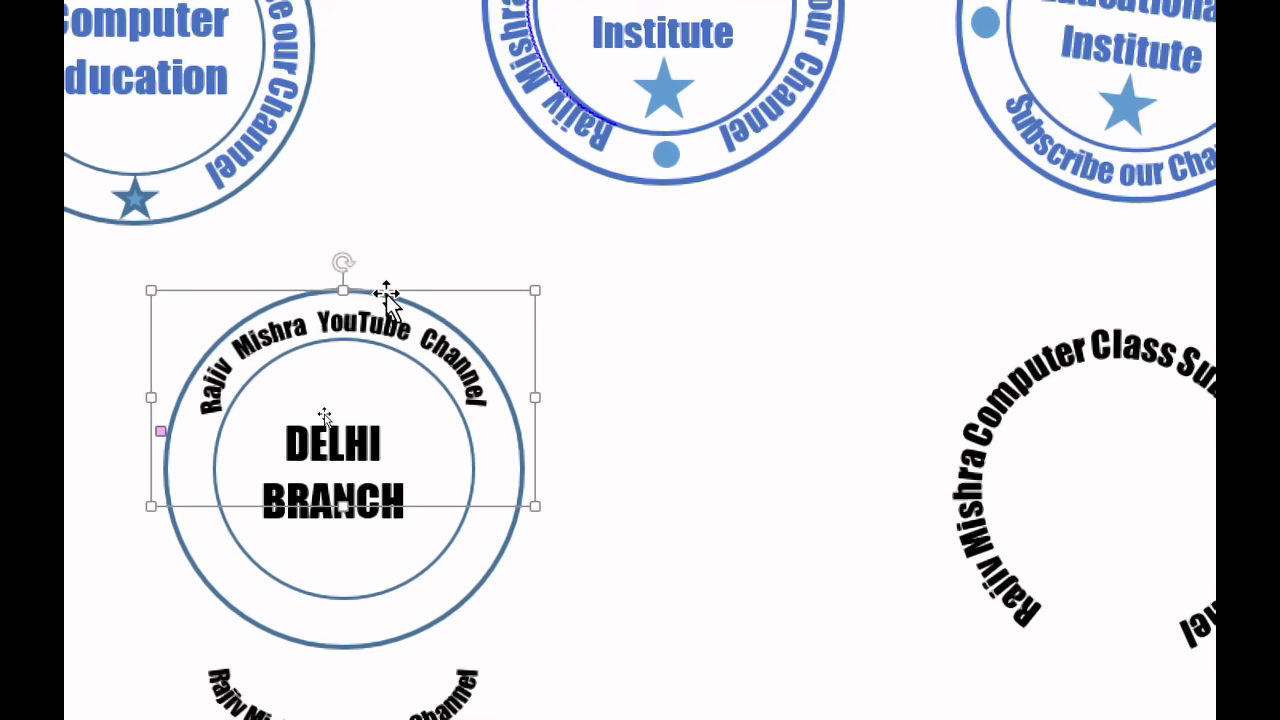
key("ctrl+Left")
key("ctrl+Down")
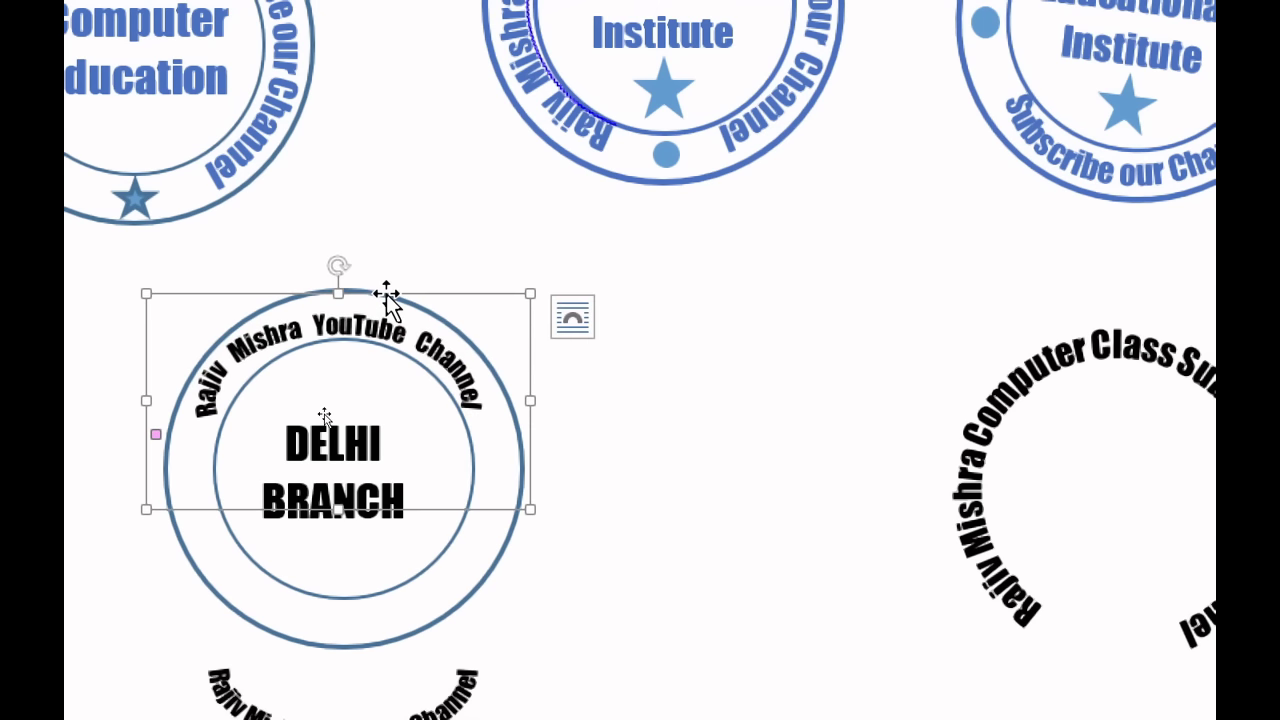
key("ctrl+Right")
key("ctrl+Up")
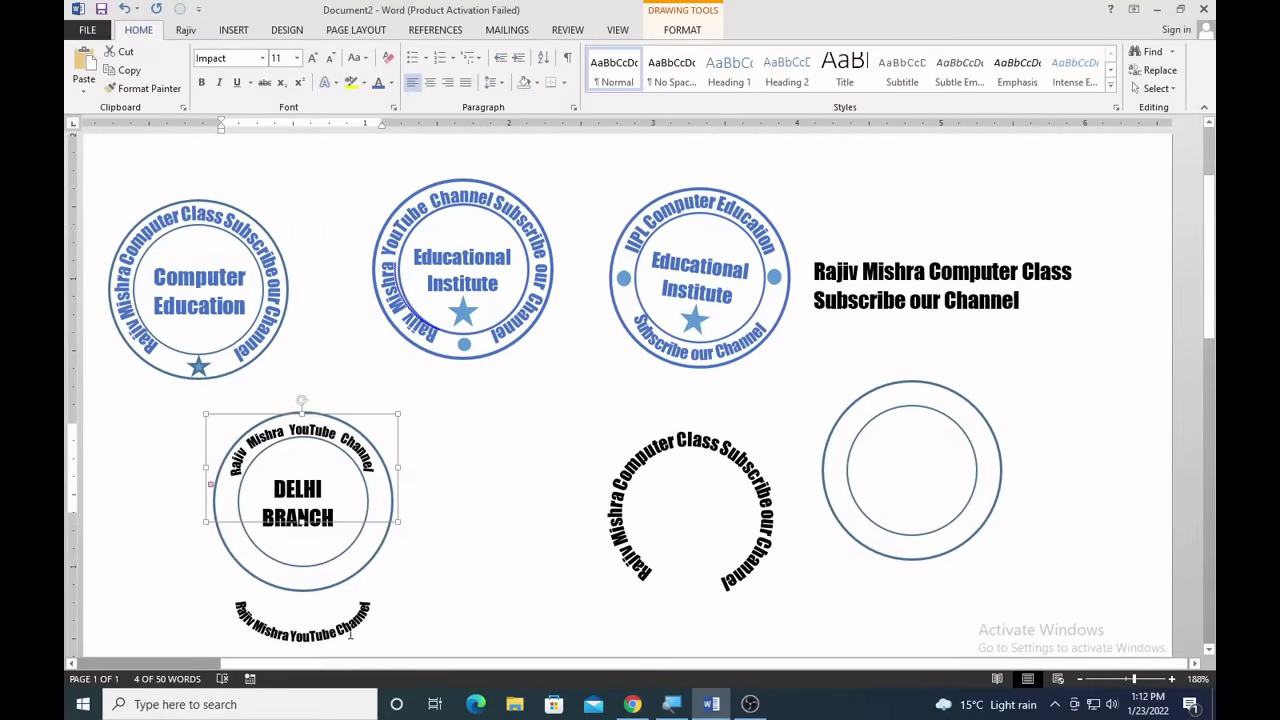
Raise the bottom arched channel-name copy up into the ring's lower band.
double_click(350, 655)
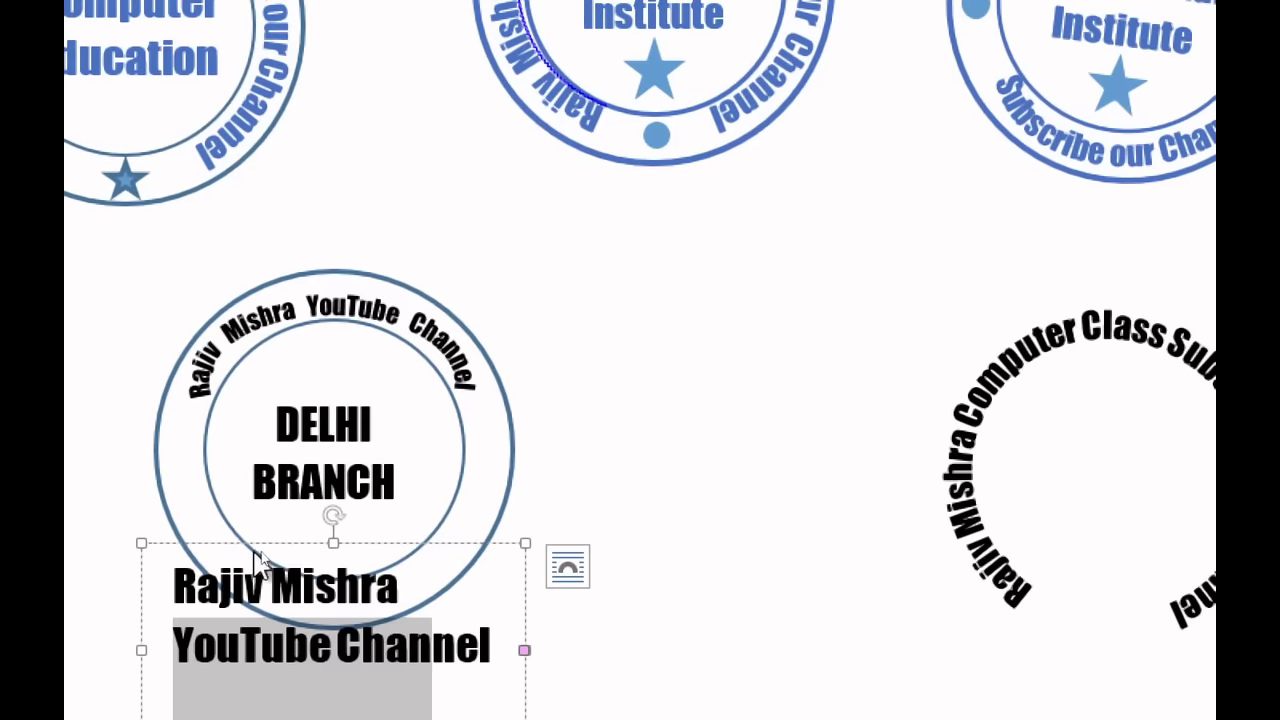
left_click(229, 515)
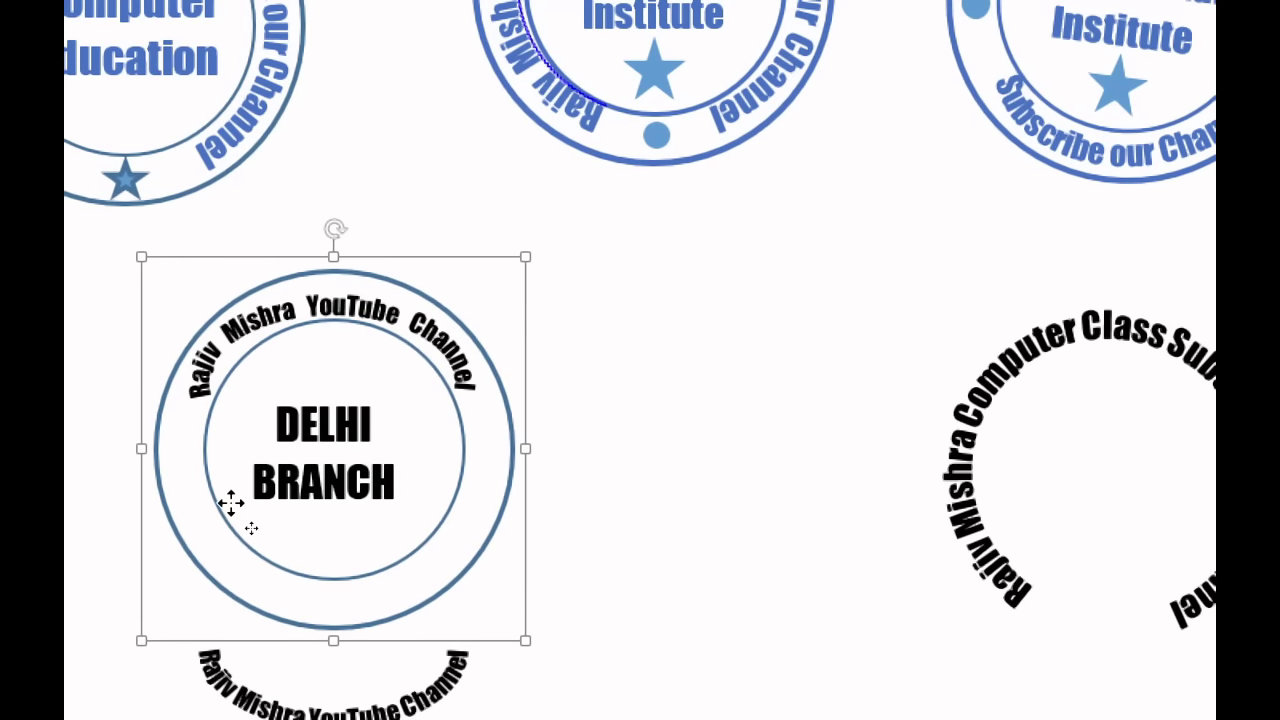
key("ctrl+Up")
key("ctrl+Up")
key("ctrl+Up")
key("ctrl+Up")
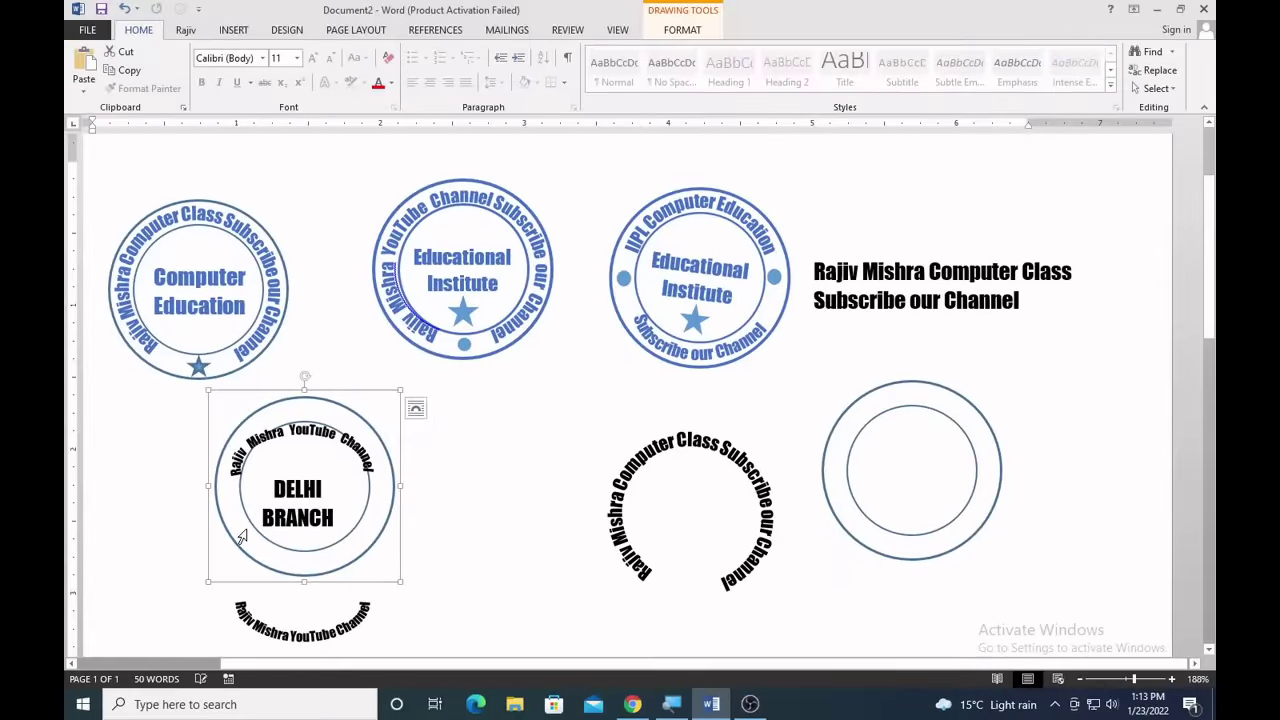
triple_click(320, 612)
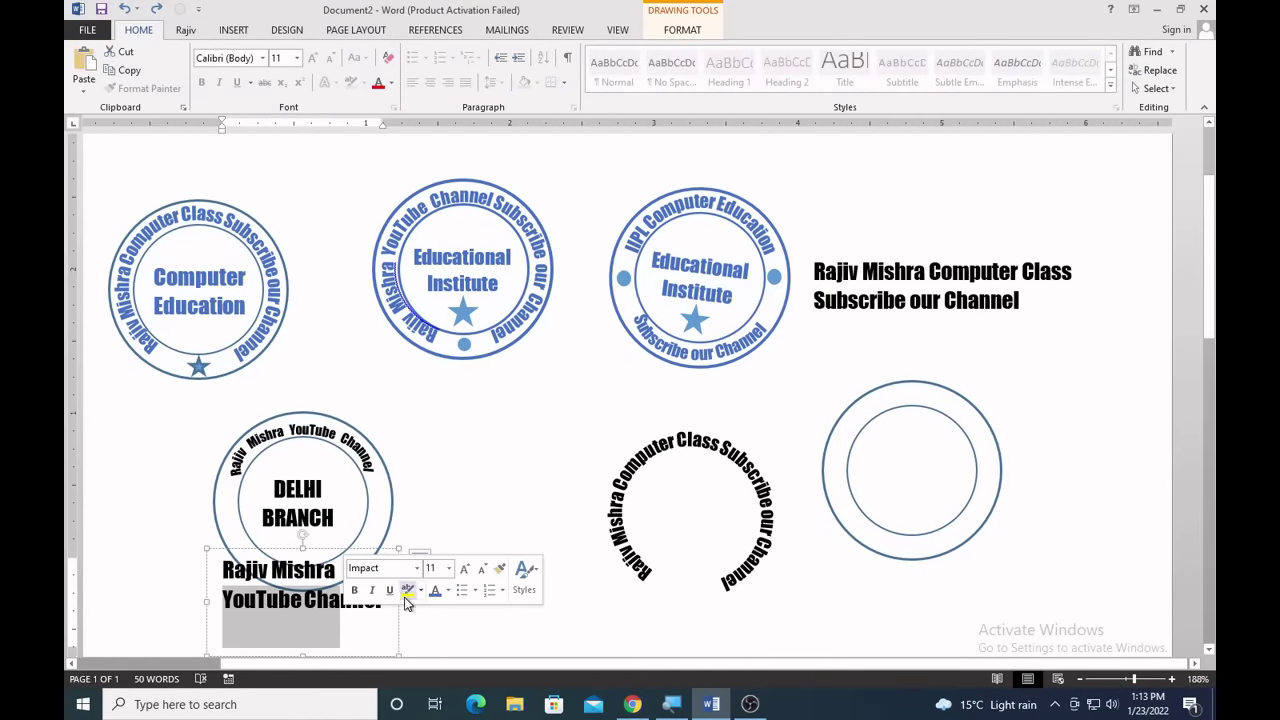
left_click(203, 550)
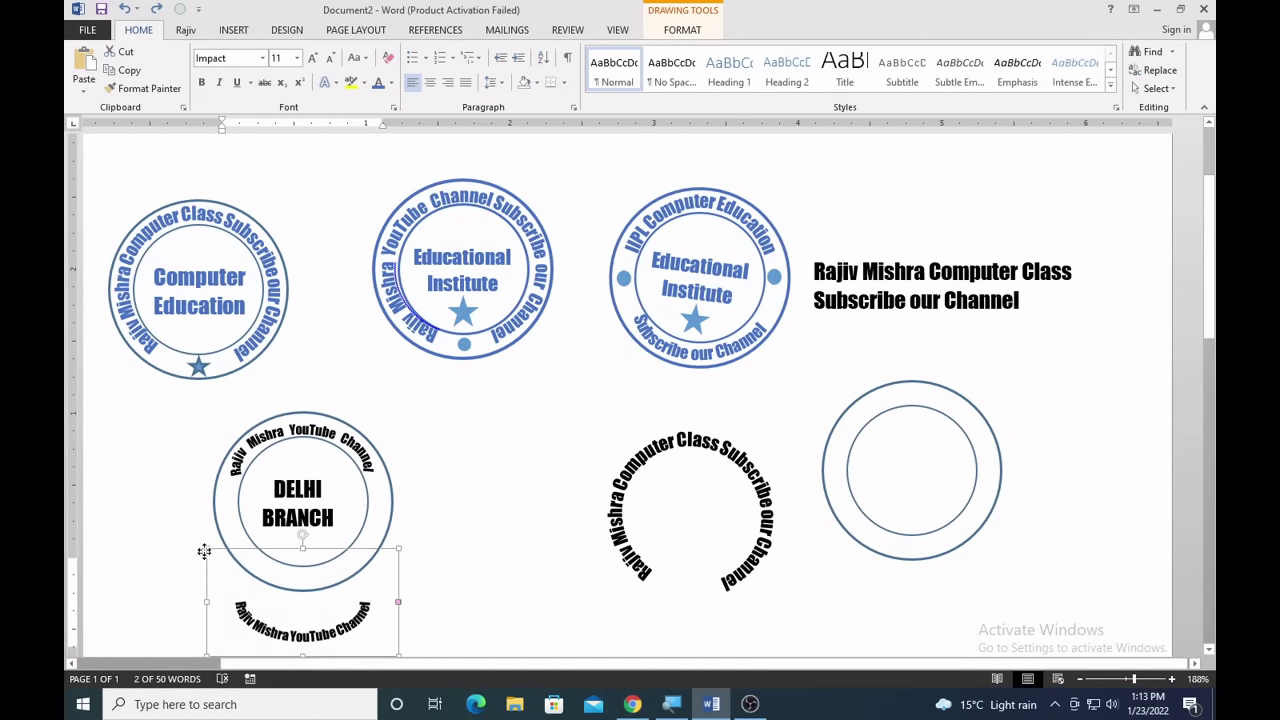
left_click_drag(204, 540, 204, 504)
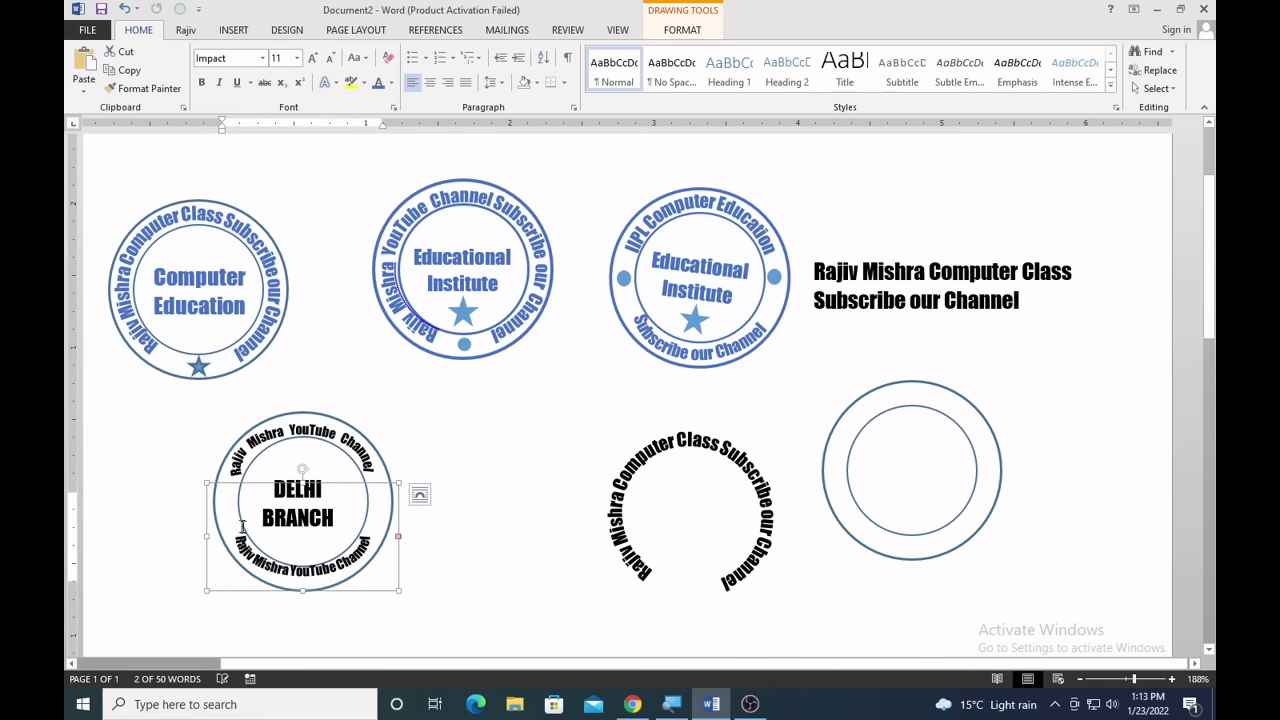
Replace the bottom arched text's wording with 'Since 2010'.
double_click(284, 560)
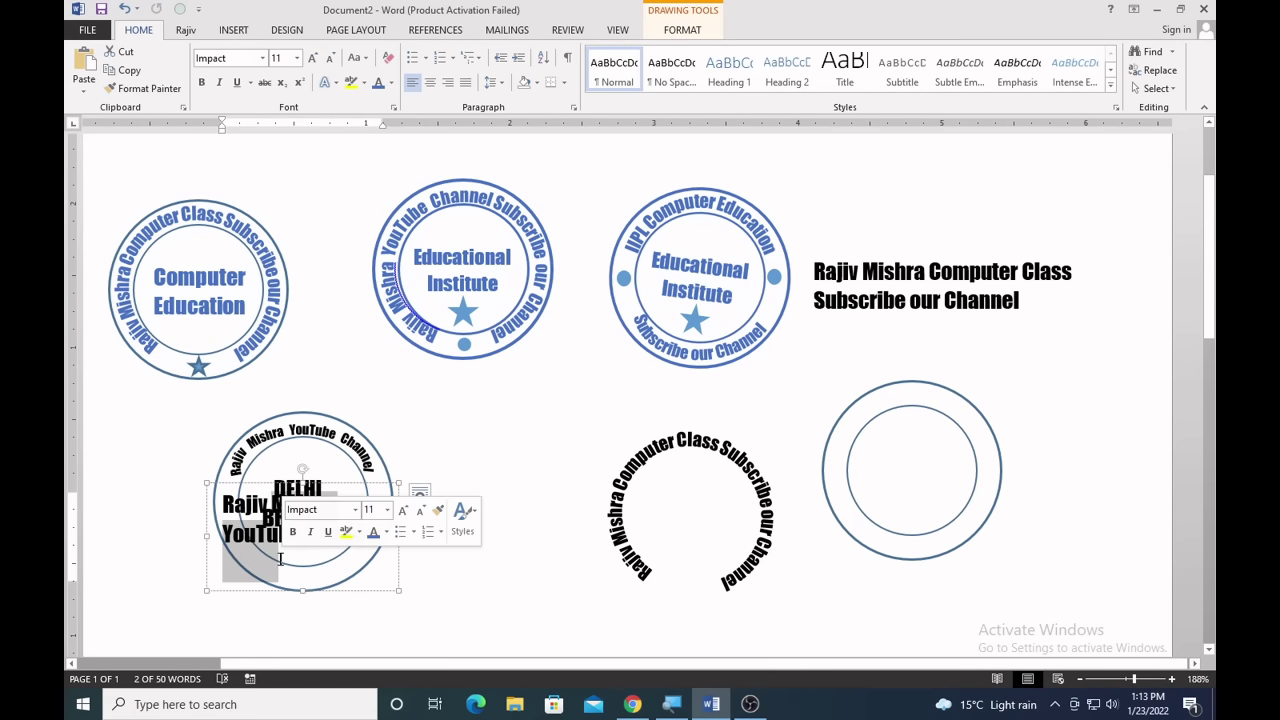
triple_click(280, 560)
type("Si")
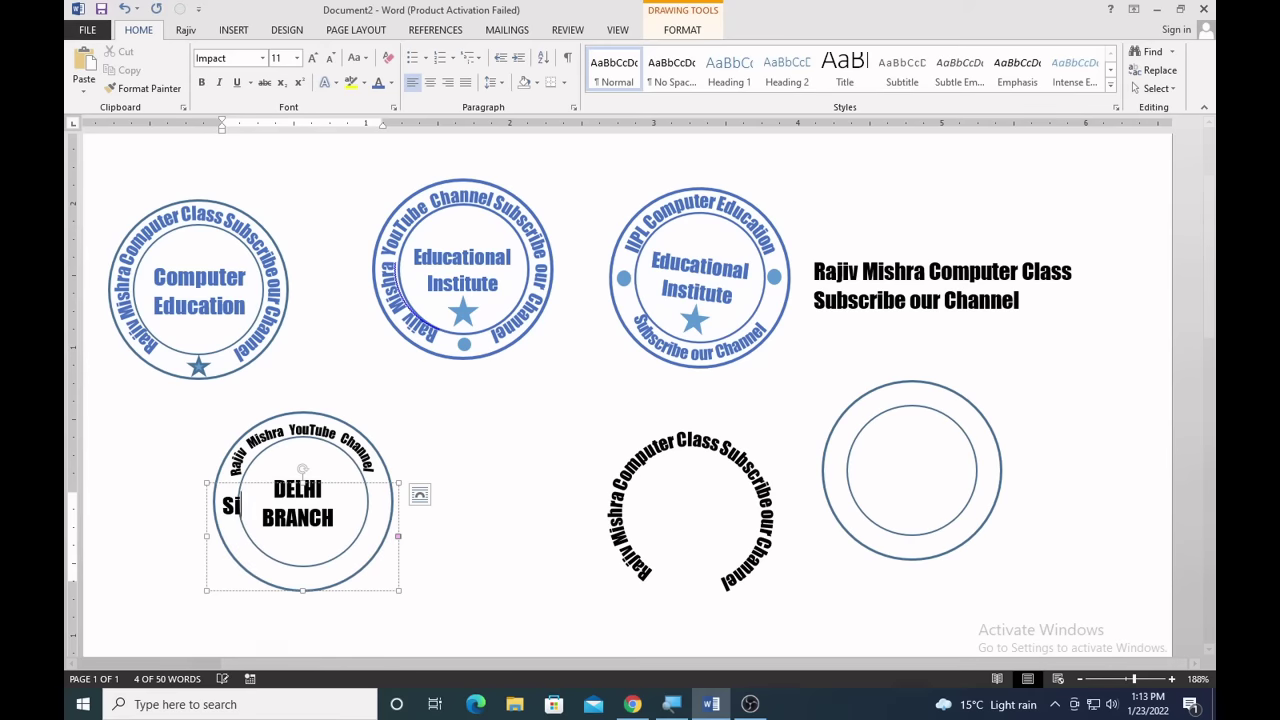
type("nce 2")
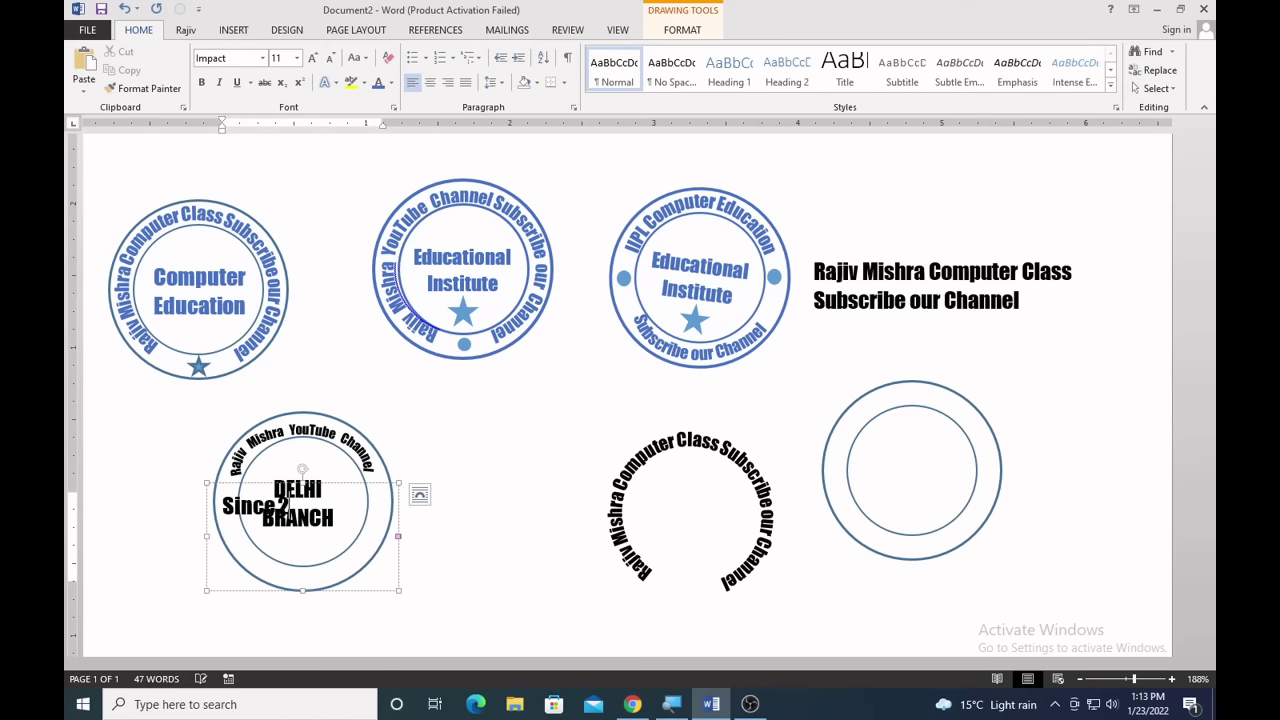
type("010")
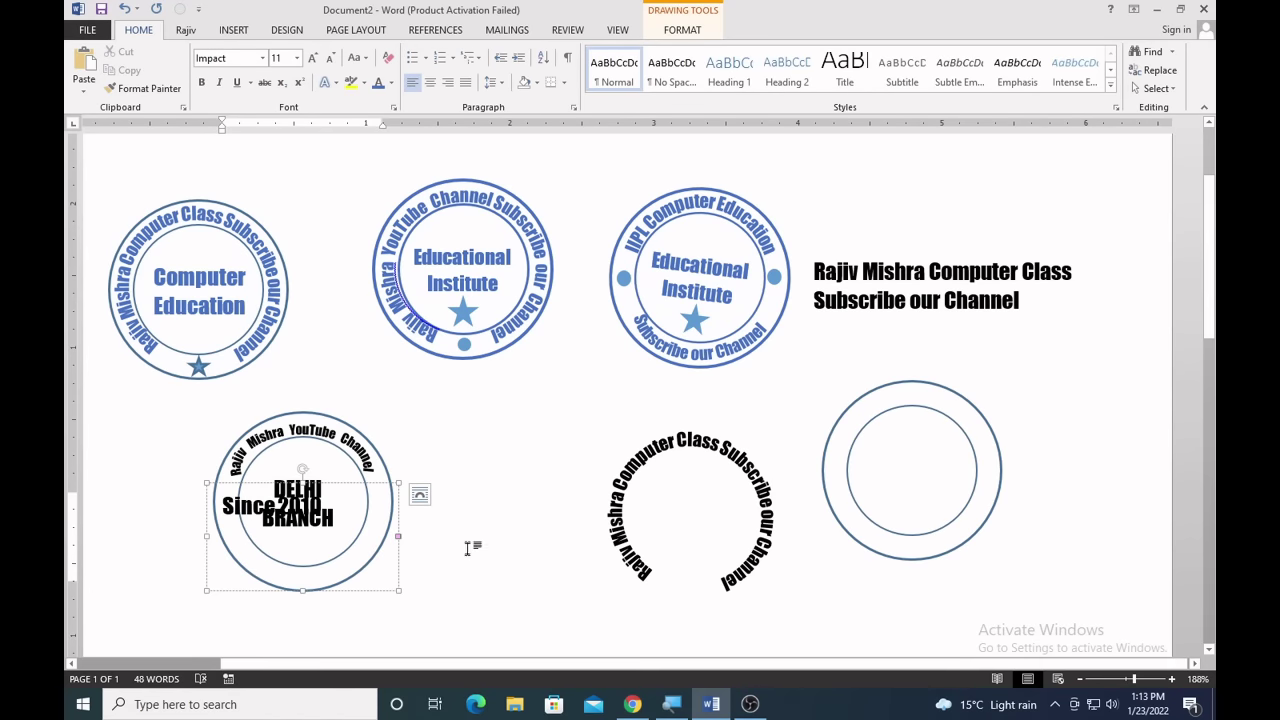
left_click(470, 545)
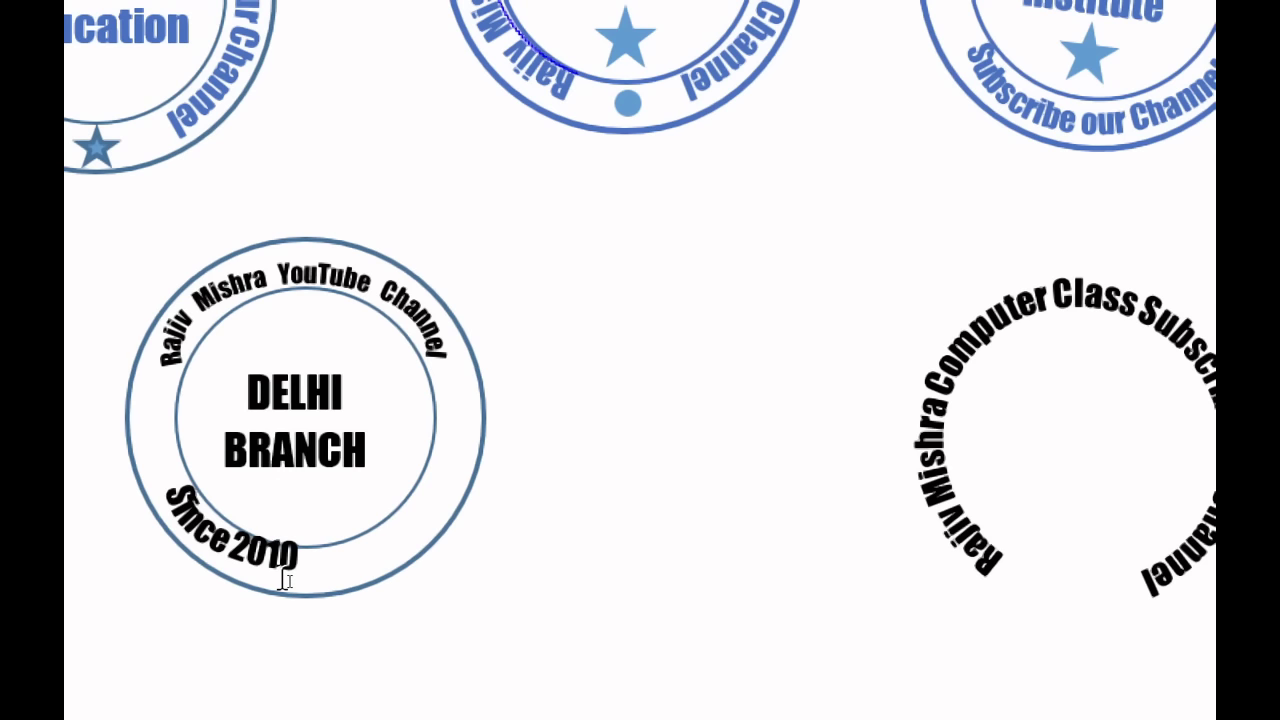
Widen the Since 2010 WordArt box to flatten its arc, then rotate it toward bottom centre.
left_click(284, 578)
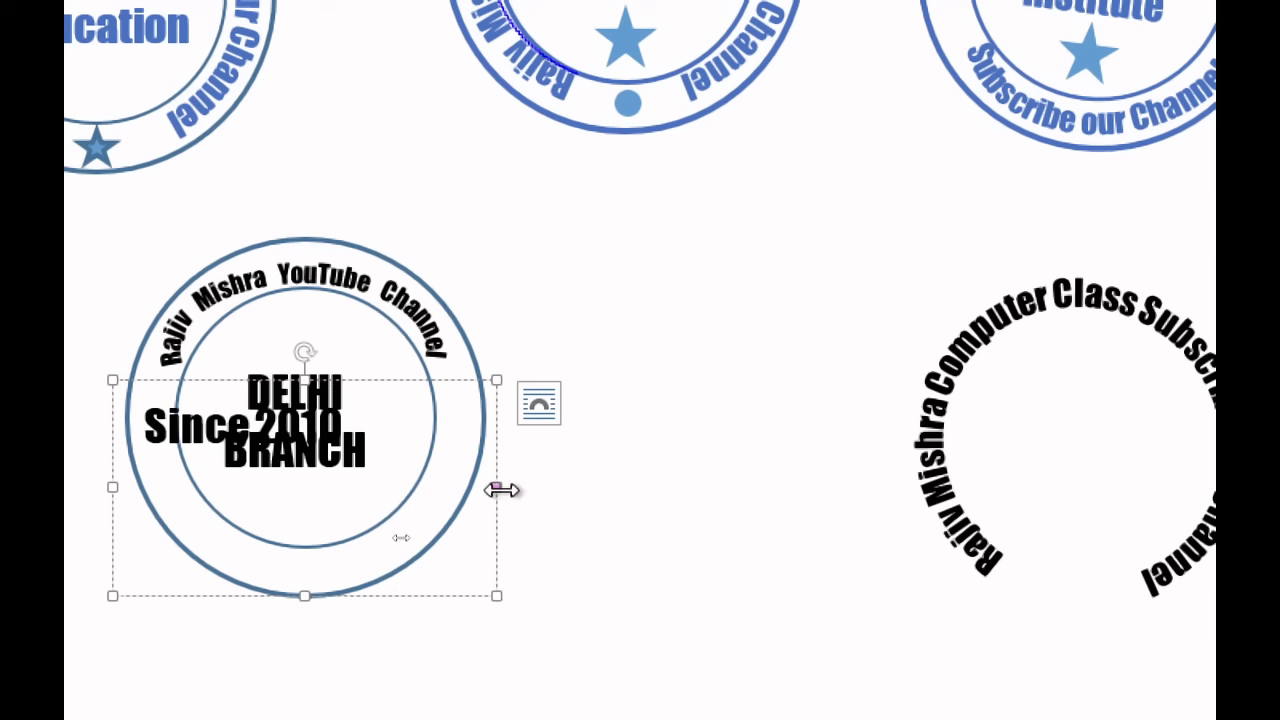
left_click_drag(501, 489, 569, 491)
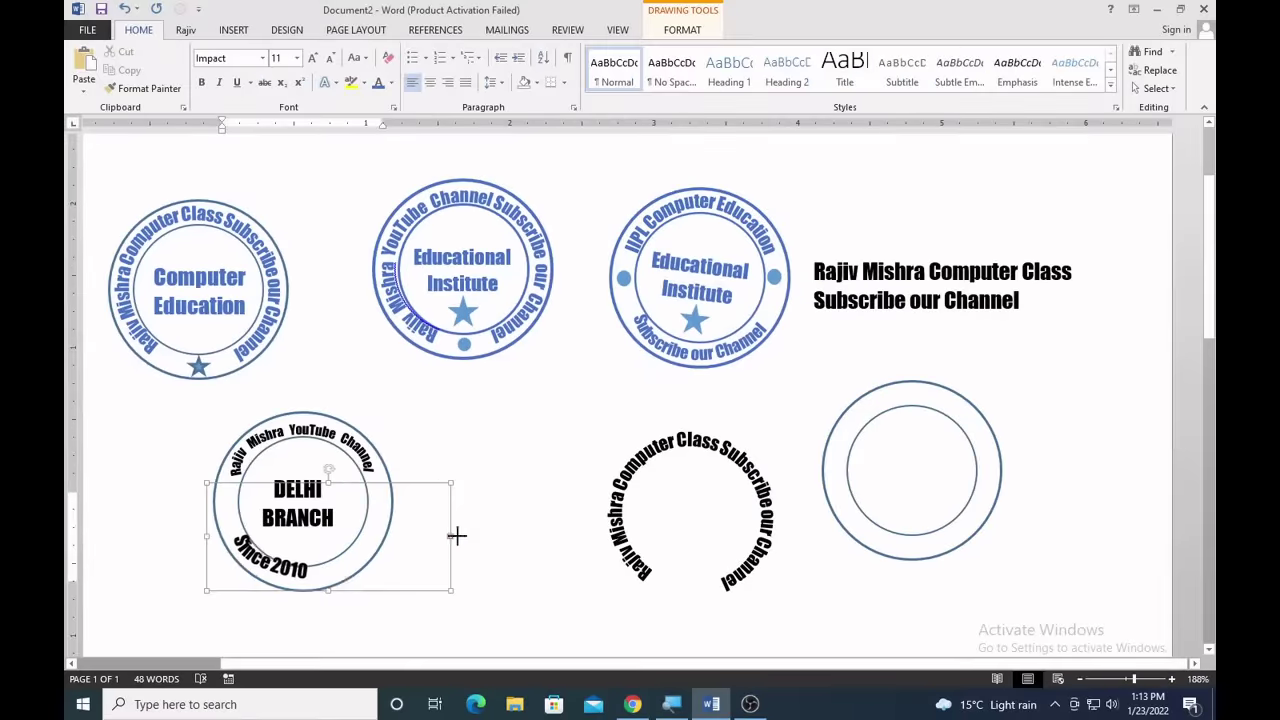
left_click_drag(456, 536, 594, 469)
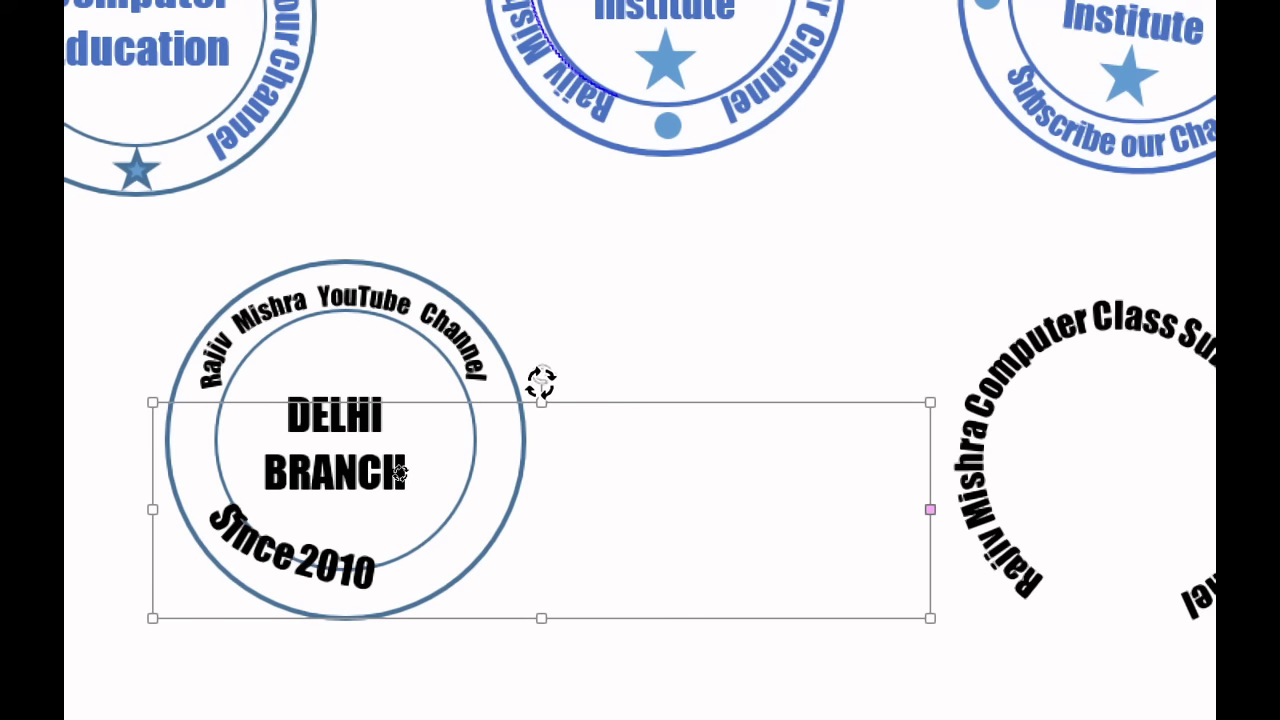
left_click_drag(533, 377, 519, 376)
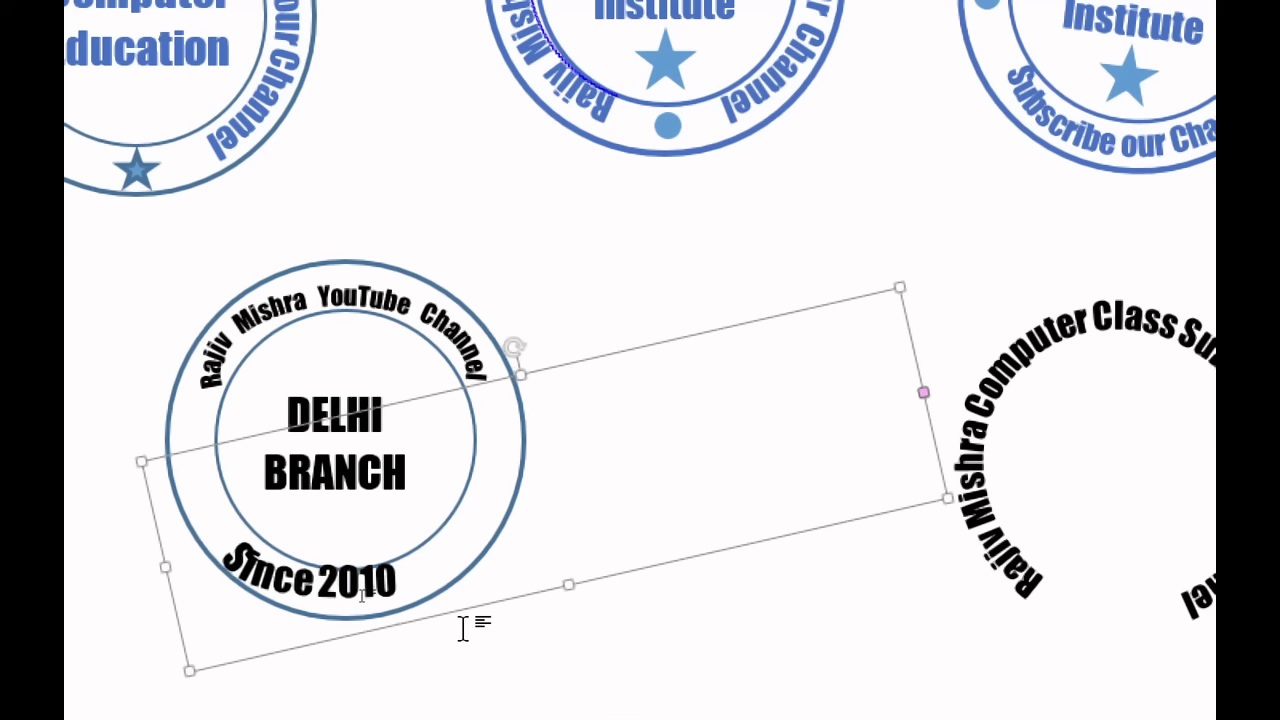
Fine-tune Since 2010 with small right and up shifts and a slight extra rotation.
key("Right")
key("Right")
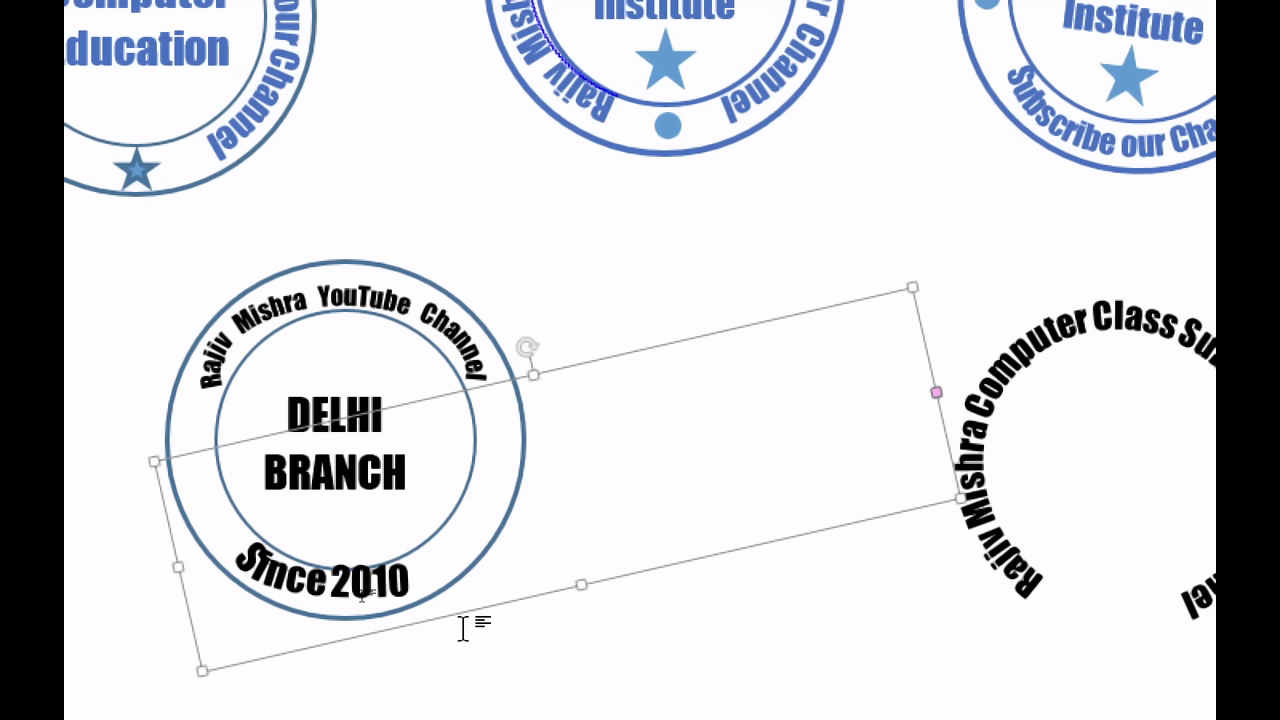
key("Right")
key("Right")
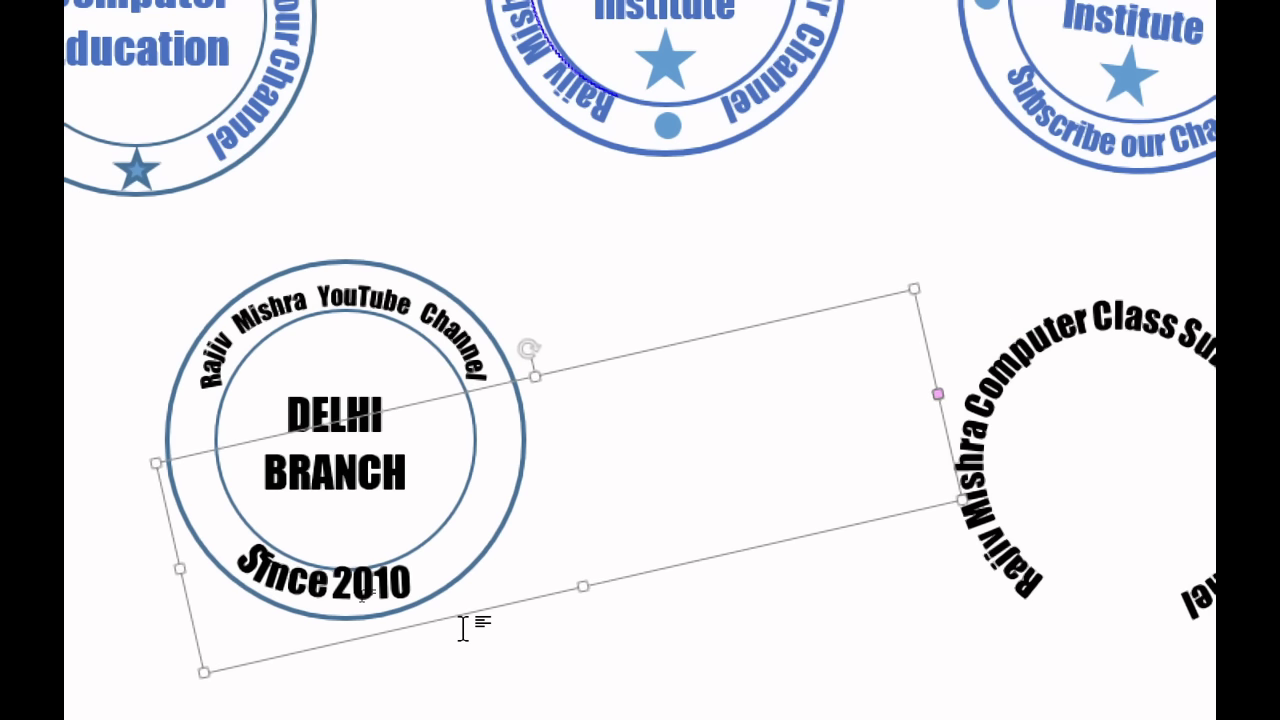
key("Right")
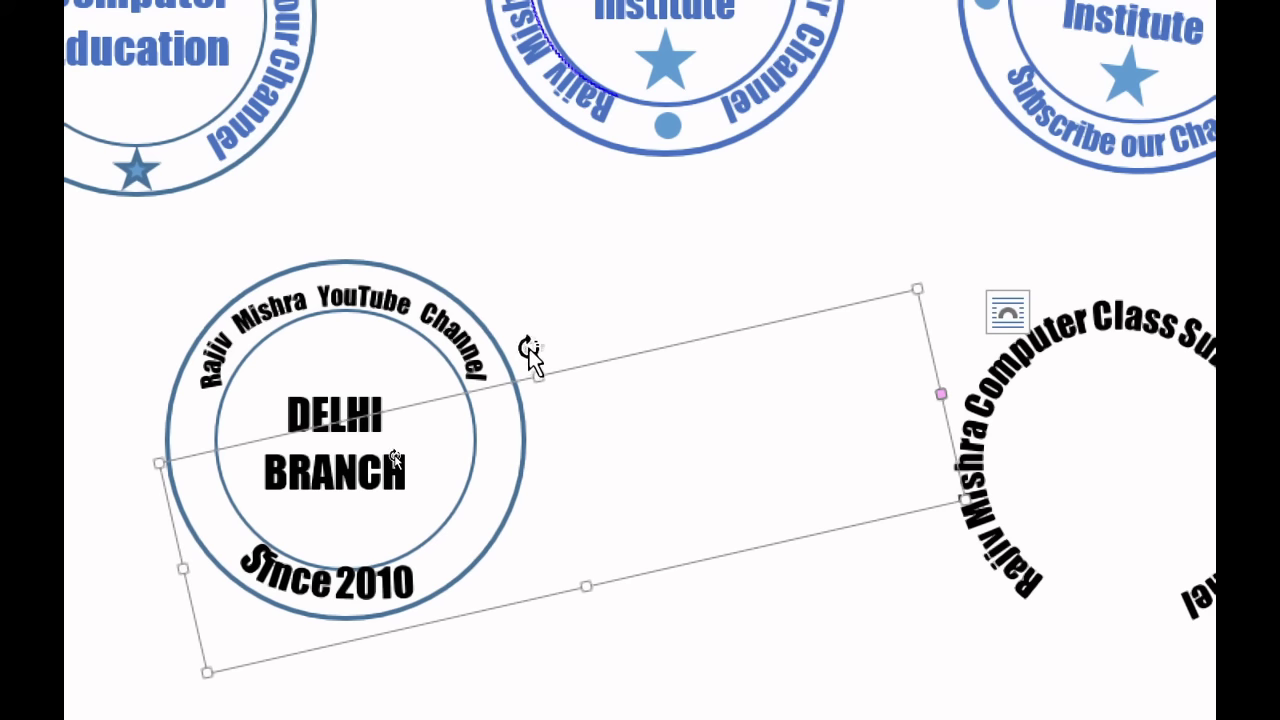
left_click_drag(526, 347, 516, 347)
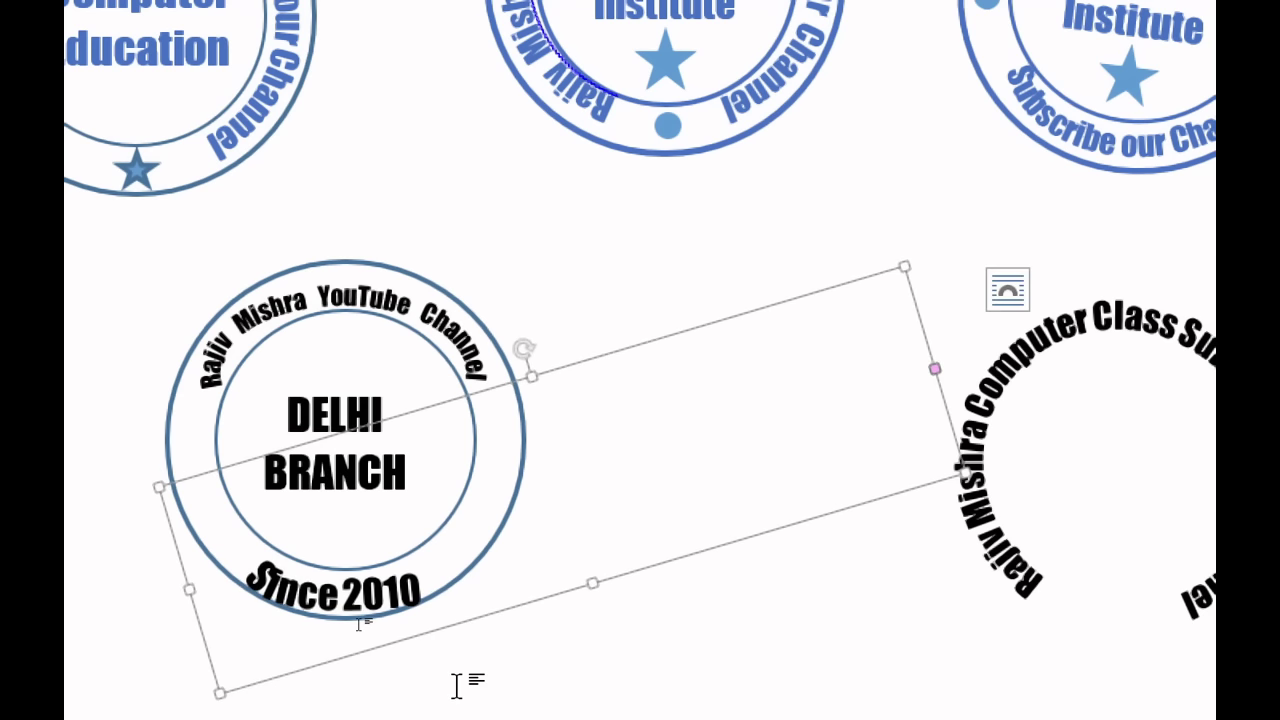
key("Up")
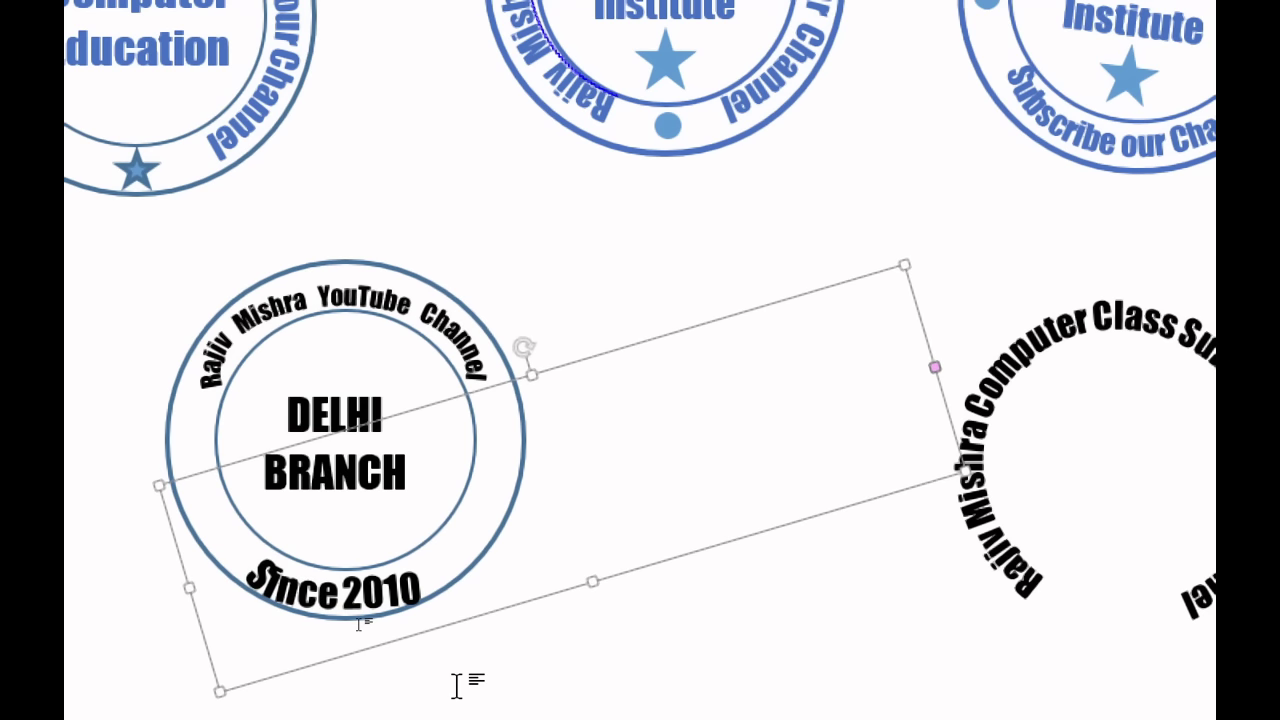
key("Up")
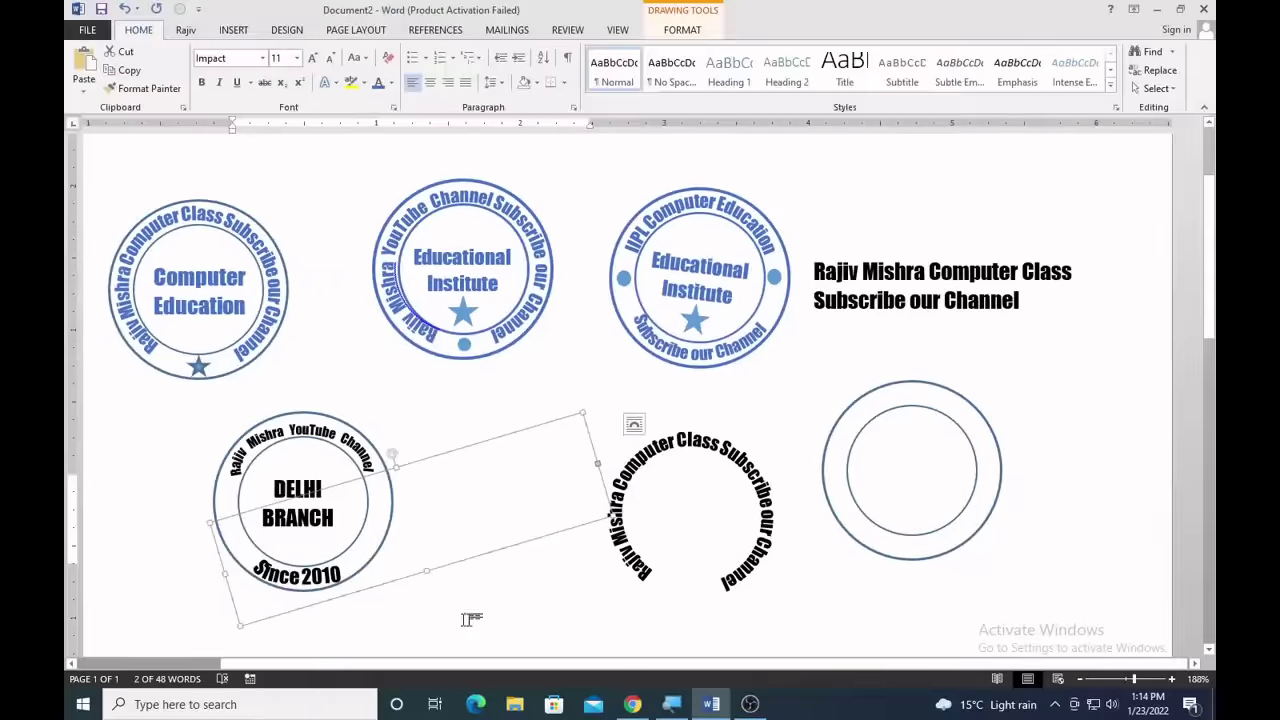
left_click(473, 618)
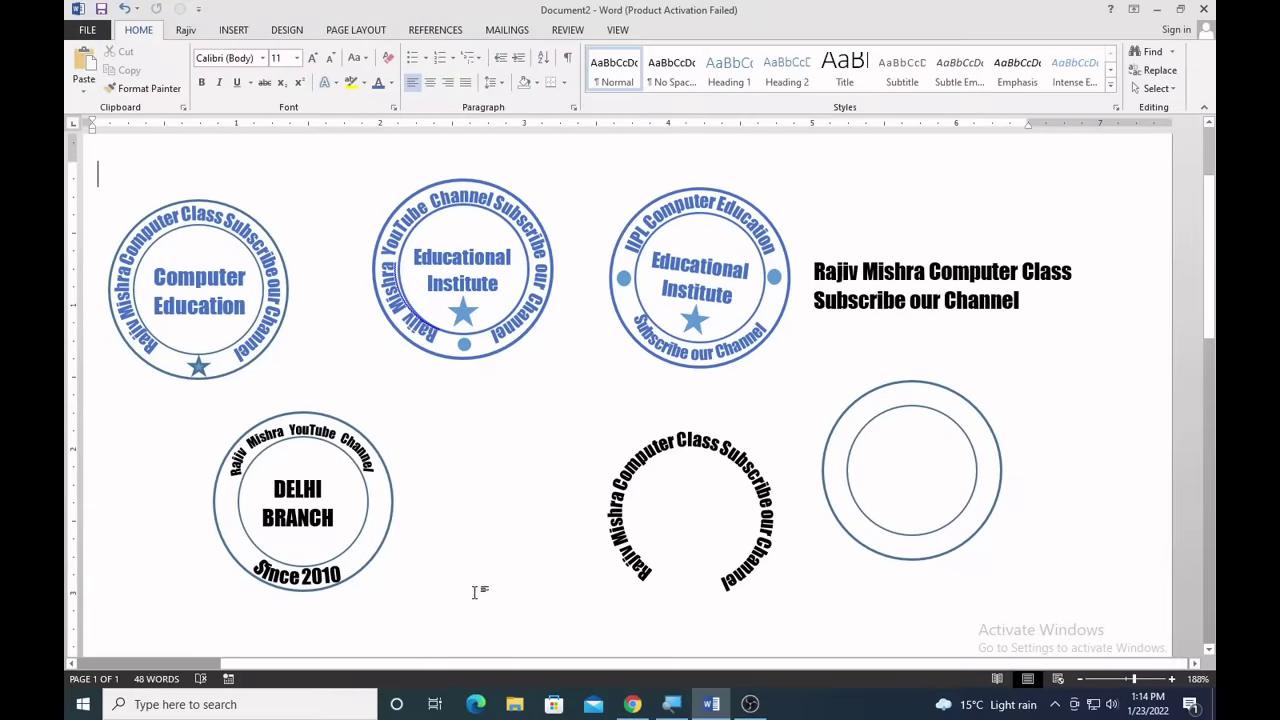